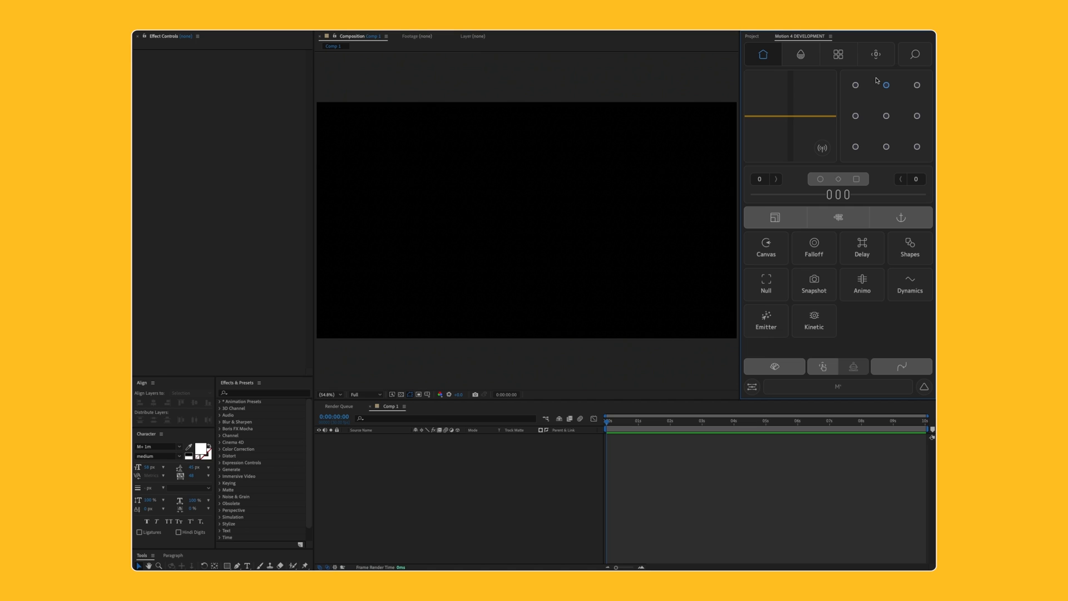
Step: Browse the New and Simulation tool categories of Motion 4 and open the Emitter tool
left_click(838, 54)
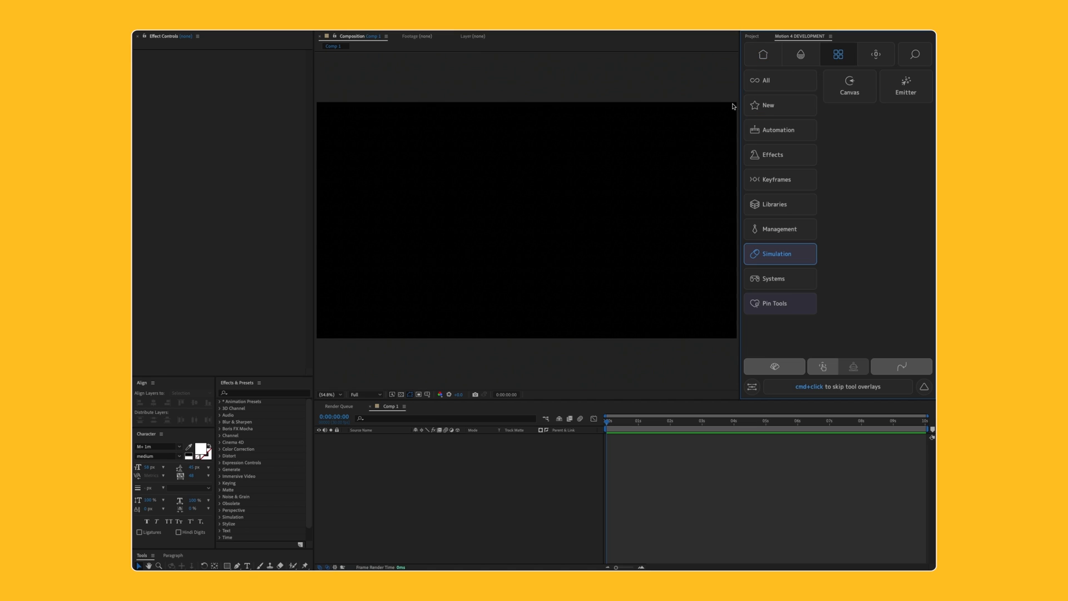
left_click(767, 106)
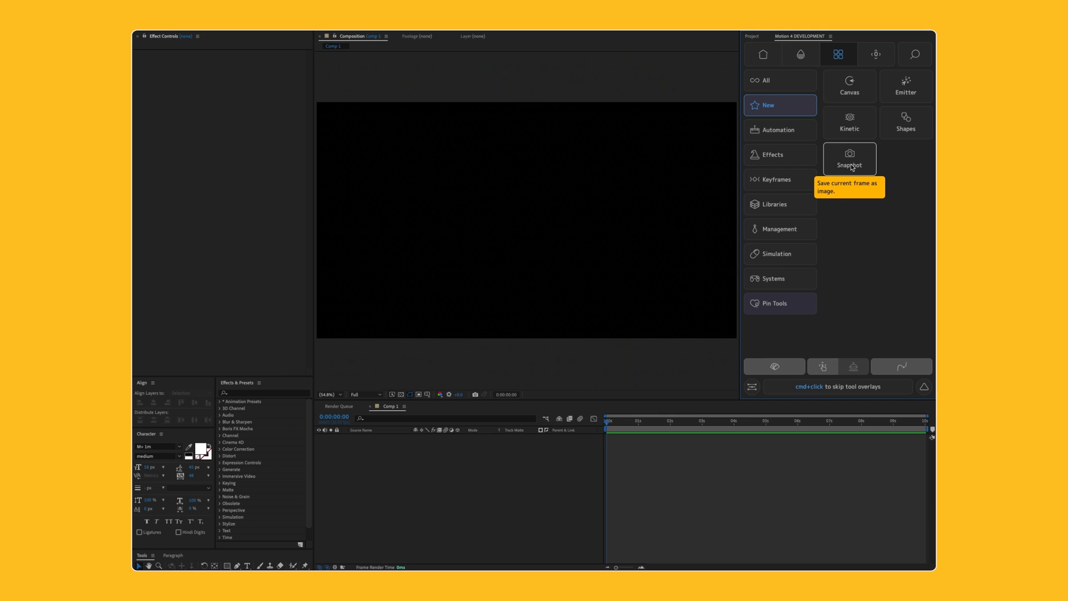
left_click(897, 81)
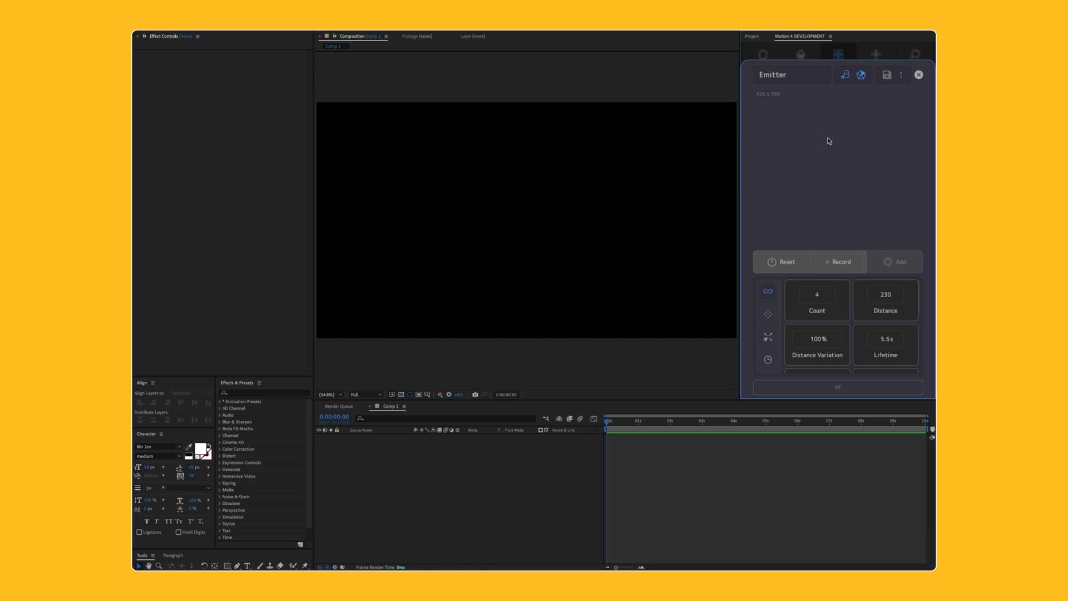
left_click(866, 57)
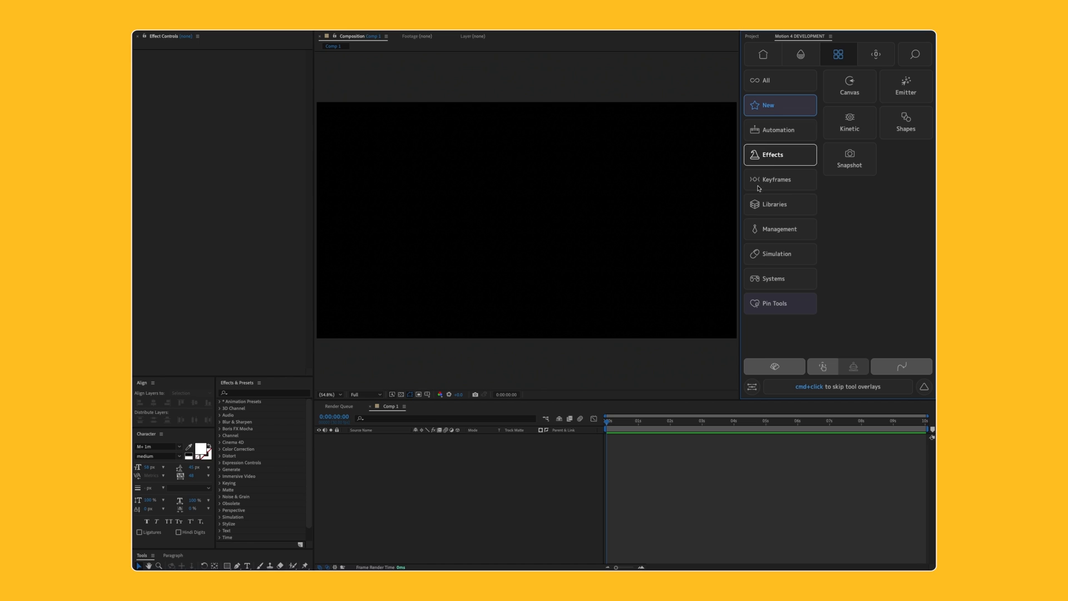
left_click(777, 254)
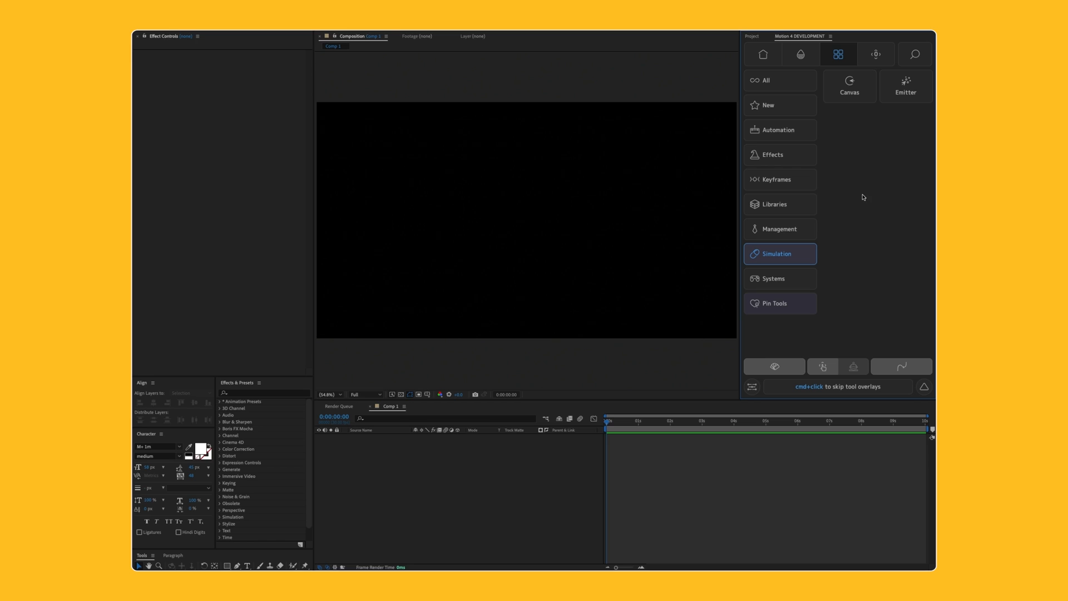
left_click(784, 113)
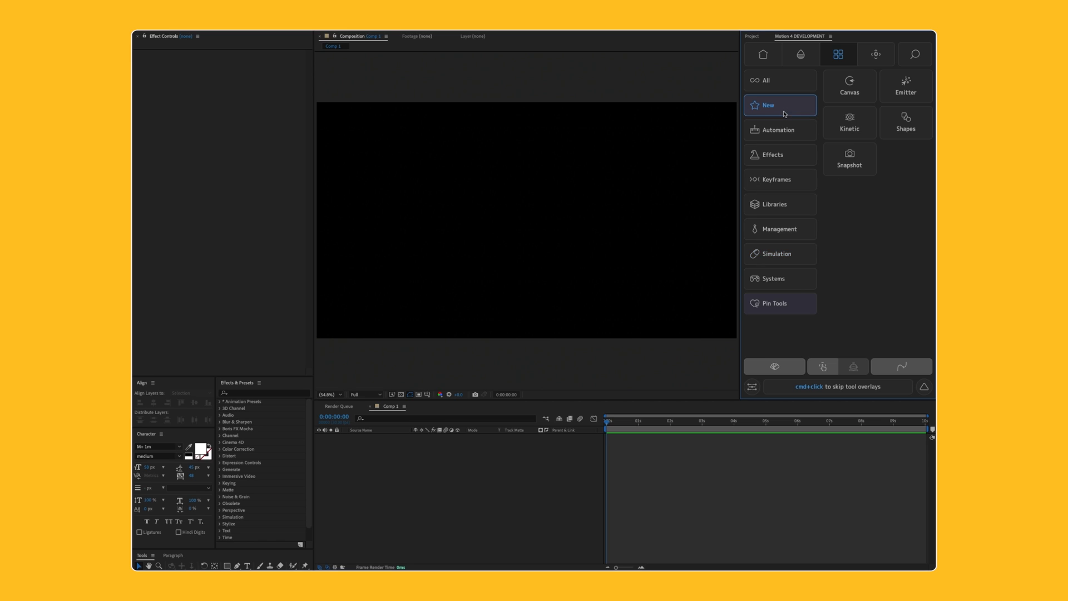
left_click(907, 88)
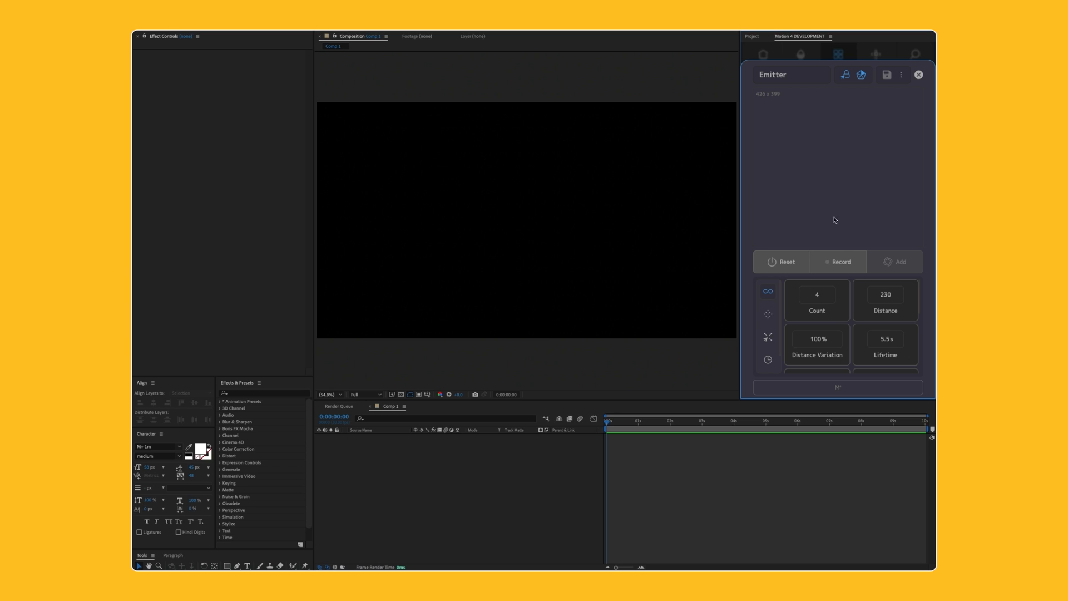
Step: Record a short particle simulation in the Emitter canvas, add it to Comp 1 and scrub through the opening seconds
left_click(838, 261)
mouse_move(816, 129)
left_mouse_down()
mouse_move(812, 205)
mouse_move(853, 209)
mouse_move(837, 141)
mouse_move(809, 158)
mouse_move(833, 196)
mouse_move(866, 161)
mouse_move(805, 128)
mouse_move(790, 180)
mouse_move(843, 185)
mouse_move(846, 160)
left_mouse_up()
left_click(838, 262)
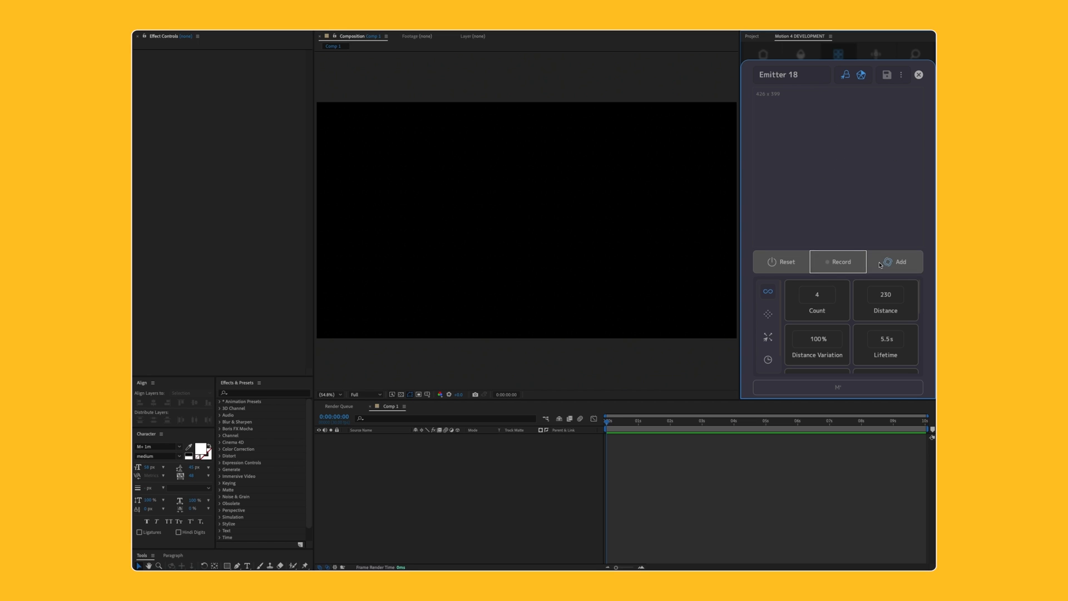
left_click(908, 265)
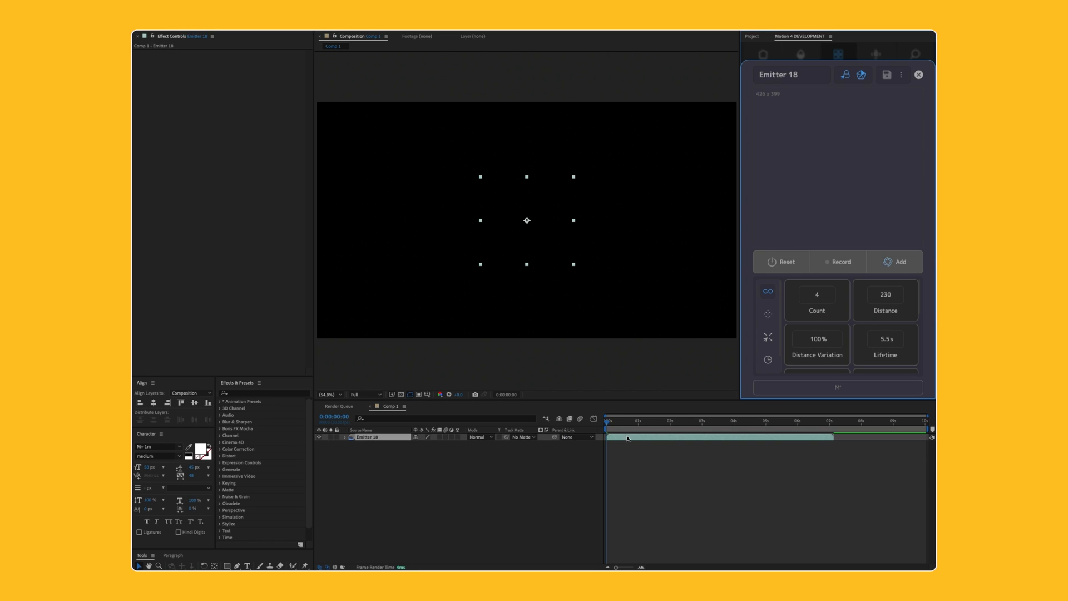
left_click_drag(625, 427, 675, 427)
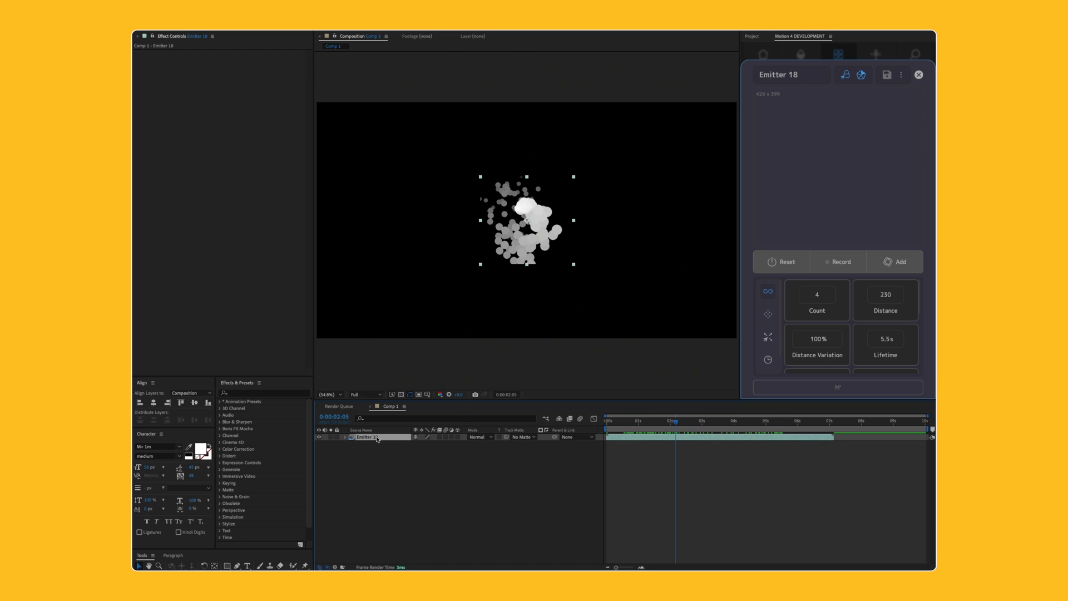
Step: Enable time remapping on the emitter layer, move its last keyframe to about 1.5 seconds and play it from the start
right_click(377, 439)
mouse_move(401, 381)
left_click(489, 381)
left_click_drag(832, 445, 656, 443)
key("Home")
left_click(466, 519)
key("space")
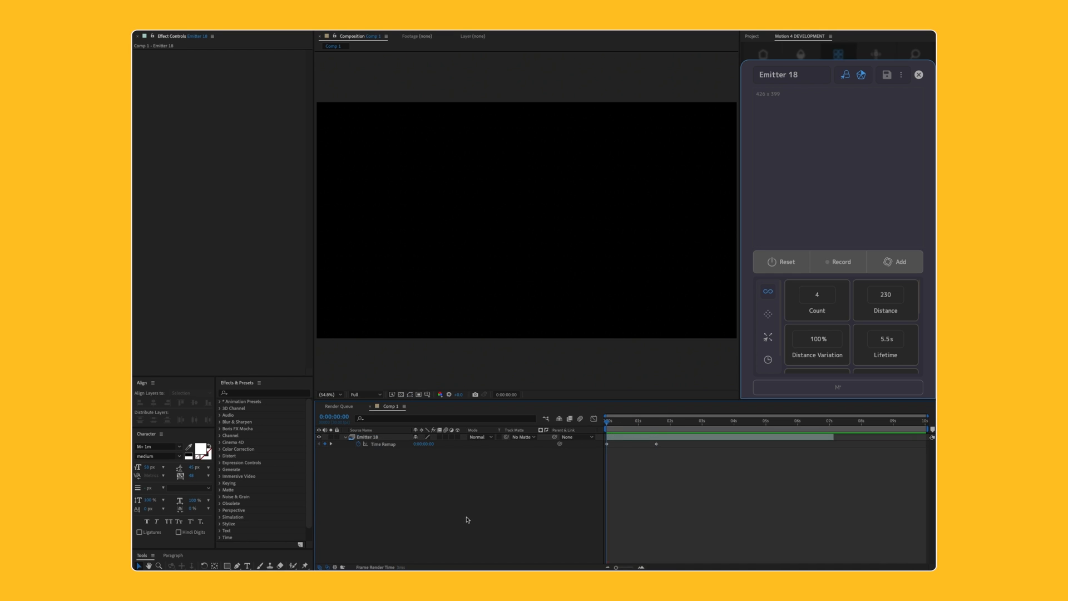
Step: Undo the time remapping changes and delete the emitter layer from Comp 1
key("ctrl+z")
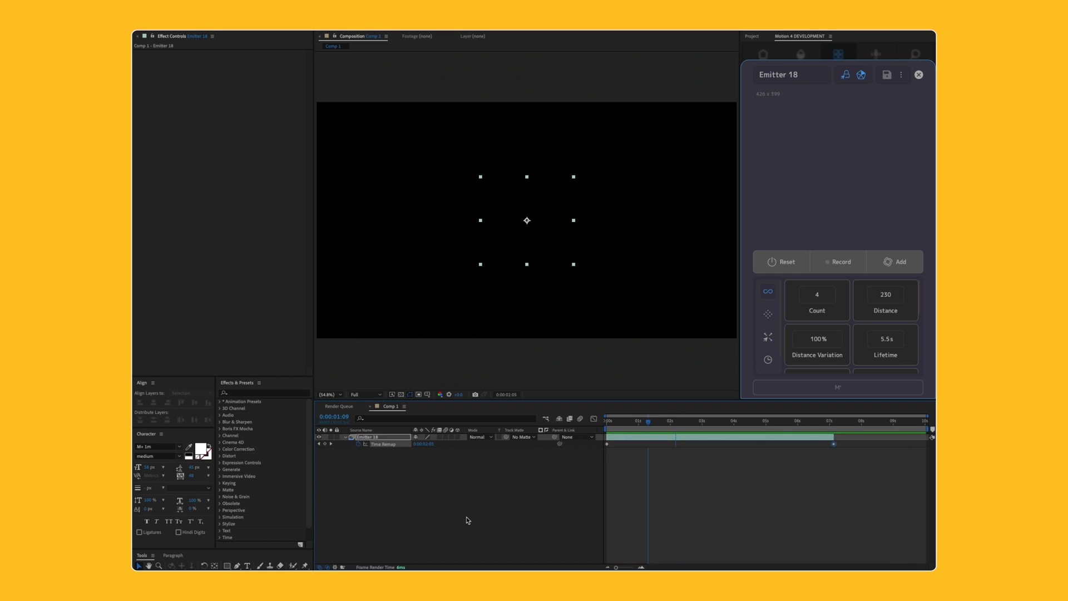
key("ctrl+z")
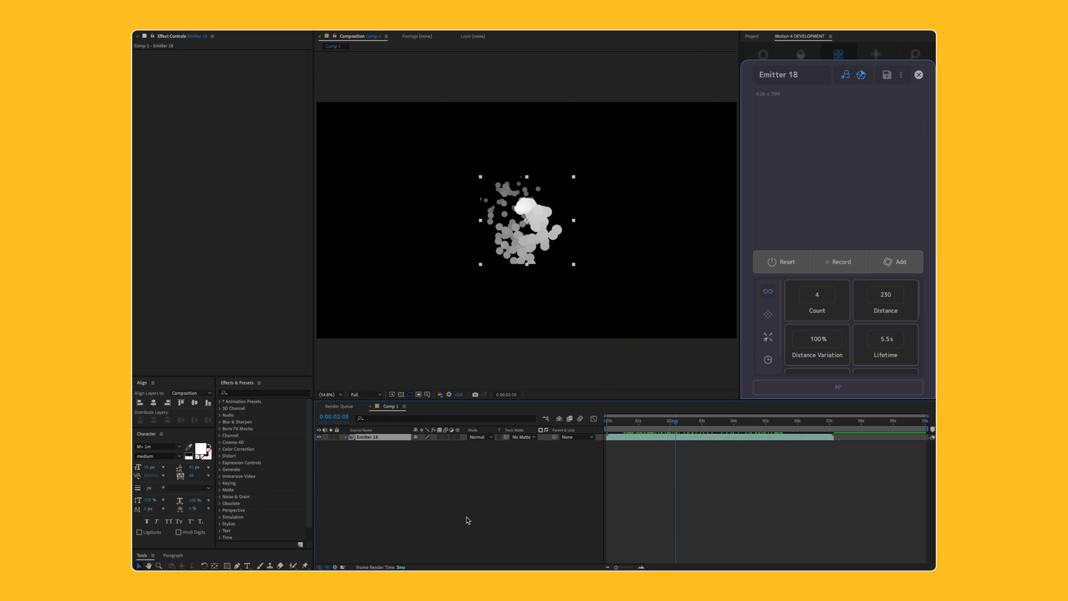
left_click(421, 446)
left_click(391, 438)
key("Delete")
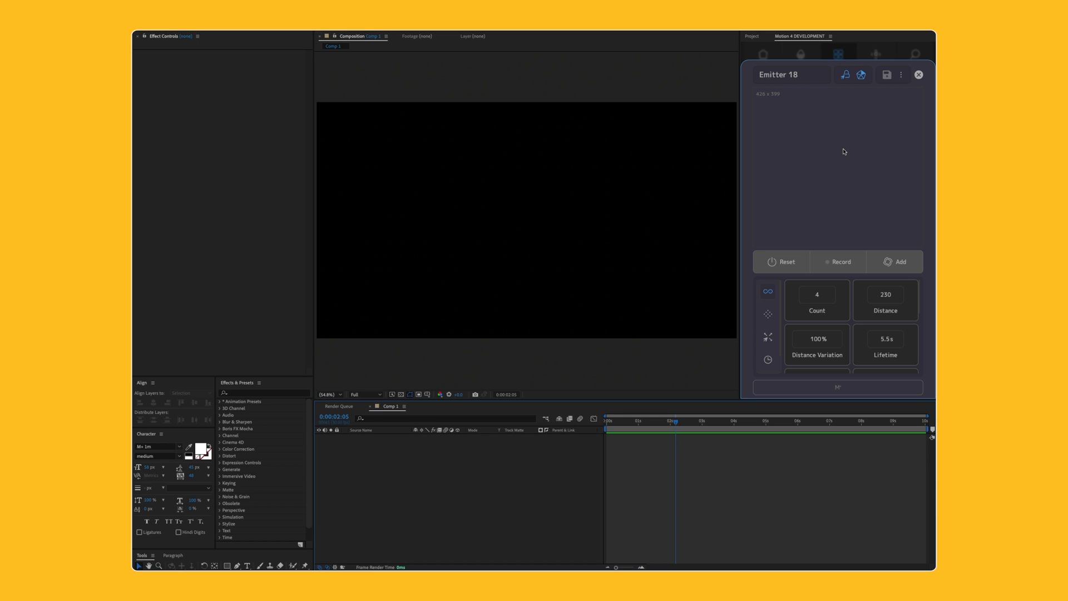
Step: Maximize and restore the Motion panel, and do the same with the Composition viewer
key("grave")
key("grave")
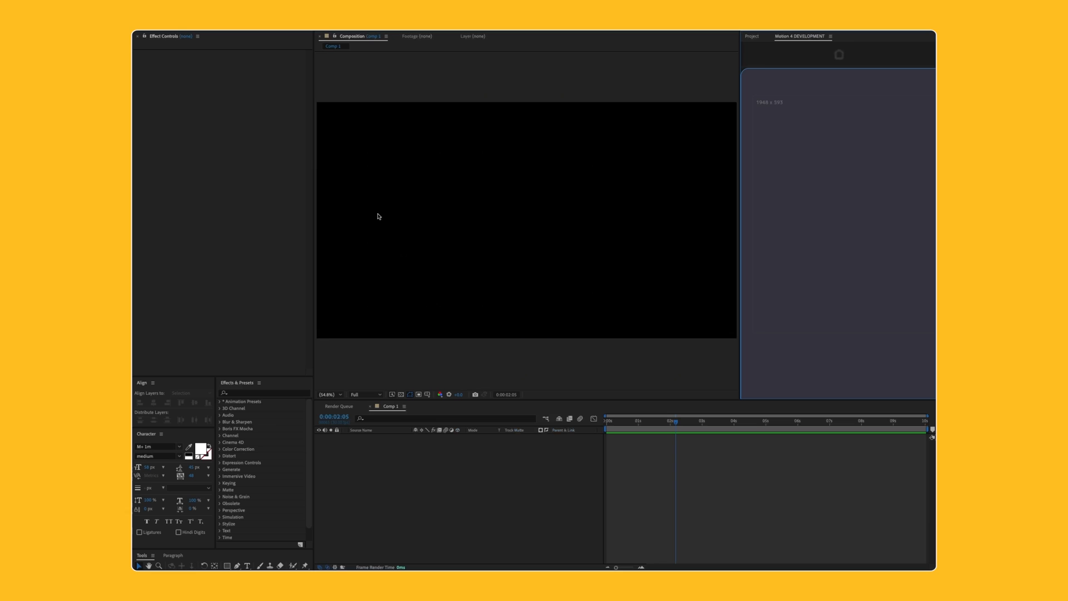
key("grave")
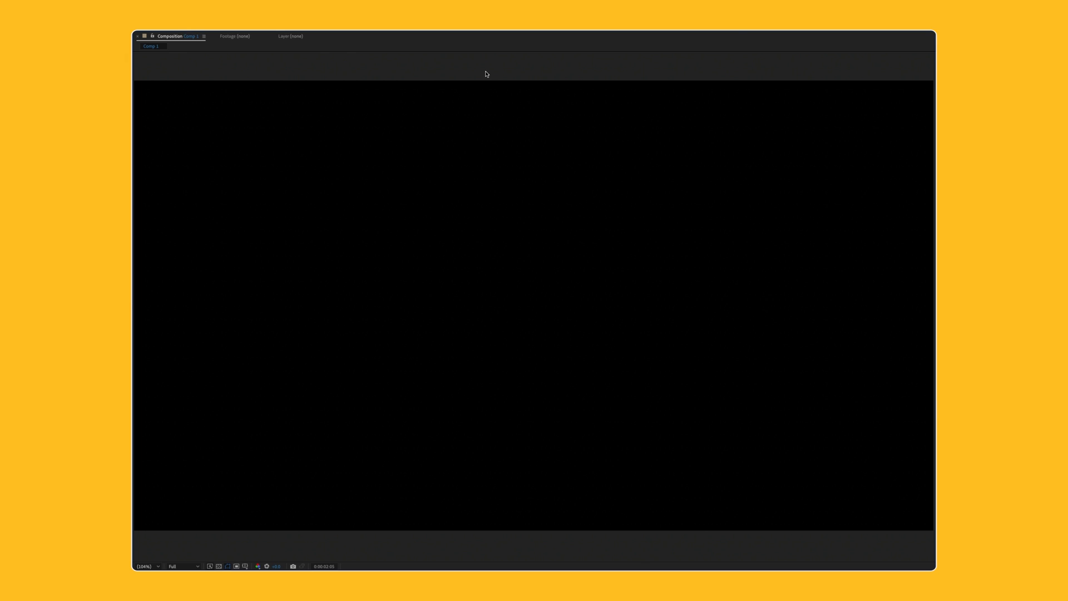
key("grave")
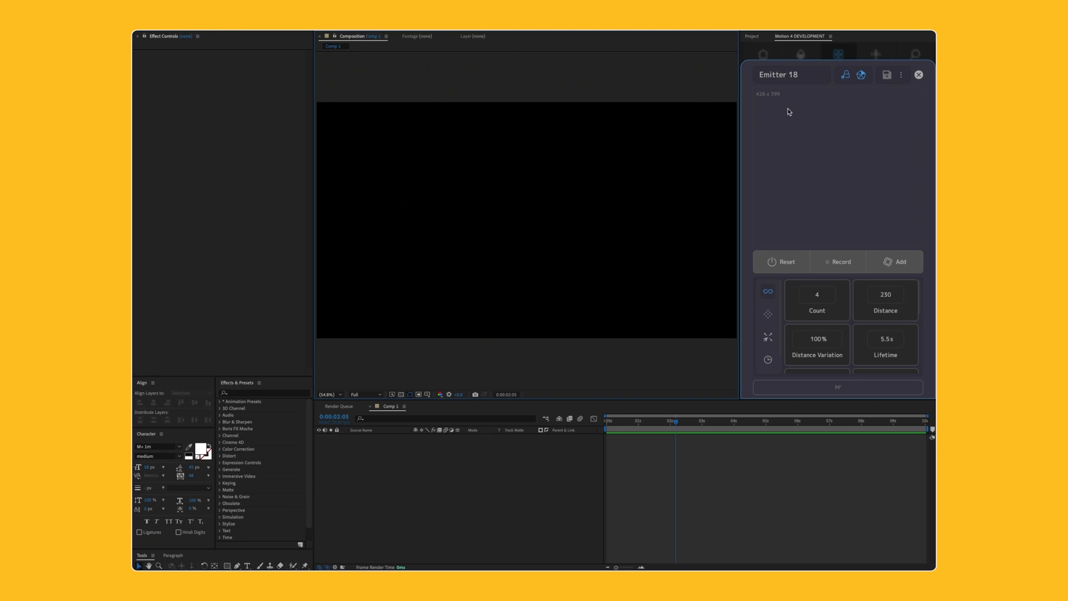
Step: Maximize the Motion panel, record a wide particle trail across the Emitter canvas and add it to the composition
key("grave")
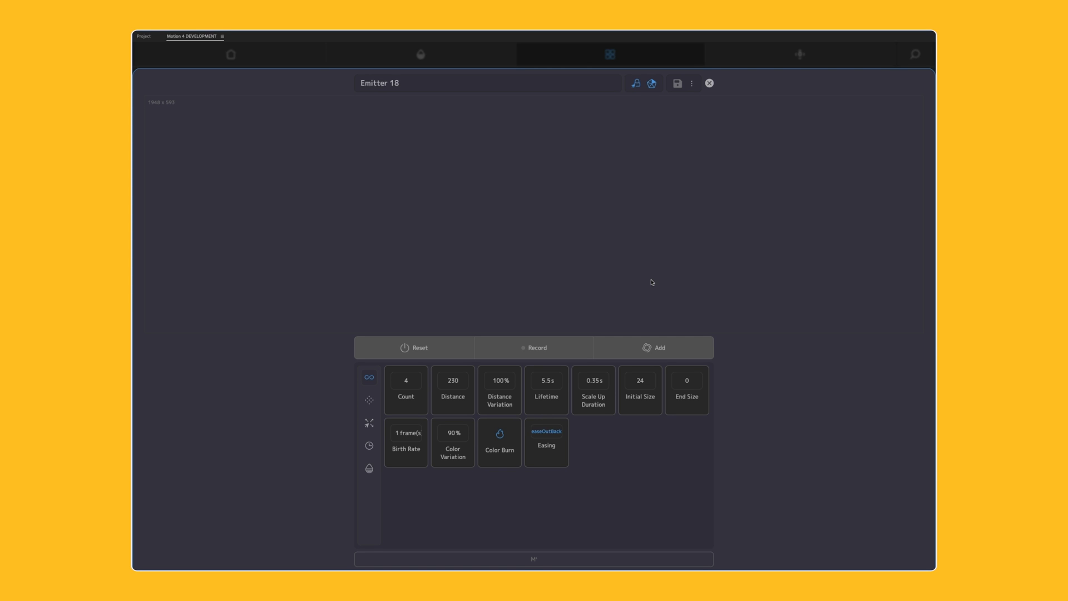
left_click(519, 342)
mouse_move(177, 290)
left_mouse_down()
mouse_move(226, 302)
mouse_move(342, 286)
mouse_move(650, 171)
mouse_move(768, 149)
mouse_move(838, 174)
mouse_move(823, 239)
mouse_move(684, 219)
mouse_move(699, 168)
mouse_move(751, 201)
left_mouse_up()
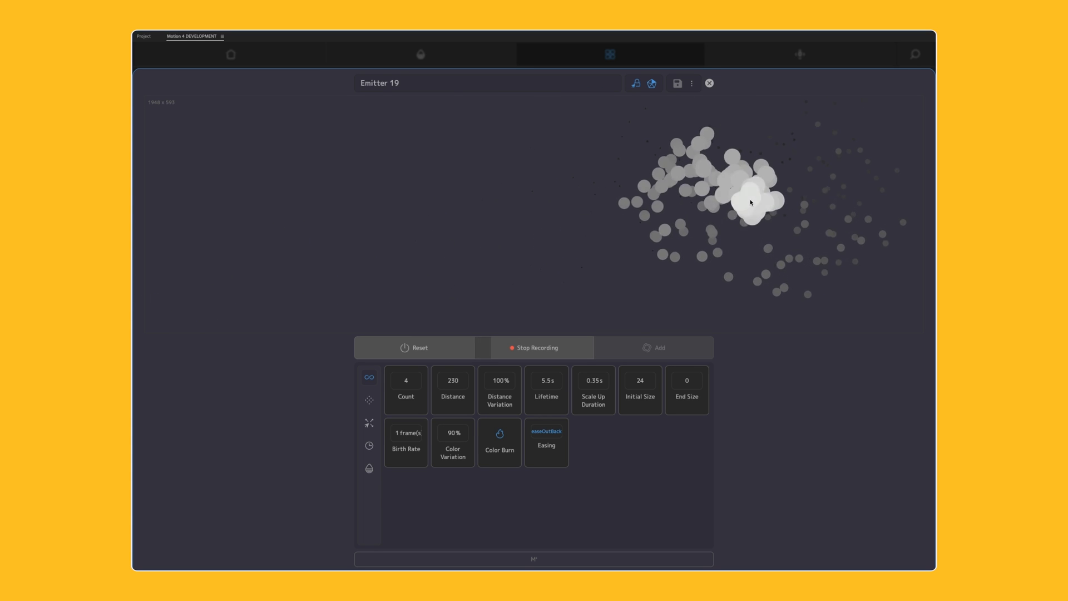
left_click(551, 351)
left_click(653, 347)
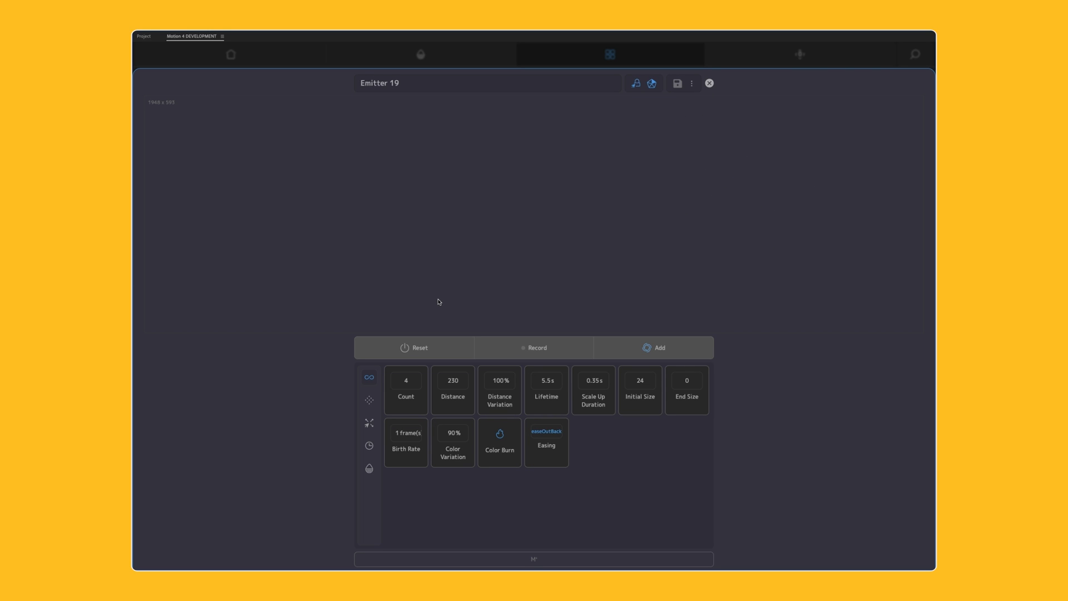
Step: Record a second wide particle trail across the canvas and add it as another composition layer
left_click(535, 352)
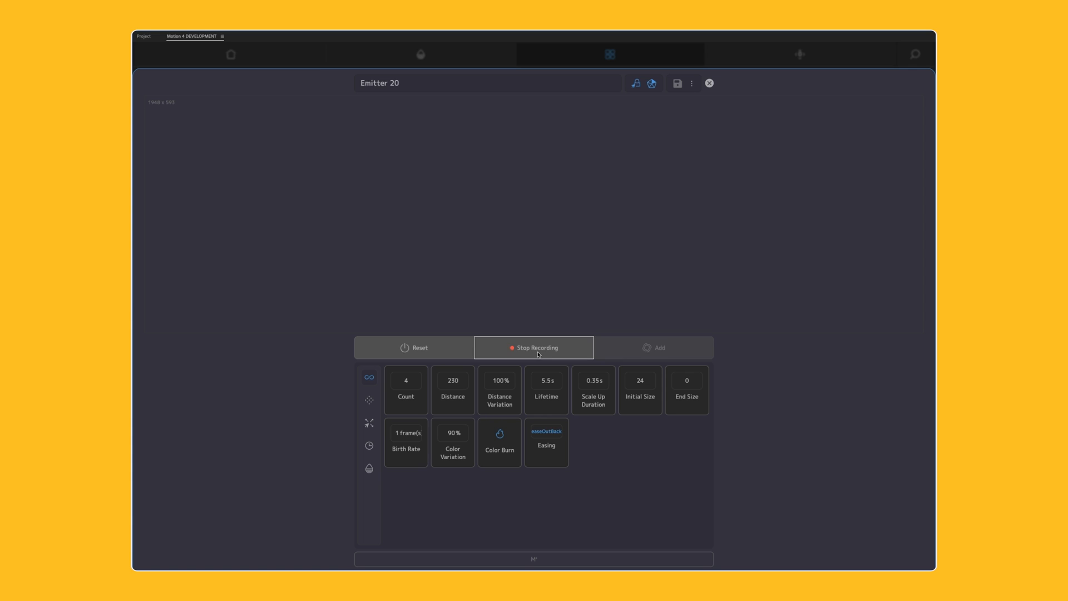
mouse_move(205, 184)
left_mouse_down()
mouse_move(292, 209)
mouse_move(429, 208)
mouse_move(694, 168)
mouse_move(609, 194)
mouse_move(337, 173)
mouse_move(309, 214)
mouse_move(466, 272)
mouse_move(544, 202)
mouse_move(399, 183)
mouse_move(510, 226)
mouse_move(612, 187)
mouse_move(682, 232)
mouse_move(753, 216)
mouse_move(710, 227)
left_mouse_up()
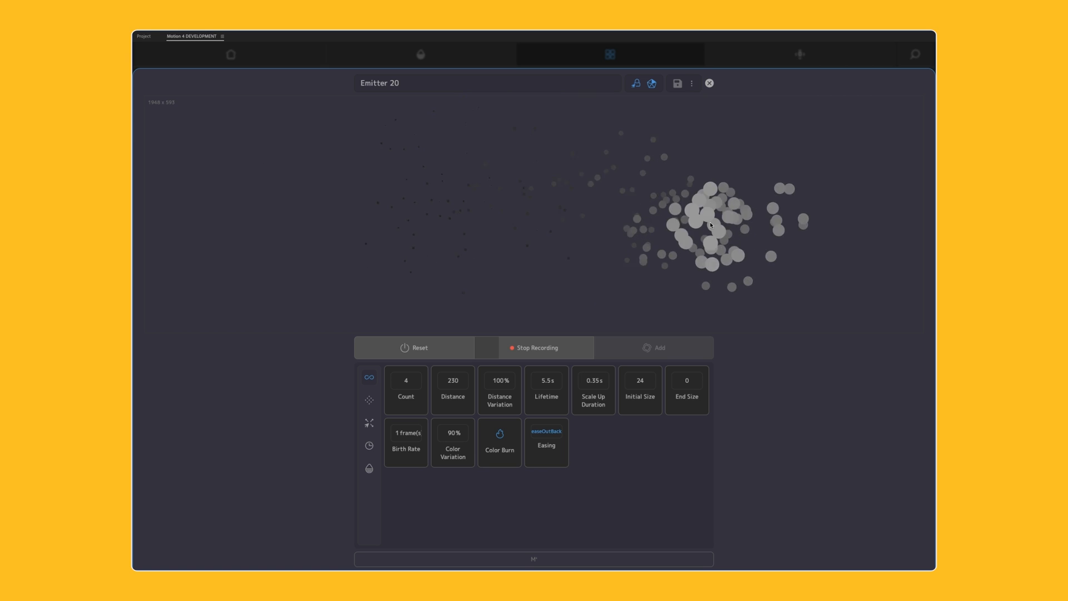
left_click(554, 347)
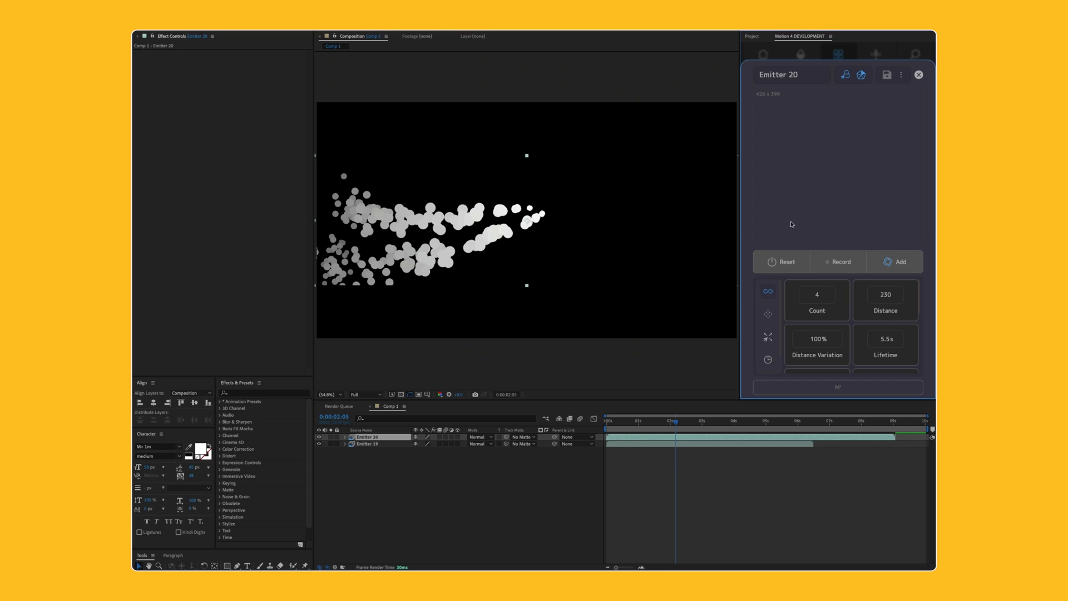
Step: Play both particle trails from the beginning of Comp 1, and park the current time at 0:00:02:28
left_click(549, 485)
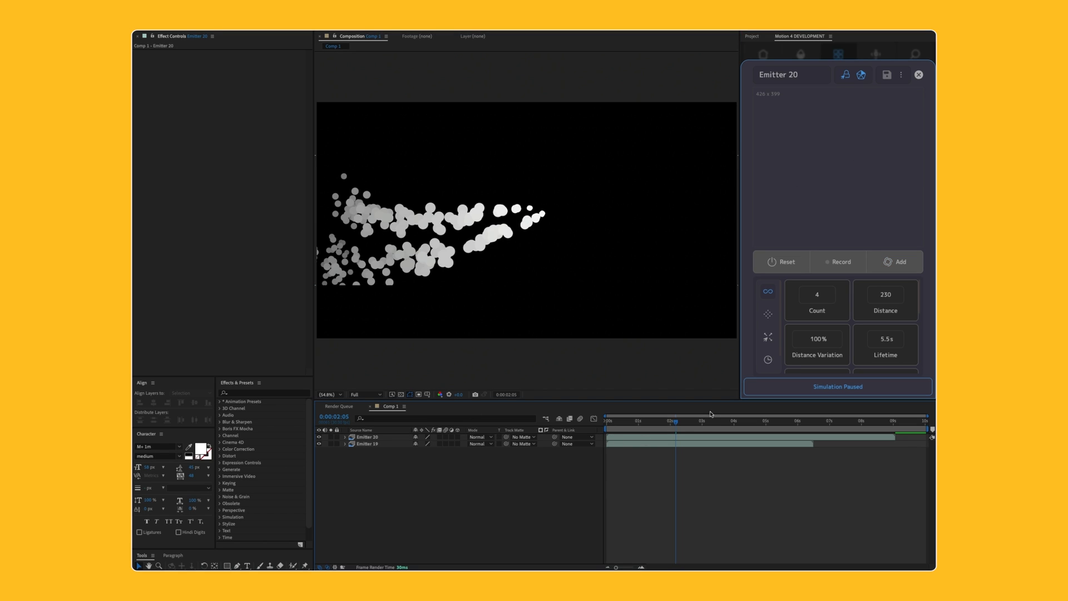
left_click_drag(694, 421, 583, 429)
key("space")
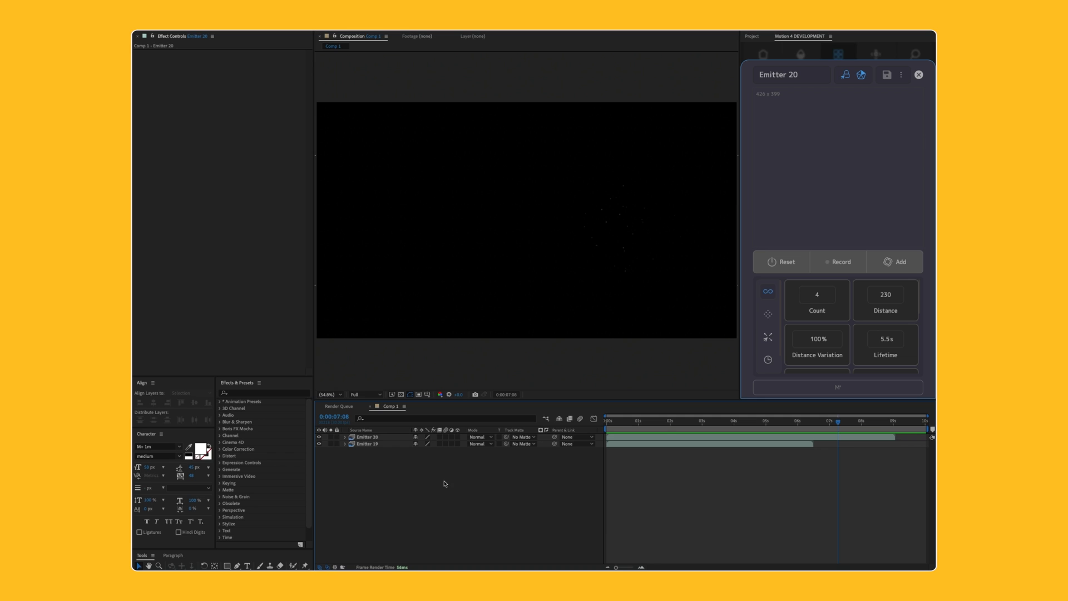
left_click(693, 423)
left_click_drag(693, 426, 700, 426)
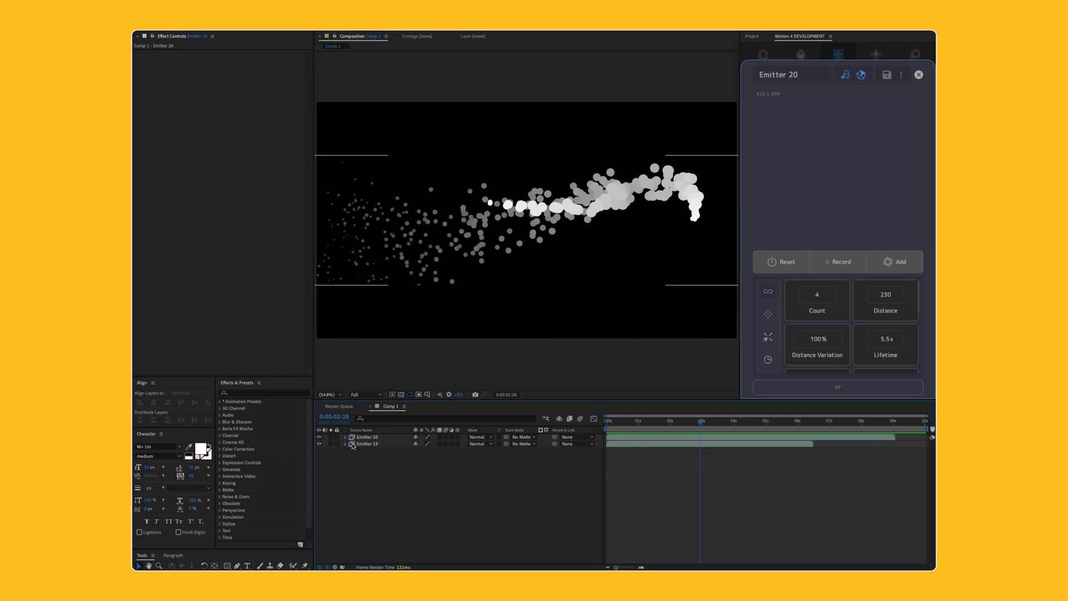
Step: Search the effects for "toner" and apply CC Toner to the Emitter 20 layer
left_click(377, 437)
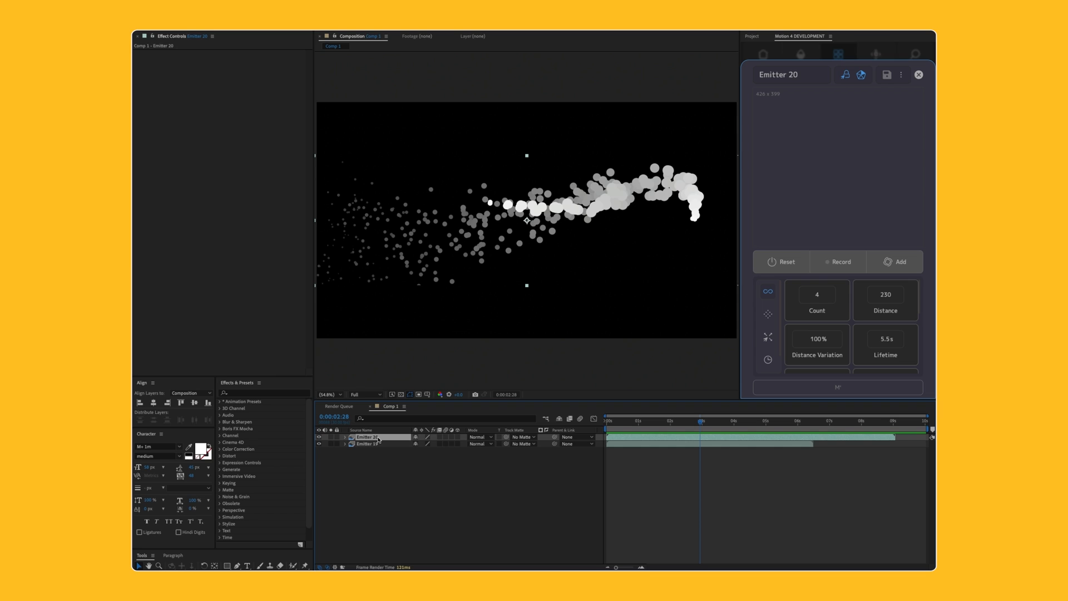
left_click(249, 392)
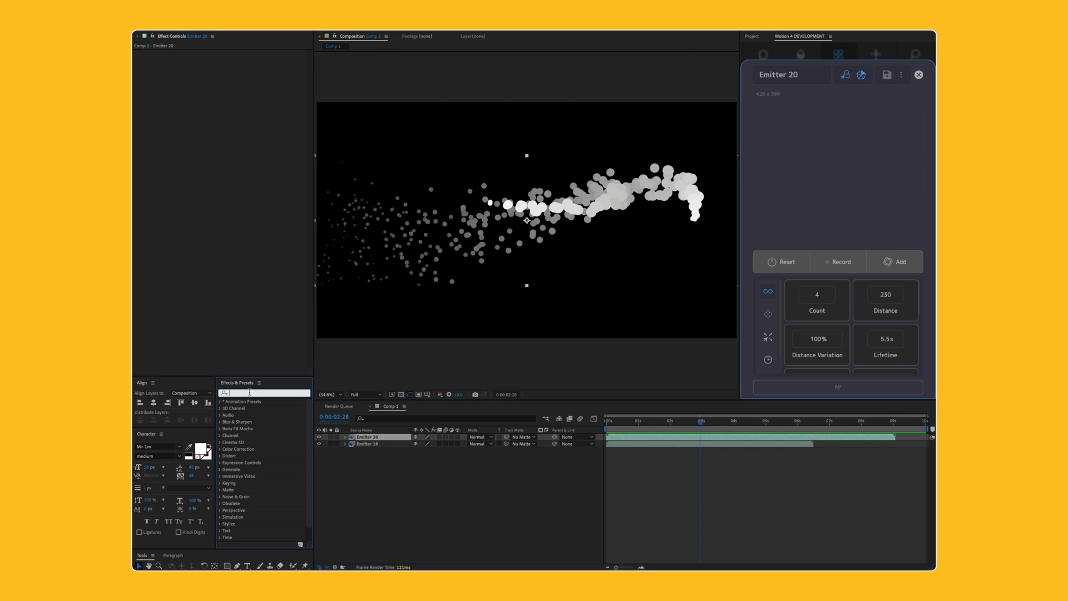
type("toner")
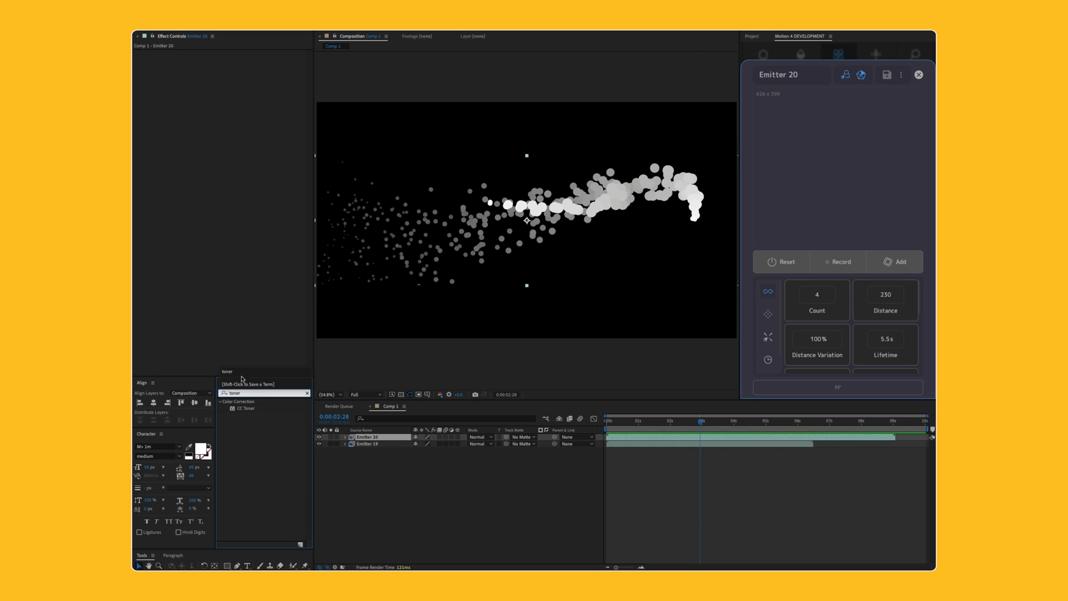
left_click_drag(245, 408, 372, 438)
Step: Set the CC Toner Highlights to bright red and the Midtones to blue-violet 4C00FF
left_click(233, 66)
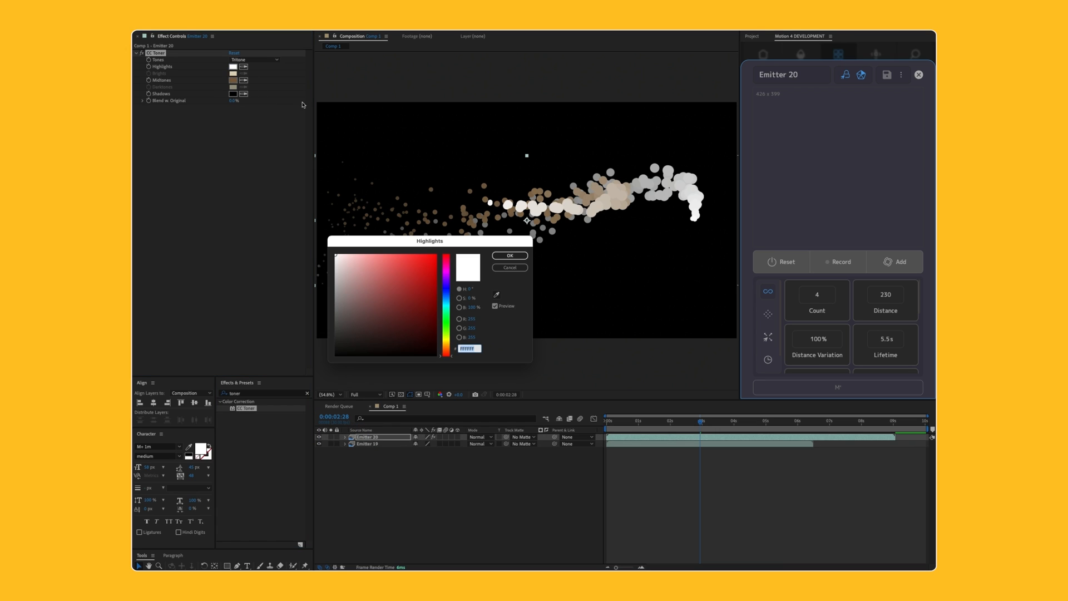
left_click(424, 285)
left_click(510, 255)
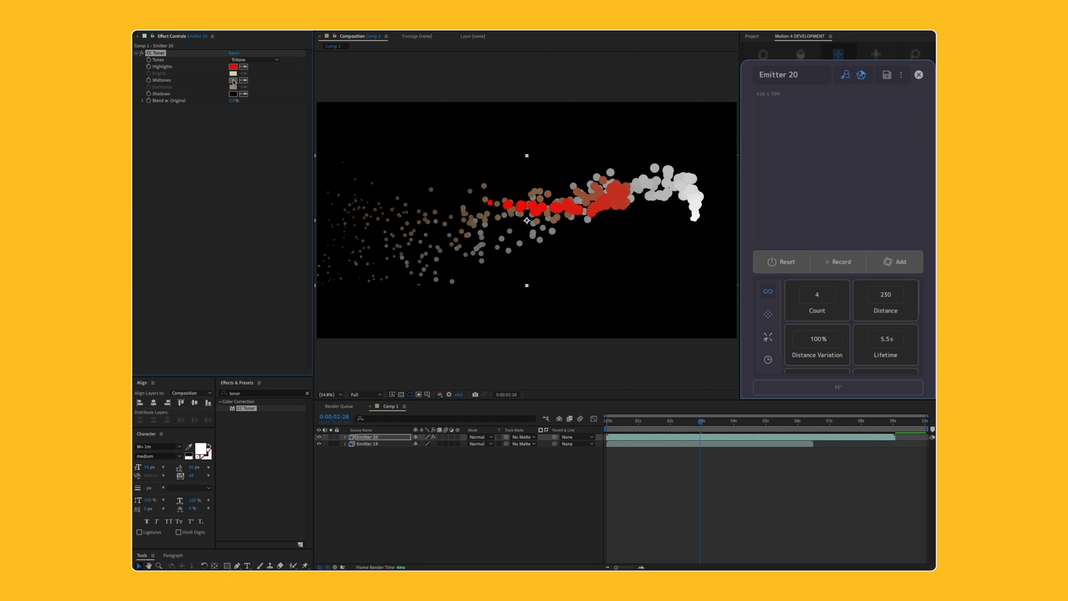
left_click(233, 81)
left_click(446, 283)
left_click_drag(424, 291, 439, 240)
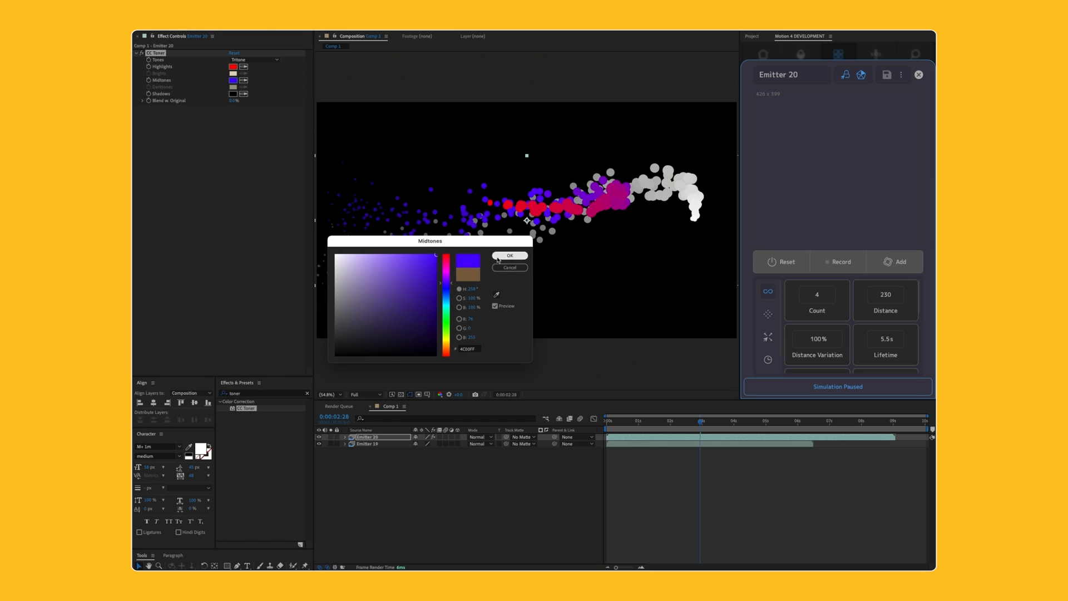
left_click(499, 257)
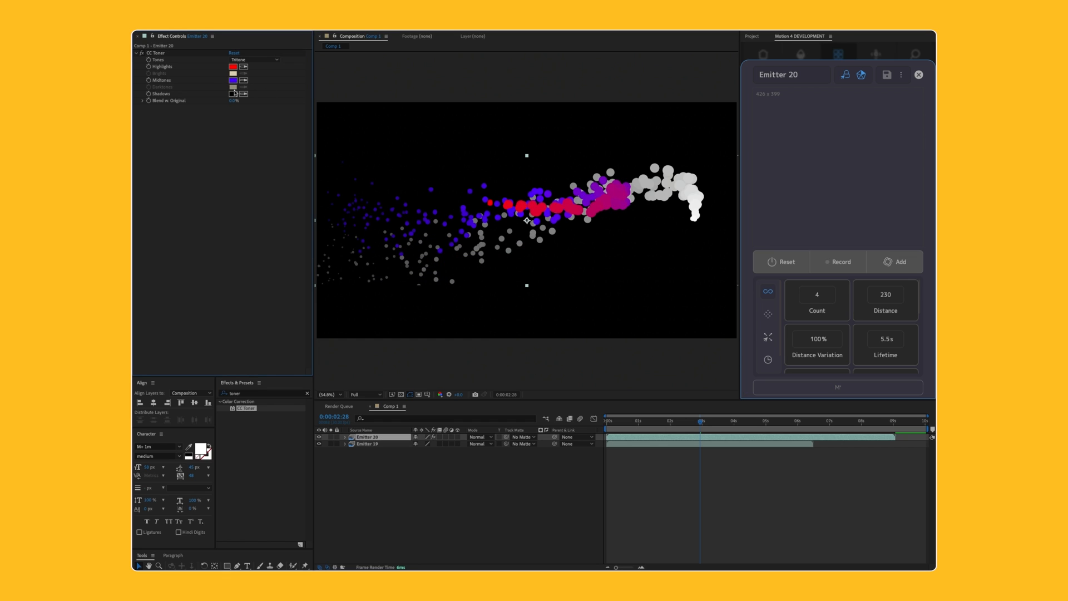
Step: Set the CC Toner Shadows to red FF0000, deselect the layer and return the current time to the start
left_click(233, 94)
left_click(436, 254)
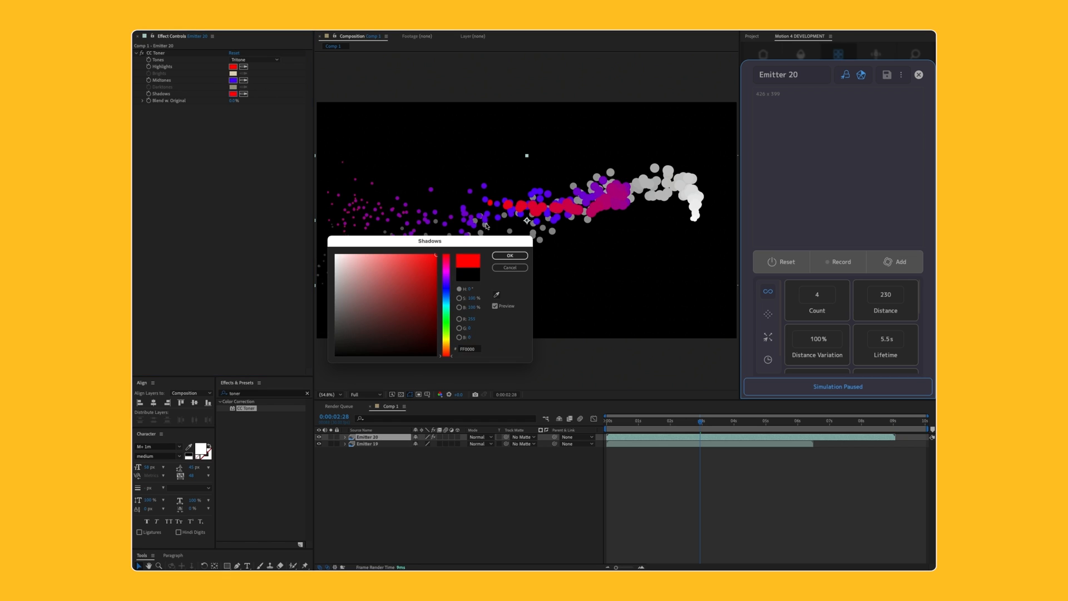
left_click(523, 258)
left_click(503, 460)
left_click_drag(616, 422, 606, 425)
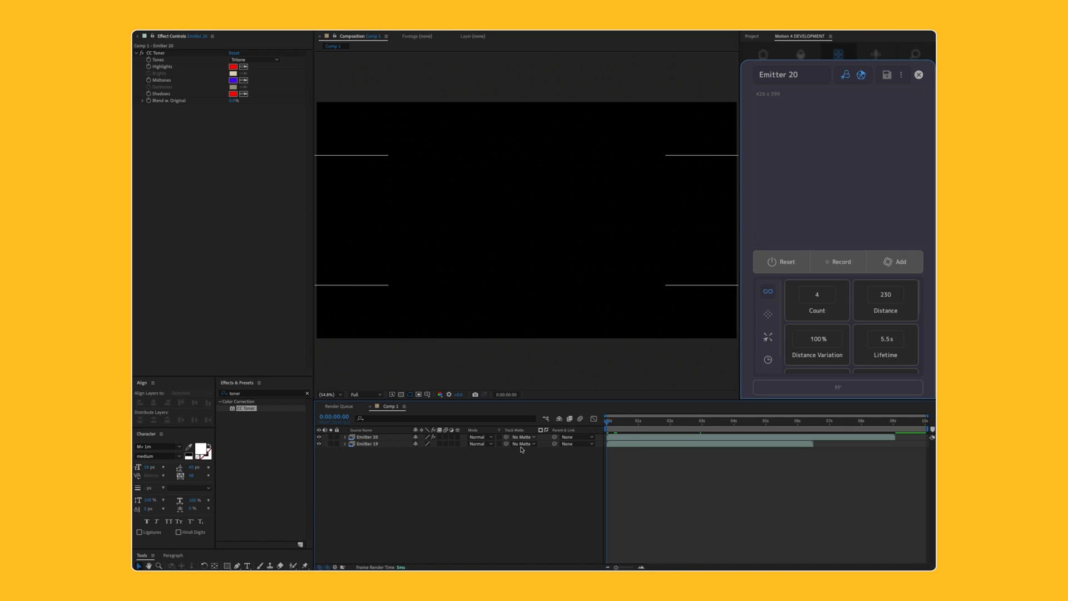
Step: Play back the toned particle trails, open the Emitter's color settings and park the current time at 0:00:04:24
key("space")
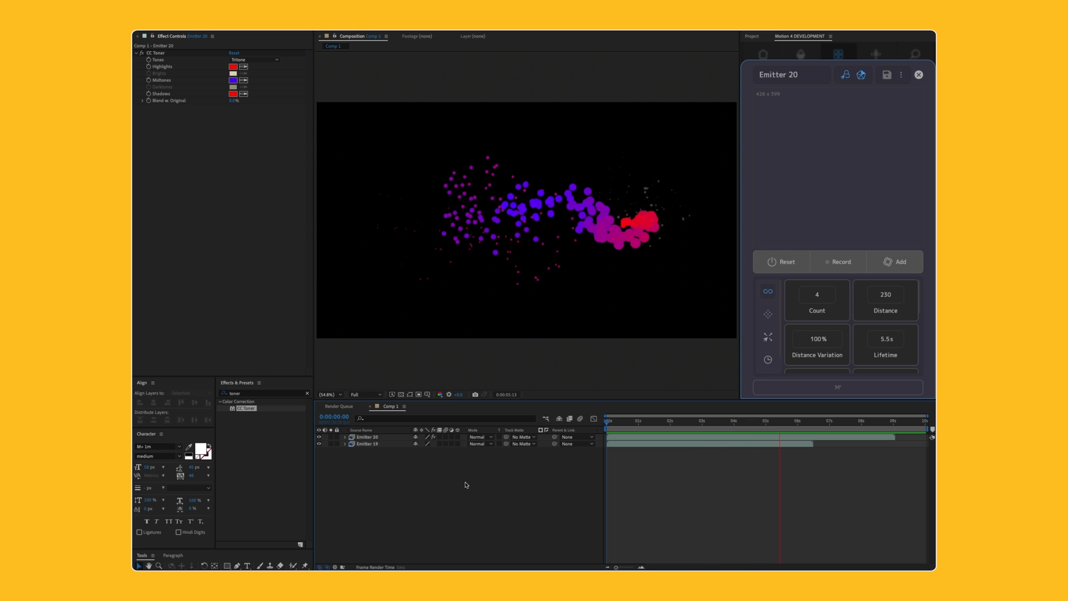
key("space")
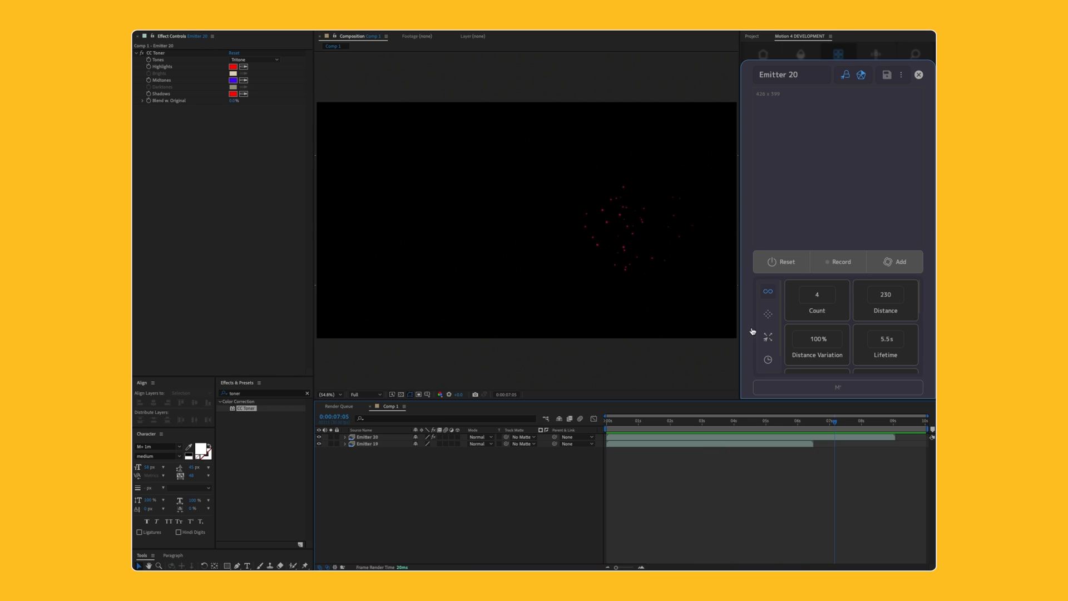
scroll(766, 340, "down", 1)
left_click(768, 360)
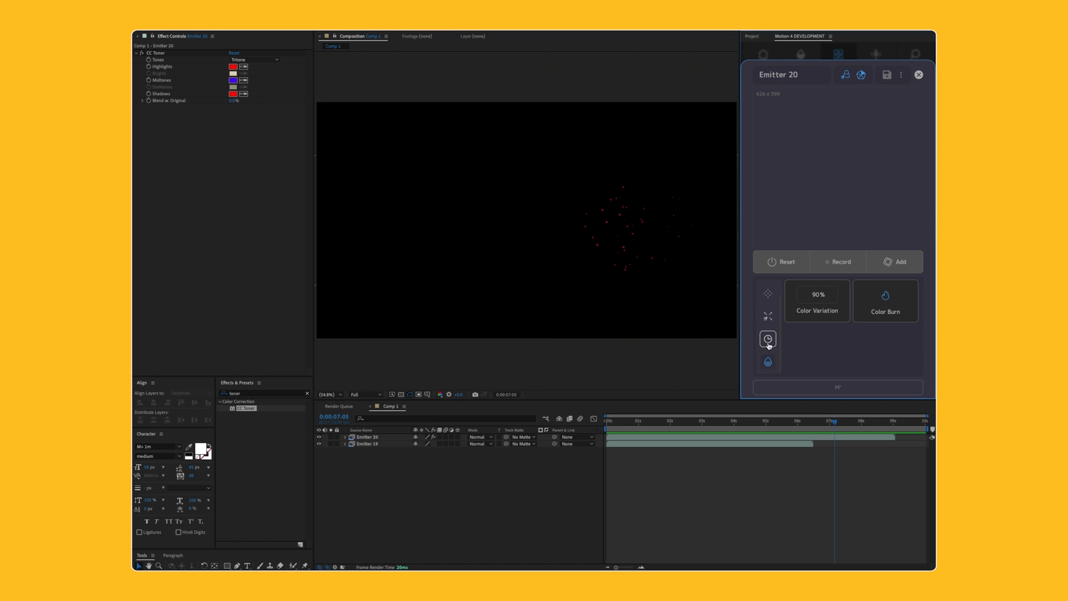
scroll(768, 351, "up", 1)
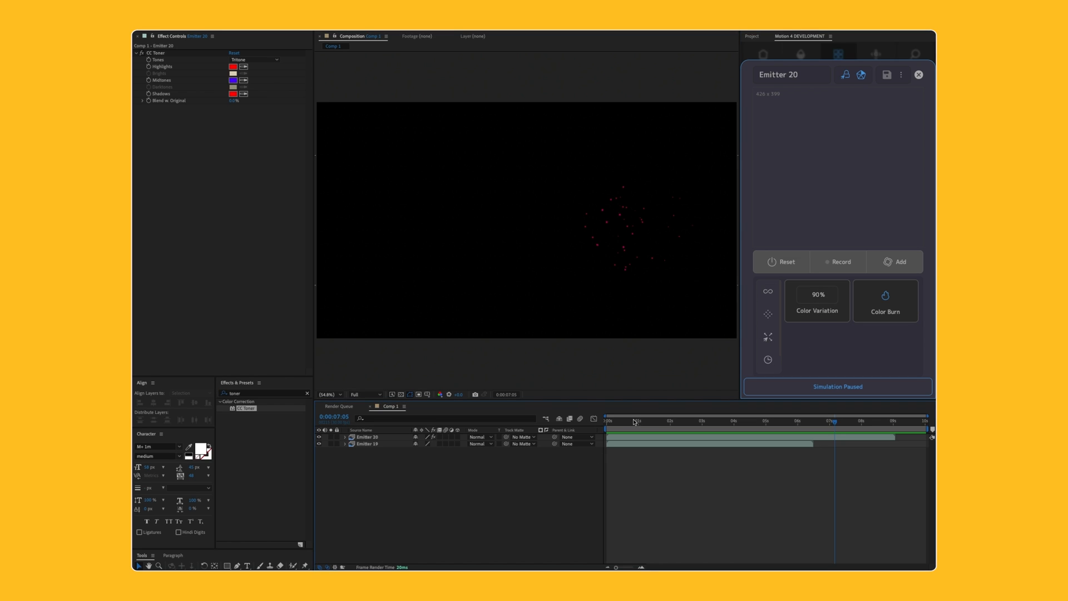
left_click_drag(634, 421, 759, 429)
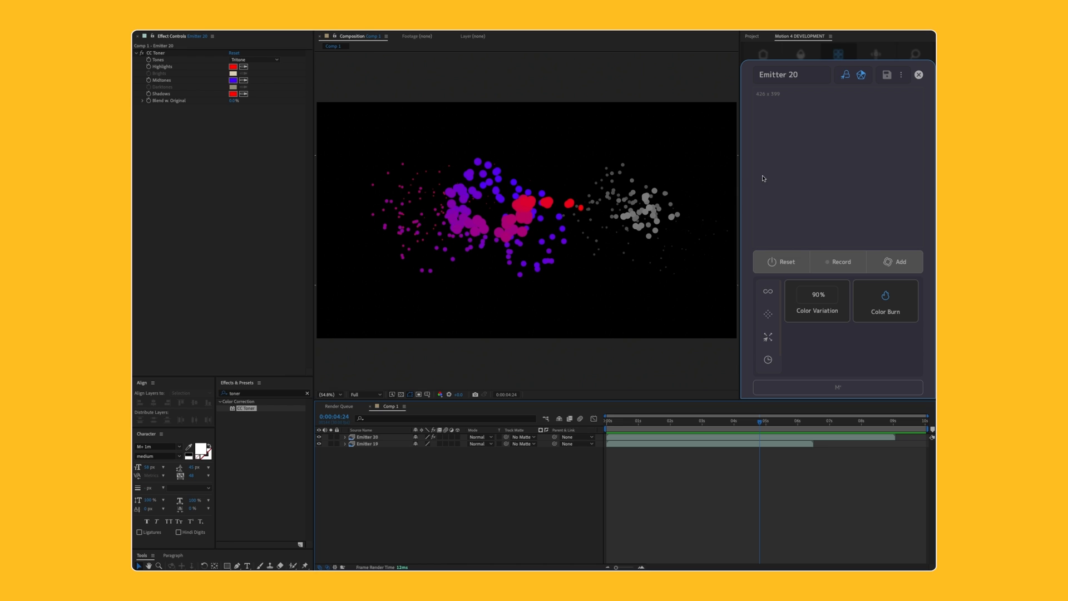
Step: Maximize the Motion 4 panel and test the Emitter brush on its canvas with Click lock on and off
key("grave")
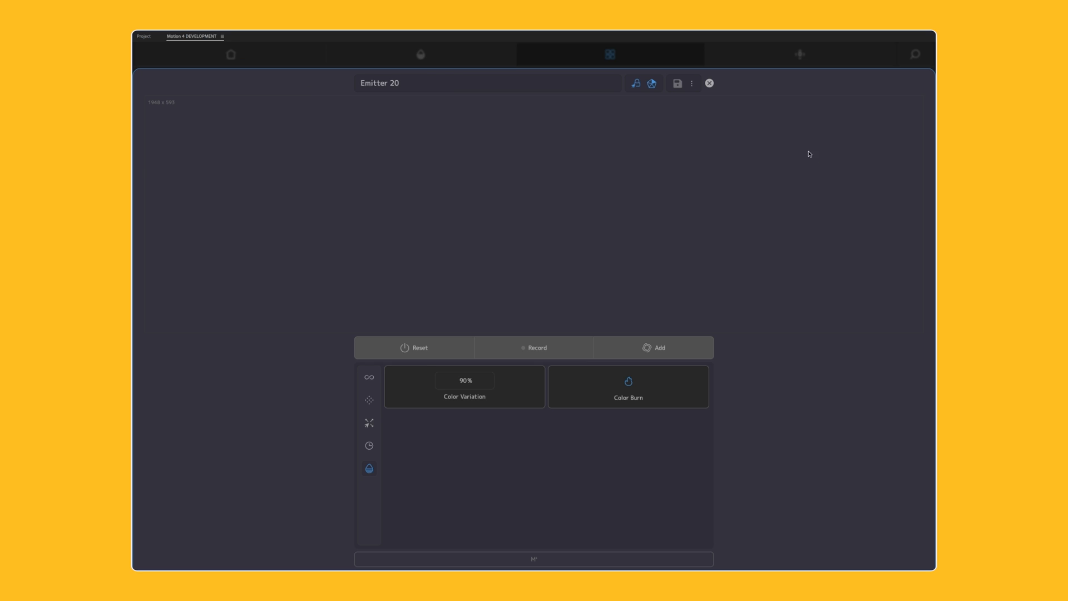
mouse_move(505, 213)
left_mouse_down()
mouse_move(471, 227)
mouse_move(323, 186)
mouse_move(464, 157)
mouse_move(494, 270)
mouse_move(557, 203)
mouse_move(537, 239)
left_mouse_up()
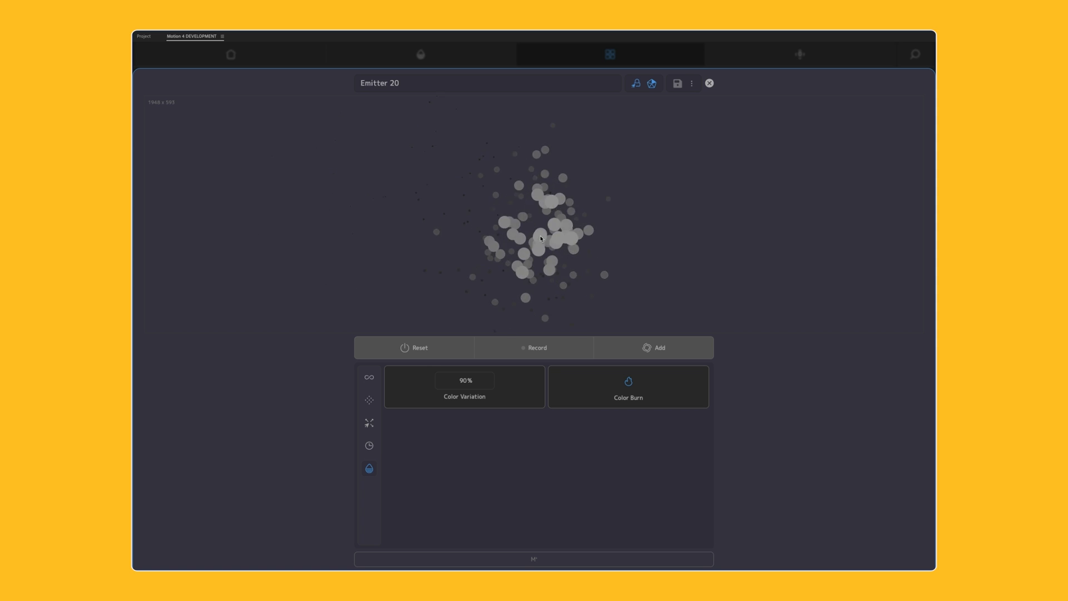
mouse_move(639, 147)
left_mouse_down()
mouse_move(622, 114)
mouse_move(624, 156)
left_mouse_up()
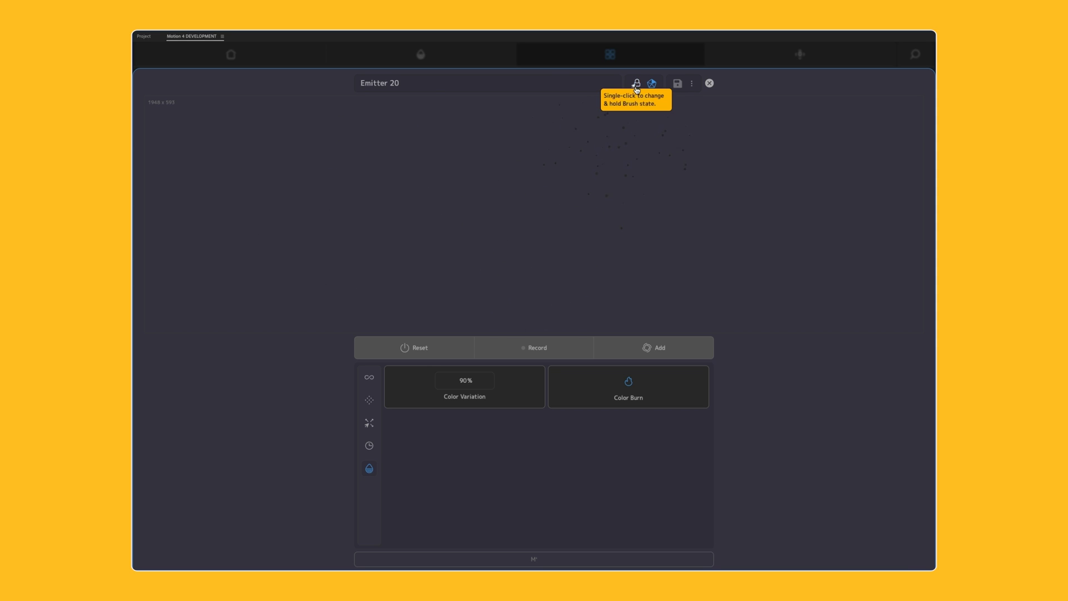
left_click(636, 87)
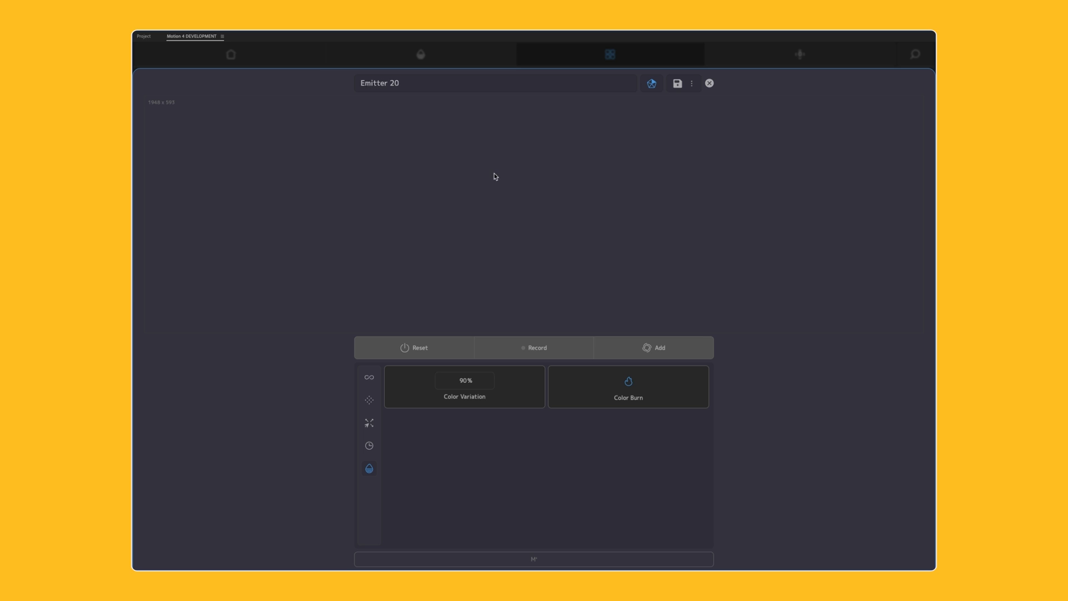
left_click(437, 189)
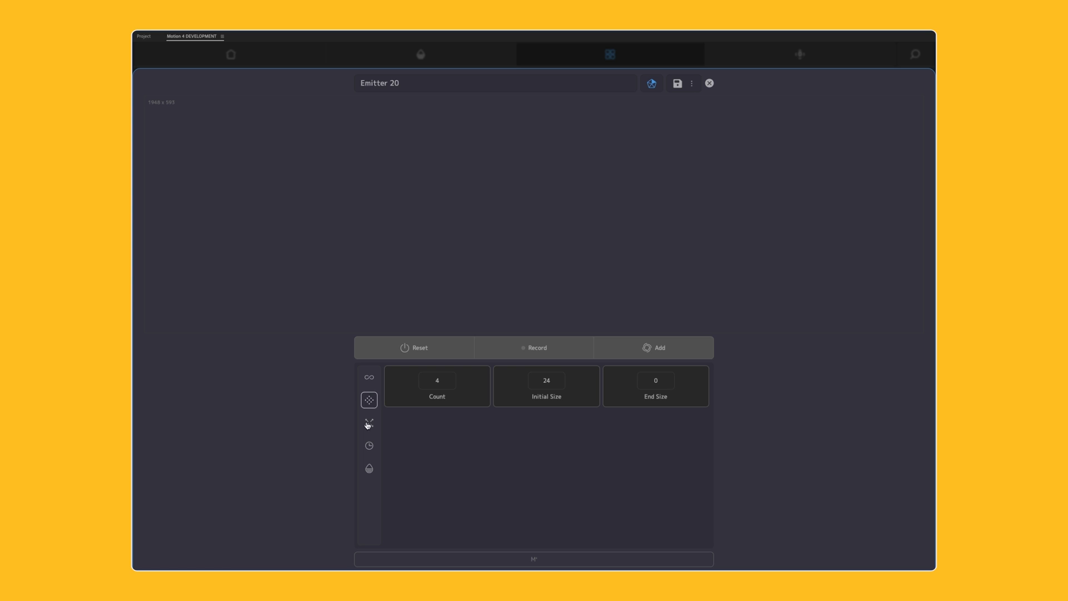
Step: Set the particle Count to 43, turn on Click lock and paint a test stroke with all Emitter settings shown
left_click(426, 400)
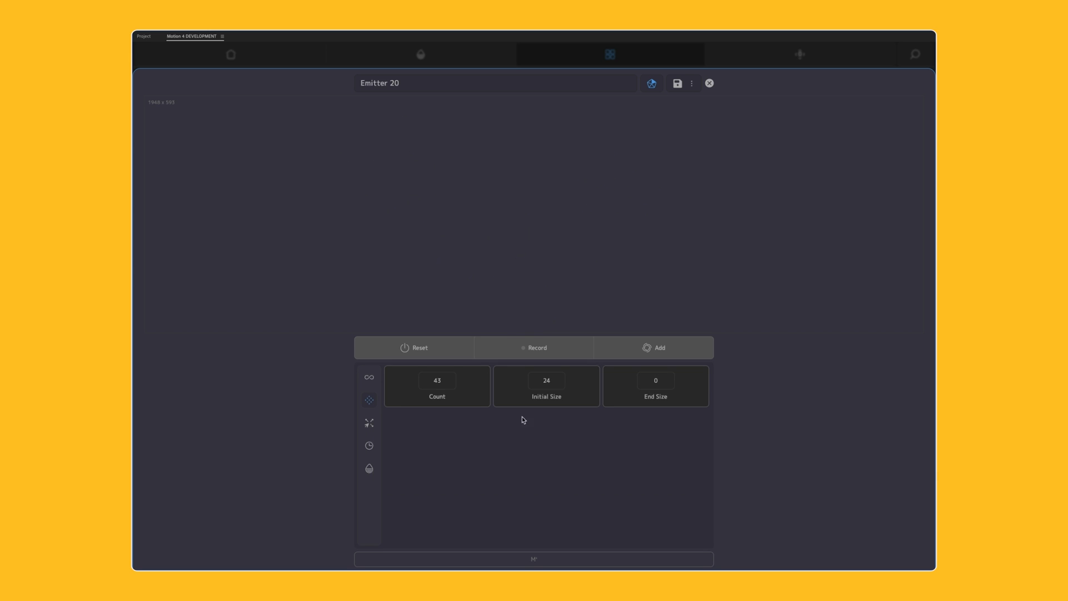
left_click(369, 378)
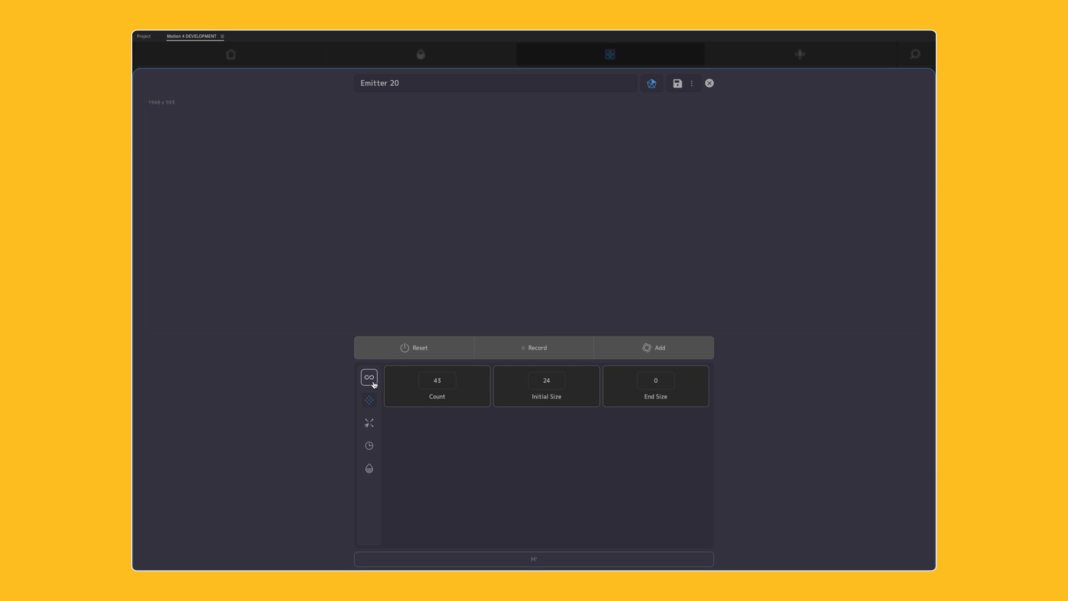
left_click(691, 84)
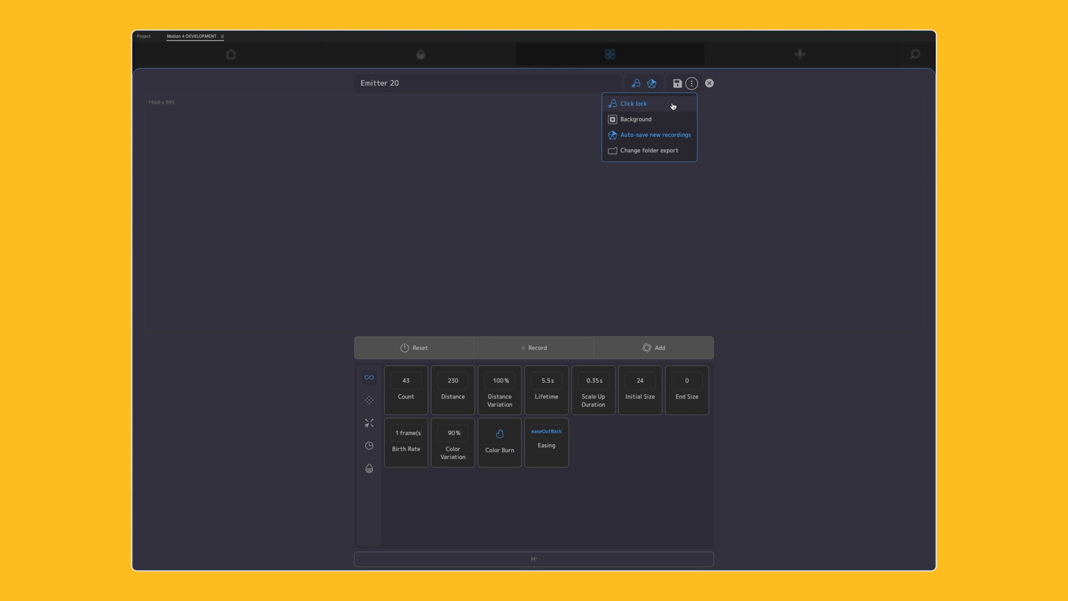
mouse_move(217, 156)
left_mouse_down()
mouse_move(260, 210)
mouse_move(419, 242)
mouse_move(676, 167)
mouse_move(617, 244)
mouse_move(461, 185)
mouse_move(399, 134)
left_mouse_up()
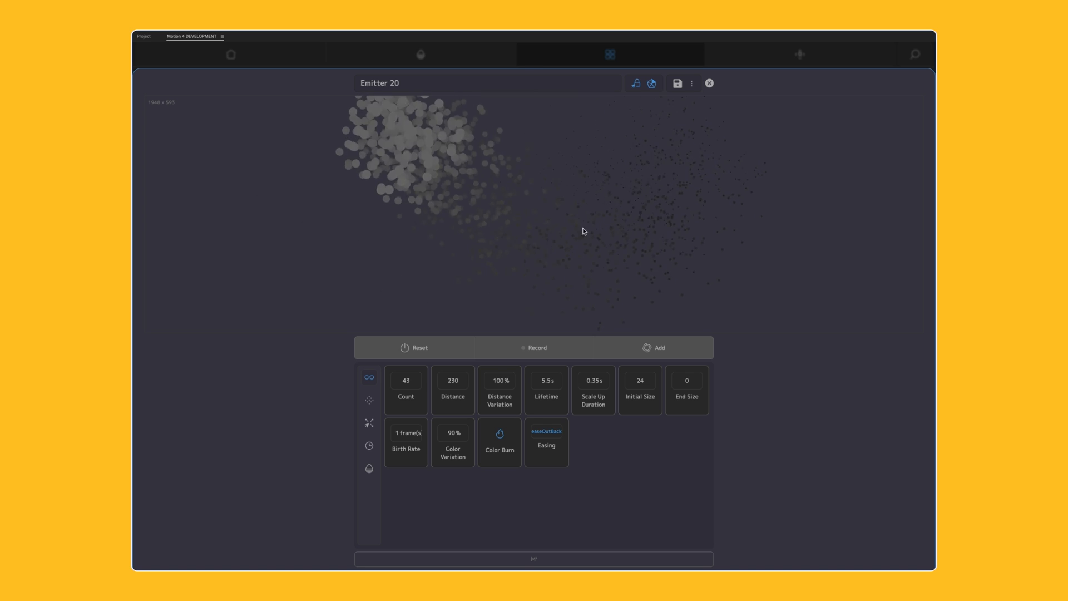
Step: Set the Emitter's Count to 92 and Distance to 725, painting a test stroke after each change
left_click(409, 401)
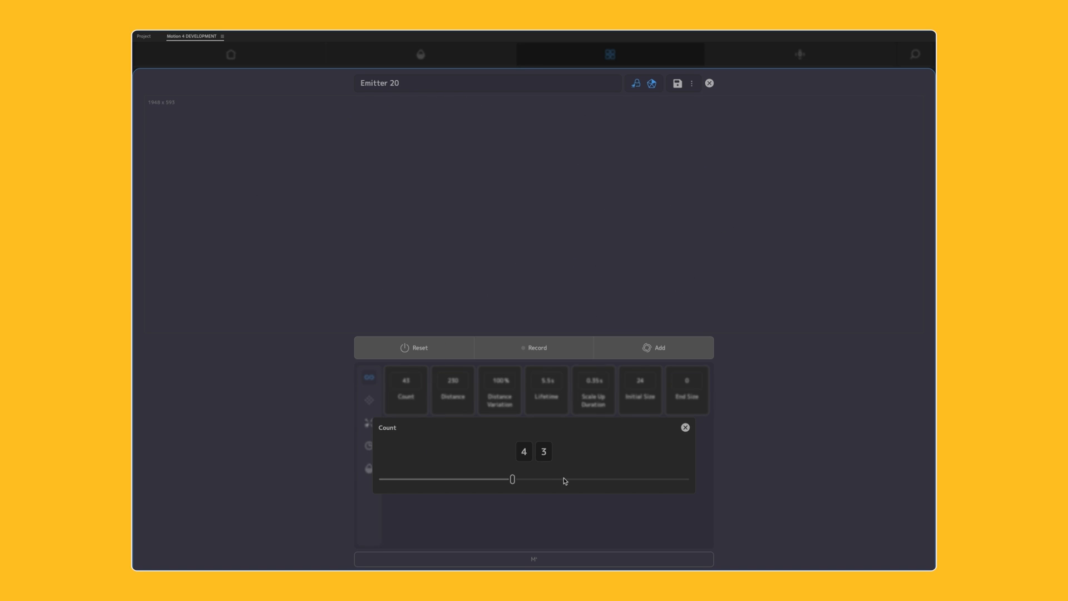
left_click(685, 426)
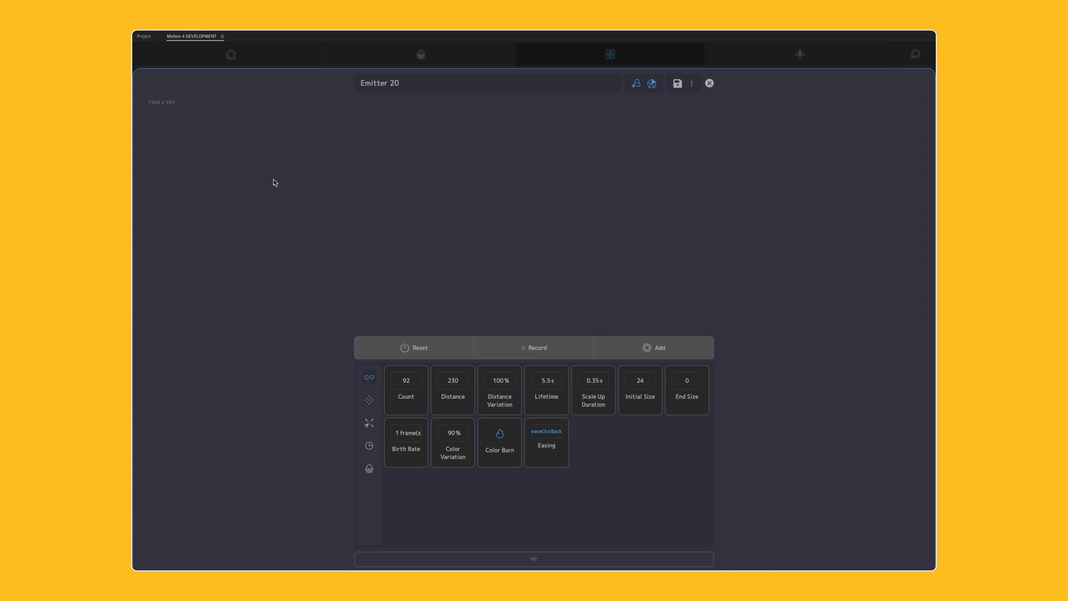
mouse_move(265, 167)
left_mouse_down()
mouse_move(342, 202)
mouse_move(477, 225)
mouse_move(621, 224)
mouse_move(664, 209)
mouse_move(339, 167)
mouse_move(337, 150)
mouse_move(671, 189)
mouse_move(547, 256)
mouse_move(496, 218)
mouse_move(550, 185)
mouse_move(561, 225)
mouse_move(464, 252)
mouse_move(518, 195)
mouse_move(489, 206)
mouse_move(500, 224)
mouse_move(529, 233)
left_mouse_up()
left_click(459, 401)
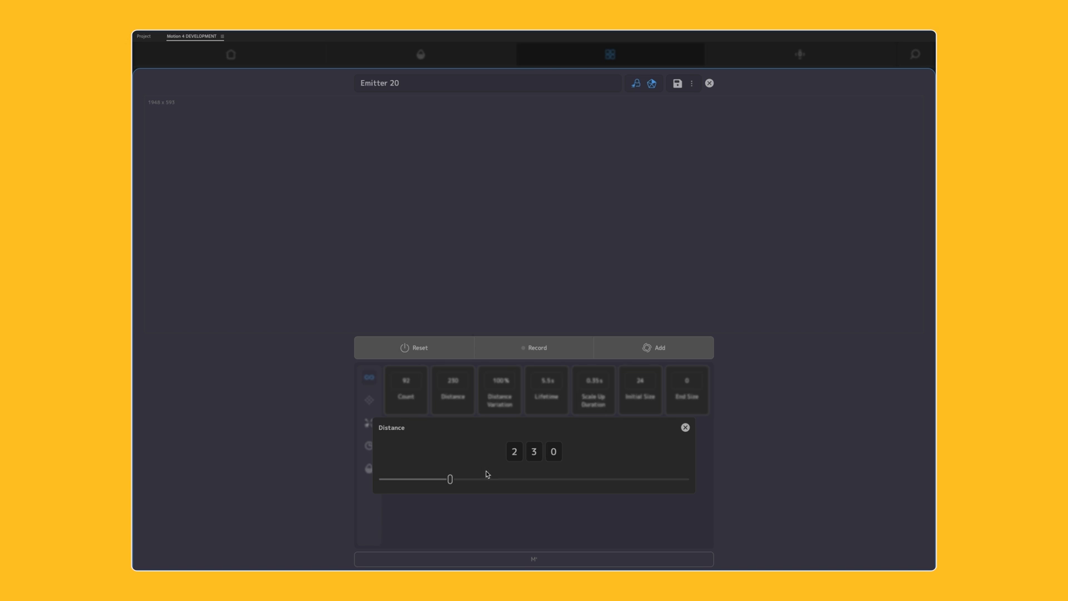
left_click(685, 428)
mouse_move(506, 180)
left_mouse_down()
mouse_move(362, 249)
mouse_move(271, 242)
mouse_move(206, 181)
mouse_move(323, 159)
mouse_move(566, 222)
mouse_move(789, 243)
left_mouse_up()
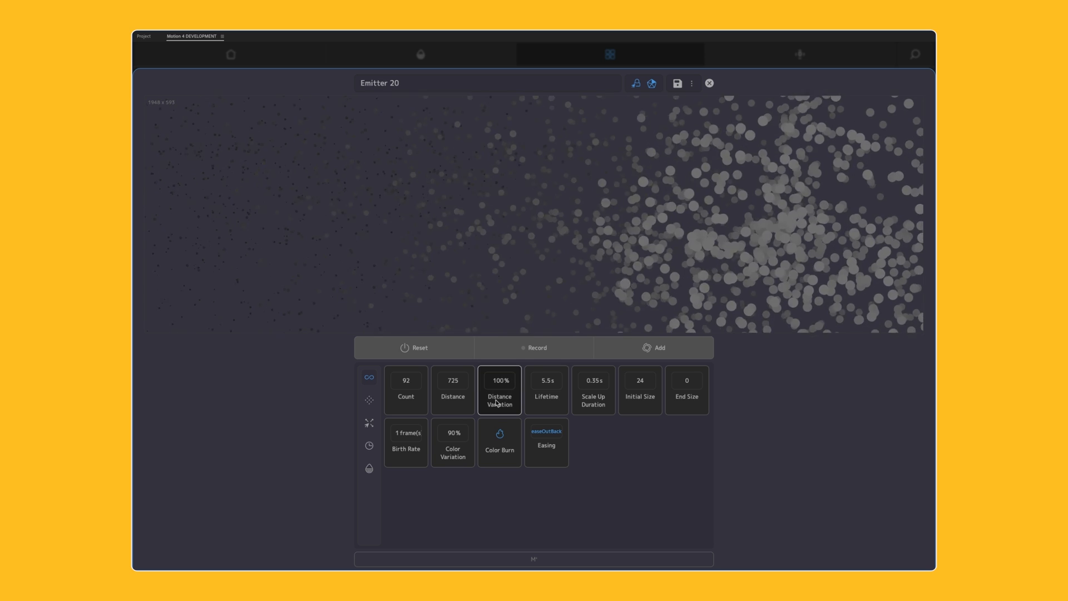
Step: Try a particle burst with Distance Variation at 0%, and set Distance Variation to 96%
left_click(499, 389)
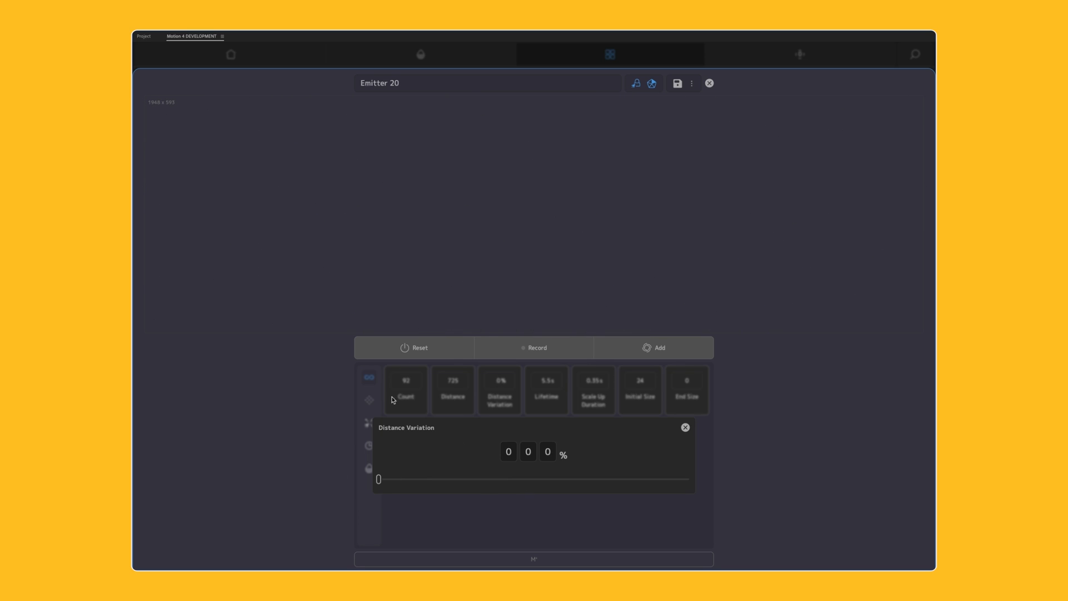
left_click_drag(410, 245, 411, 245)
left_click_drag(570, 480, 673, 481)
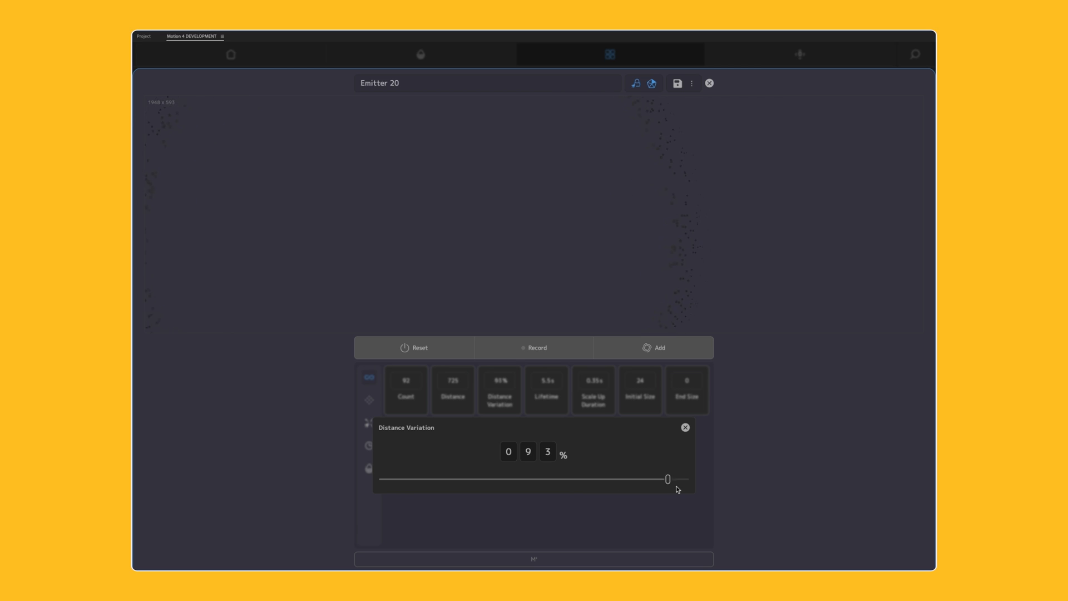
left_click(686, 428)
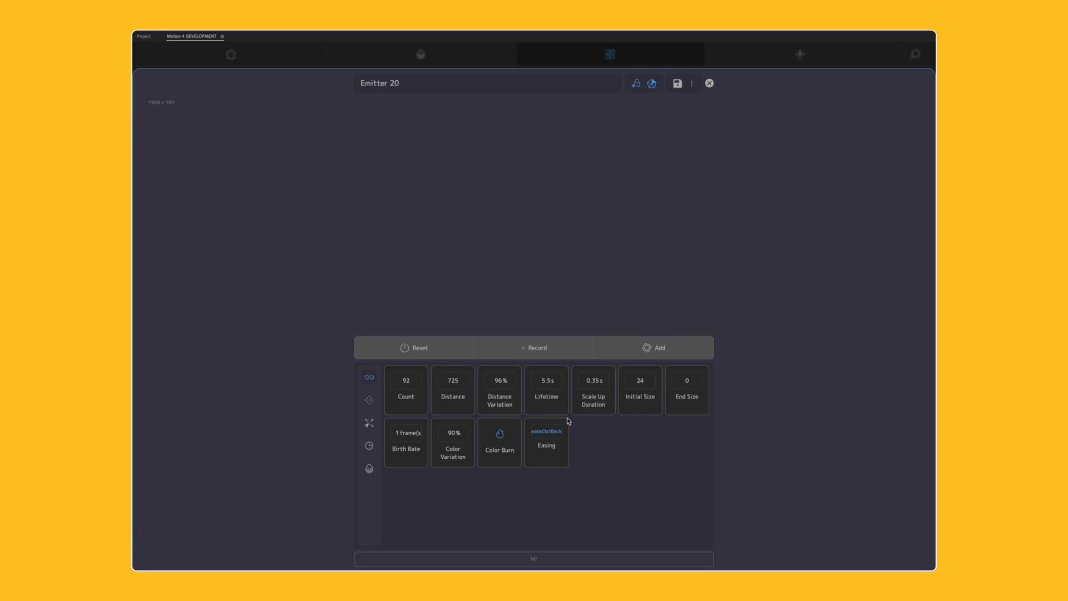
Step: Set the particle Lifetime to 19.5 s and Scale Up Duration to 1.31 s, painting a test stroke after each change
left_click(544, 410)
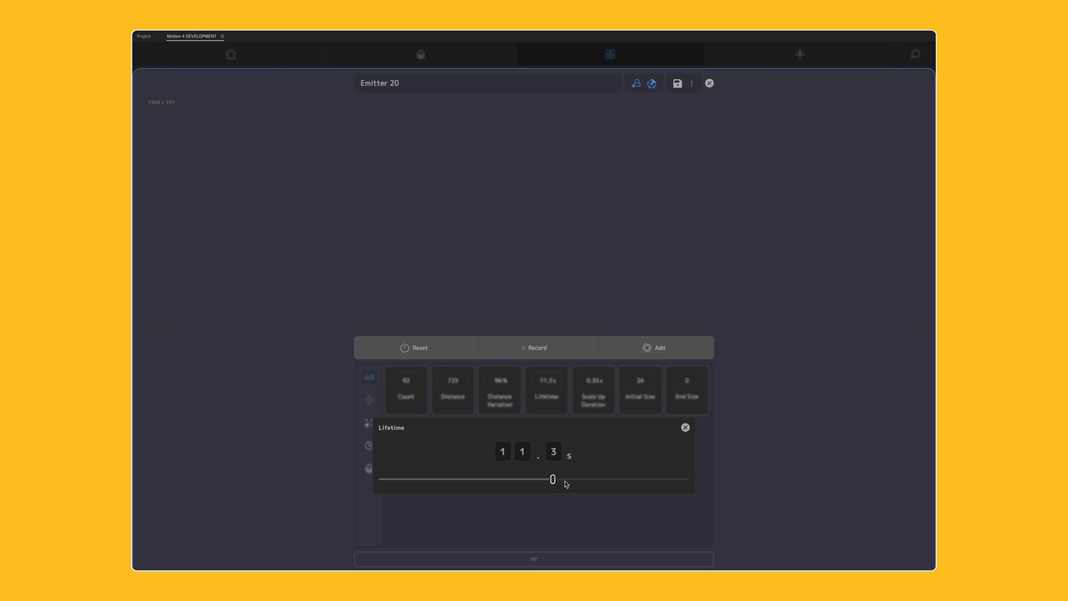
left_click(685, 427)
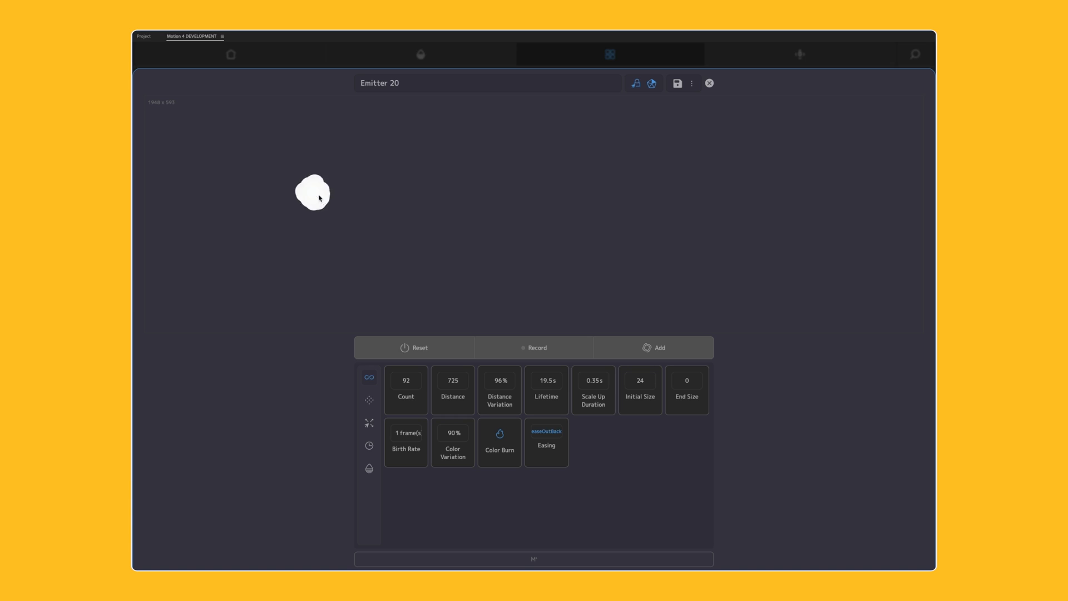
mouse_move(320, 198)
left_mouse_down()
mouse_move(456, 243)
mouse_move(561, 247)
mouse_move(672, 213)
mouse_move(719, 146)
mouse_move(256, 131)
mouse_move(272, 205)
mouse_move(398, 261)
mouse_move(685, 255)
mouse_move(688, 169)
mouse_move(468, 143)
mouse_move(343, 179)
mouse_move(366, 234)
mouse_move(575, 281)
mouse_move(671, 273)
mouse_move(752, 235)
mouse_move(462, 154)
mouse_move(416, 216)
mouse_move(550, 252)
mouse_move(679, 236)
left_mouse_up()
left_click(593, 403)
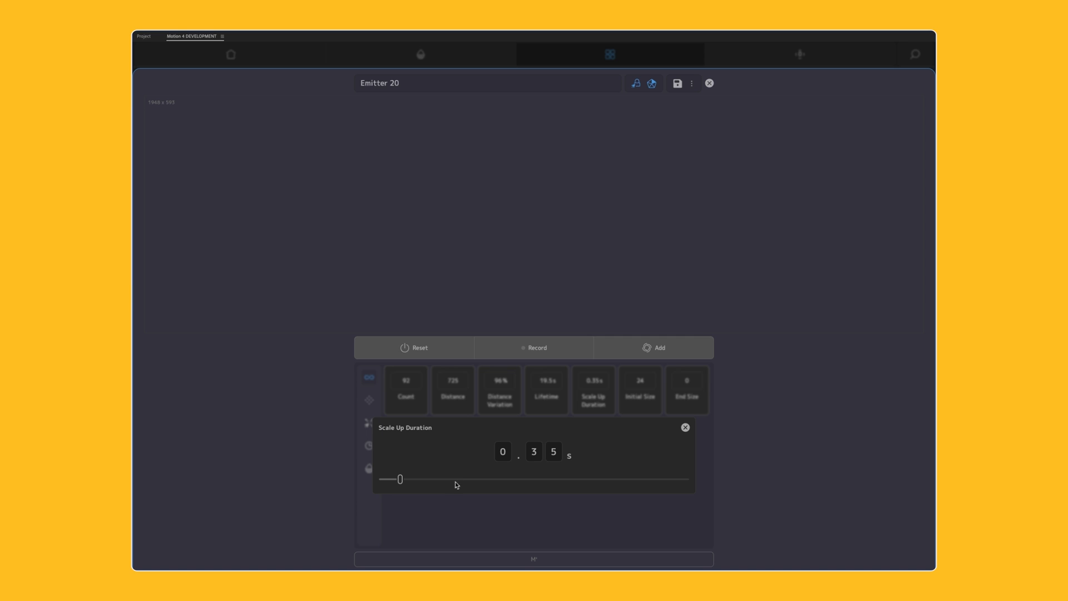
left_click(684, 427)
mouse_move(607, 200)
left_mouse_down()
mouse_move(577, 222)
mouse_move(494, 227)
mouse_move(331, 179)
mouse_move(290, 191)
mouse_move(285, 243)
mouse_move(357, 273)
mouse_move(609, 228)
left_mouse_up()
Step: Set the particles' Initial Size to 178 and End Size to 151, and paint a test stroke across the canvas
left_click(640, 406)
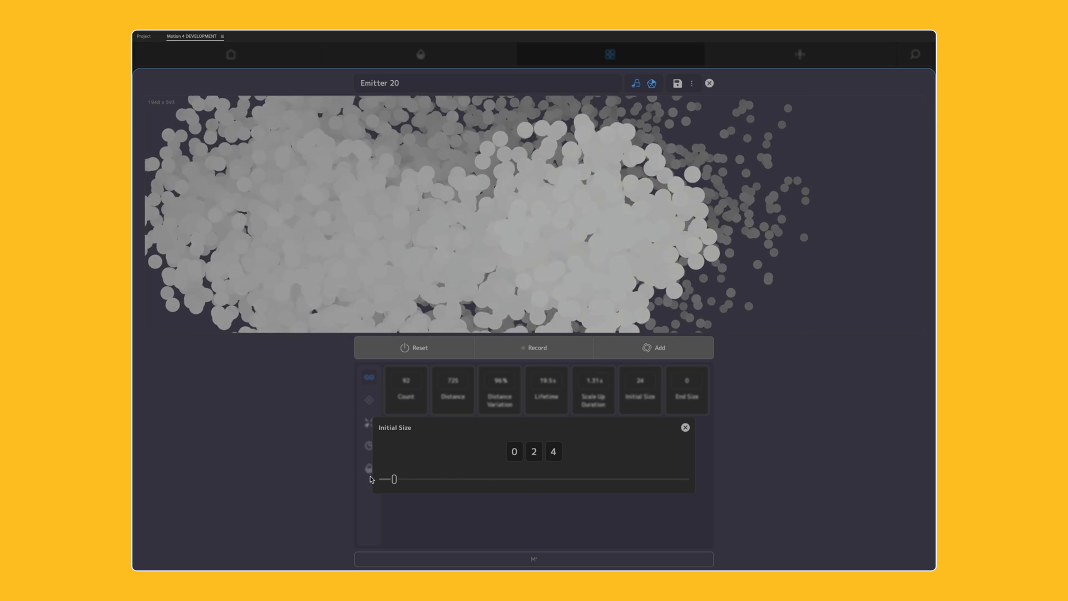
left_click_drag(394, 479, 490, 479)
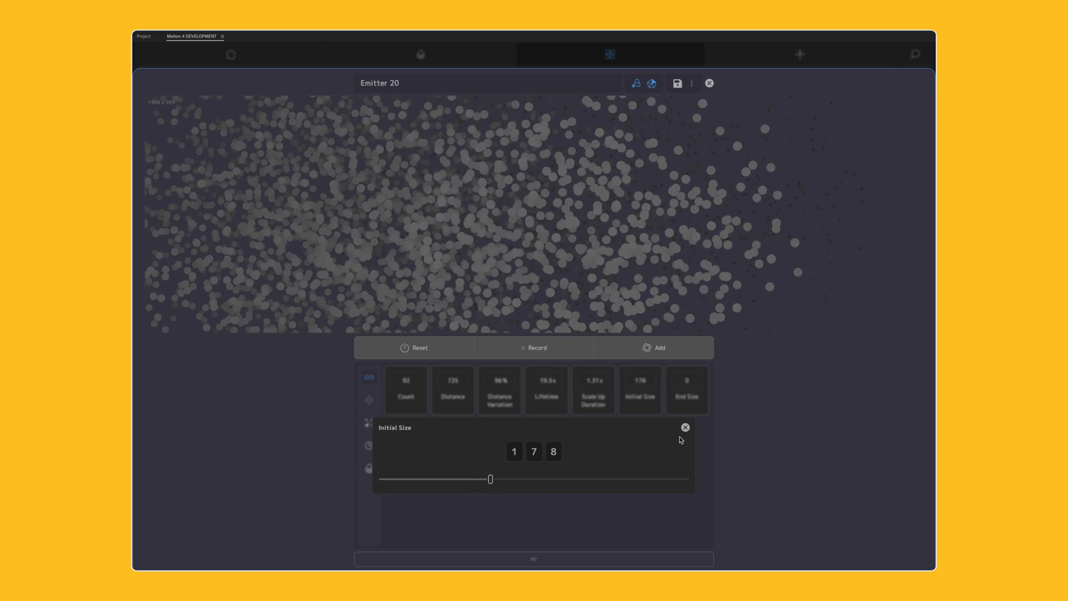
left_click(685, 427)
left_click(685, 404)
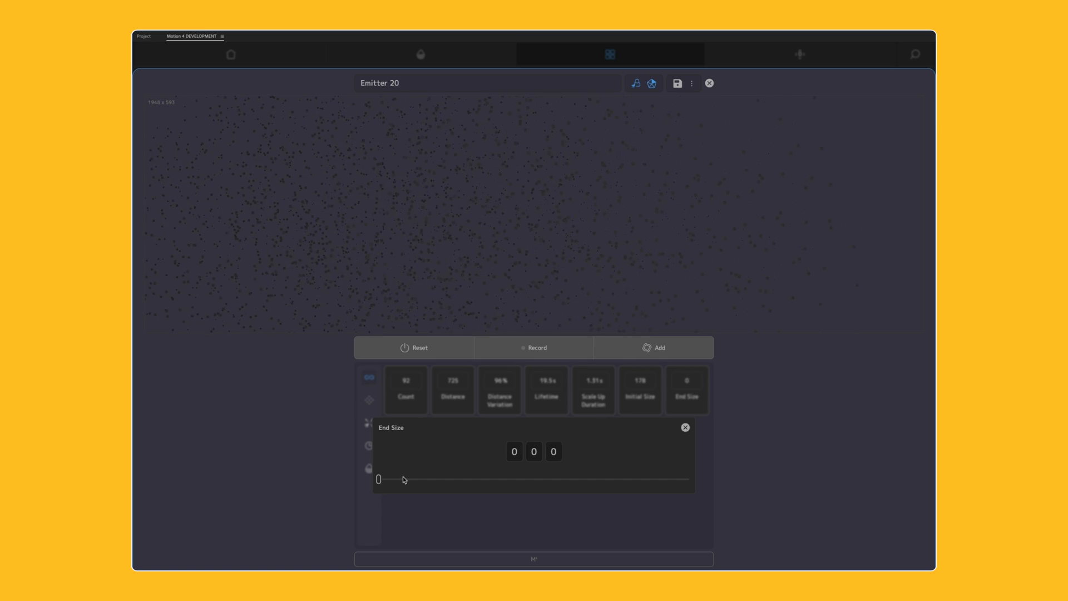
mouse_move(605, 267)
left_mouse_down()
mouse_move(469, 243)
mouse_move(311, 164)
mouse_move(209, 145)
mouse_move(142, 154)
mouse_move(173, 316)
mouse_move(842, 332)
mouse_move(894, 290)
mouse_move(898, 201)
mouse_move(801, 113)
mouse_move(164, 137)
mouse_move(627, 189)
mouse_move(805, 224)
mouse_move(633, 314)
mouse_move(405, 284)
mouse_move(348, 260)
mouse_move(337, 229)
mouse_move(428, 181)
left_mouse_up()
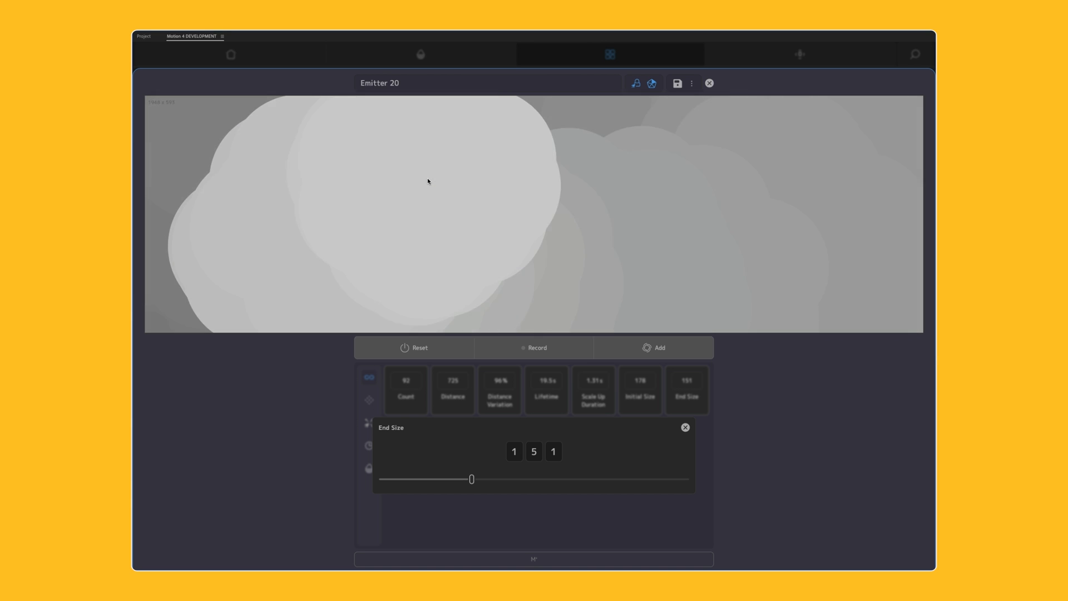
left_click(685, 427)
Step: Set the Birth Rate to 9 frames and paint test strokes back and forth across the canvas
left_click(397, 457)
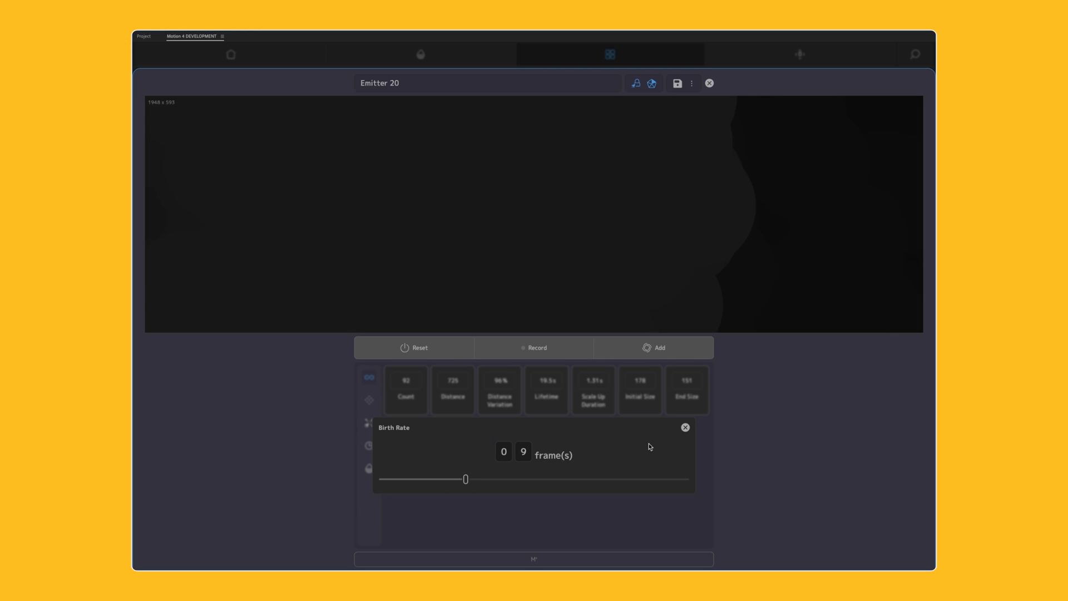
left_click(685, 427)
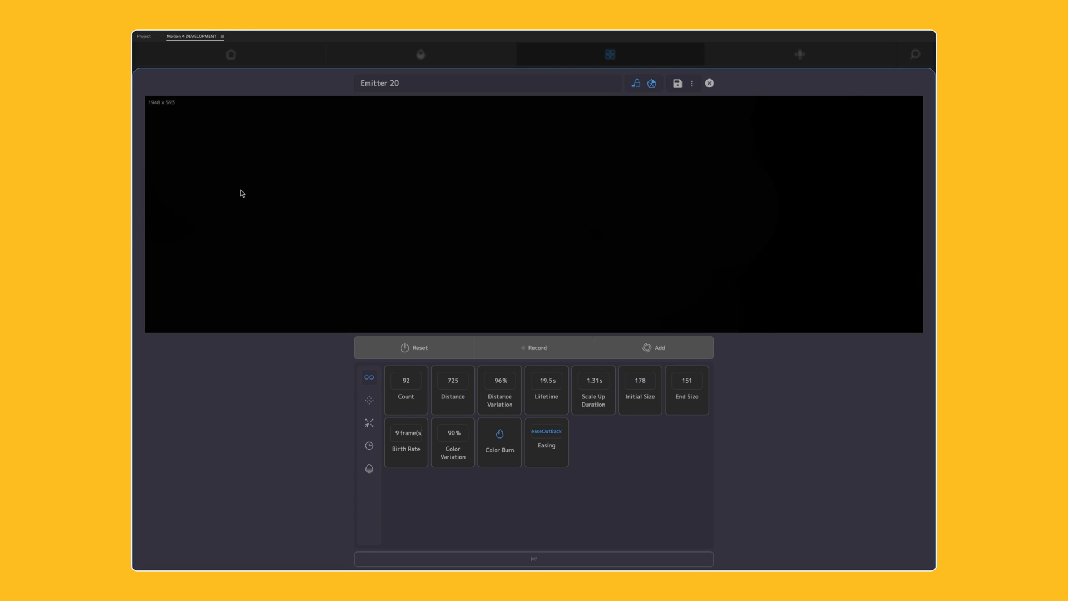
mouse_move(256, 188)
left_mouse_down()
mouse_move(396, 216)
mouse_move(739, 221)
mouse_move(810, 208)
mouse_move(839, 195)
left_mouse_up()
mouse_move(716, 145)
left_mouse_down()
mouse_move(314, 143)
mouse_move(222, 197)
mouse_move(241, 229)
left_mouse_up()
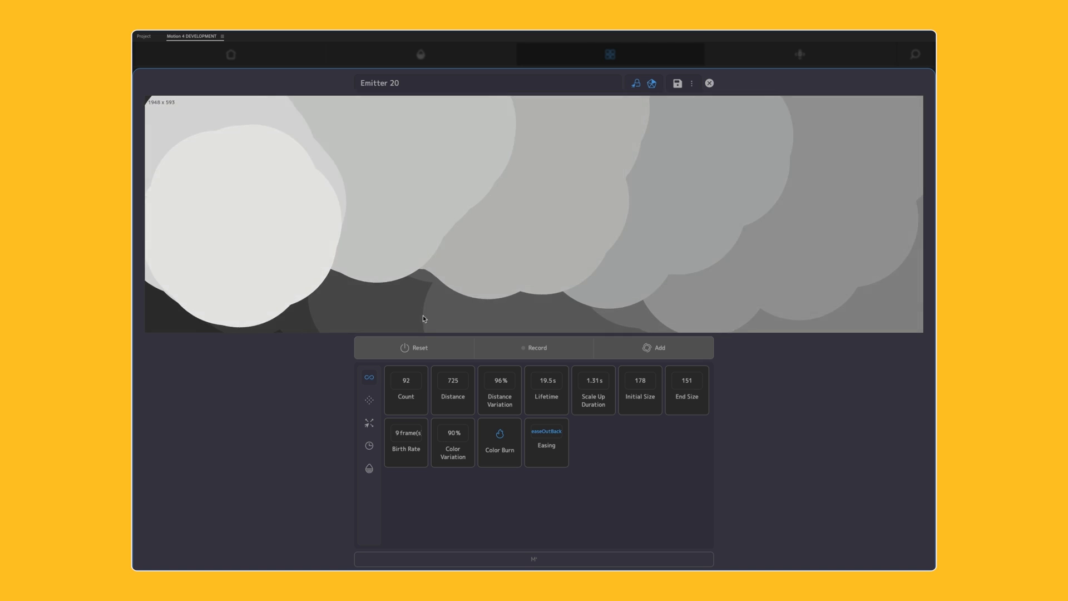
Step: Set the particles' Birth Rate to 1 frame and the Easing to easeInOutQuart
left_click(417, 452)
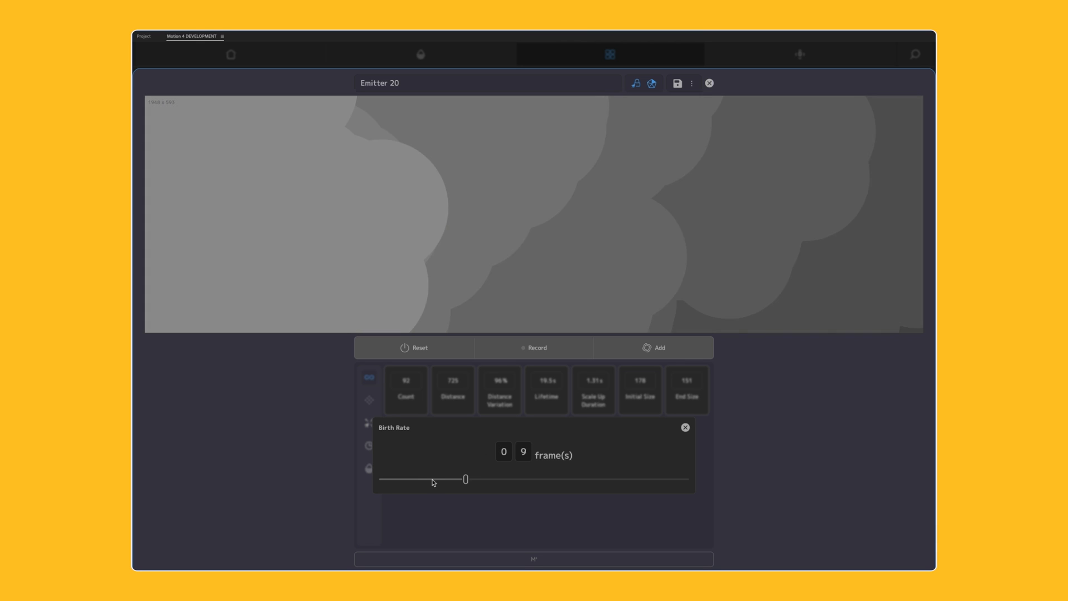
left_click_drag(431, 478, 359, 481)
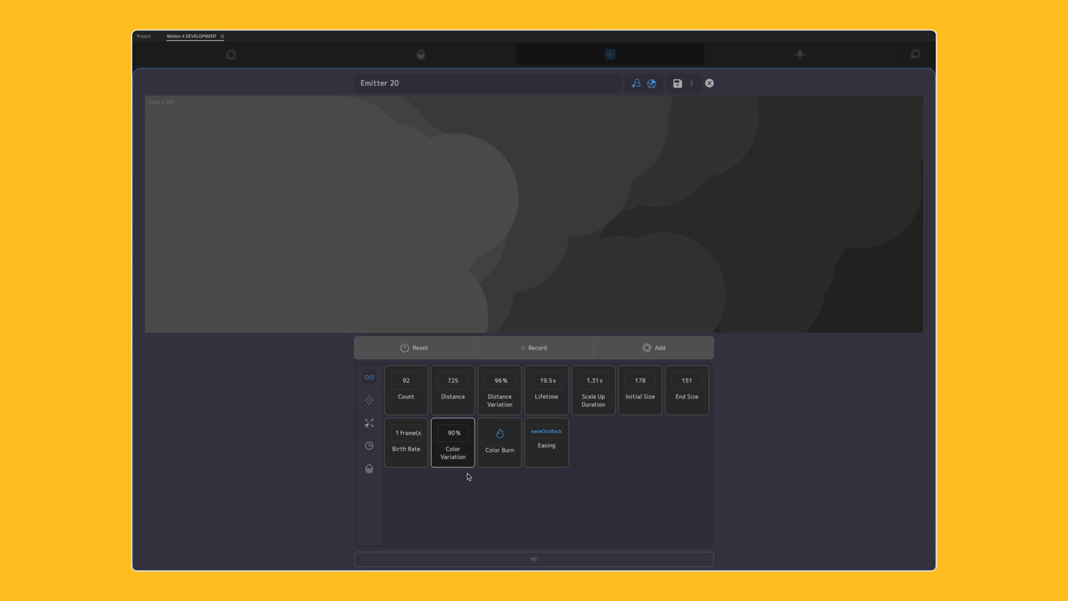
left_click(369, 446)
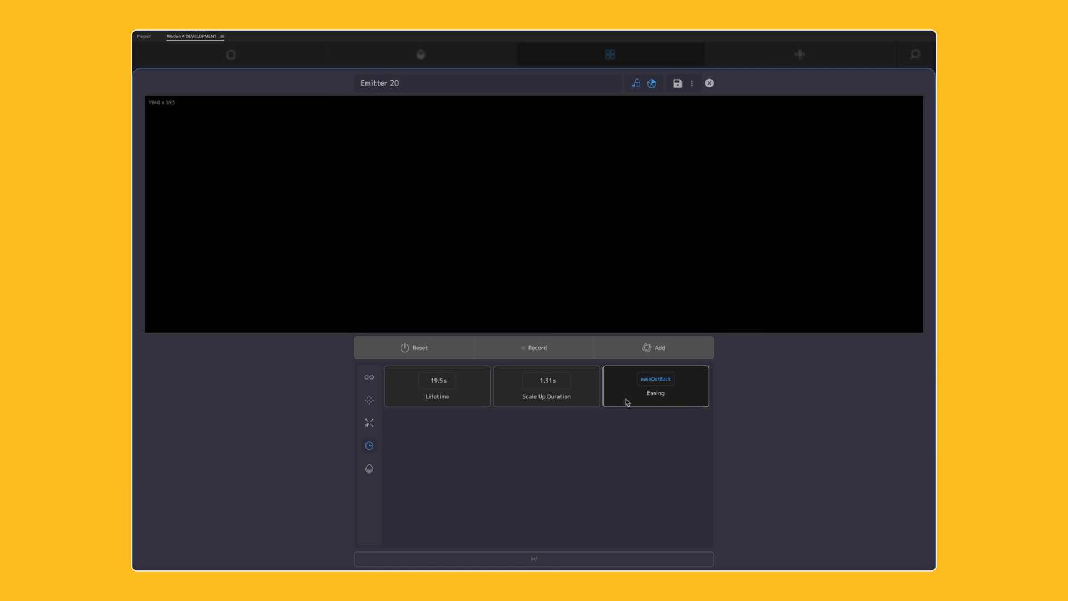
left_click(679, 403)
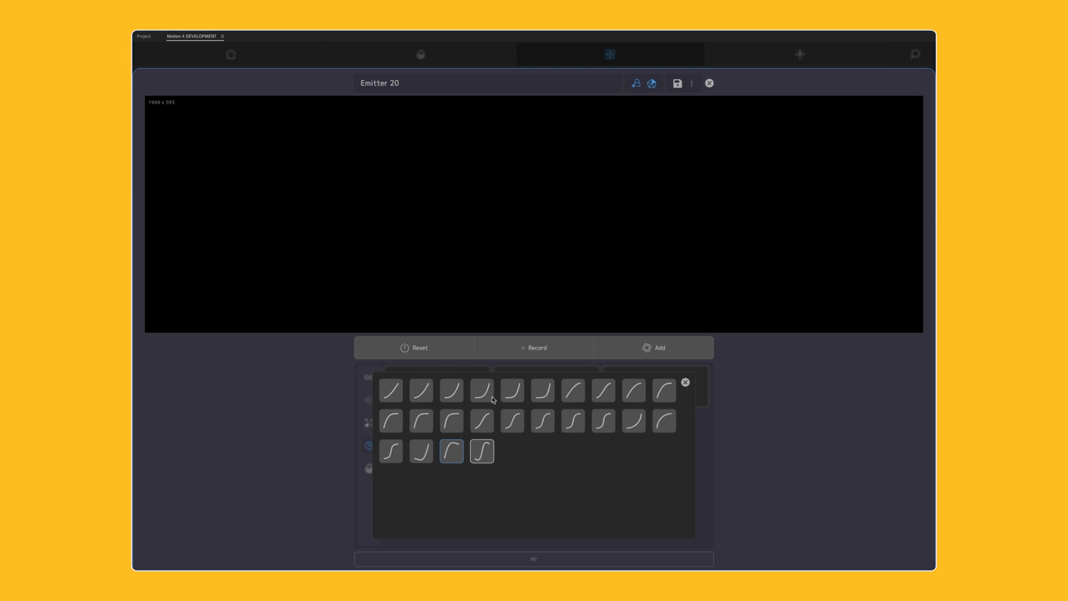
left_click(441, 356)
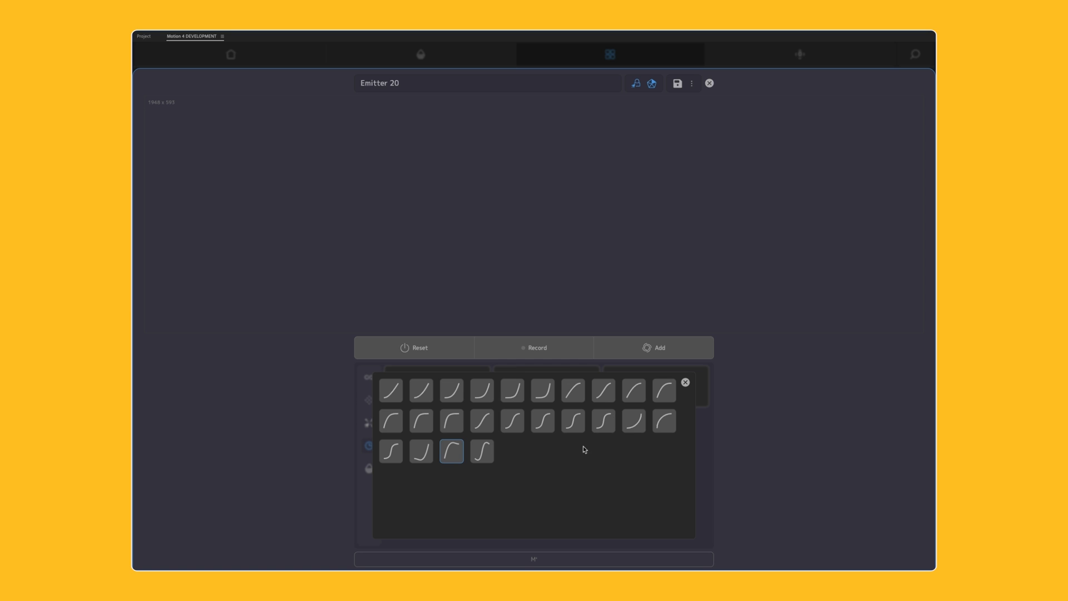
left_click(634, 389)
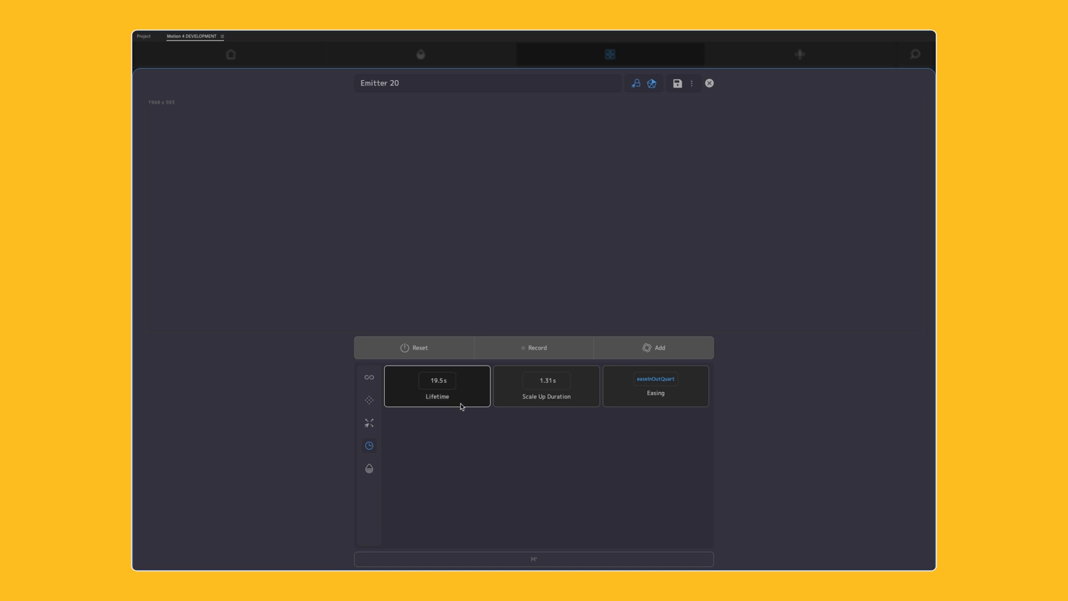
Step: Set the particles' Lifetime to 1.9 s, the Count to 47 and the Initial Size to 23
left_click(460, 403)
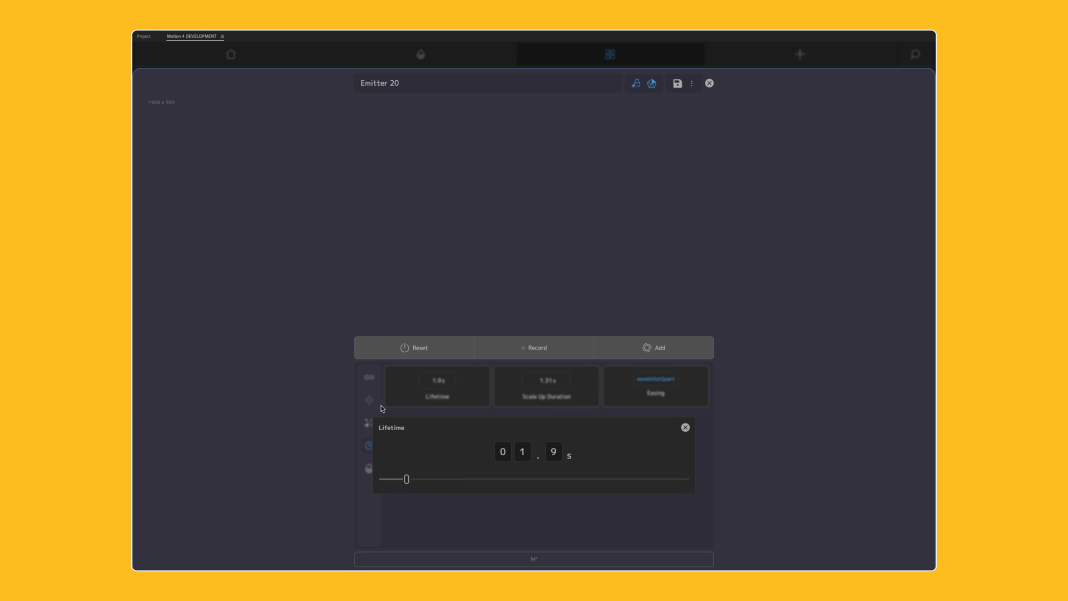
left_click(434, 392)
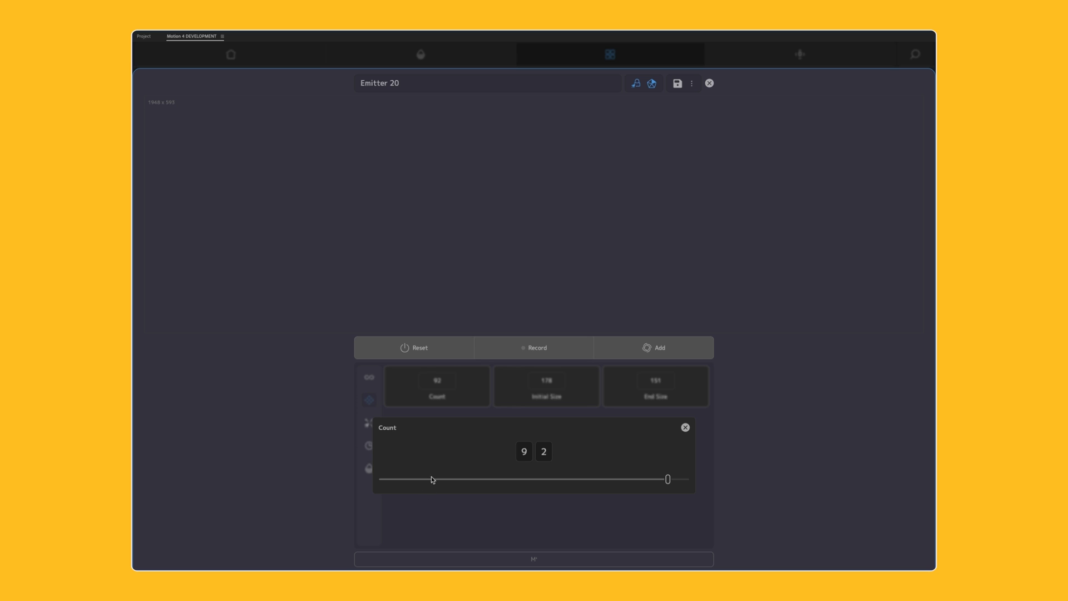
left_click(547, 396)
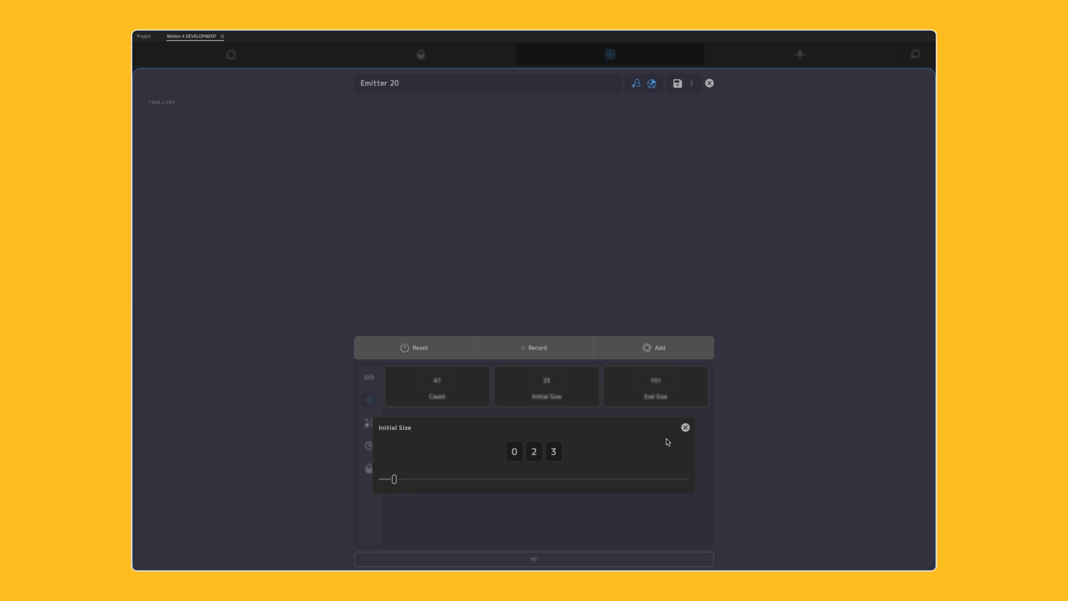
left_click(685, 427)
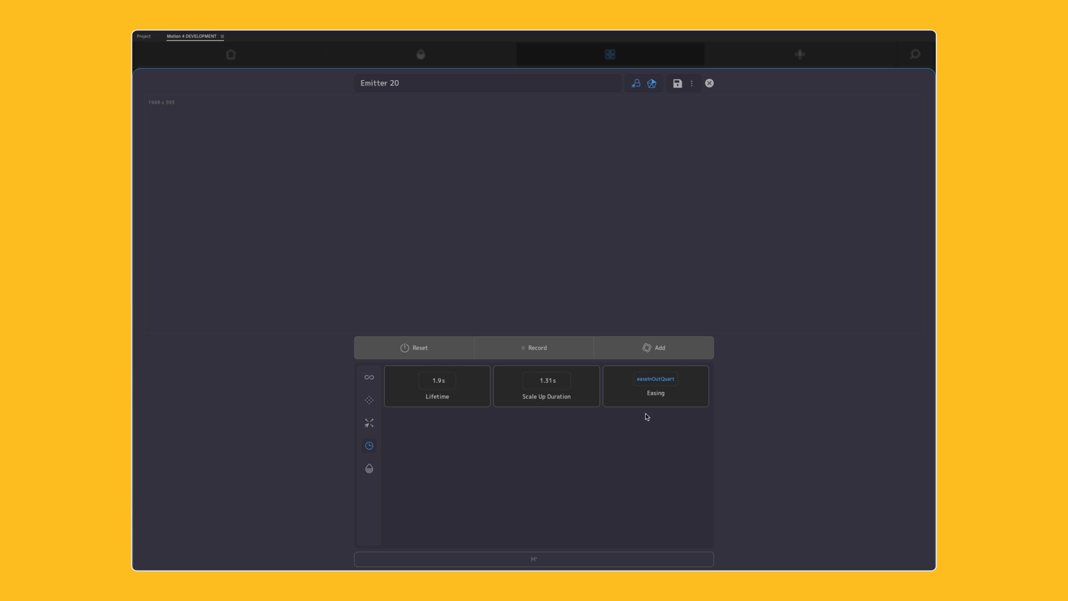
Step: Set the Easing to easeInBack and the Scale Up Duration to 0.57 s, painting a test stroke after each change
left_click(649, 396)
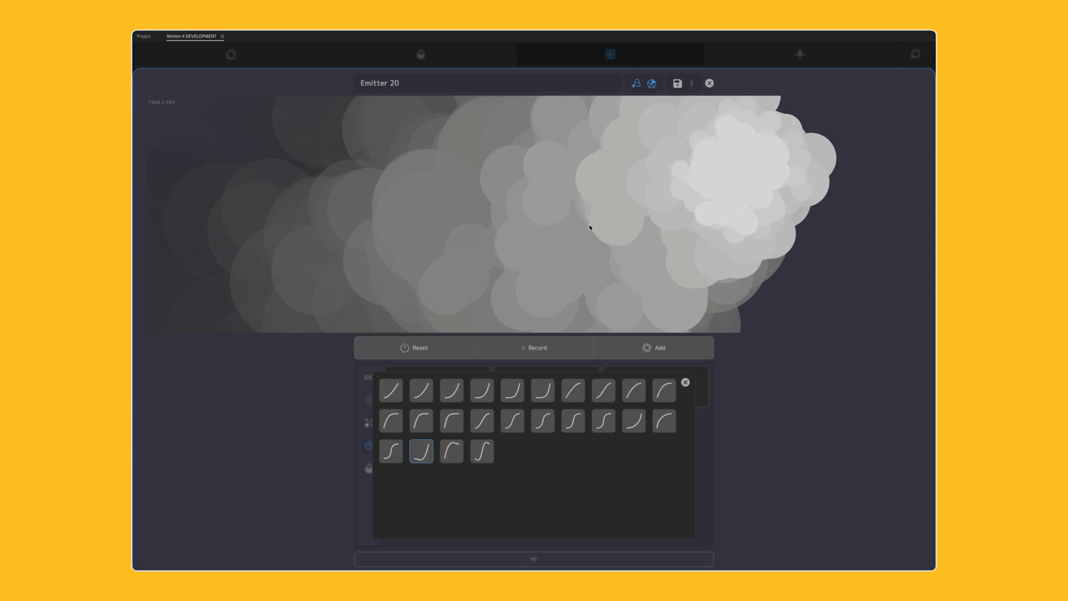
left_click(684, 382)
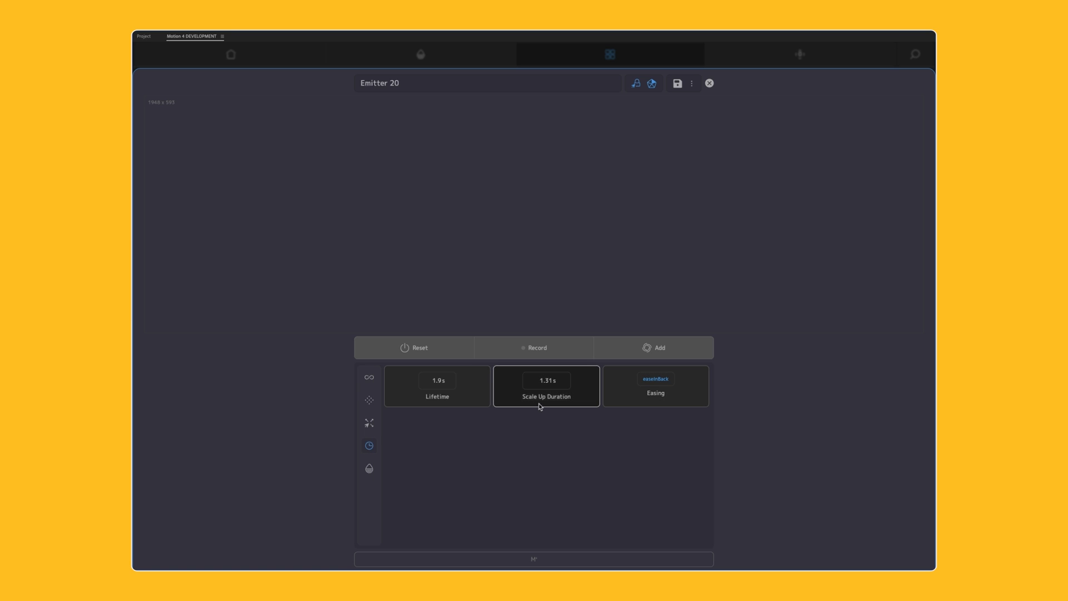
left_click(540, 404)
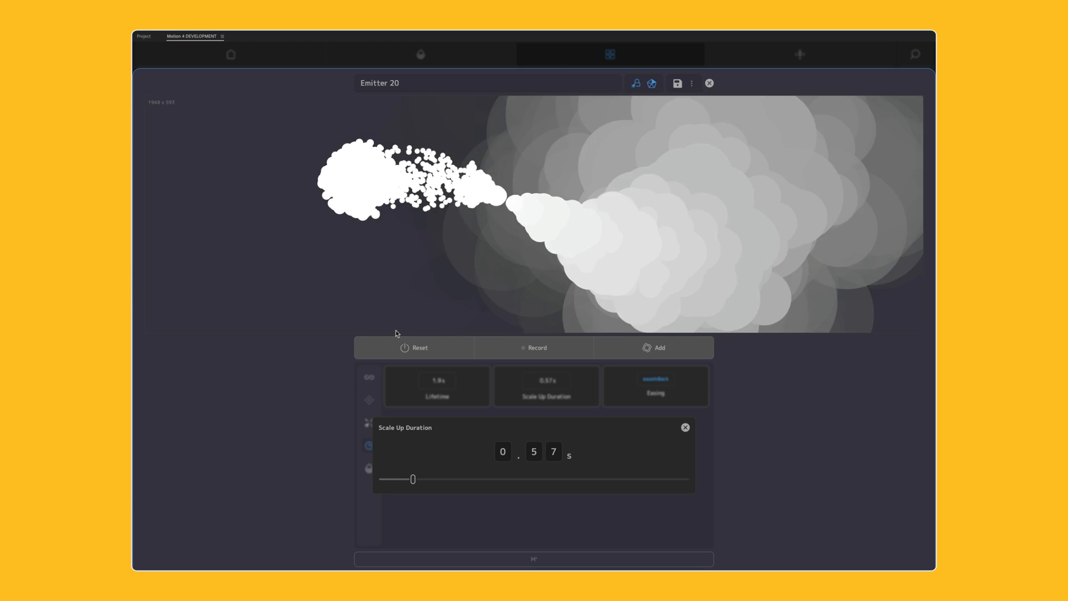
left_click(374, 438)
left_click(369, 378)
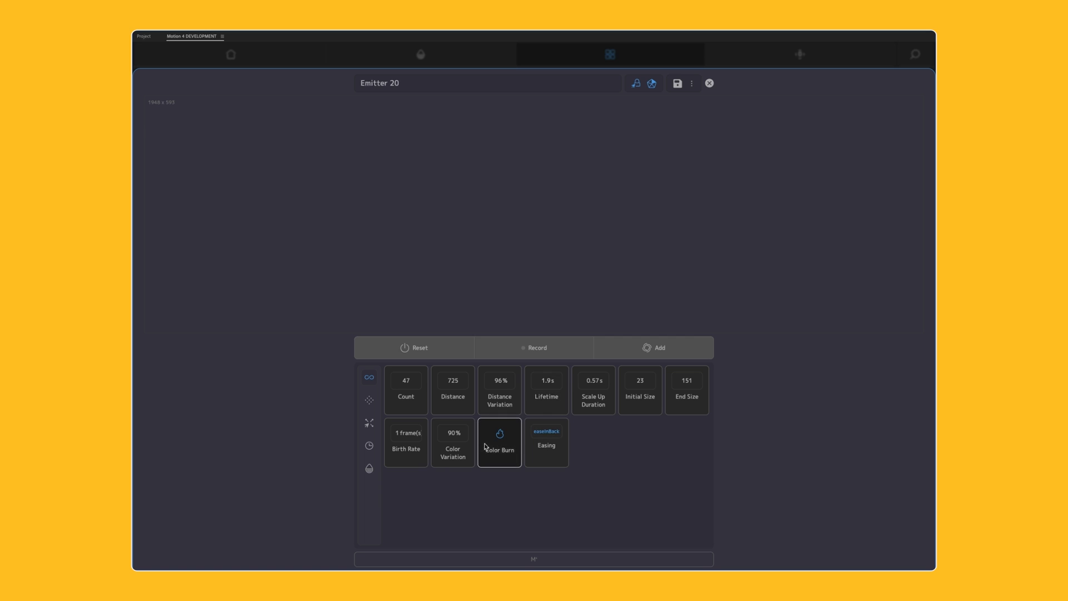
Step: Paint a test stroke of particles across the canvas and close Emitter 20
left_click(442, 455)
left_click(537, 392)
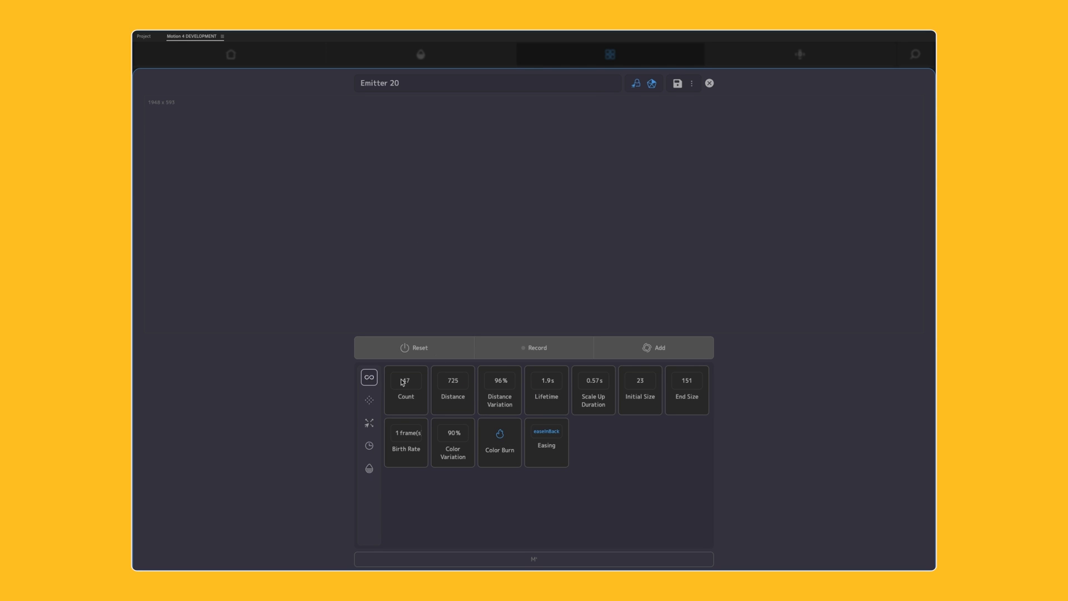
mouse_move(426, 227)
left_mouse_down()
mouse_move(631, 182)
mouse_move(712, 212)
mouse_move(584, 244)
mouse_move(392, 185)
mouse_move(356, 198)
mouse_move(421, 253)
mouse_move(555, 224)
mouse_move(568, 153)
left_mouse_up()
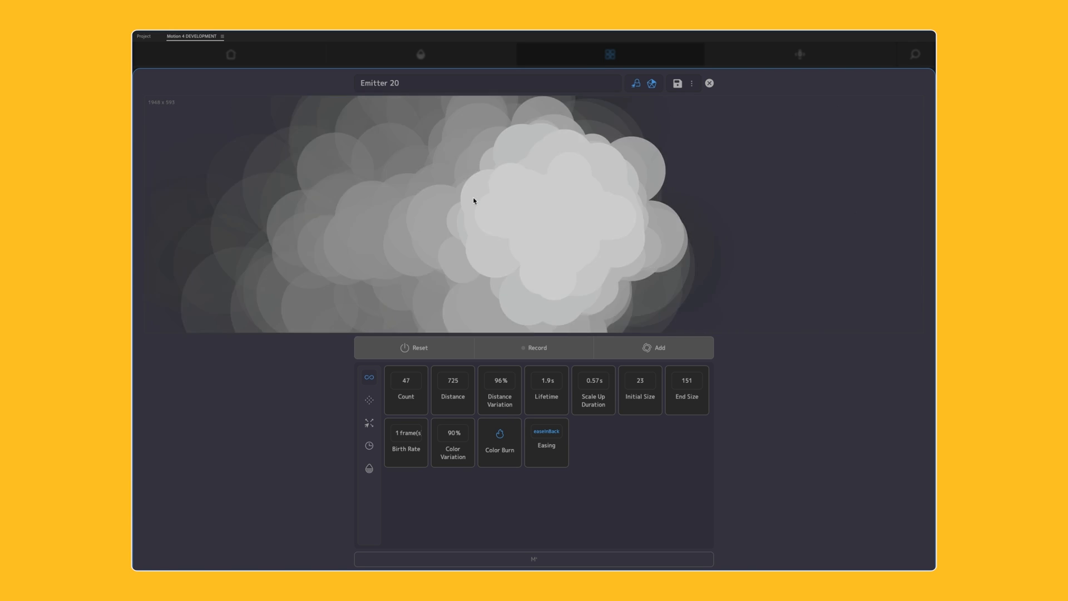
key("Escape")
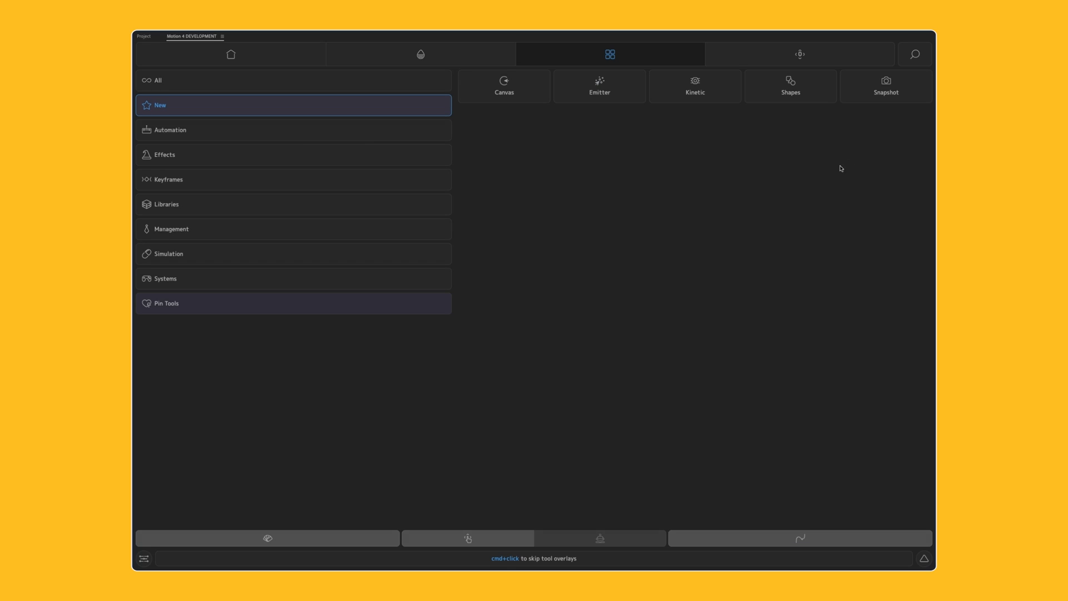
Step: Open a new Emitter and turn off Color Burn, painting test strokes before and after the change
left_click(610, 89)
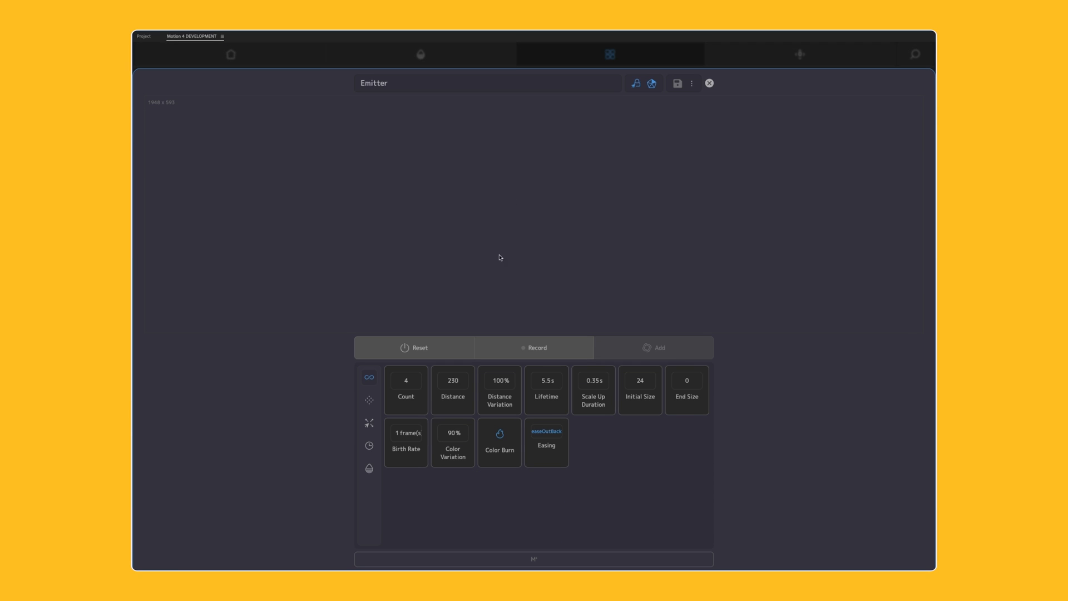
mouse_move(450, 181)
left_mouse_down()
mouse_move(498, 227)
mouse_move(589, 226)
mouse_move(530, 175)
mouse_move(393, 264)
mouse_move(394, 193)
mouse_move(565, 222)
mouse_move(579, 188)
left_mouse_up()
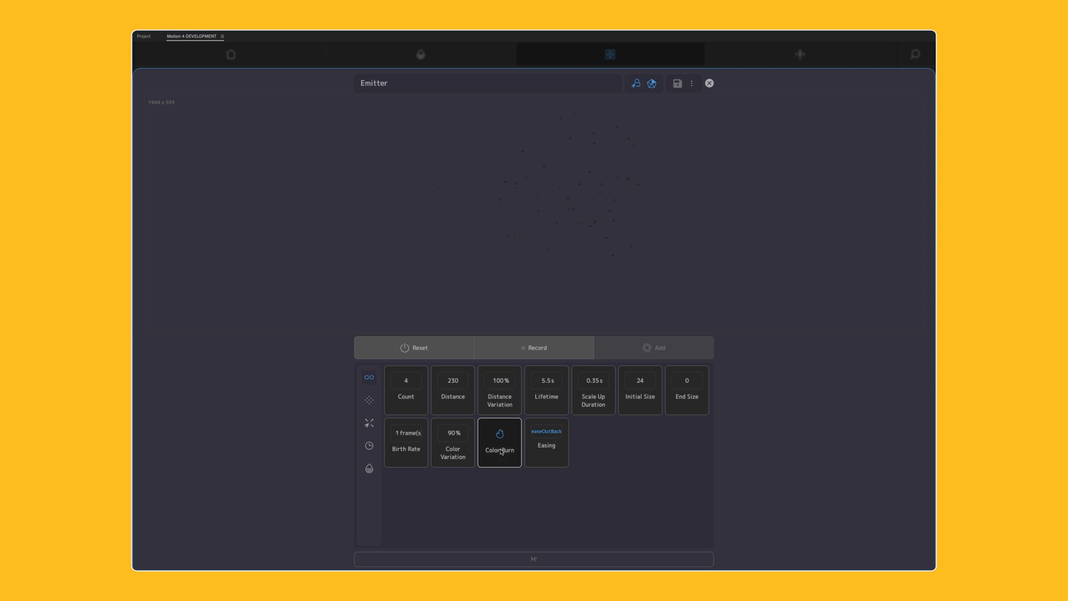
mouse_move(410, 210)
left_mouse_down()
mouse_move(516, 219)
mouse_move(590, 210)
mouse_move(657, 181)
mouse_move(688, 199)
mouse_move(584, 244)
mouse_move(425, 222)
mouse_move(381, 163)
mouse_move(279, 155)
mouse_move(284, 226)
mouse_move(512, 150)
mouse_move(466, 247)
mouse_move(446, 181)
mouse_move(501, 225)
mouse_move(545, 235)
mouse_move(539, 191)
left_mouse_up()
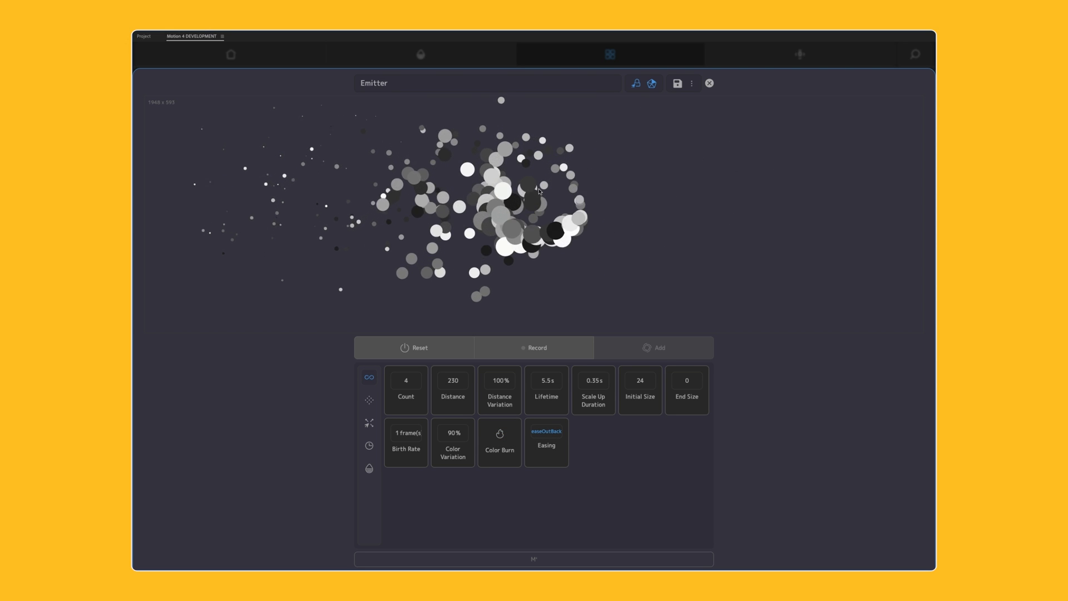
Step: Set Color Variation to 0% and the Count to 25, testing the particles on the canvas after each change
left_click(444, 462)
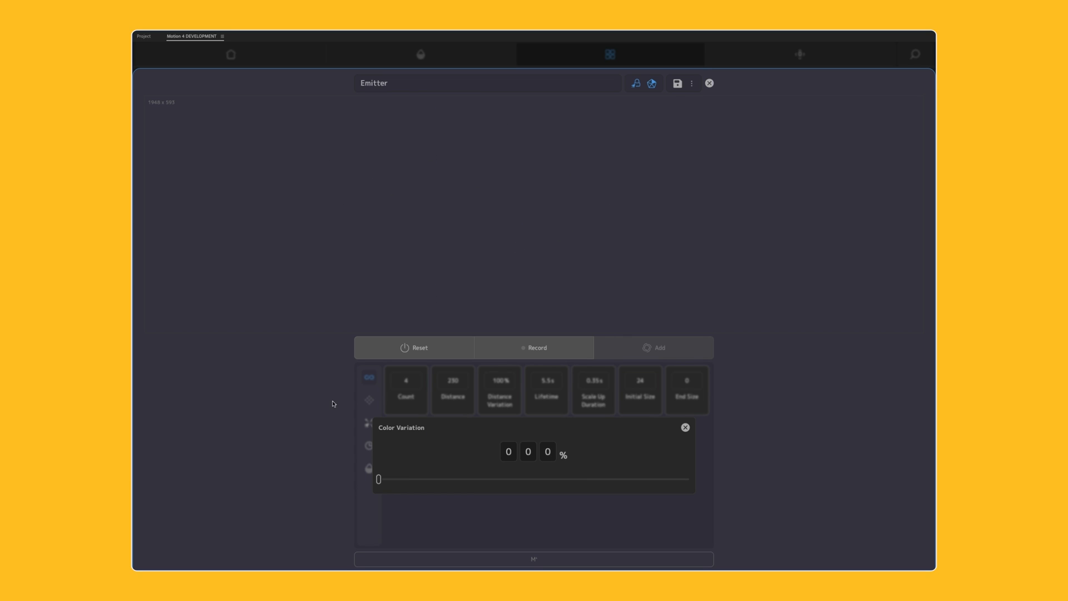
left_click_drag(327, 229, 539, 231)
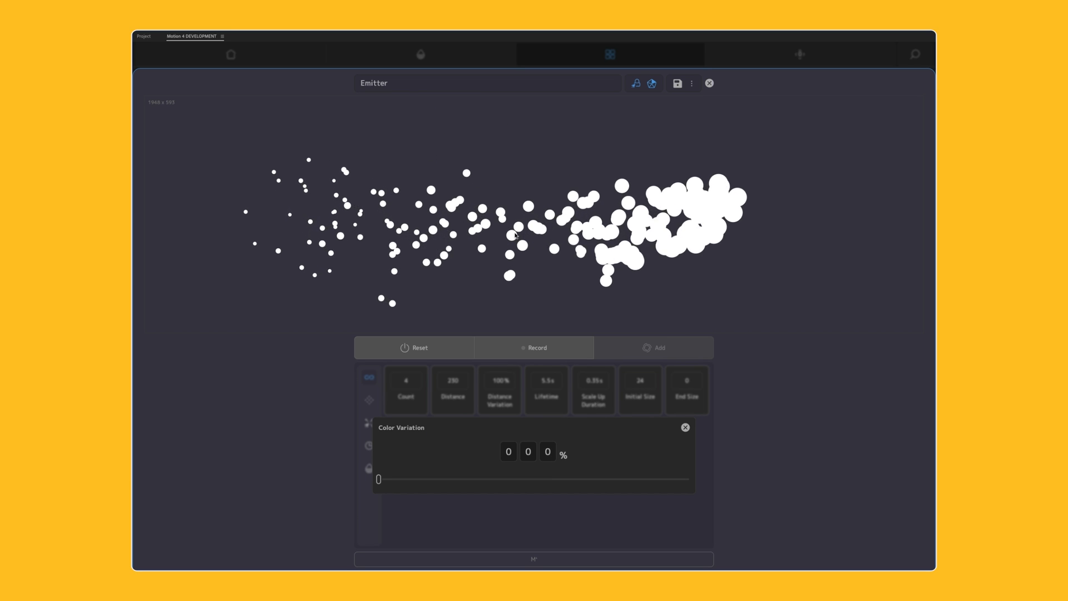
left_click(636, 83)
left_click(399, 413)
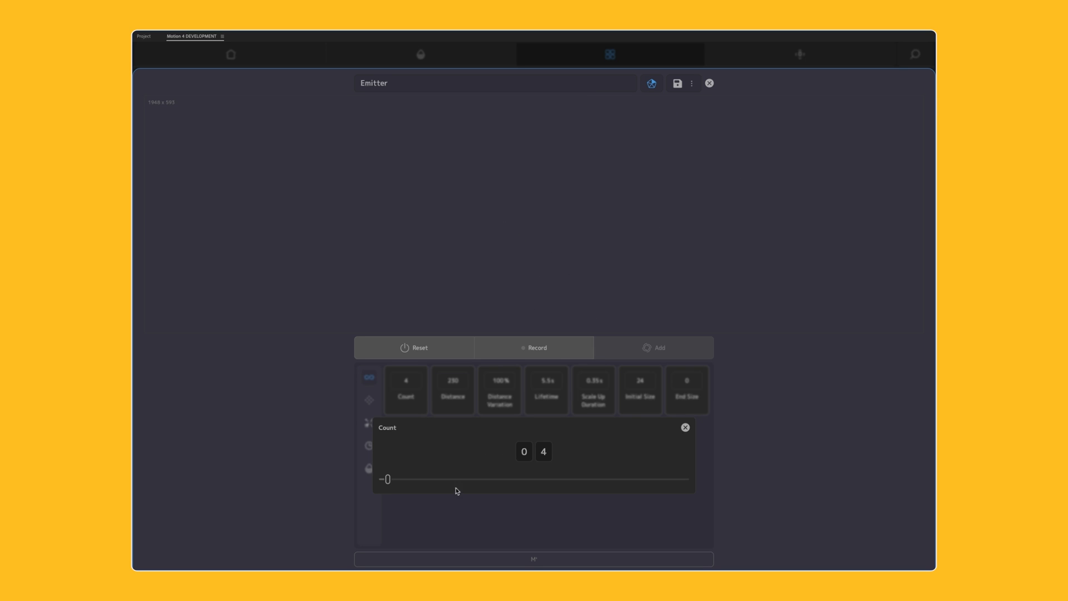
left_click(453, 480)
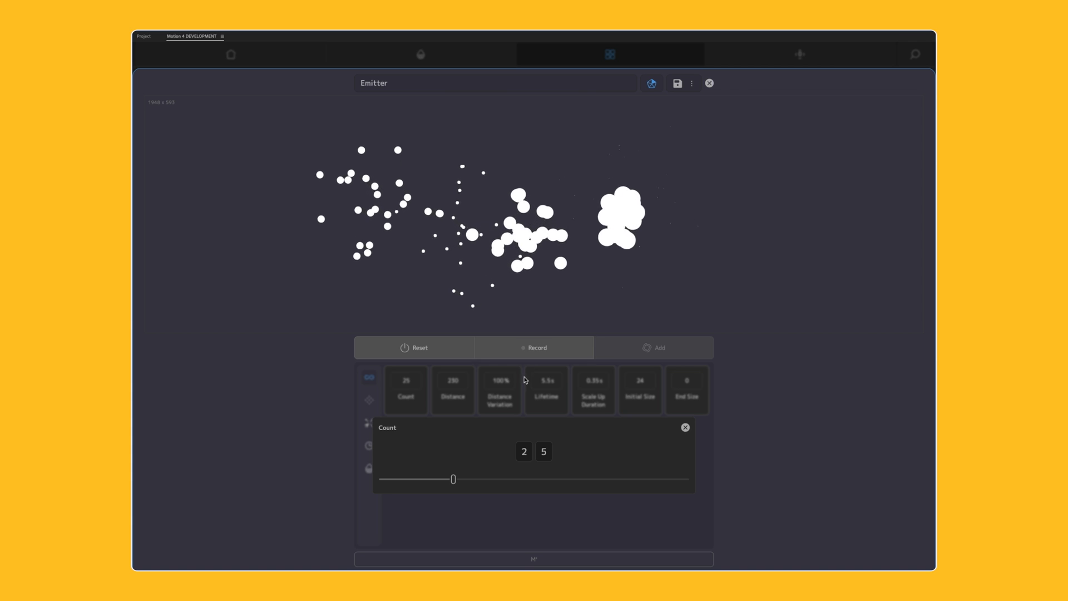
Step: Try a steep ease-out curve with test bursts, and switch the Easing to a steep ease-in curve
left_click(547, 453)
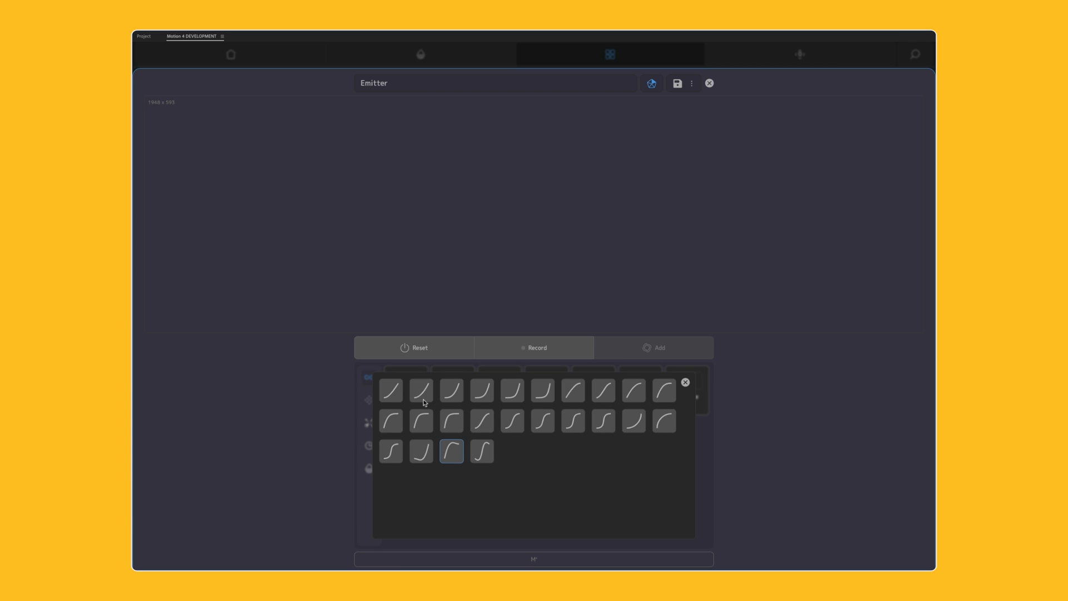
left_click(420, 420)
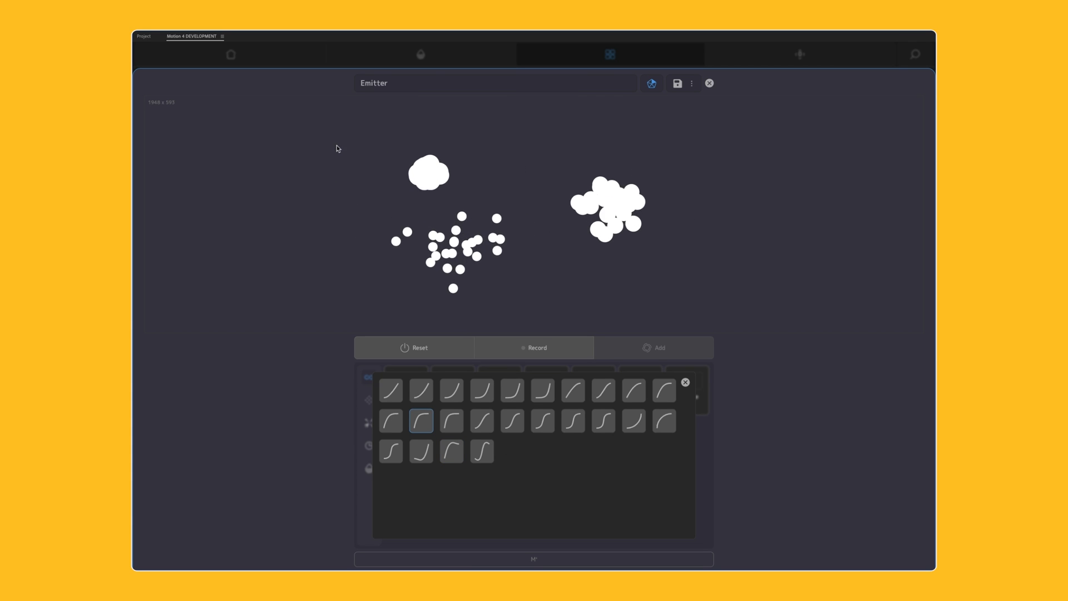
left_click(482, 390)
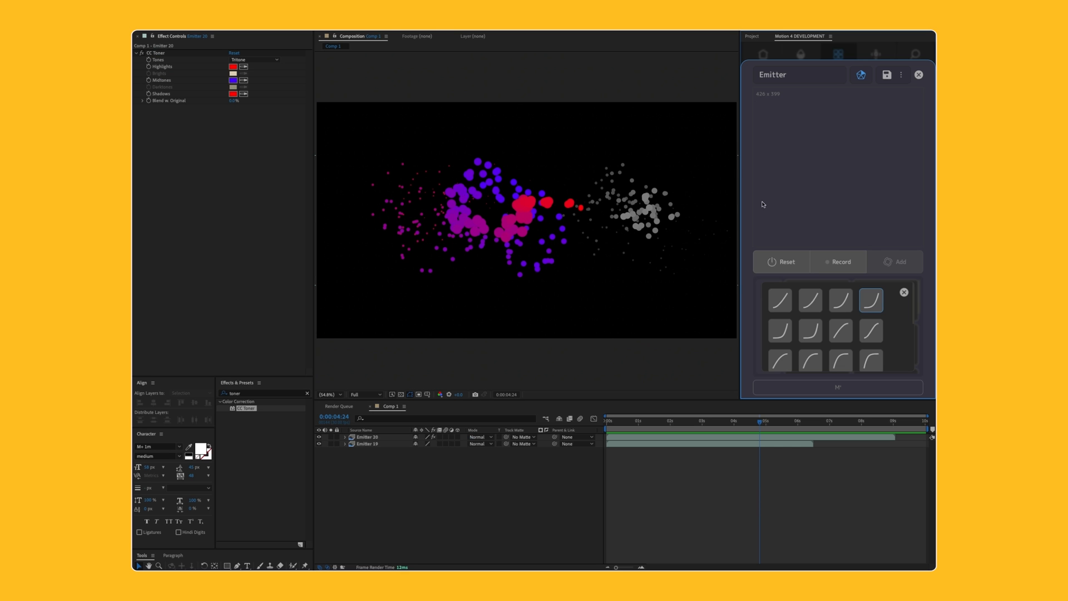
Step: Emit test particle bursts at several spots on the canvas and close the Emitter
left_click(812, 162)
left_click(843, 195)
left_click(857, 113)
left_click(806, 206)
left_click(874, 180)
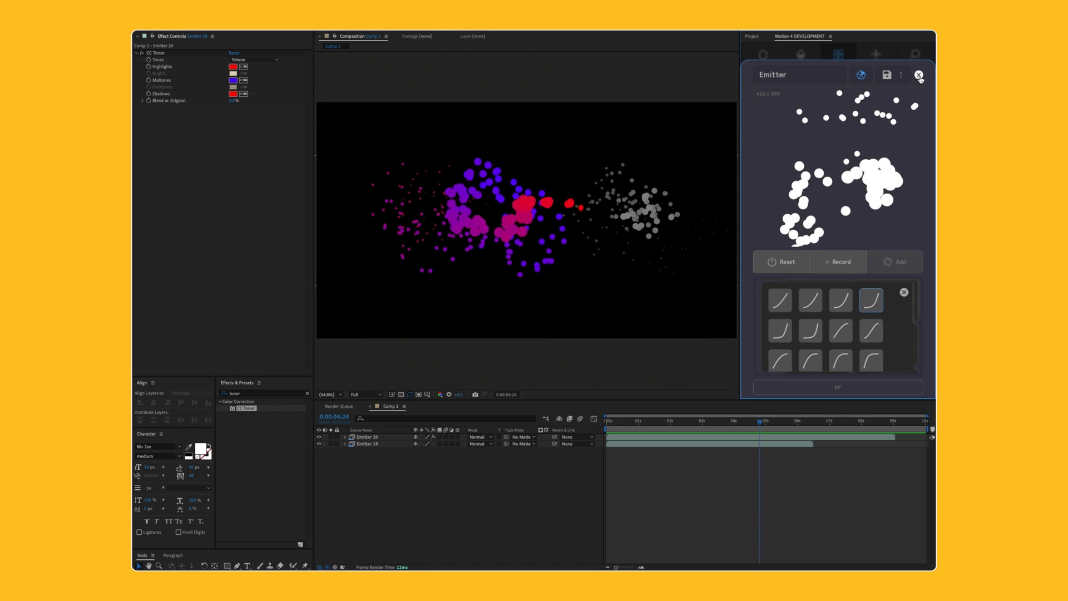
left_click(918, 75)
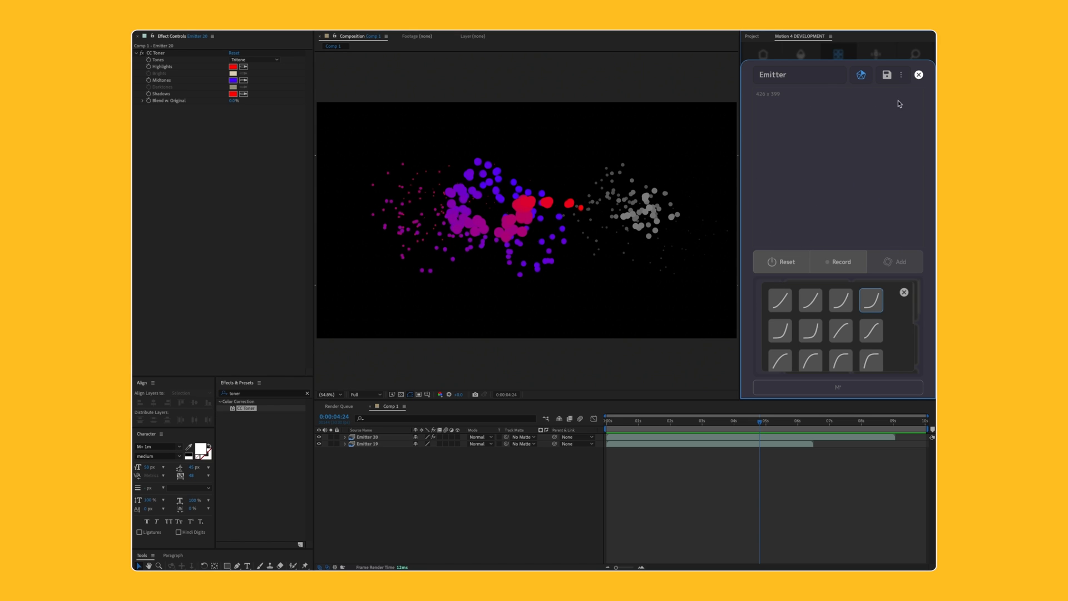
Step: Move the current time to 0:00:02:22 and capture the frame with Snapshot, choosing to always create new snapshots
left_click_drag(643, 421, 694, 421)
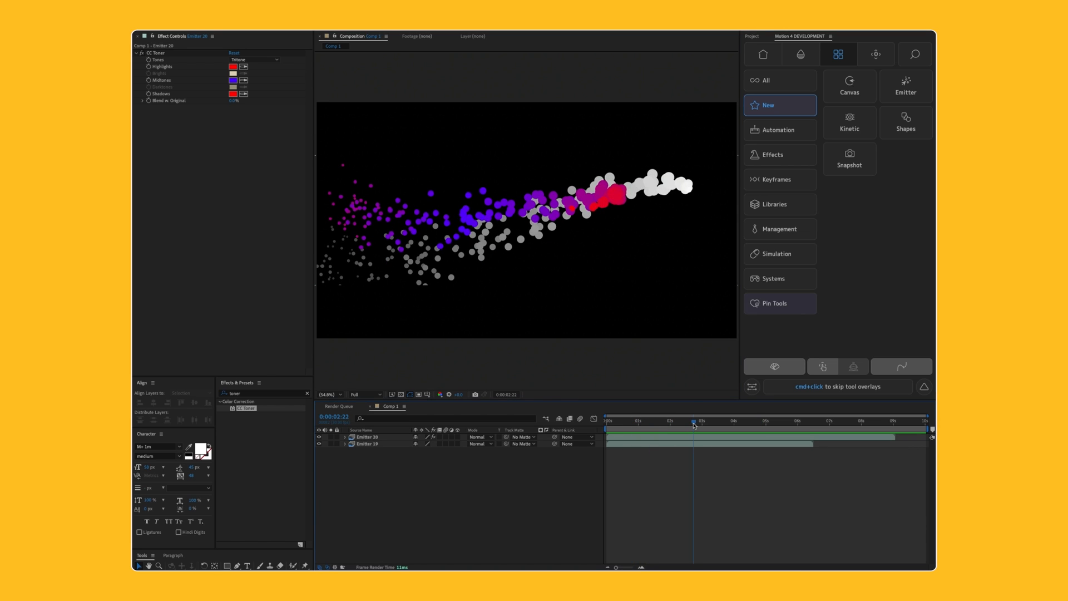
left_click(842, 160)
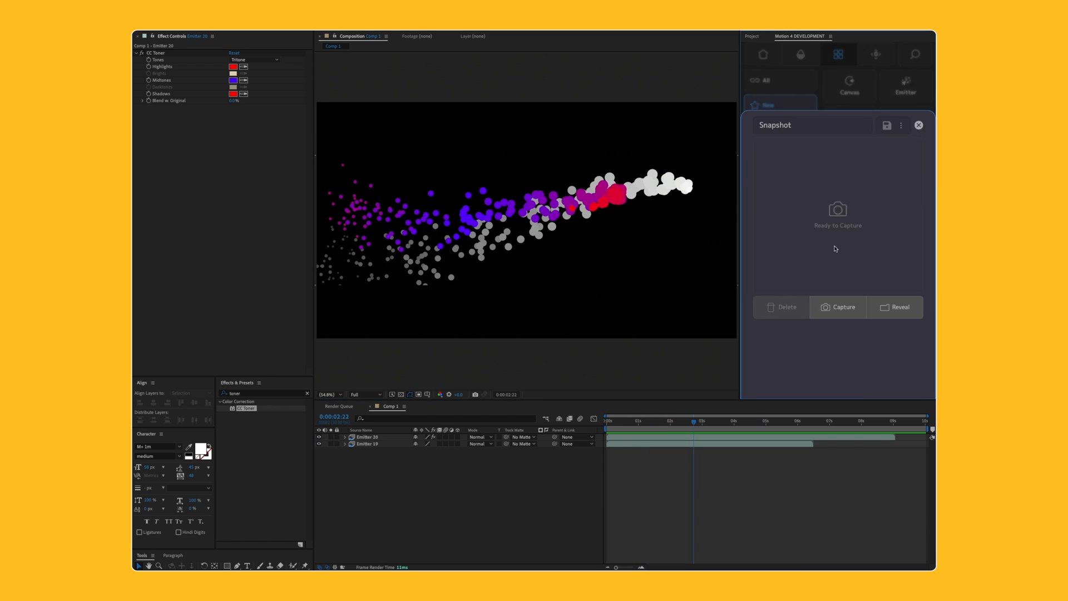
left_click(841, 265)
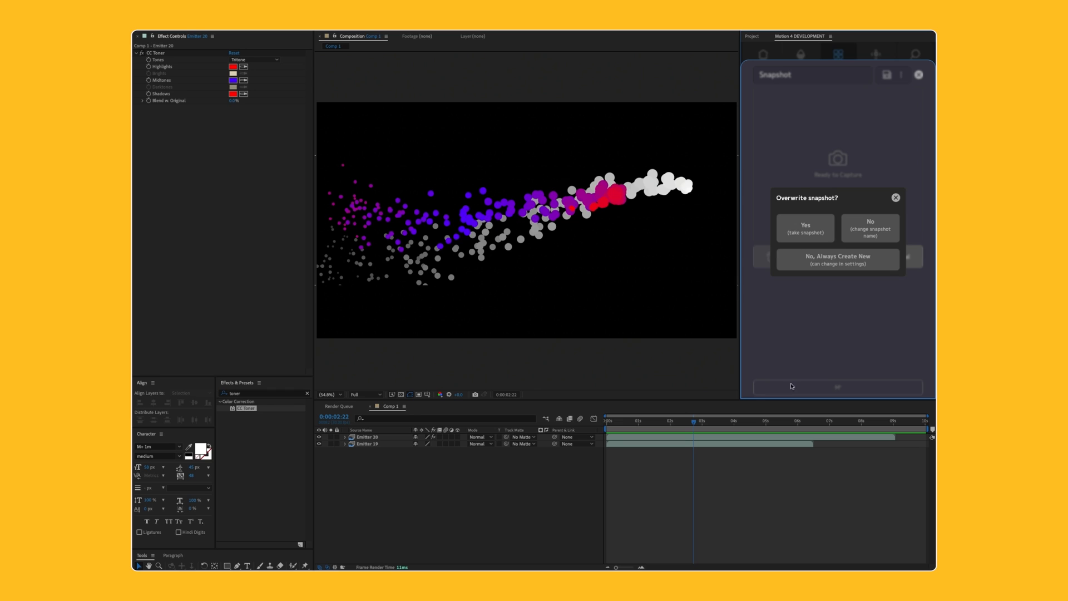
left_click(838, 259)
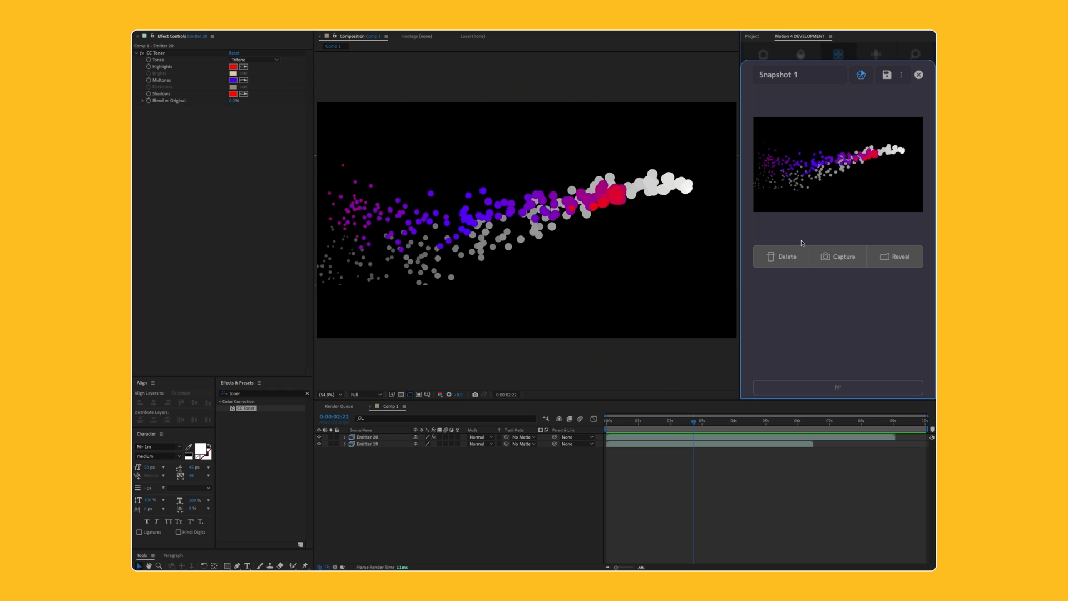
Step: Delete and recapture the snapshot, and delete it again with the current time moved to 0:00:01:08
left_click(779, 255)
left_click(840, 255)
left_click(646, 427)
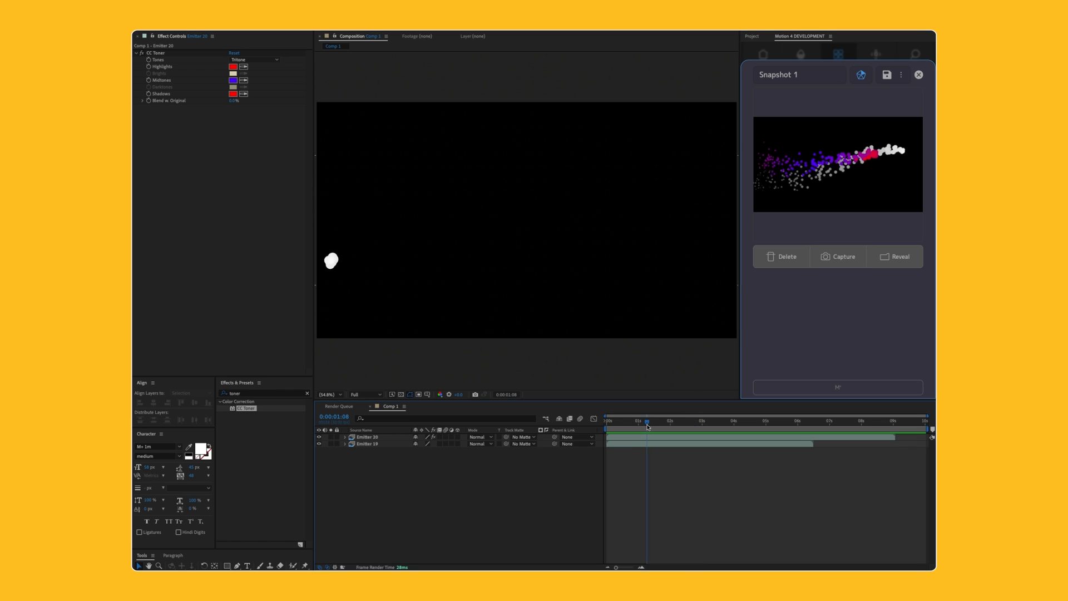
left_click(782, 255)
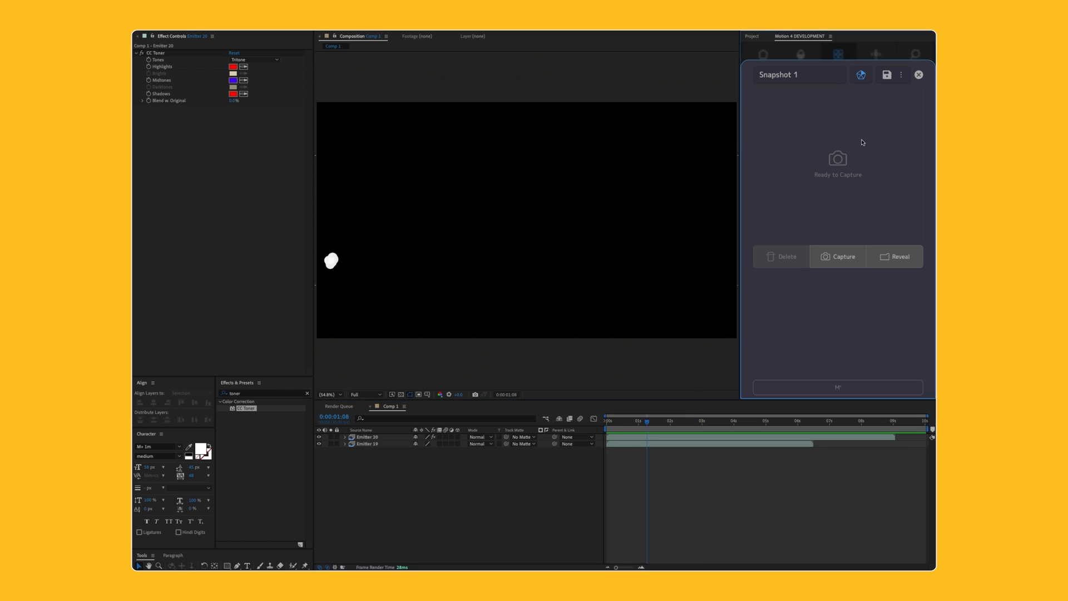
Step: Enable an additional Snapshot option, capture the composition frame at 0:00:03:20 and close Snapshot
left_click(901, 77)
left_click(854, 127)
left_click_drag(710, 426, 724, 426)
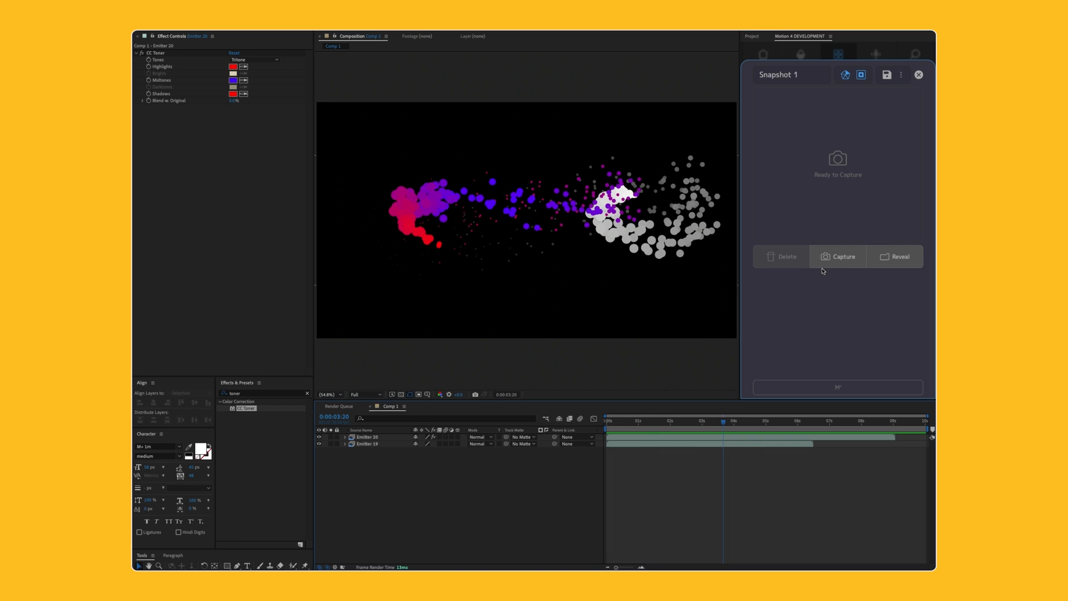
left_click(838, 266)
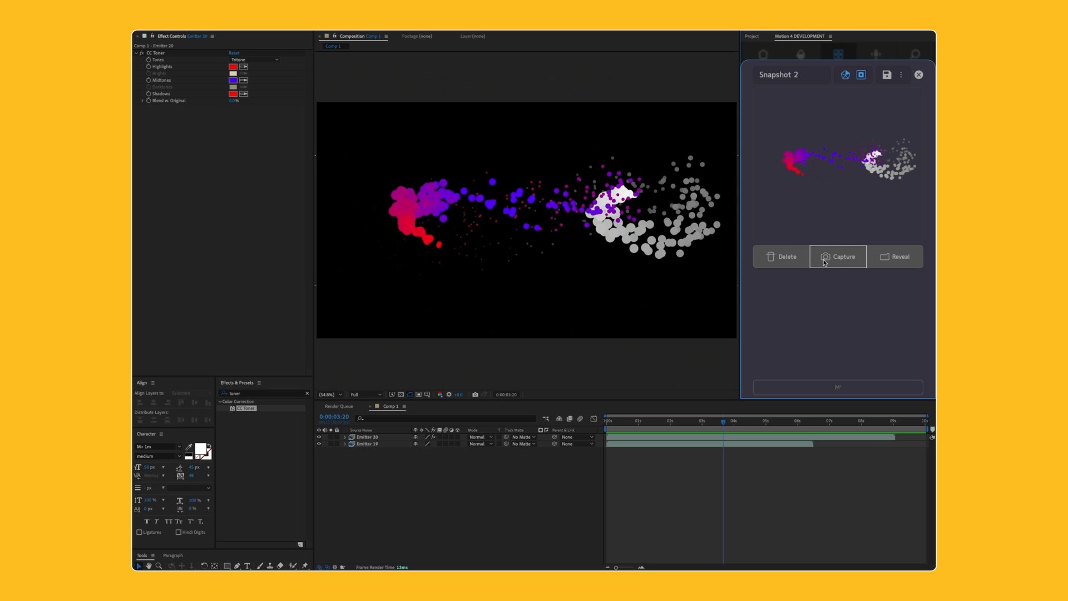
left_click(918, 75)
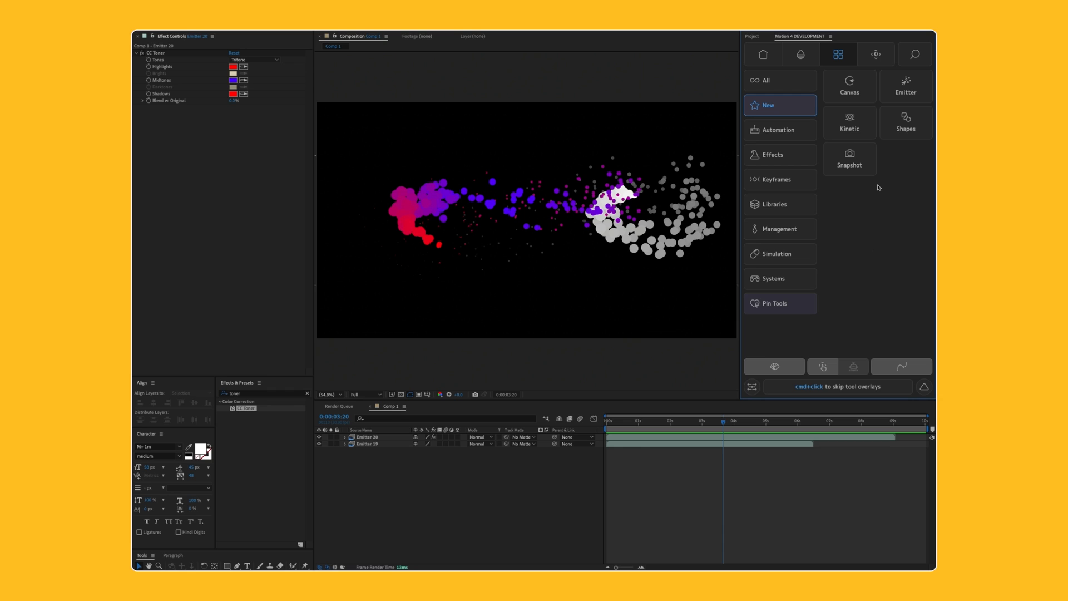
Step: Reset the composition by deleting all layers and returning to 0:00:00:00, and clear the effects search
key("ctrl+a")
key("Delete")
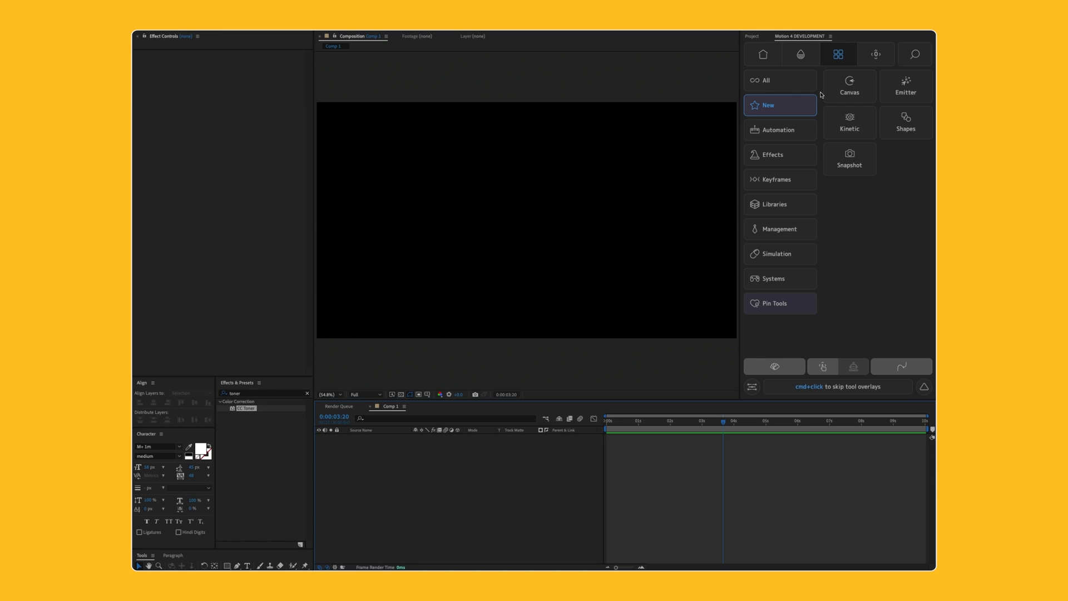
left_click(763, 54)
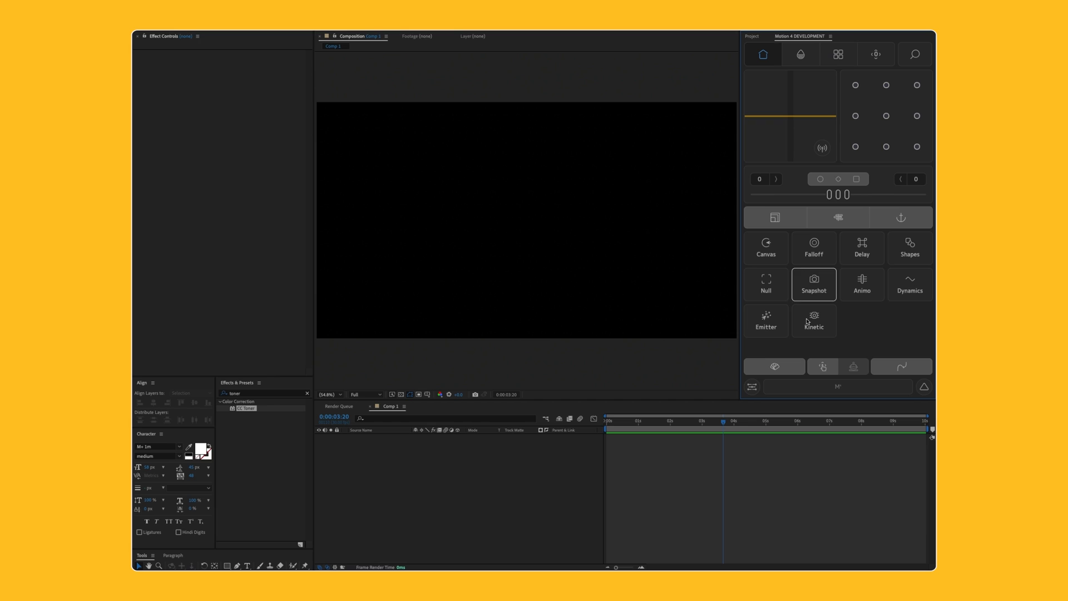
left_click_drag(656, 422, 550, 426)
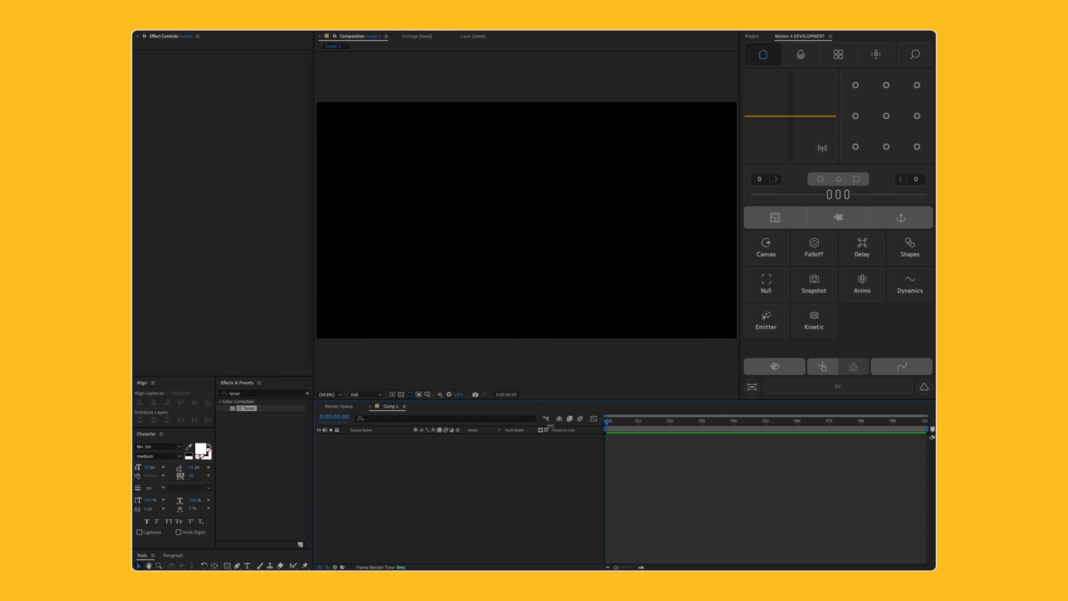
left_click(307, 393)
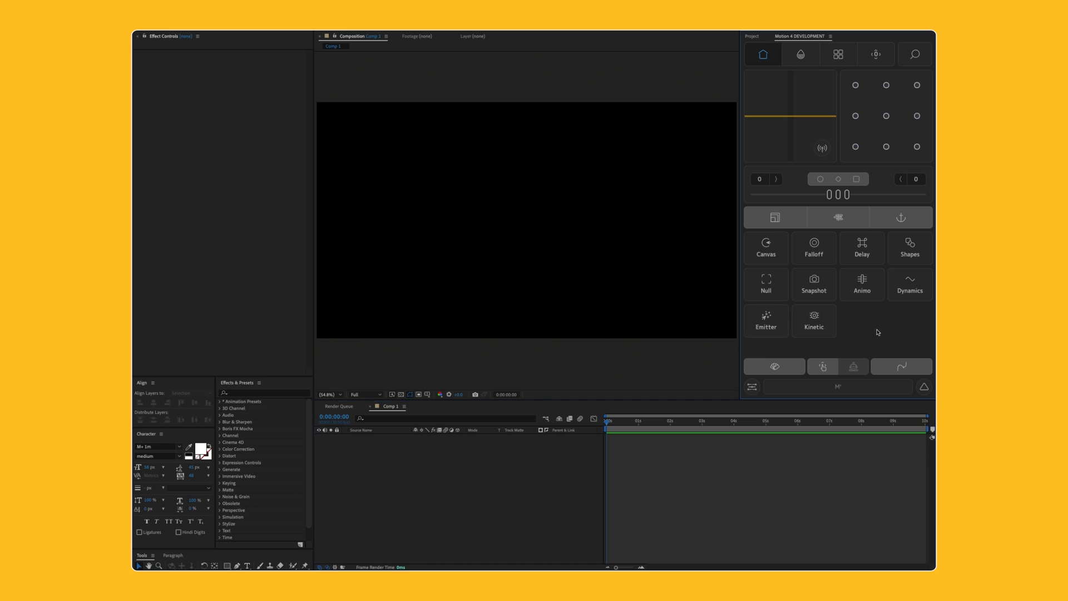
Step: Create an equilateral triangle in the composition with Shapes, and return to Motion's list of new tools
left_click(911, 246)
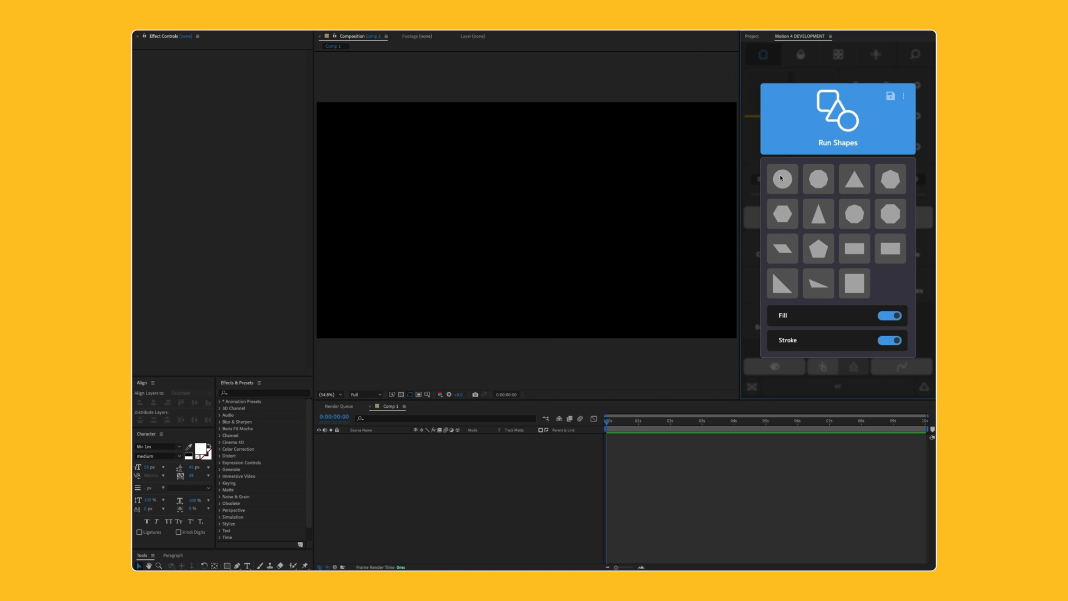
left_click(856, 179)
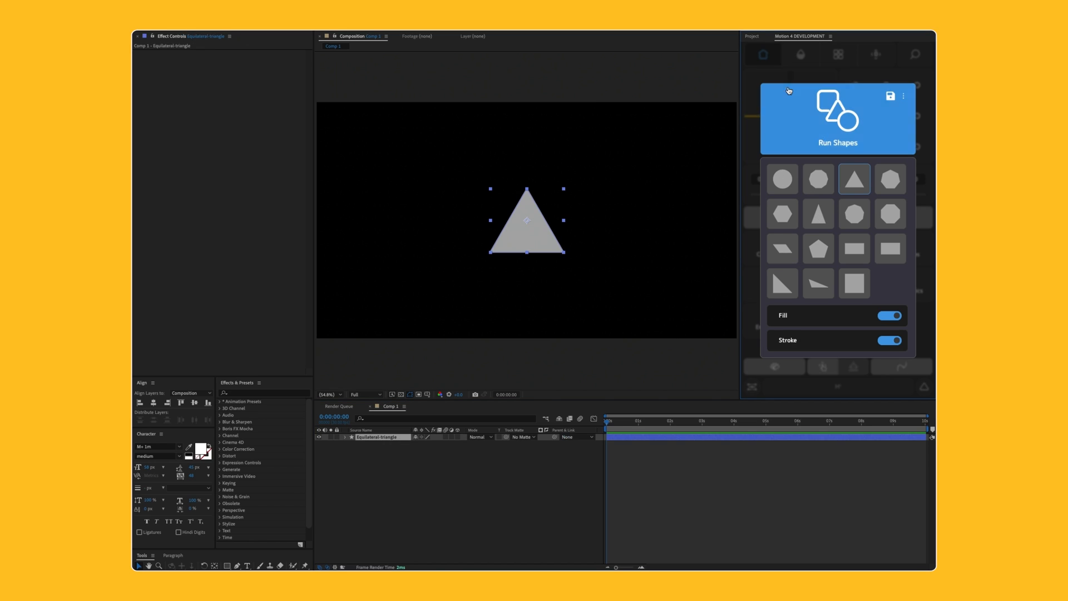
left_click(838, 54)
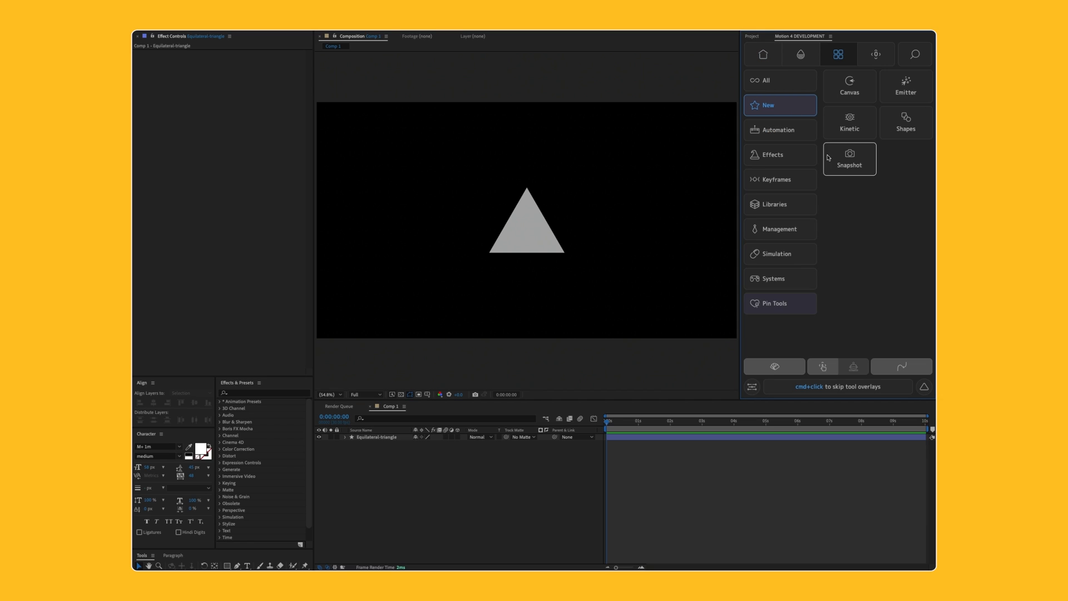
Step: Set a fill Color keyframe on the triangle at 0:00:00:00 and reveal only the layer's animated properties
left_click(370, 437)
left_click(371, 437)
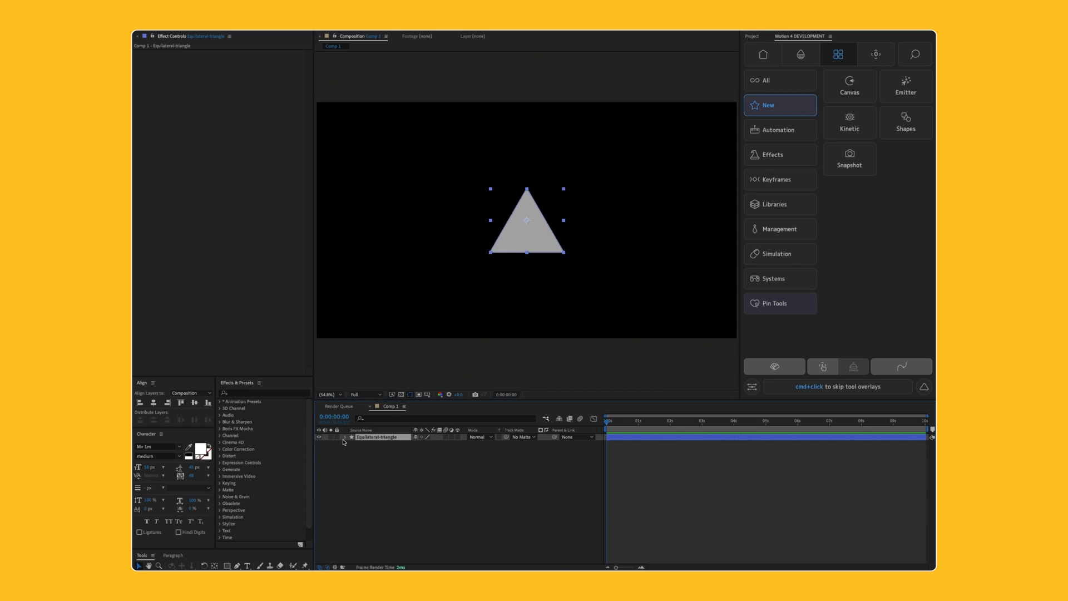
left_click(344, 437)
scroll(392, 484, "down", 5)
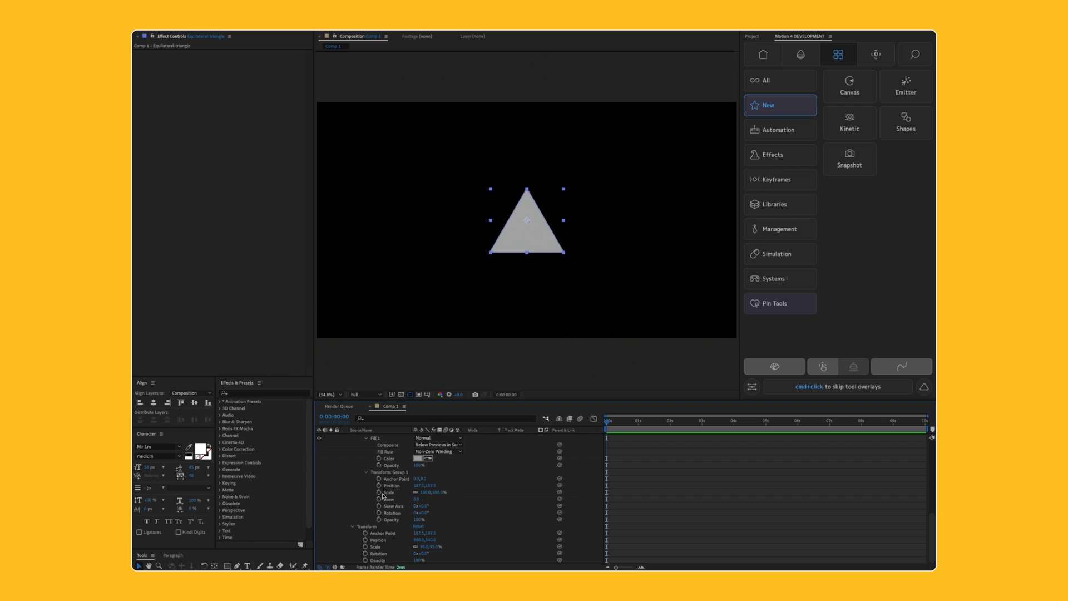
left_click(378, 458)
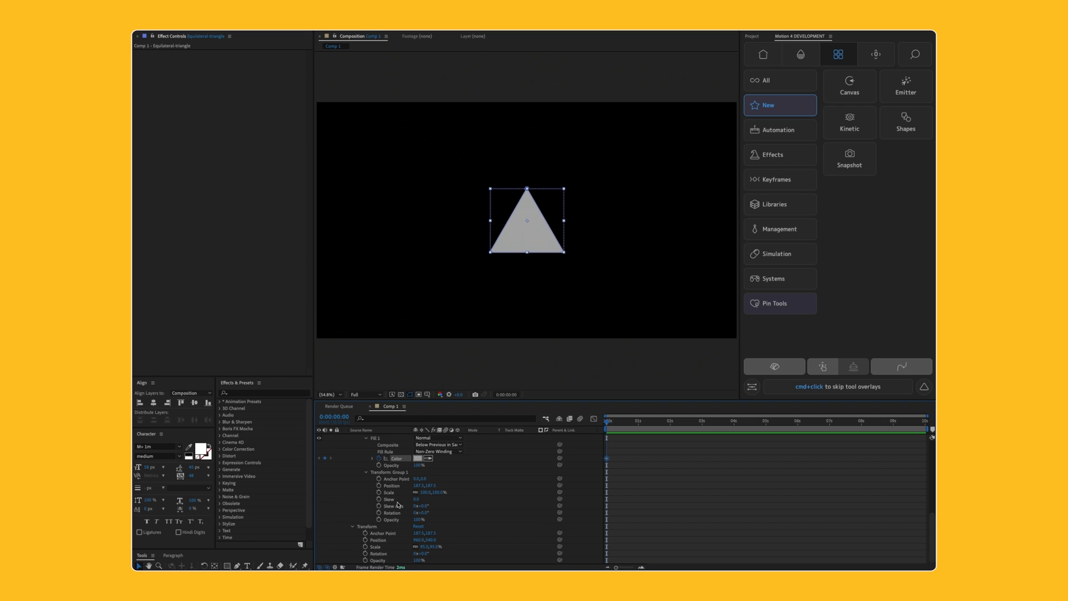
key("u")
Step: Animate the triangle's fill color to pure red (FF0000) at 0:00:01:25
left_click_drag(632, 419, 666, 422)
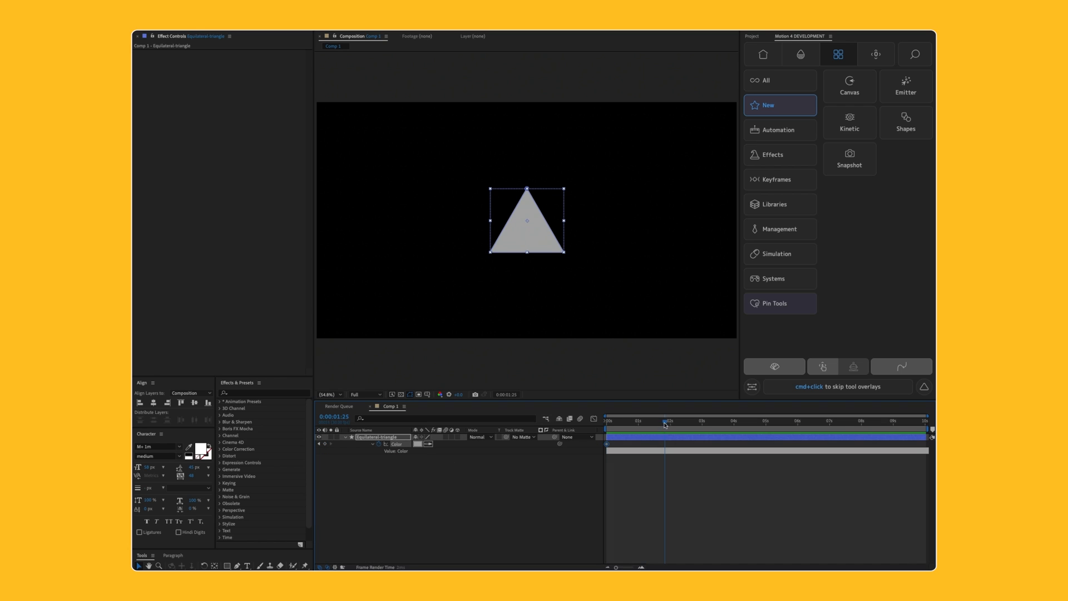
left_click(417, 443)
left_click_drag(427, 272, 488, 236)
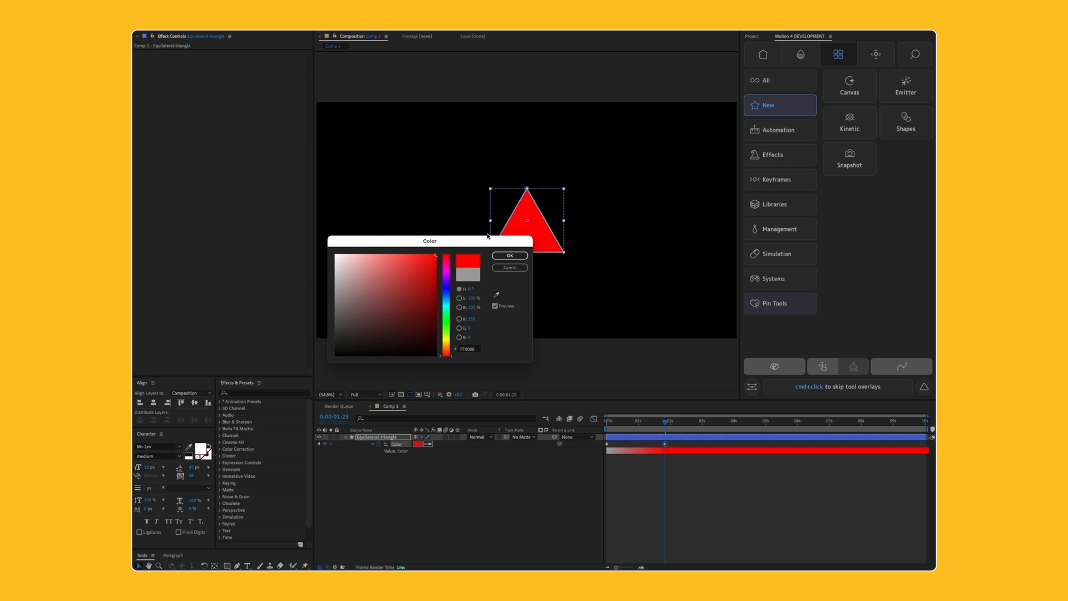
left_click(510, 255)
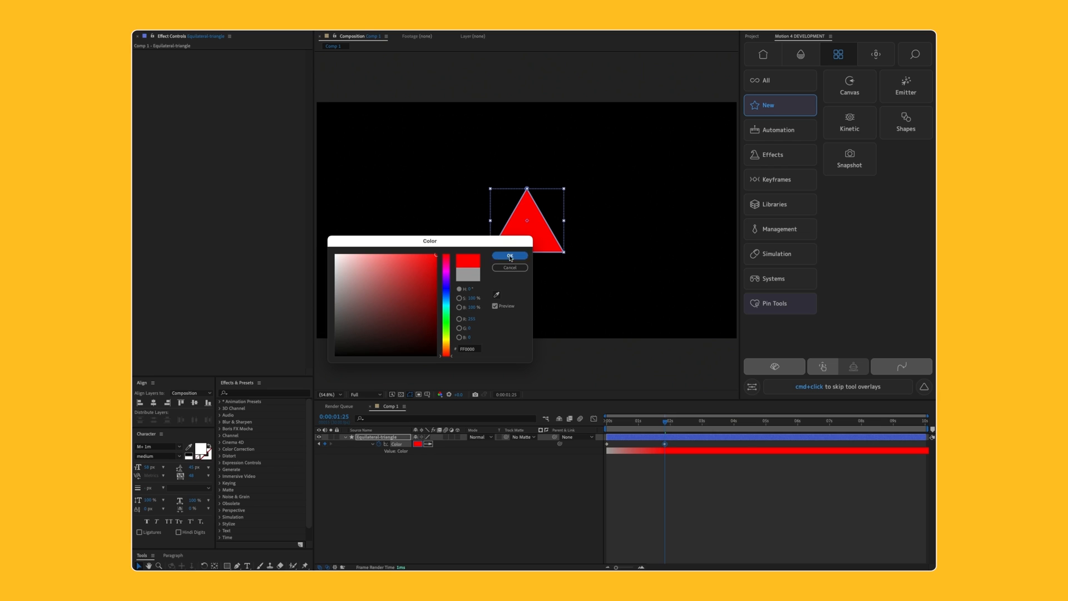
Step: Return the current time to 0:00:00:00 and select the triangle's two Color keyframes
left_click(802, 59)
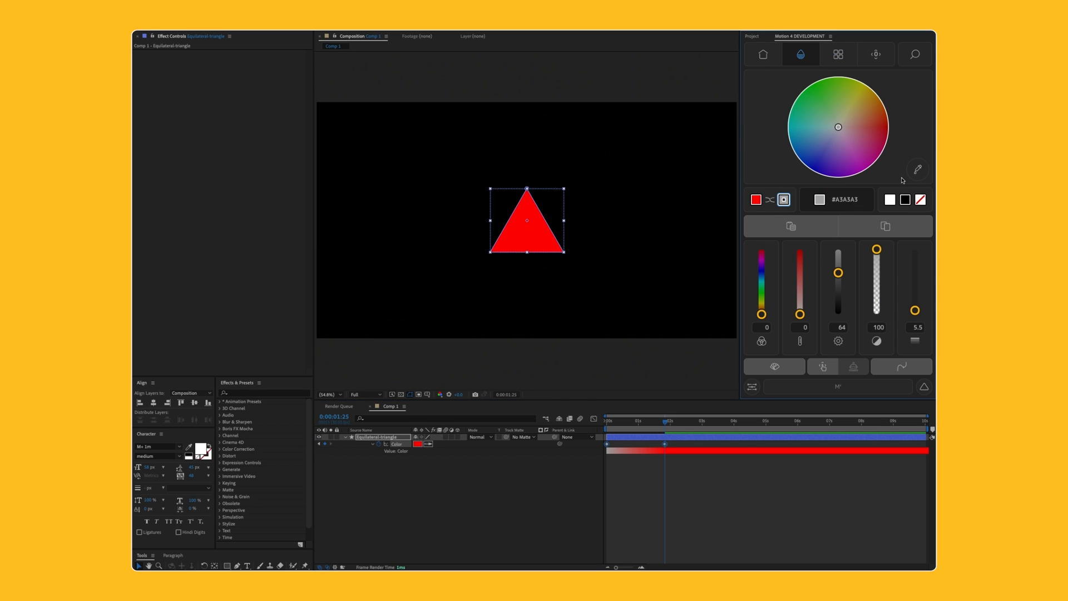
left_click(838, 54)
left_click(541, 485)
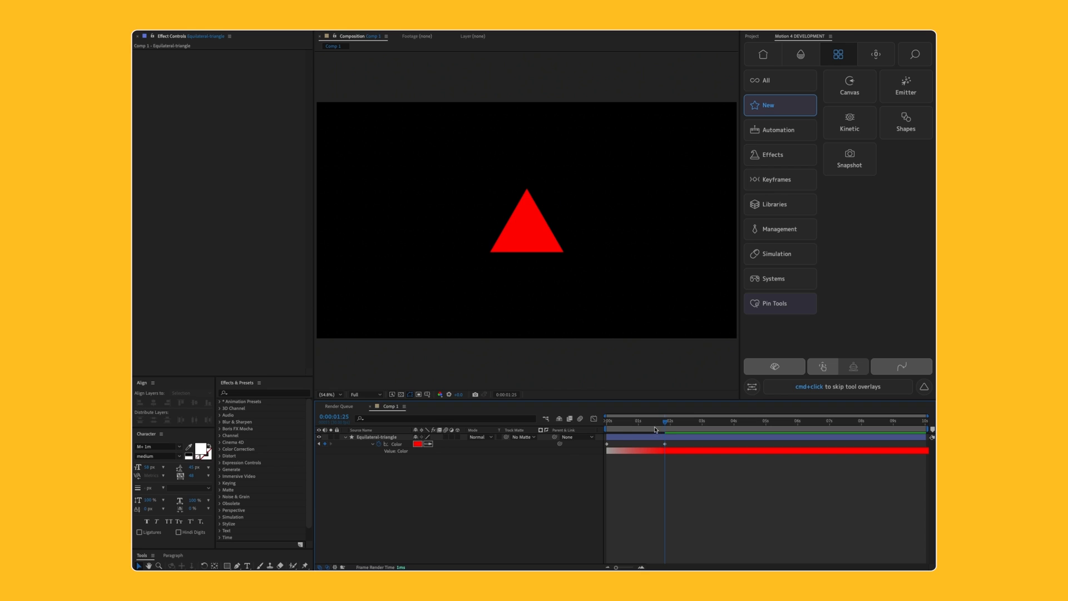
left_click_drag(655, 429, 549, 431)
left_click_drag(702, 490, 578, 432)
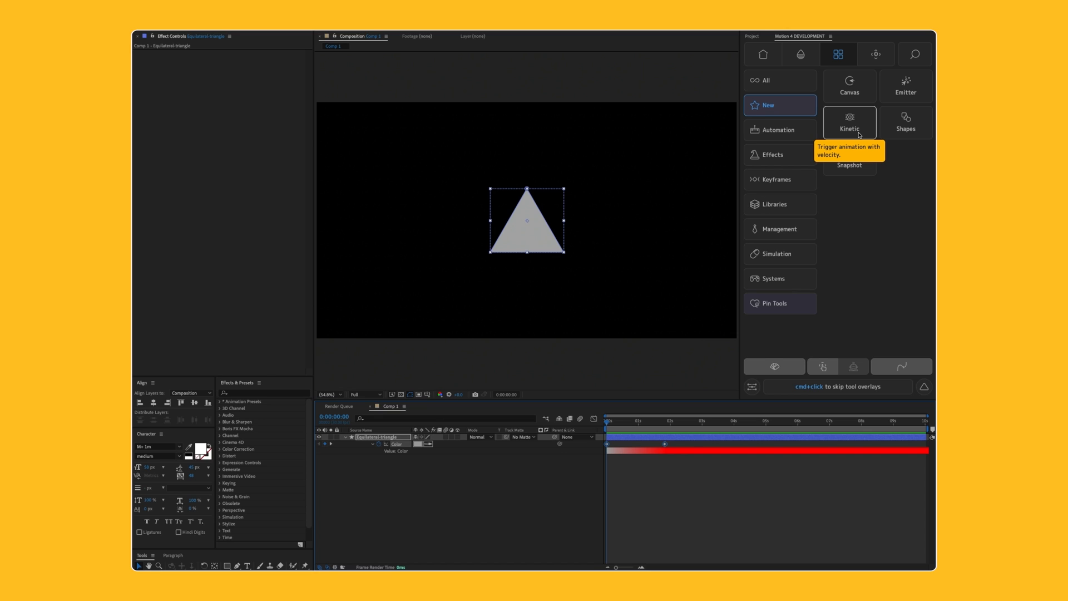
Step: Apply Kinetic to the selected Color keyframes and move its null controller outside the frame, above its upper-left area
left_click(859, 135)
left_click(849, 125)
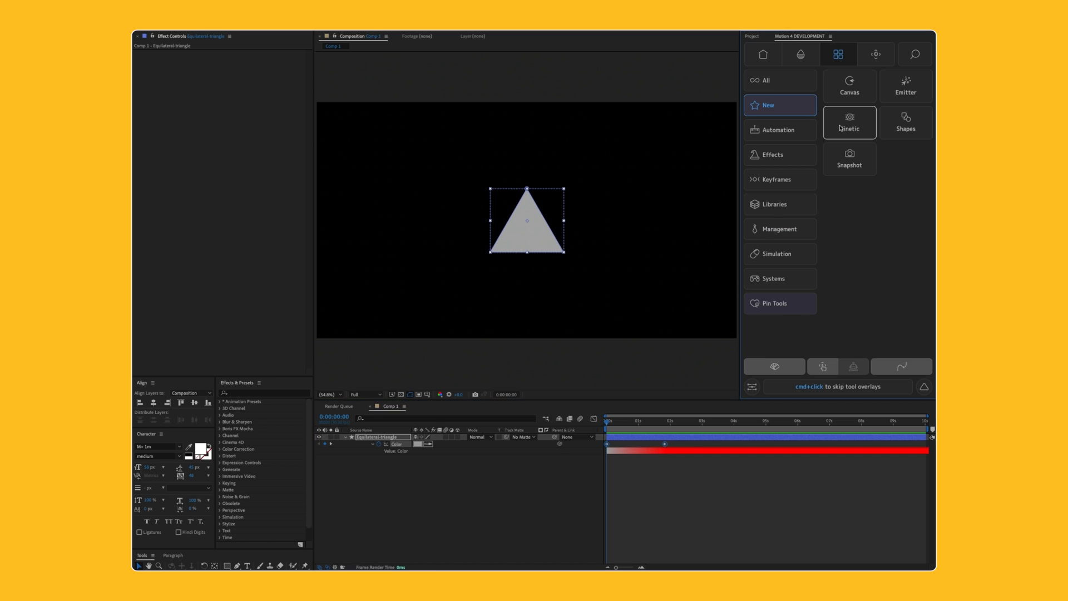
left_click(840, 128)
left_click(828, 172)
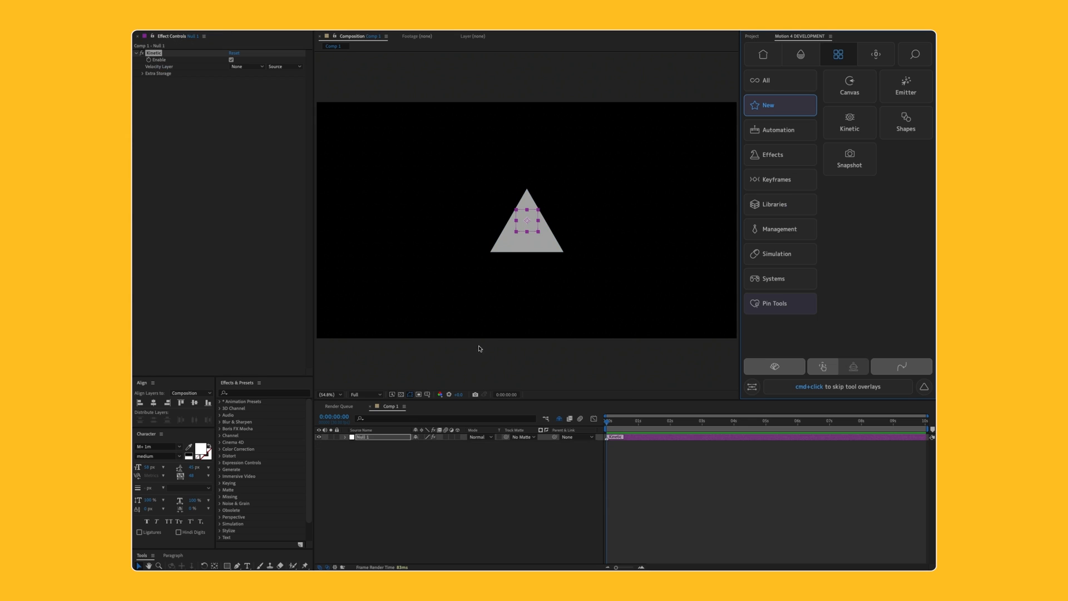
left_click_drag(526, 220, 364, 84)
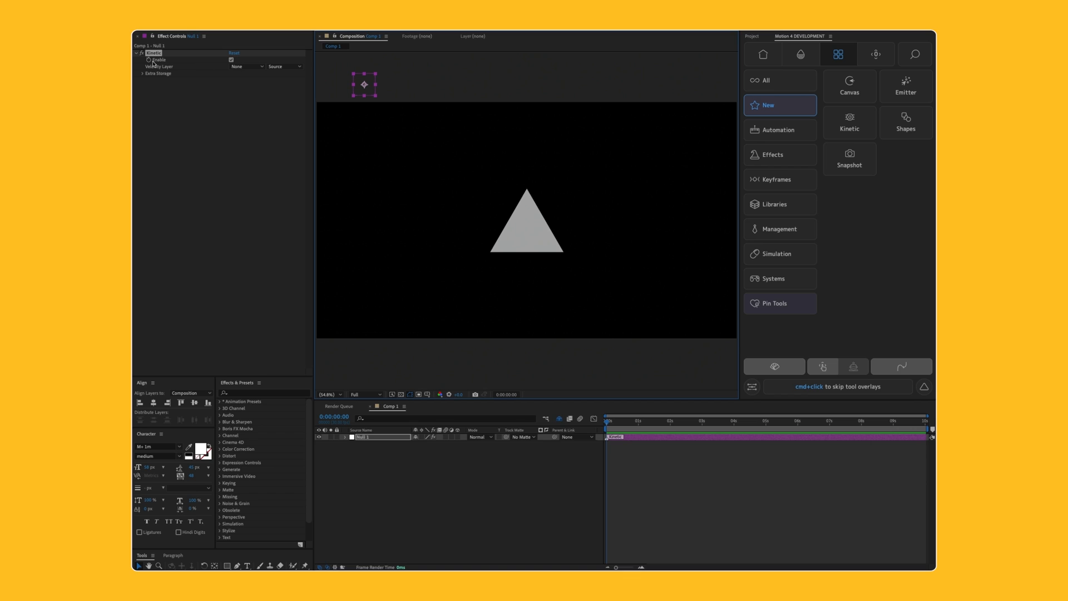
Step: Set Kinetic's Velocity Layer to Equilateral-triangle and show the hidden shy layers in the timeline
left_click(249, 67)
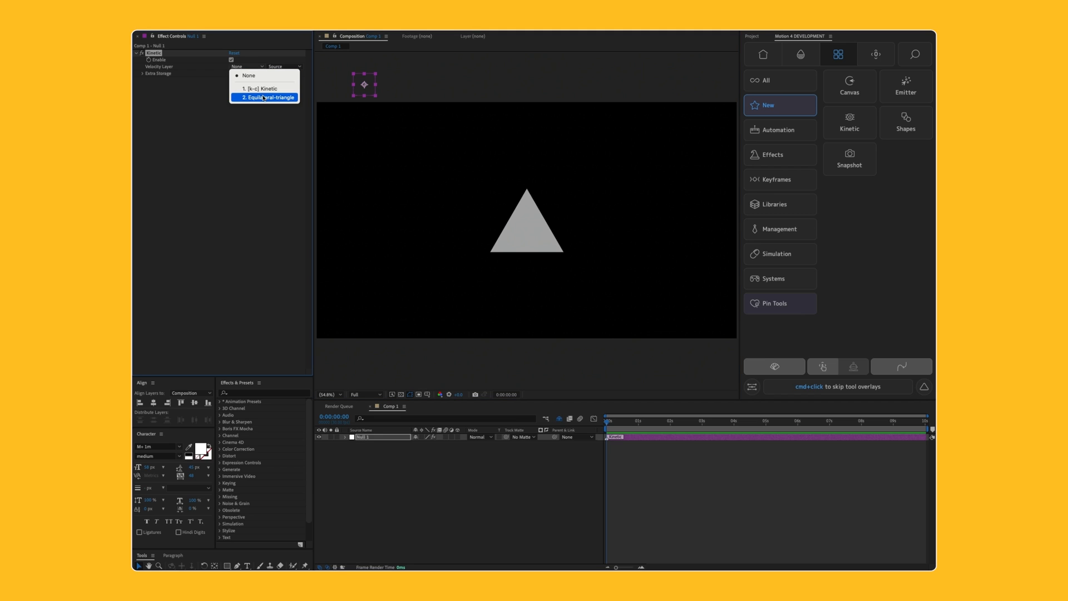
left_click(264, 98)
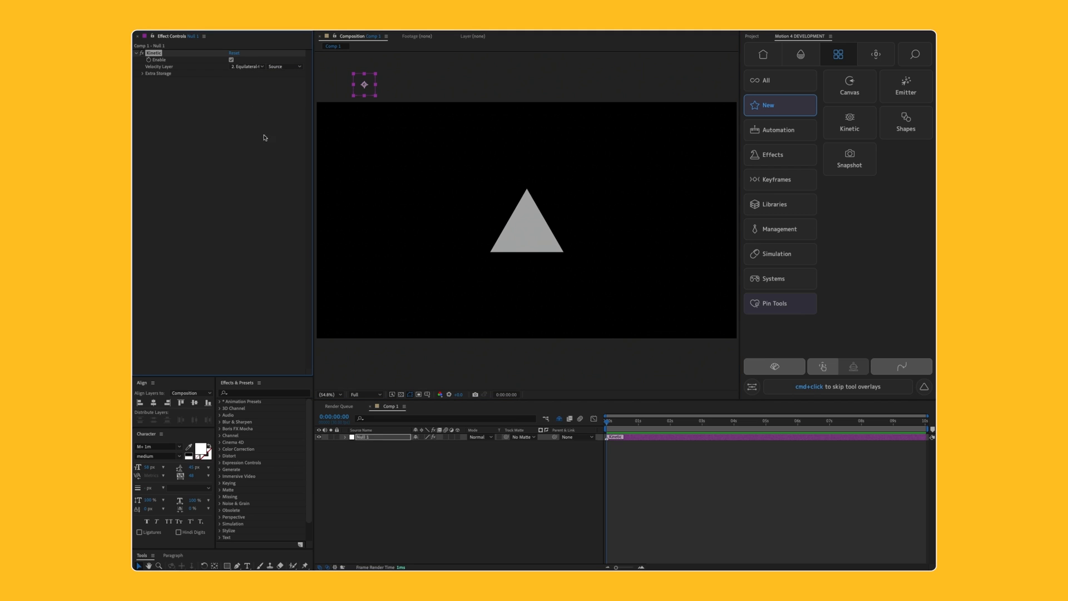
left_click(559, 418)
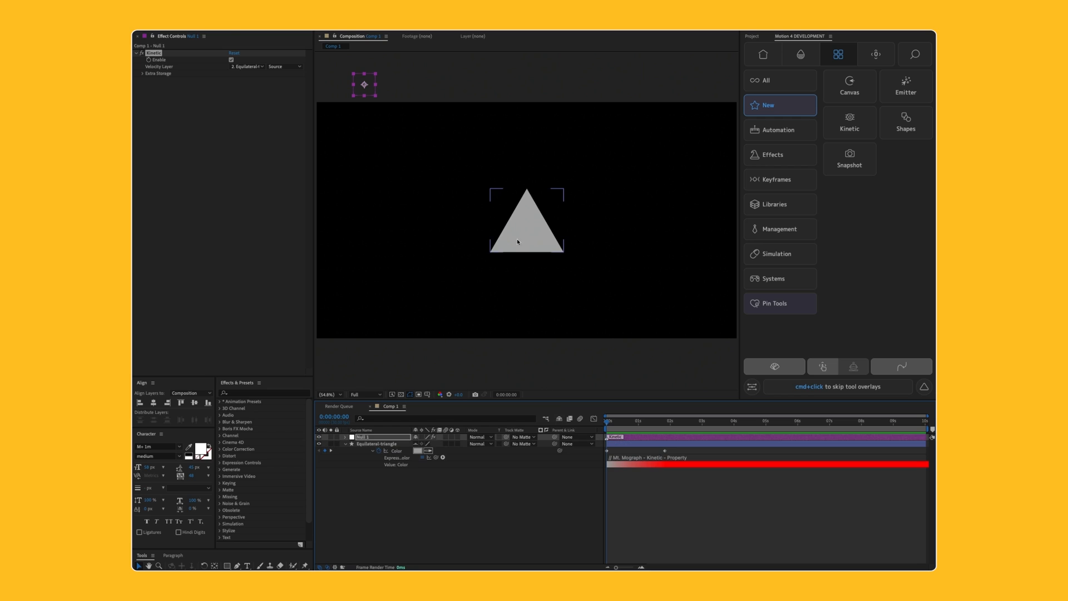
Step: Animate the triangle's Position from the center at 0:00:00:00 horizontally to the right at 0:00:00:20
left_click(525, 233)
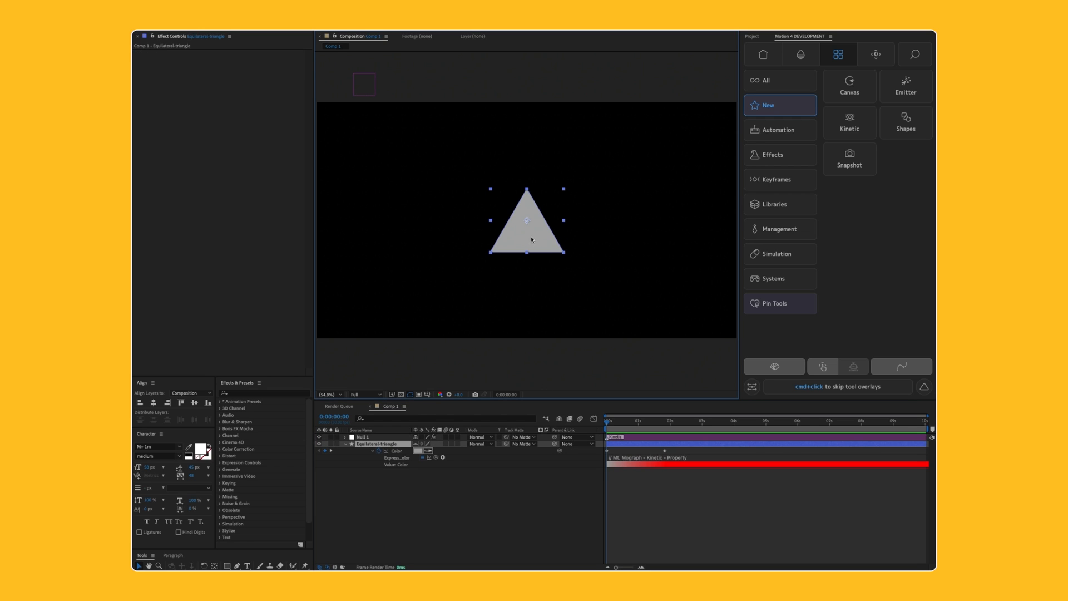
key("p")
left_click(365, 450)
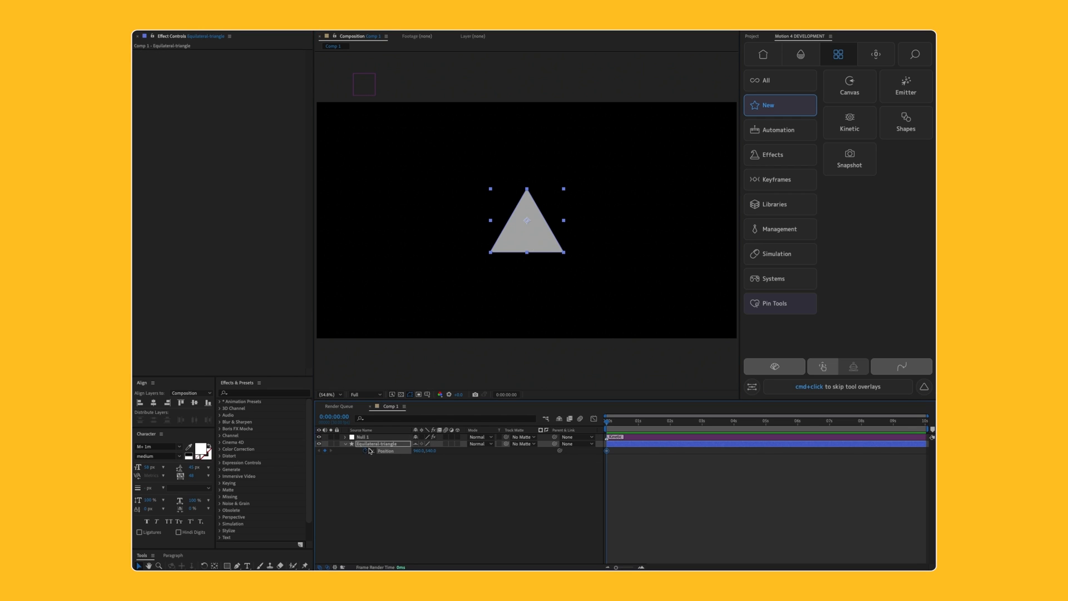
left_click_drag(630, 425, 627, 426)
left_click_drag(519, 245, 630, 244)
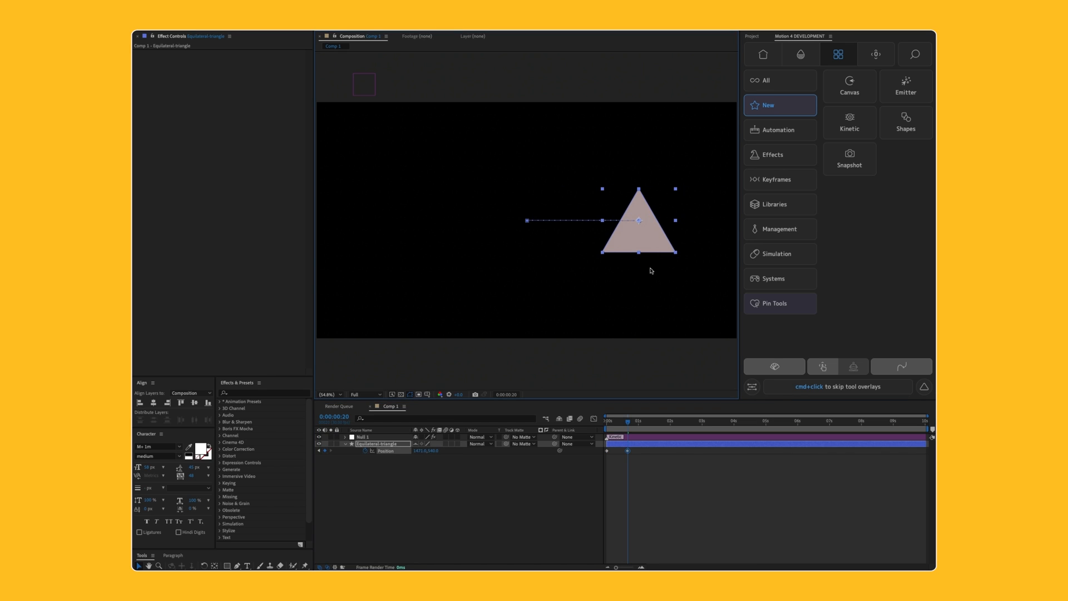
Step: Ease the triangle's Position keyframes with values of 100 and 27, and preview the animation from the start
left_click(774, 64)
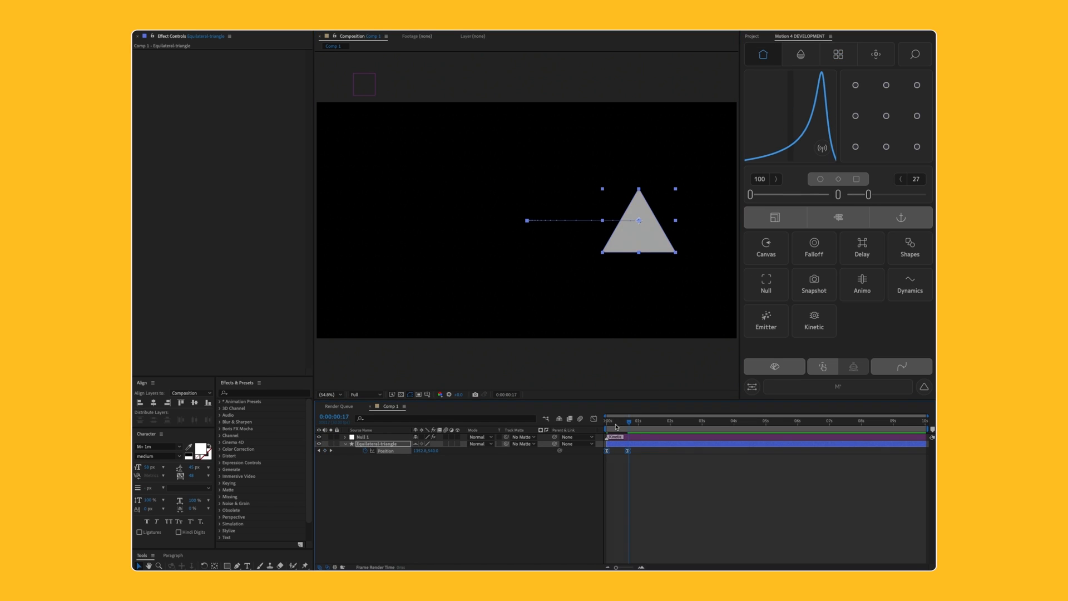
key("Home")
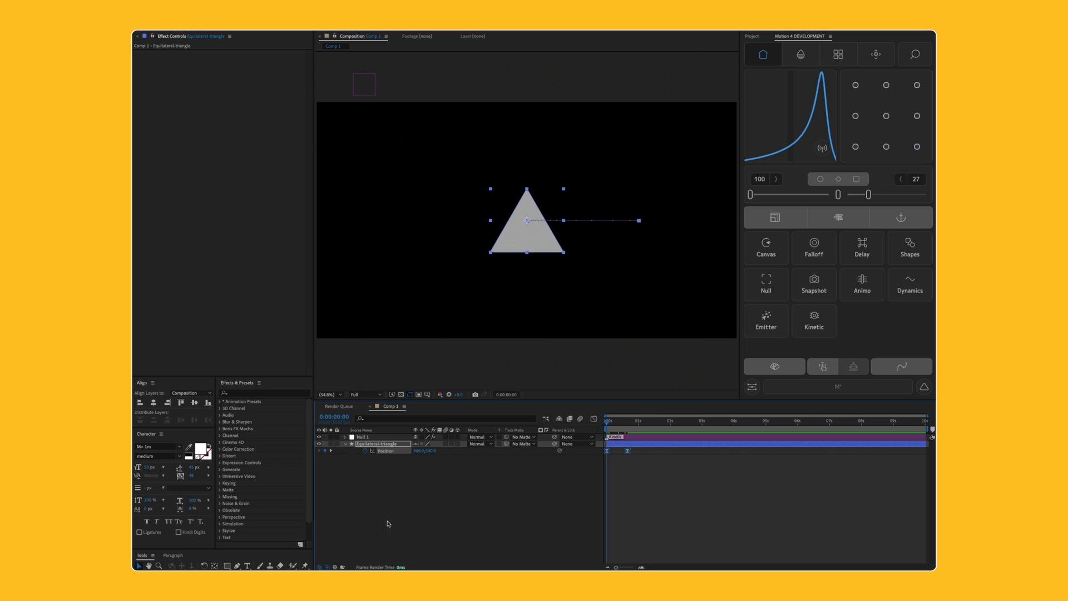
key("space")
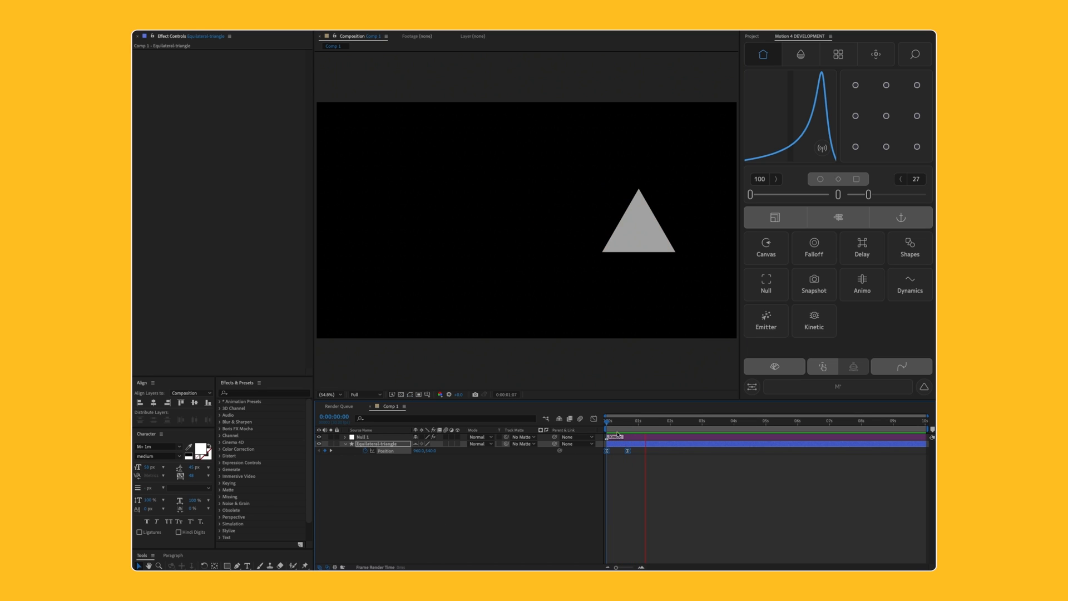
Step: Scrub through the triangle's movement to examine its color response, and expand Extra Storage in the Kinetic effect
left_click_drag(617, 434, 626, 435)
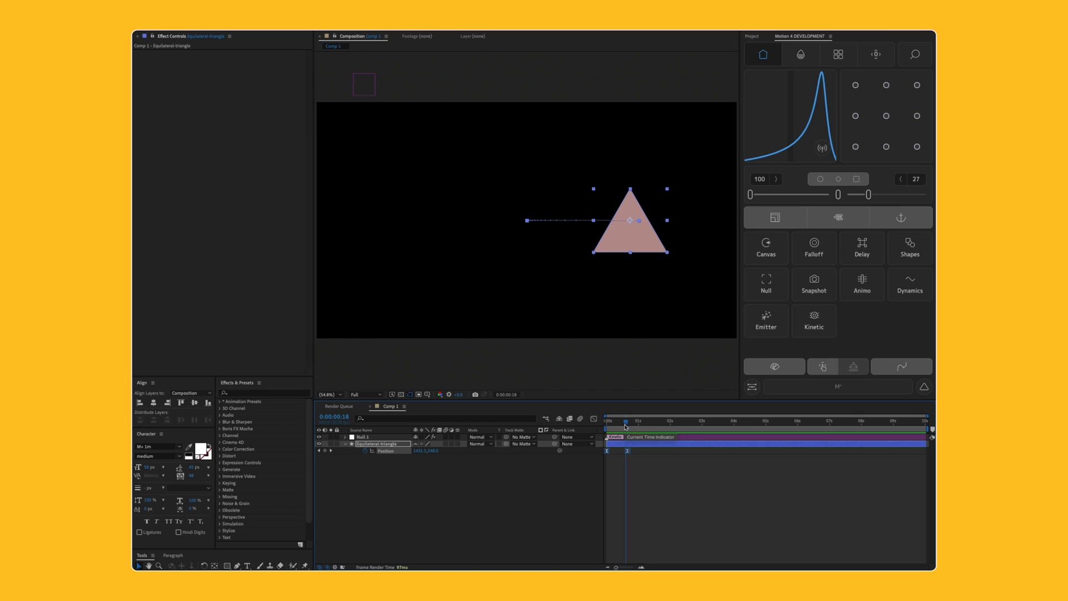
left_click(620, 427)
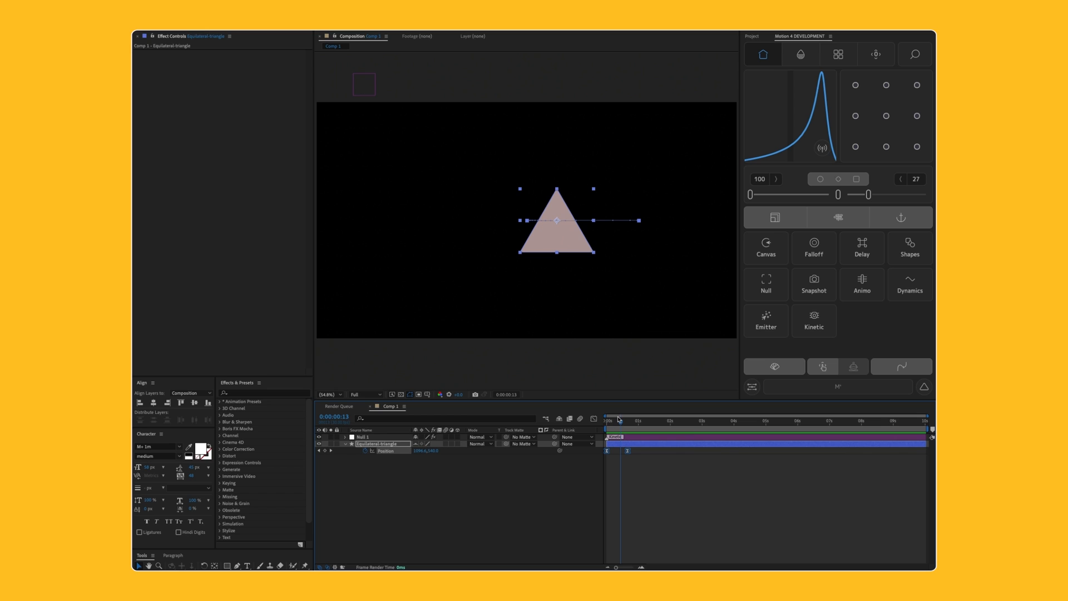
left_click_drag(623, 427, 619, 426)
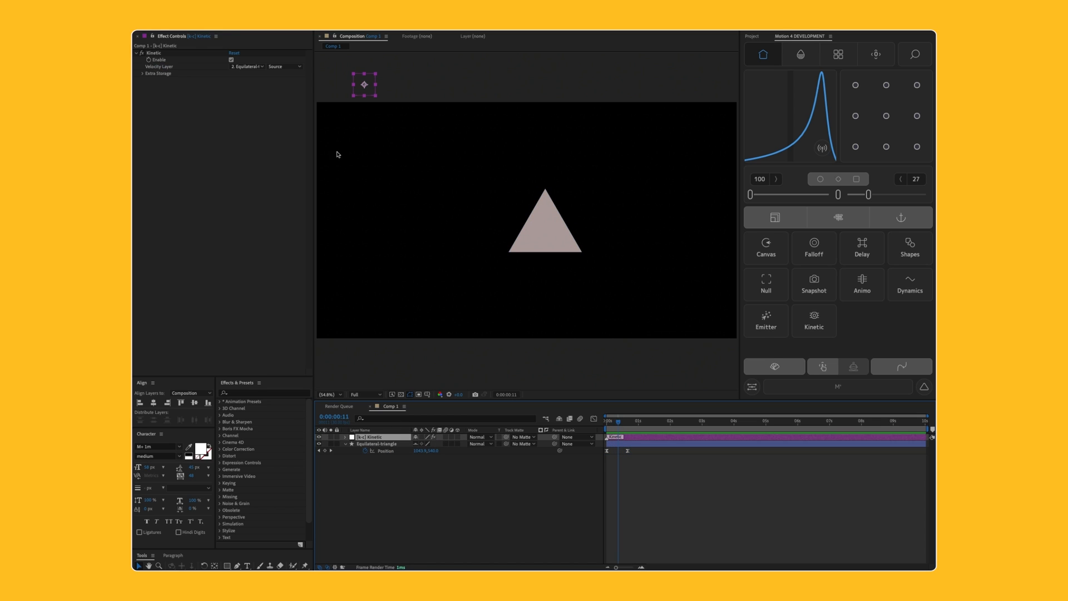
left_click(143, 74)
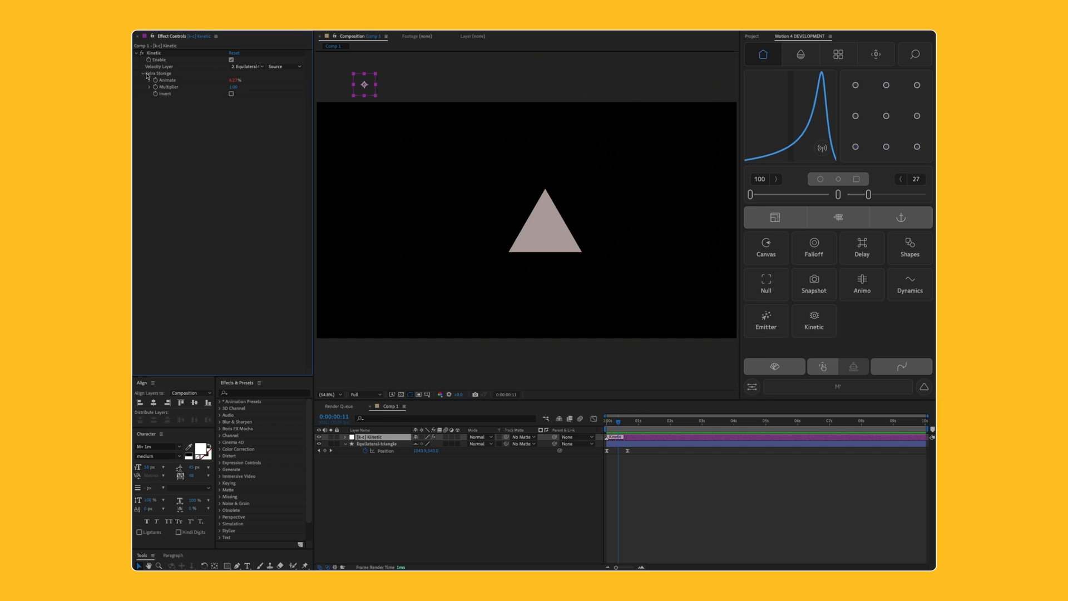
Step: Increase Kinetic's Multiplier until the moving triangle turns strongly red, and preview the color response from the start
left_click_drag(231, 88, 248, 92)
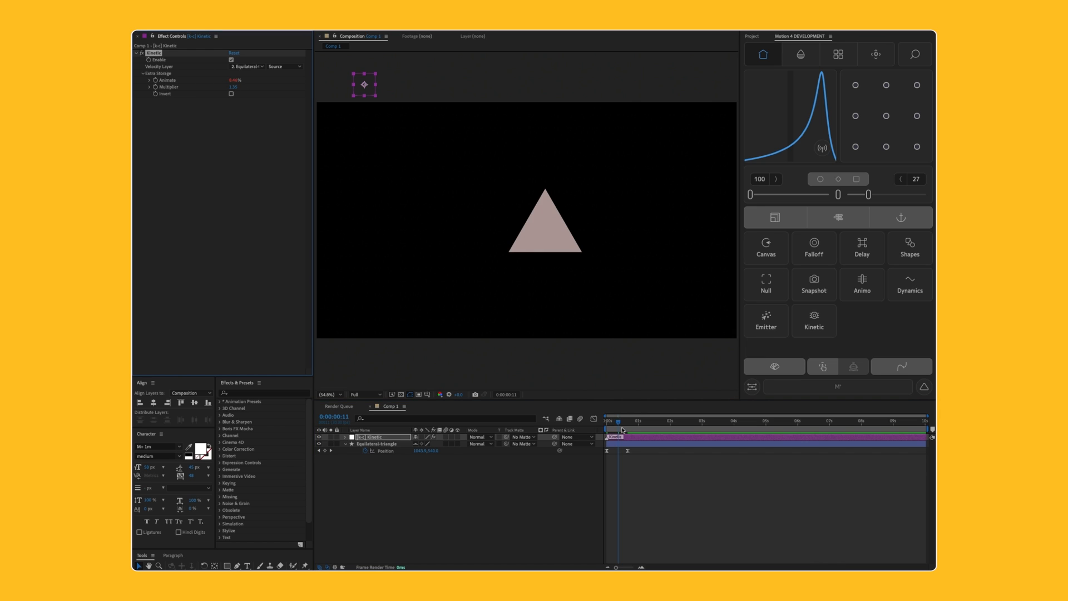
left_click_drag(618, 422, 613, 425)
key("space")
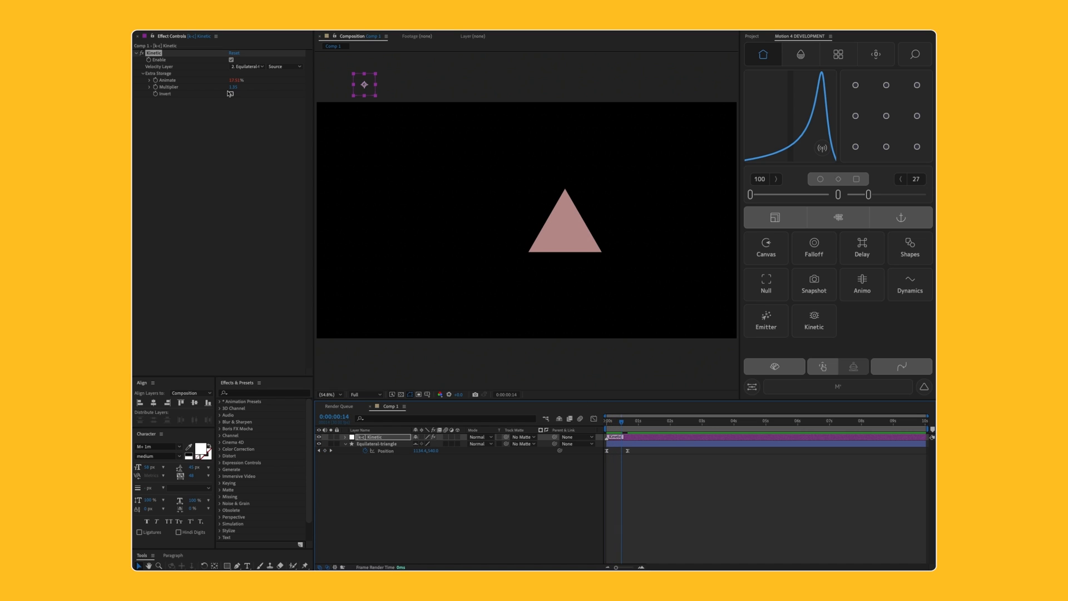
mouse_move(232, 87)
left_mouse_down()
mouse_move(262, 92)
mouse_move(235, 93)
left_mouse_up()
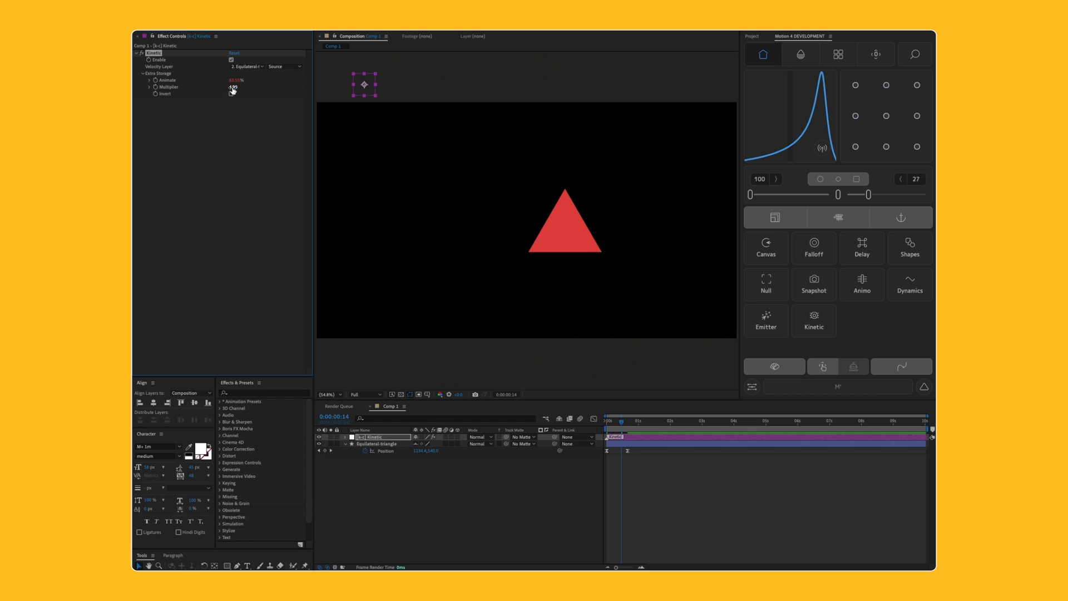
left_click_drag(617, 424, 570, 424)
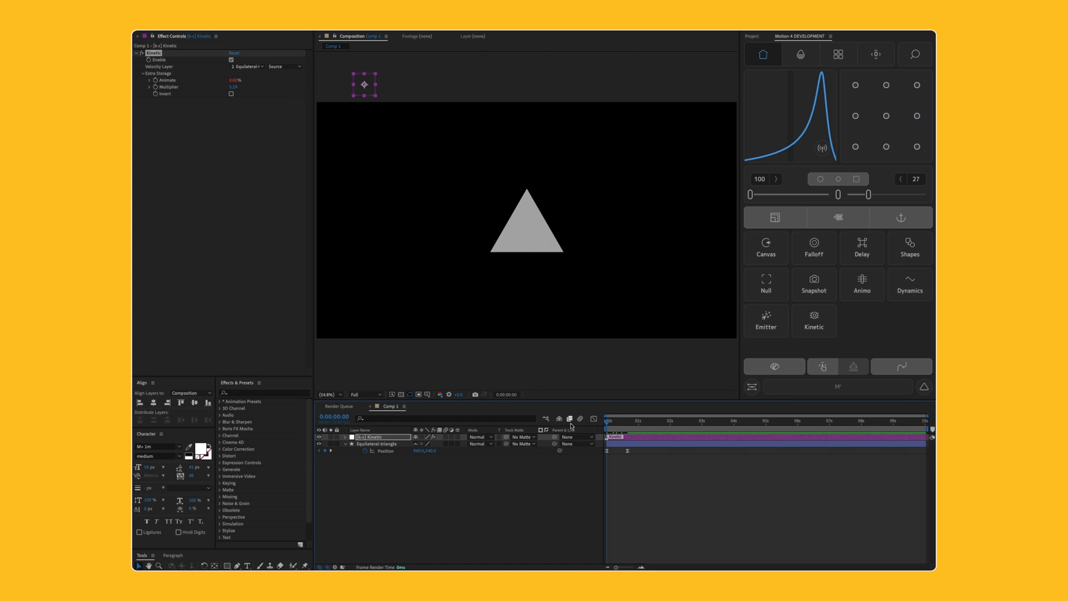
key("space")
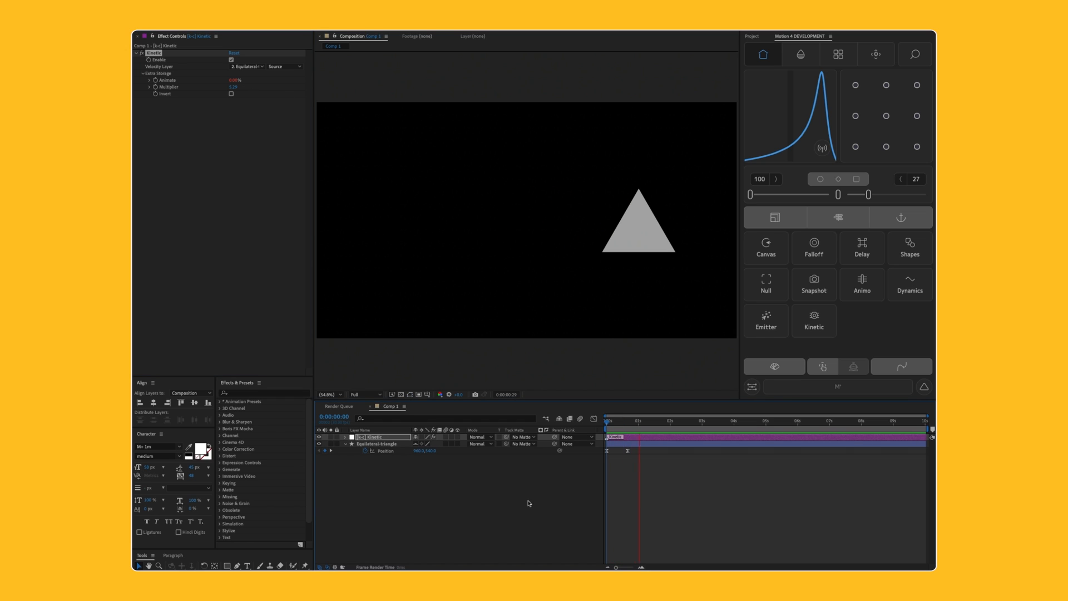
Step: Apply Dynamics to the triangle's Position with the Smooth type, greatly increase its Amount, and preview the motion
left_click(398, 454)
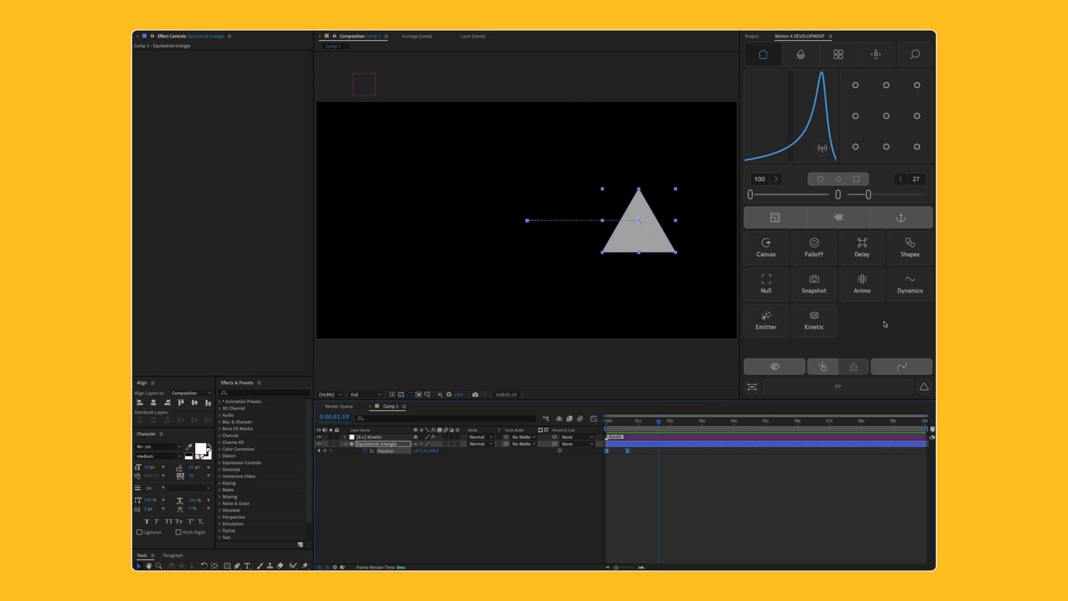
left_click(910, 284)
left_click(826, 204)
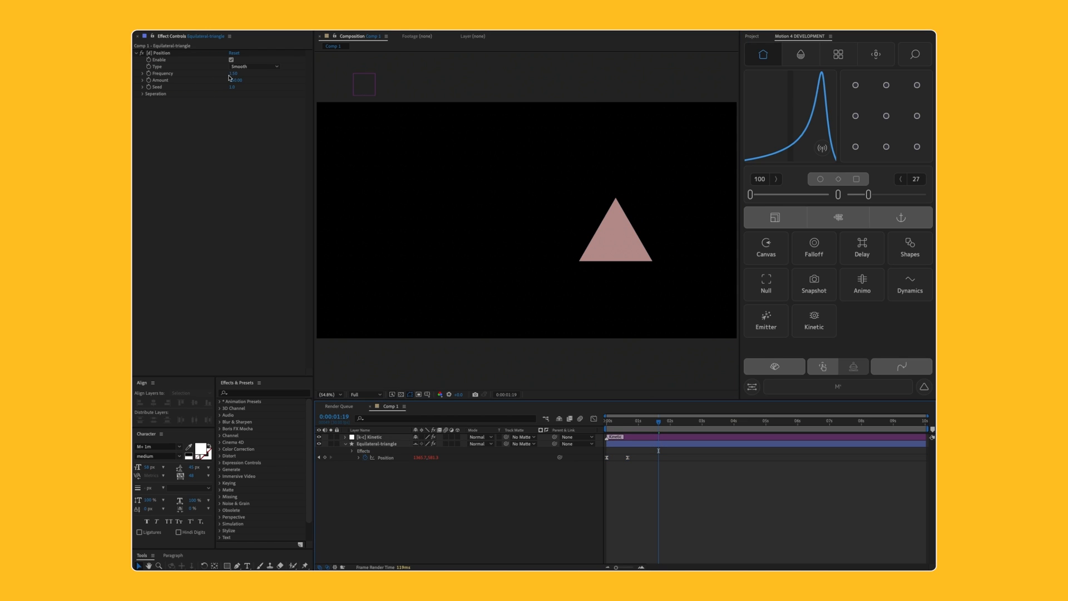
left_click_drag(229, 78, 466, 276)
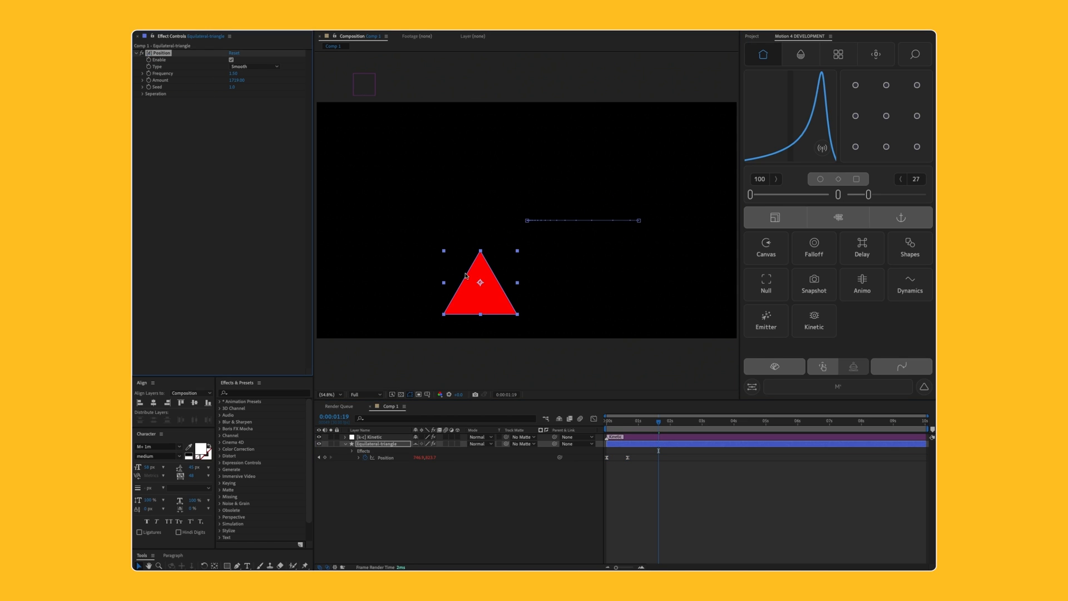
left_click(489, 483)
key("space")
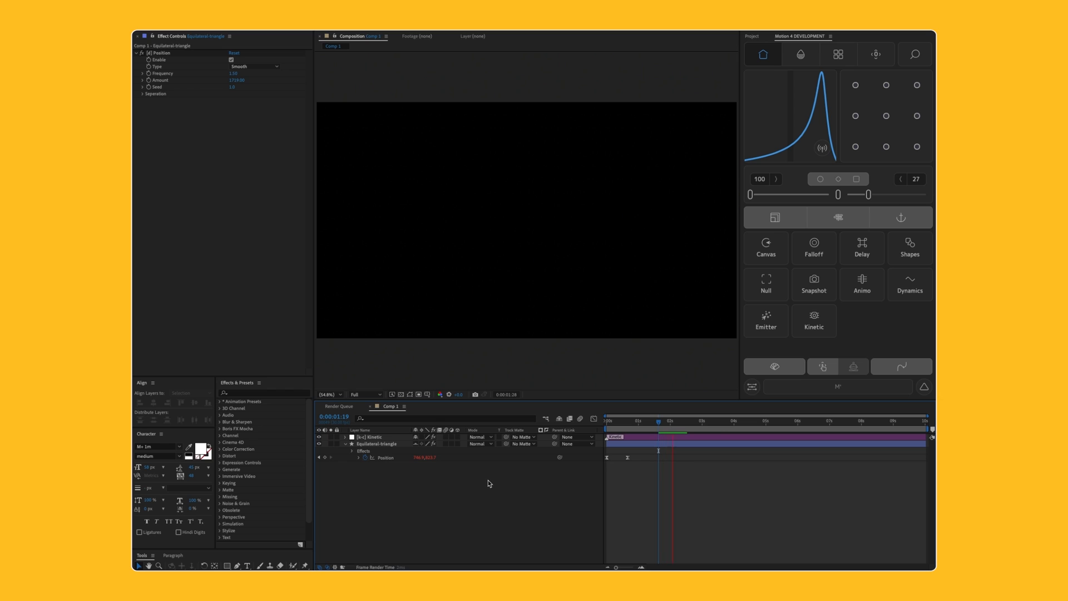
Step: Set the Position dynamics Amount to 800 and preview the triangle's motion
left_click(236, 81)
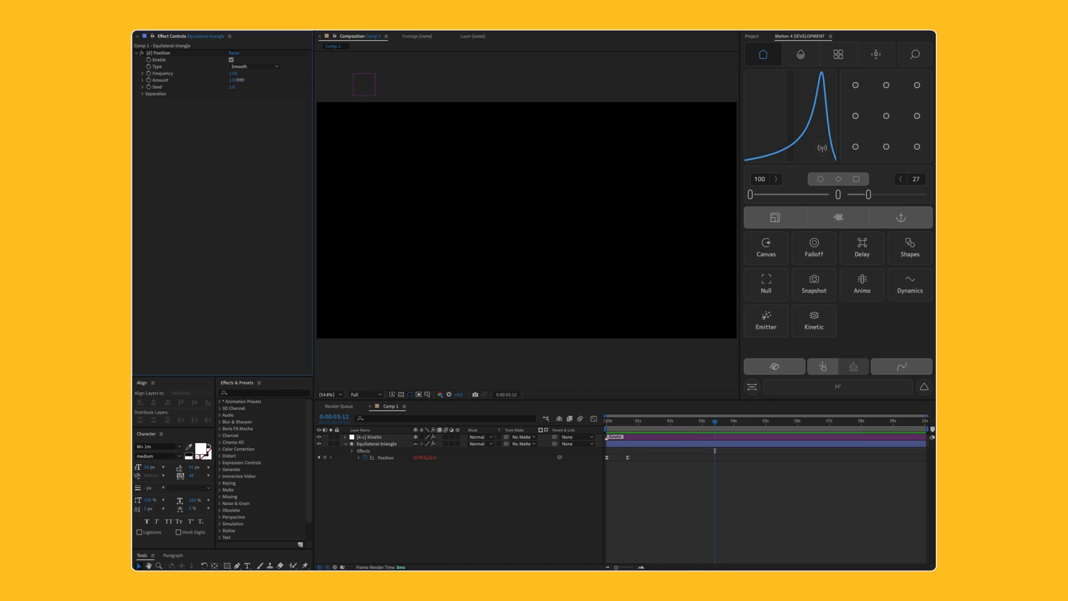
type("800")
key("Return")
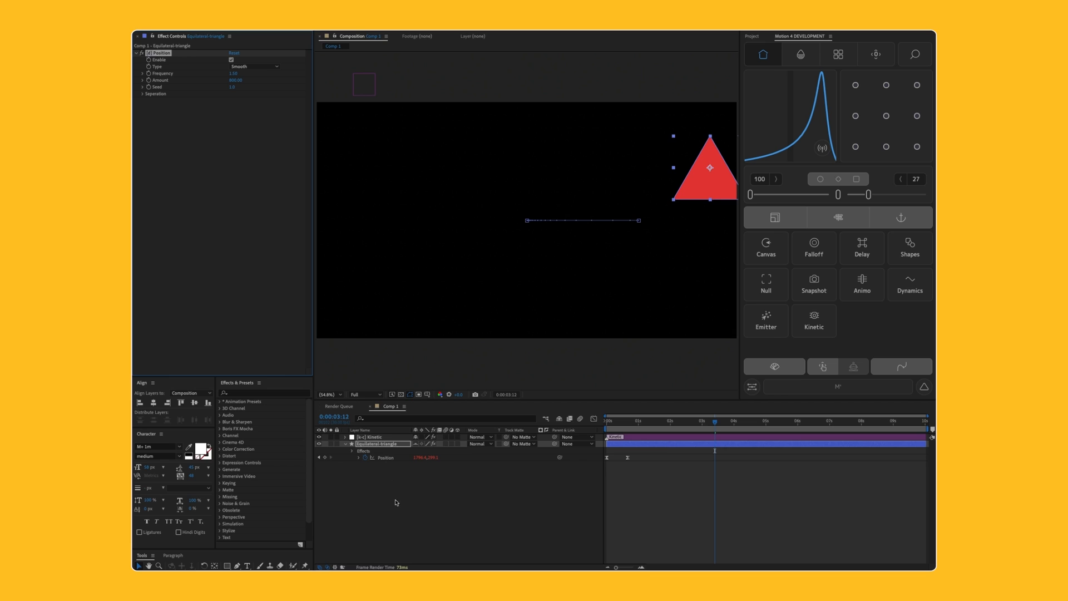
left_click(396, 502)
key("space")
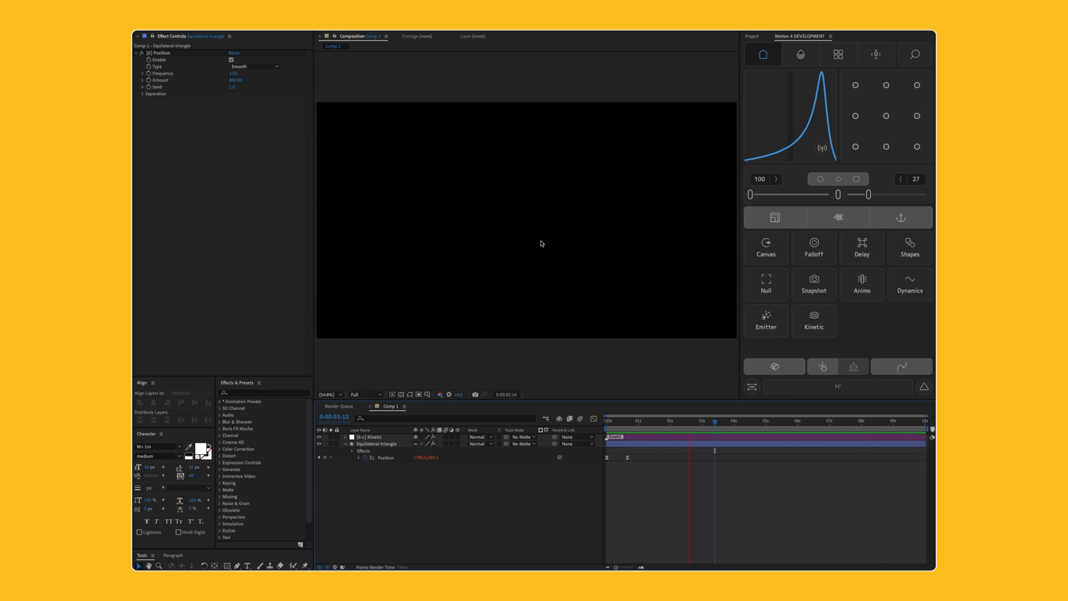
Step: Add a Position keyframe at 0:00:01:22 by moving the triangle slightly left and up in the composition
left_click(657, 428)
left_click_drag(657, 428, 662, 428)
left_click(590, 250)
left_click_drag(580, 252, 535, 242)
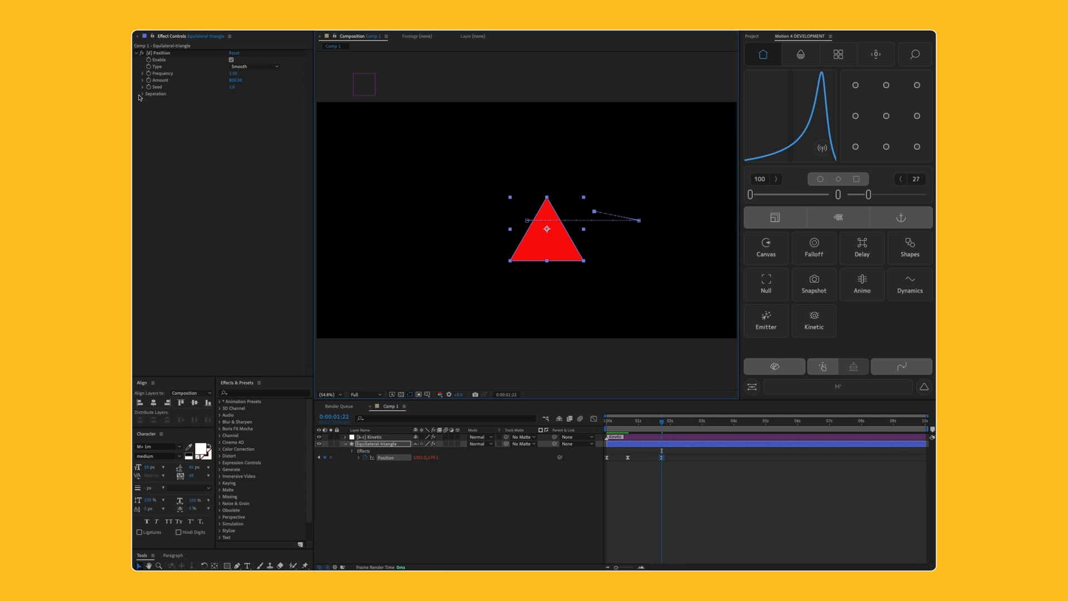
Step: Turn on Invert in the Kinetic effect and preview the animation from the start
left_click(372, 437)
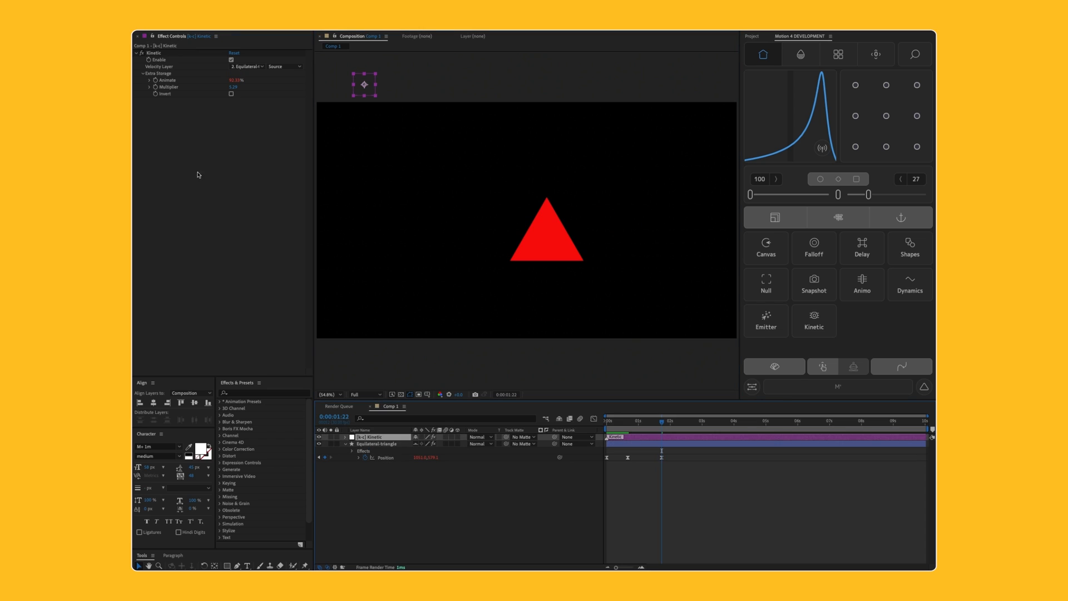
left_click(231, 94)
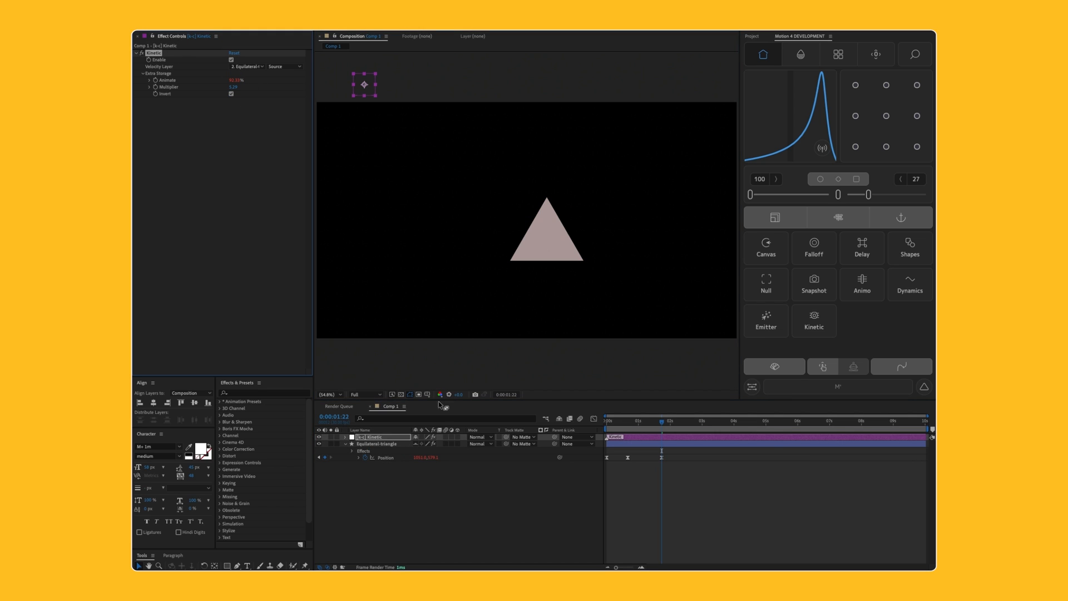
left_click(608, 421)
key("space")
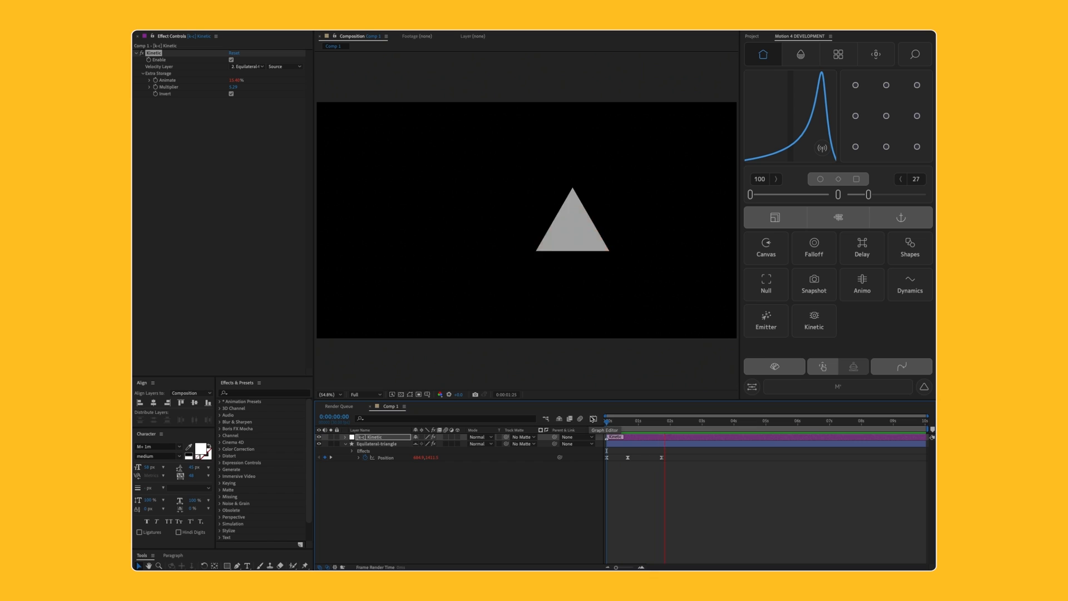
Step: Delete the Kinetic and Equilateral-triangle layers to empty the composition
left_click(385, 457)
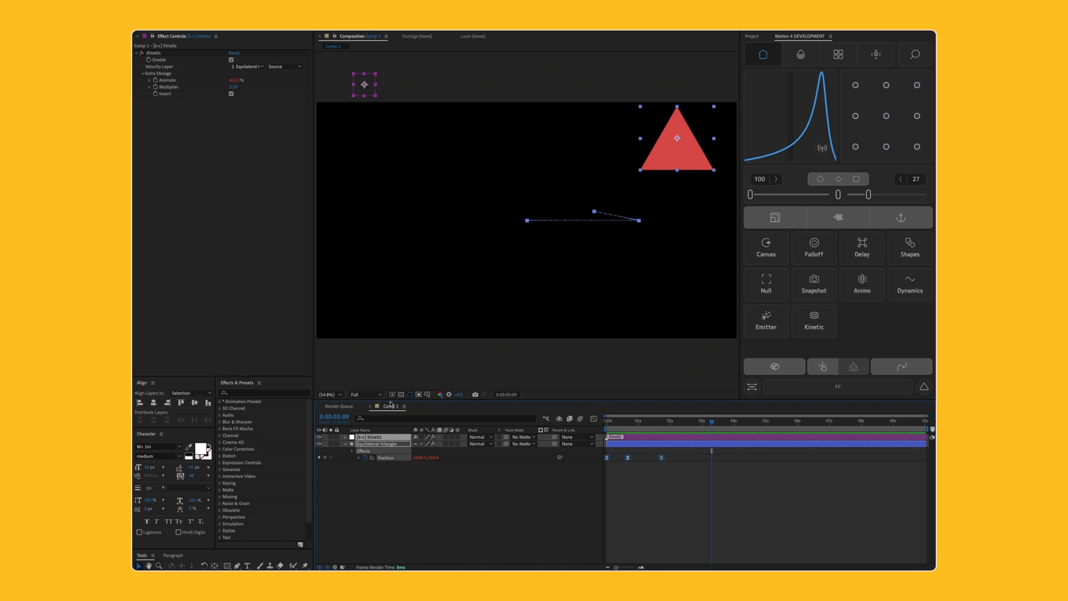
key("Delete")
key("Delete")
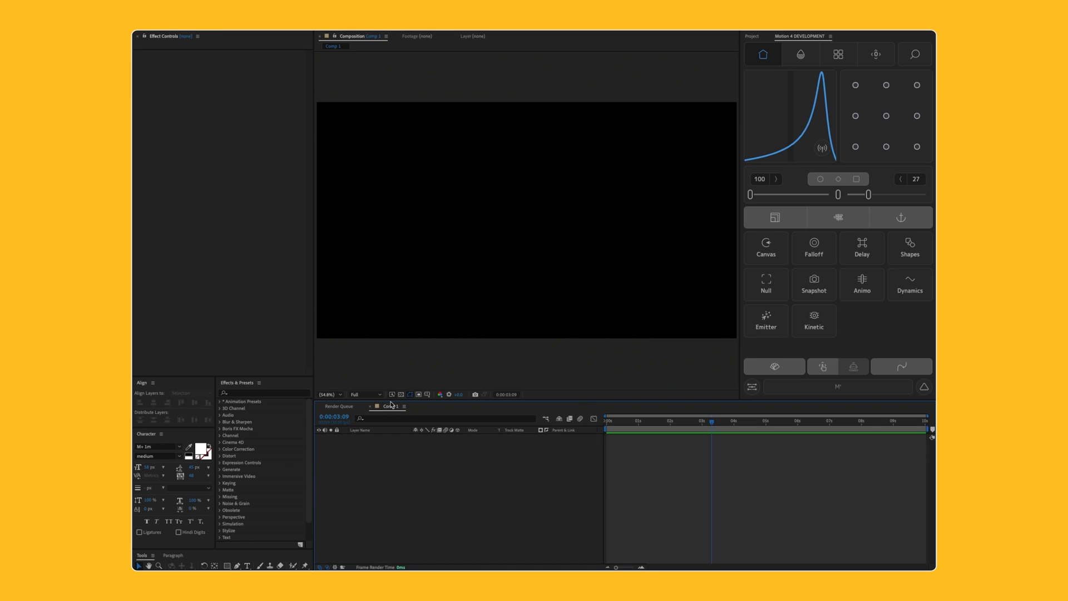
Step: Create an equilateral triangle with Shapes, duplicate it, and space the two triangles side by side
left_click(910, 248)
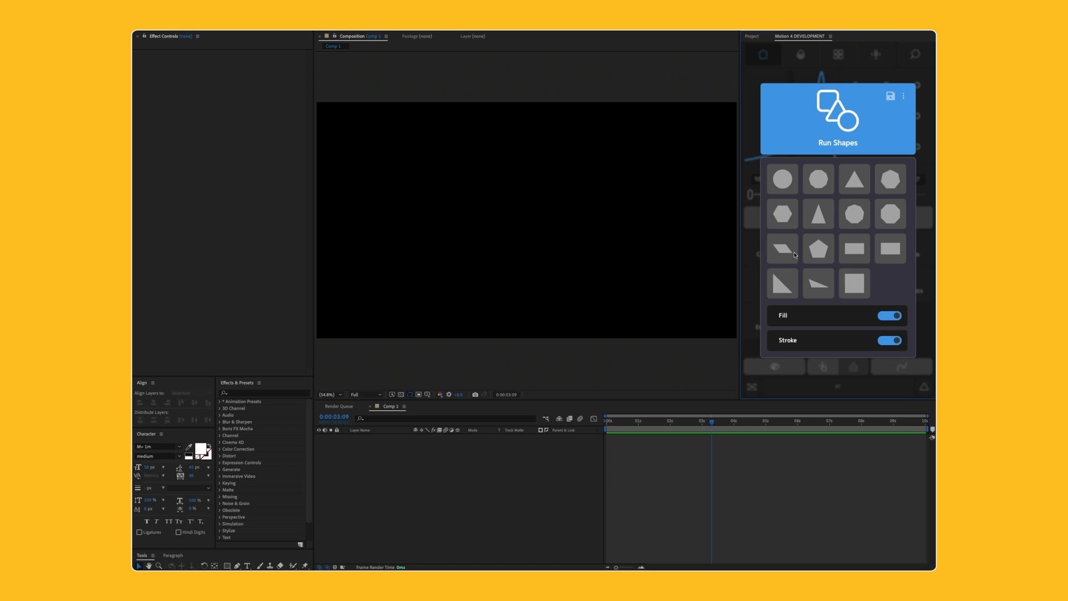
left_click(845, 189)
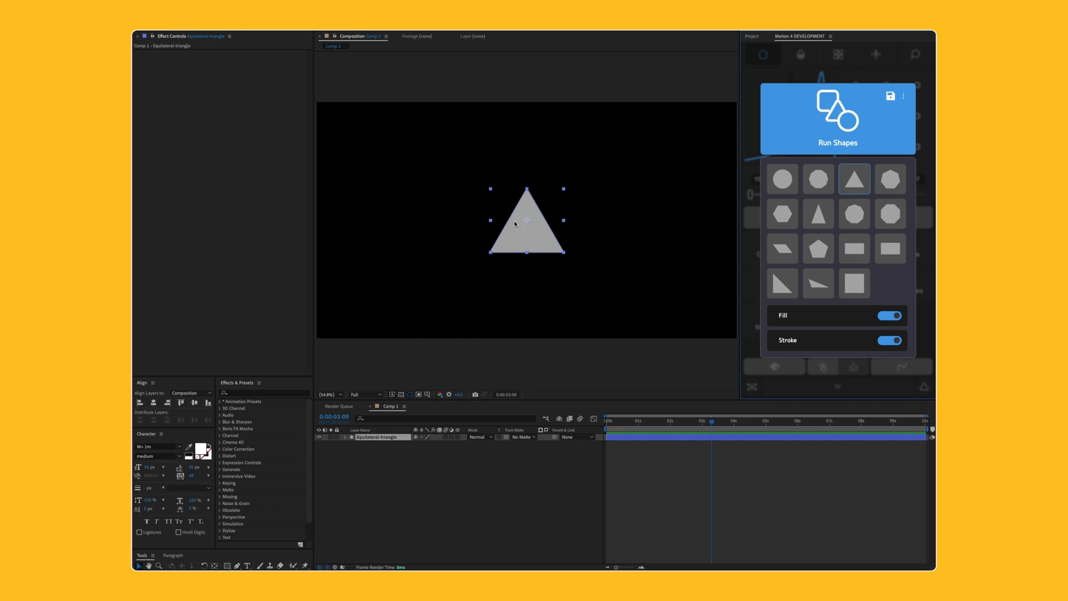
left_click_drag(524, 251, 565, 252)
key("ctrl+d")
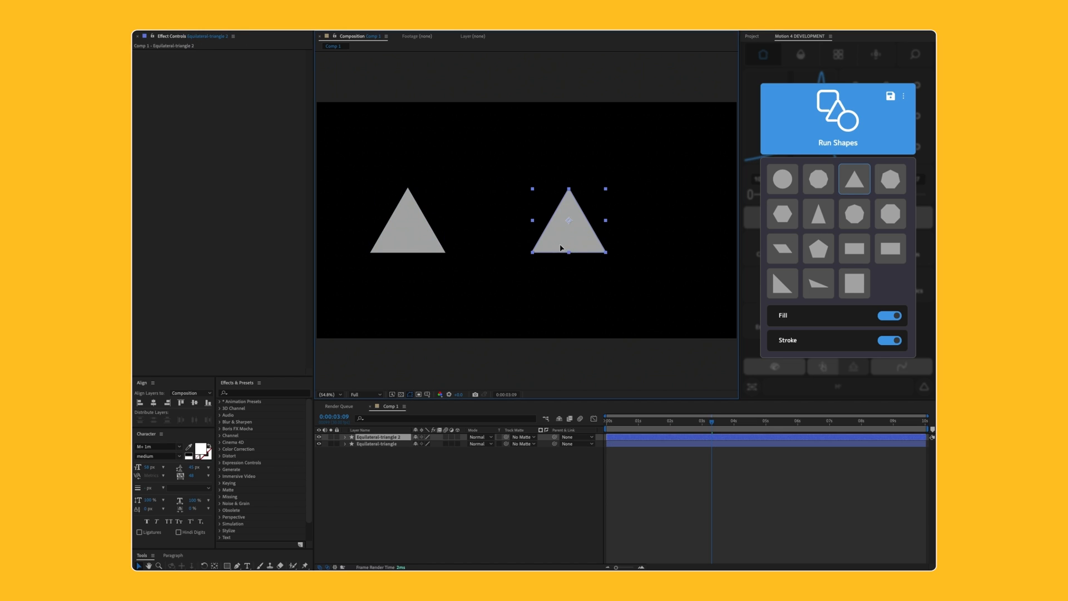
Step: Animate the Rotation of the right triangle between keyframes at 0:00:00:20 and 0:00:03:09
left_click(467, 459)
left_click(378, 437)
key("r")
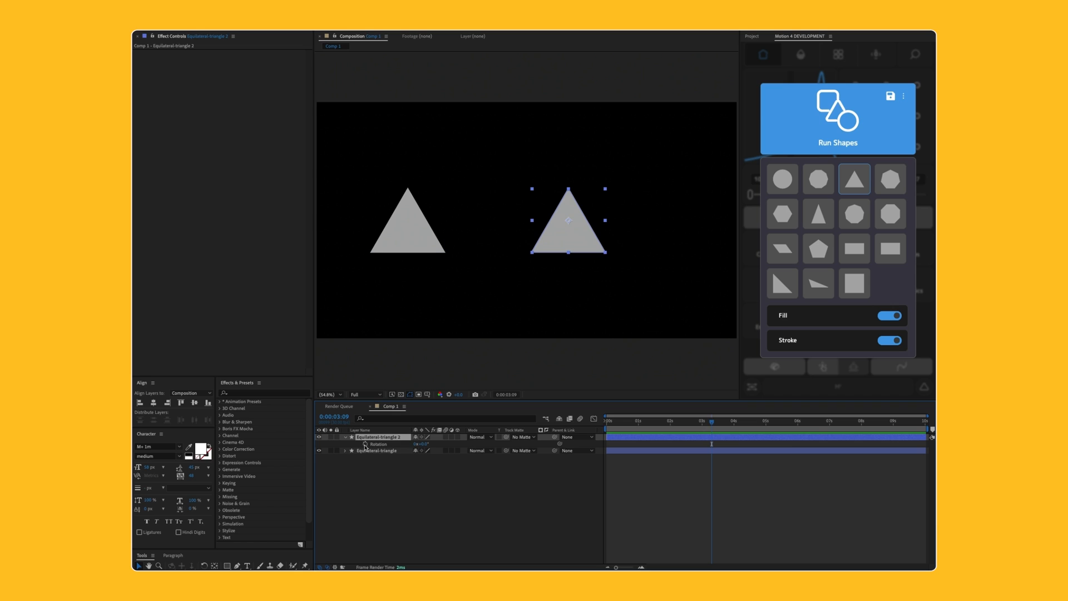
key("w")
left_click_drag(571, 254, 566, 304)
key("v")
left_click(557, 505)
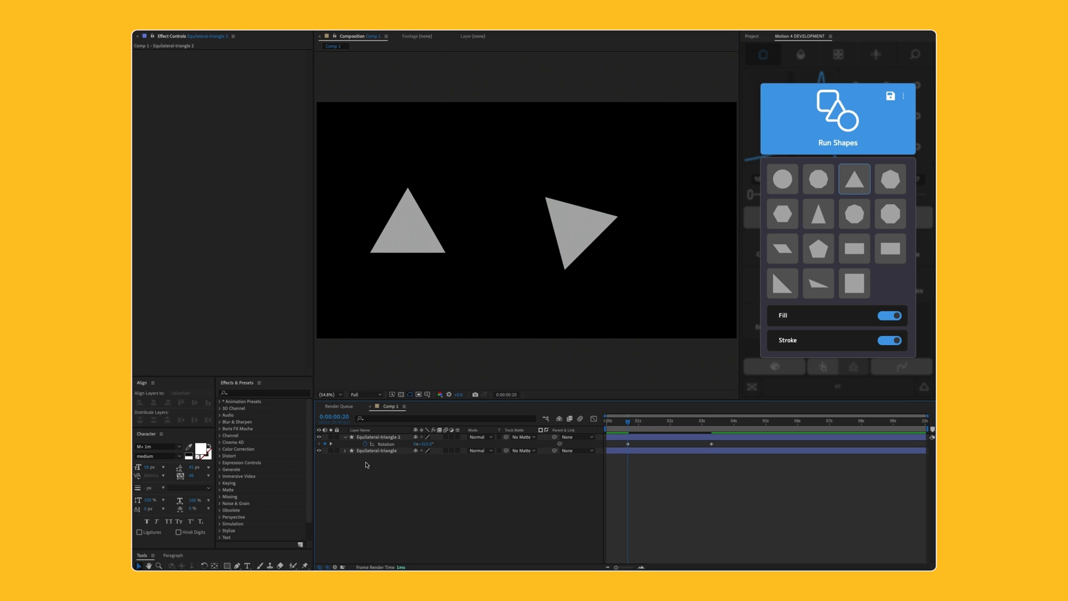
Step: Apply Turbulent Displace to the left triangle, and keyframe its Amount and Evolution at 0:00:00:20
left_click(369, 450)
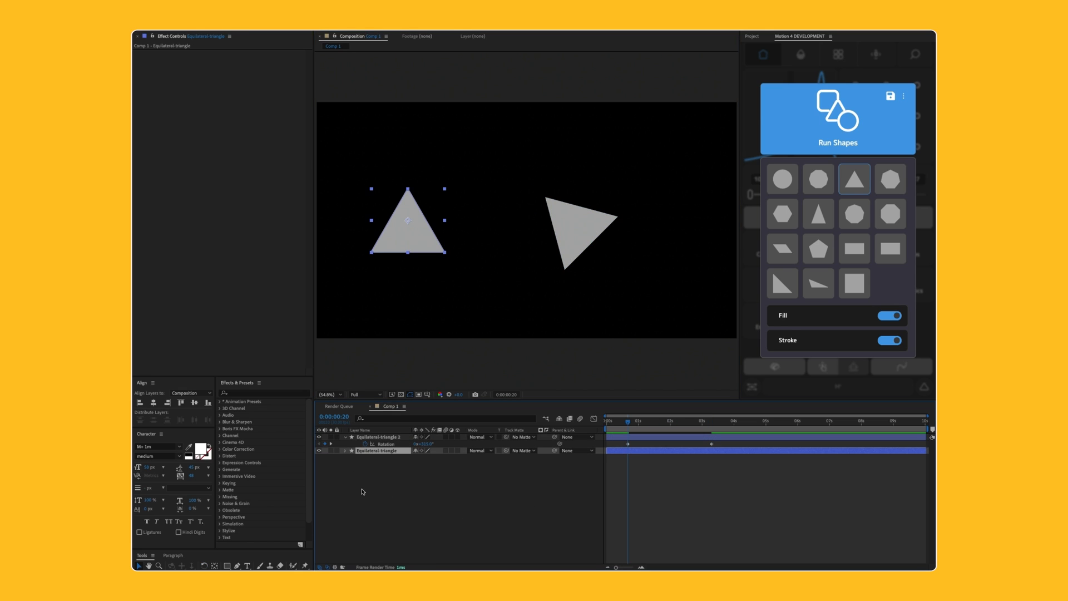
left_click(251, 393)
type("turb")
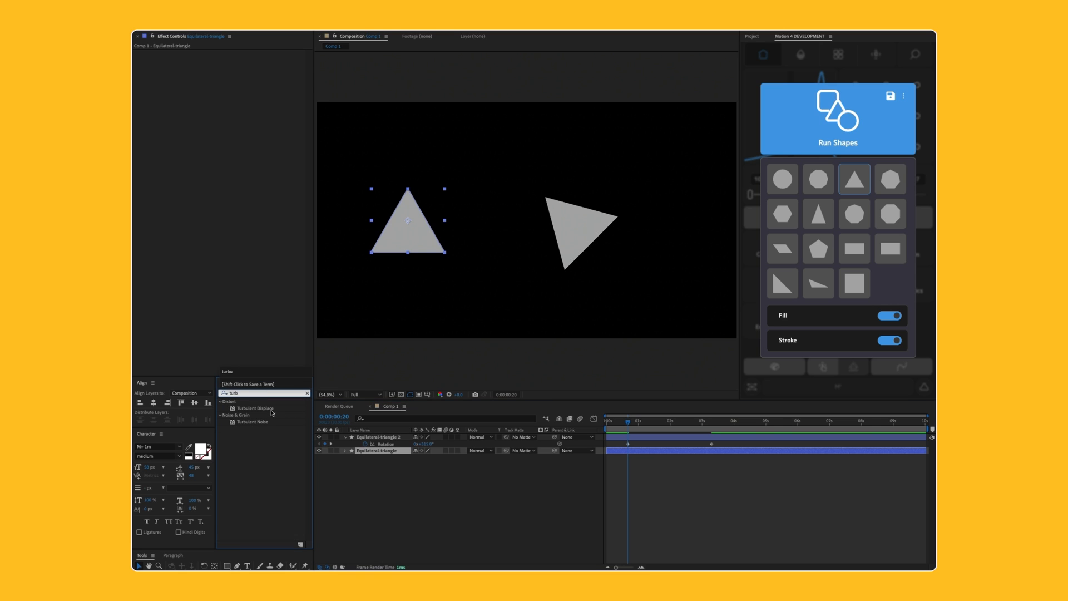
left_click_drag(265, 411, 336, 466)
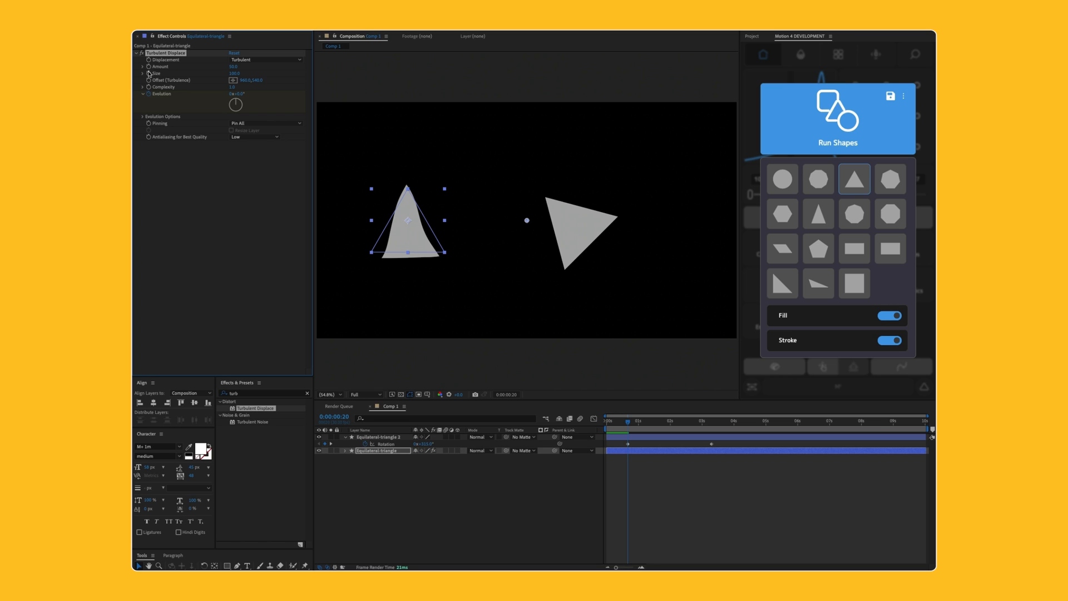
key("u")
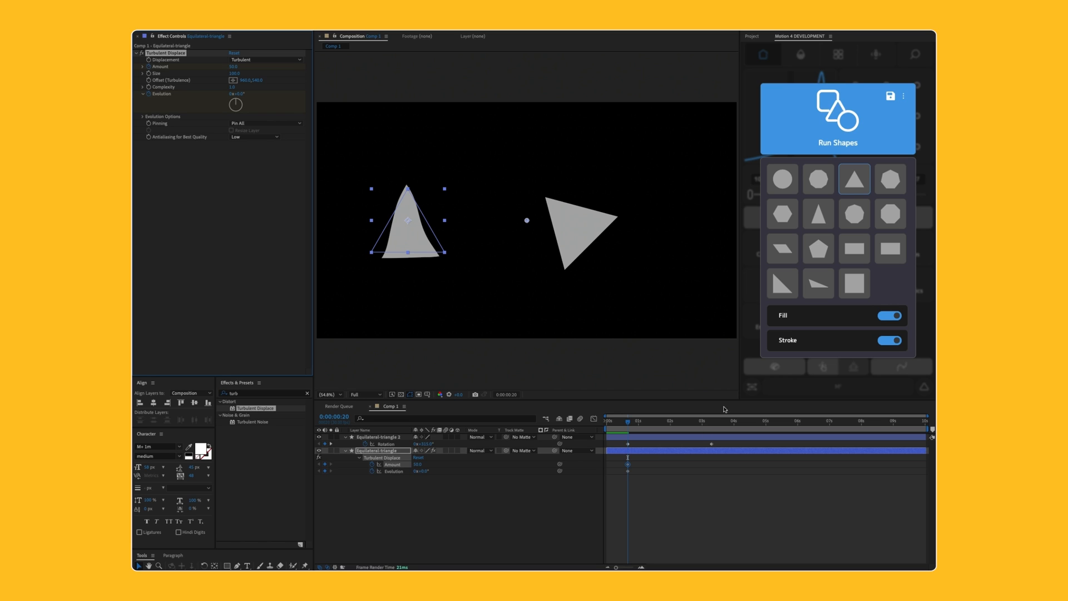
Step: At 0:00:03:08, set Turbulent Displace's Amount to 900 and its Evolution to 2 revolutions
left_click_drag(672, 419, 710, 420)
left_click(417, 464)
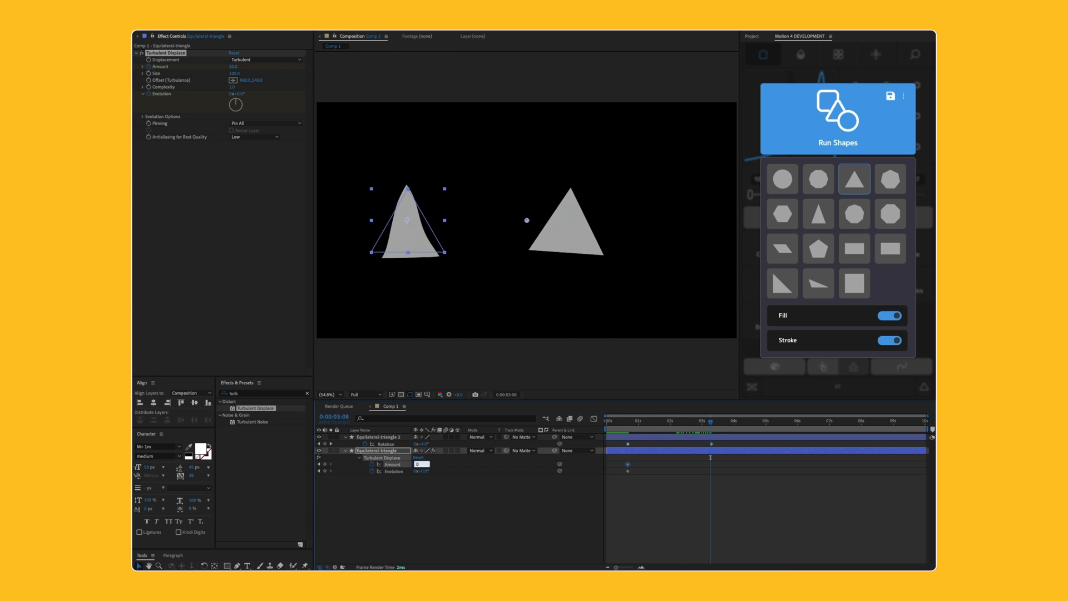
type("0900")
key("Tab")
type("2")
key("Return")
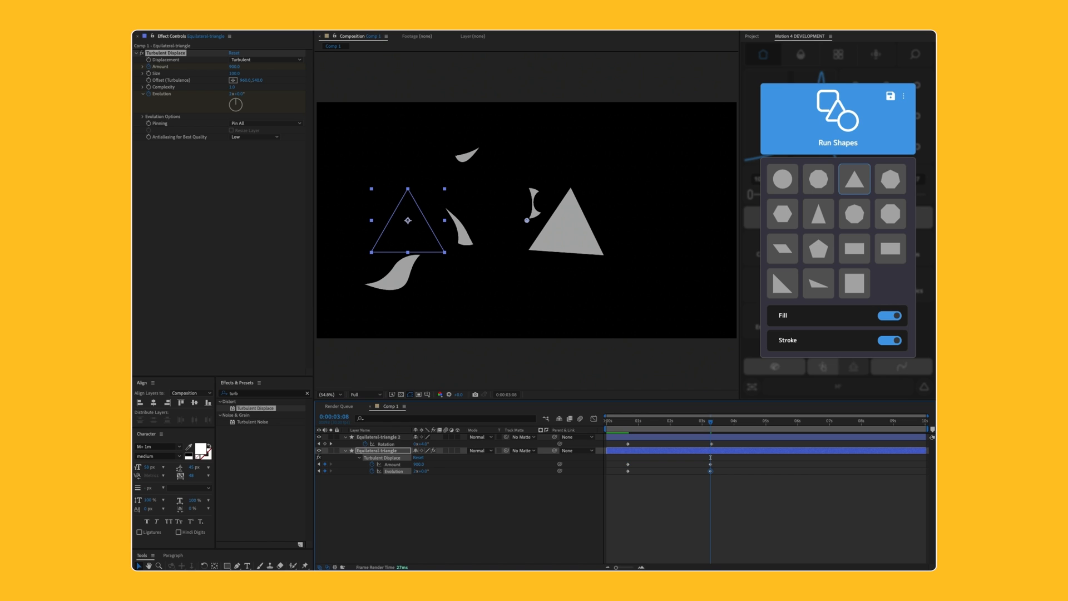
Step: Set Turbulent Displace's Amount to 0 at the 0:00:00:20 keyframe
key("j")
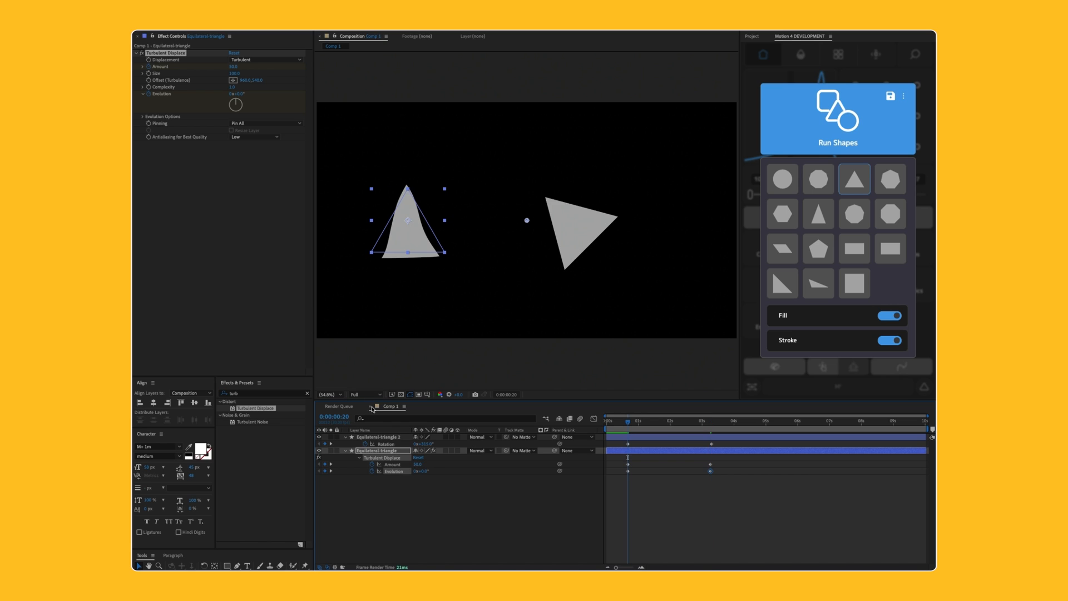
left_click(368, 532)
left_click(417, 464)
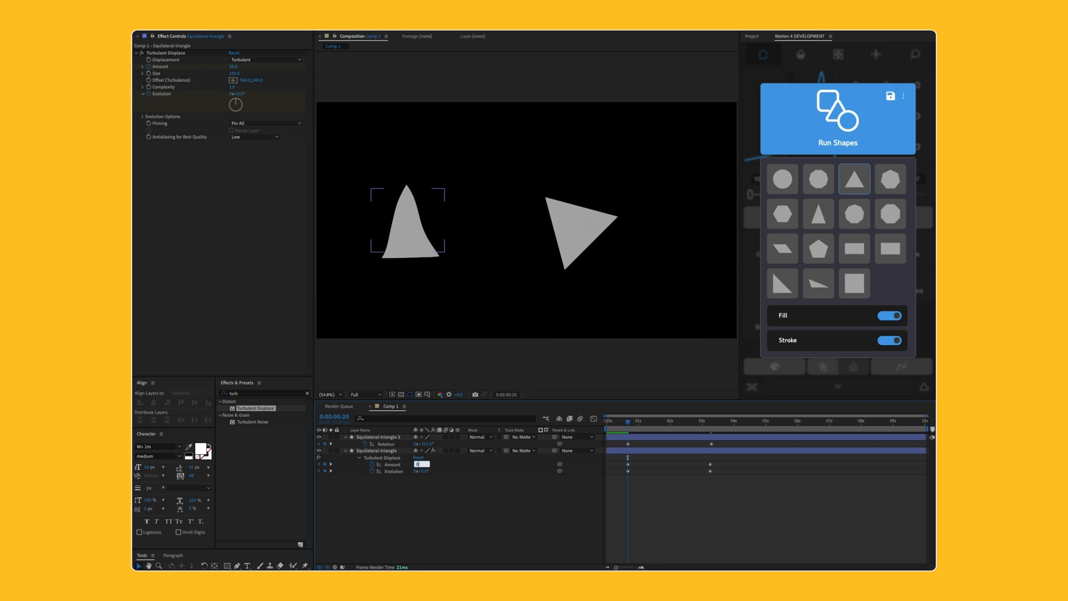
type("0")
key("Return")
Step: Apply Kinetic to both triangles' Rotation, Amount and Evolution keyframes, and move its controller above the composition's upper-left area
left_click_drag(746, 526, 615, 435)
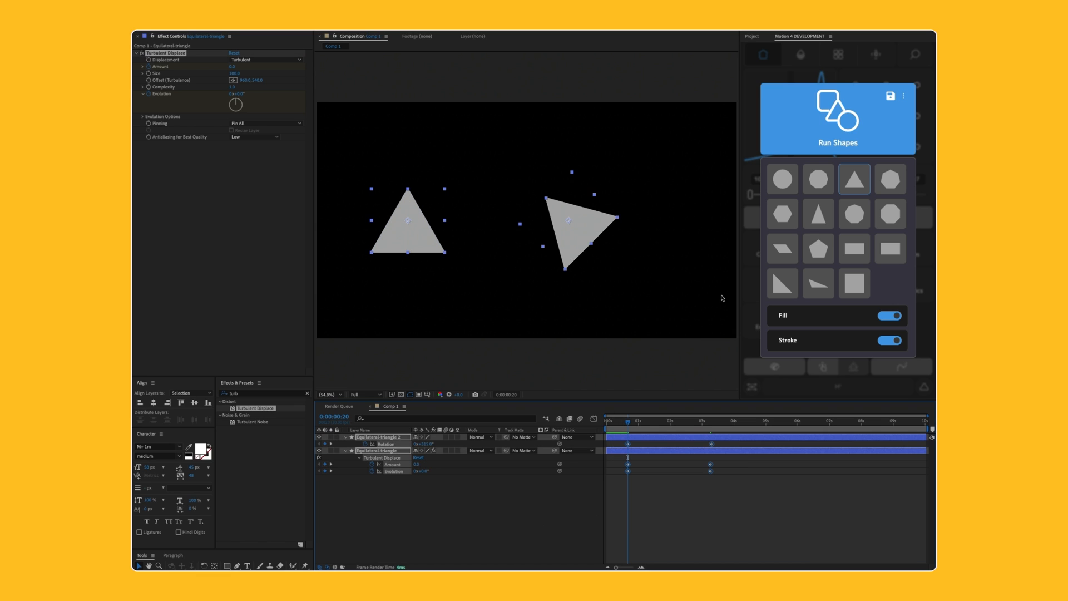
left_click(838, 54)
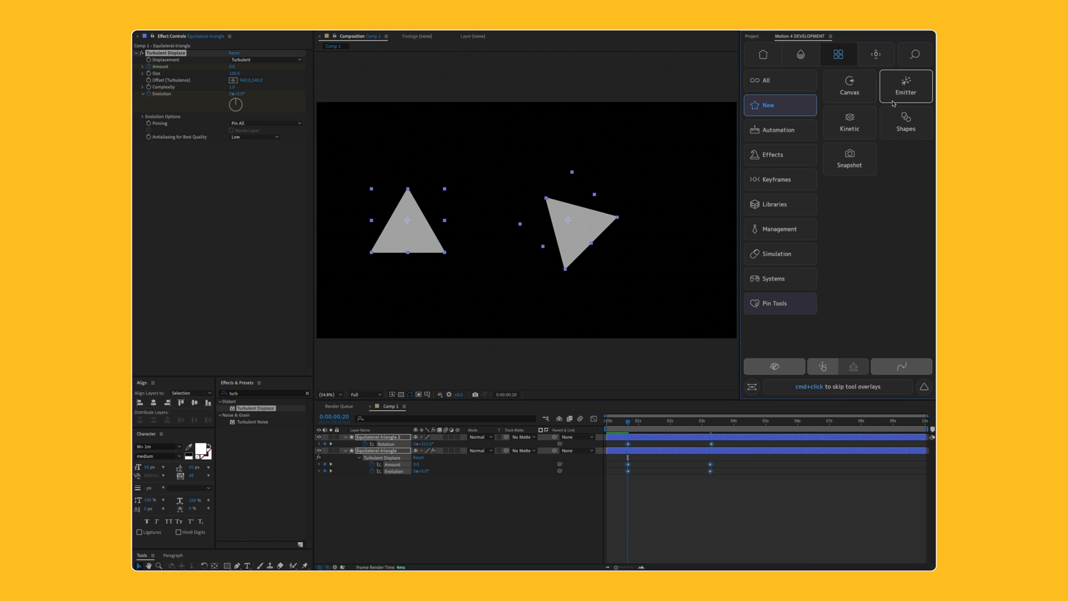
mouse_move(850, 120)
left_click(833, 196)
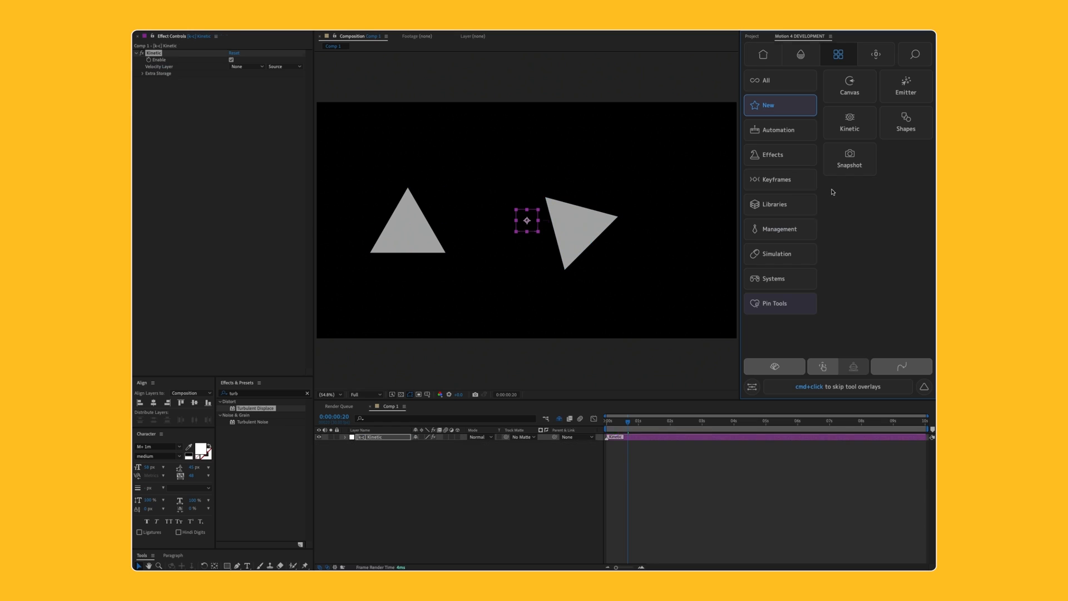
left_click_drag(529, 223, 354, 77)
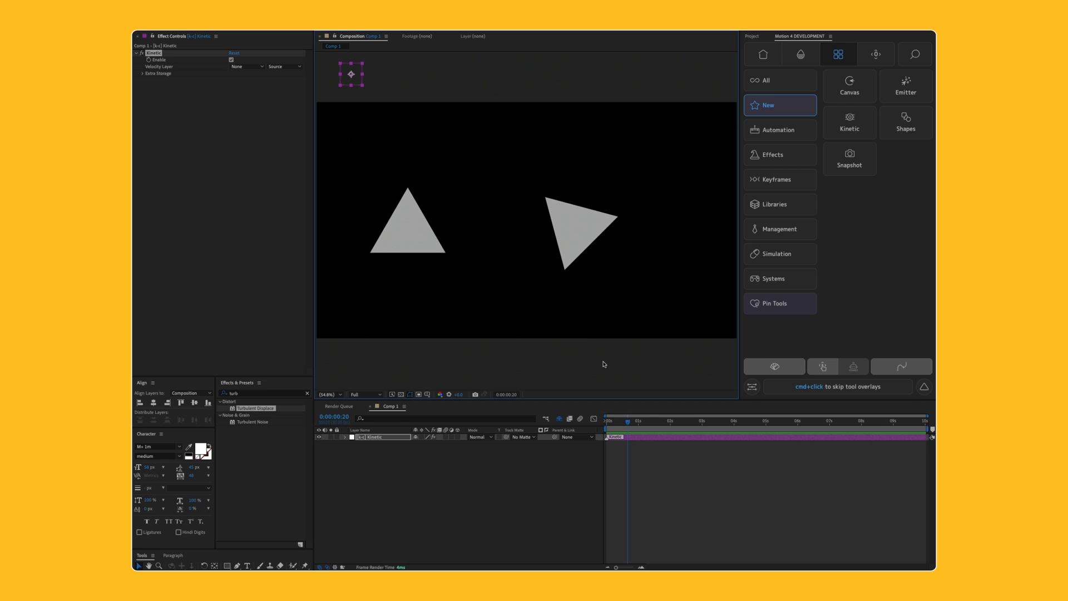
Step: At 0:00:00:00, set Kinetic's Velocity Layer to the Kinetic controller's own layer
mouse_move(624, 423)
left_mouse_down()
mouse_move(600, 424)
mouse_move(691, 431)
mouse_move(638, 427)
left_mouse_up()
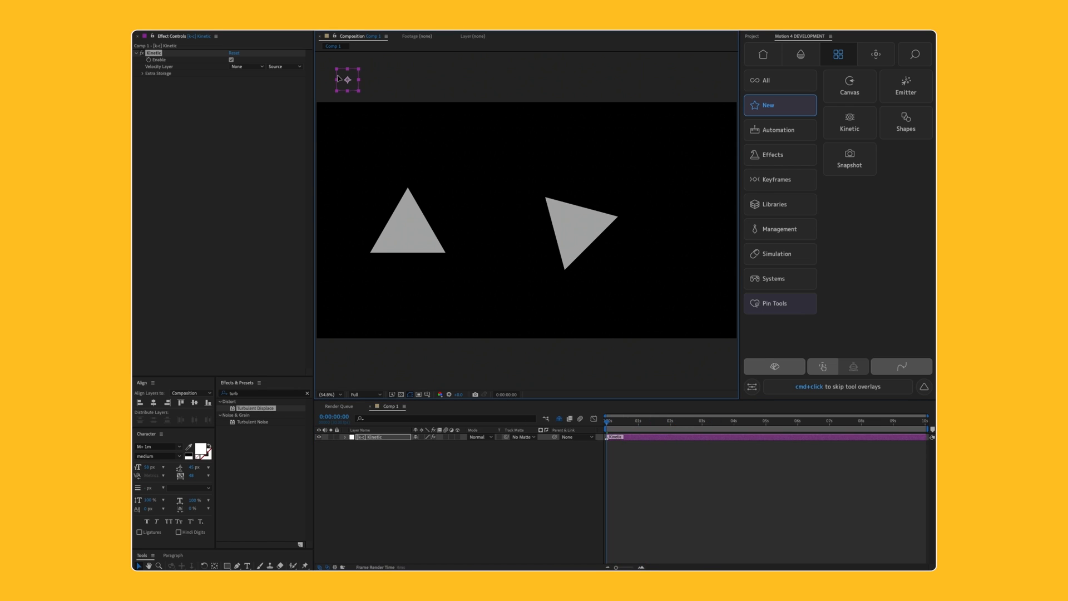
left_click(246, 66)
left_click(261, 89)
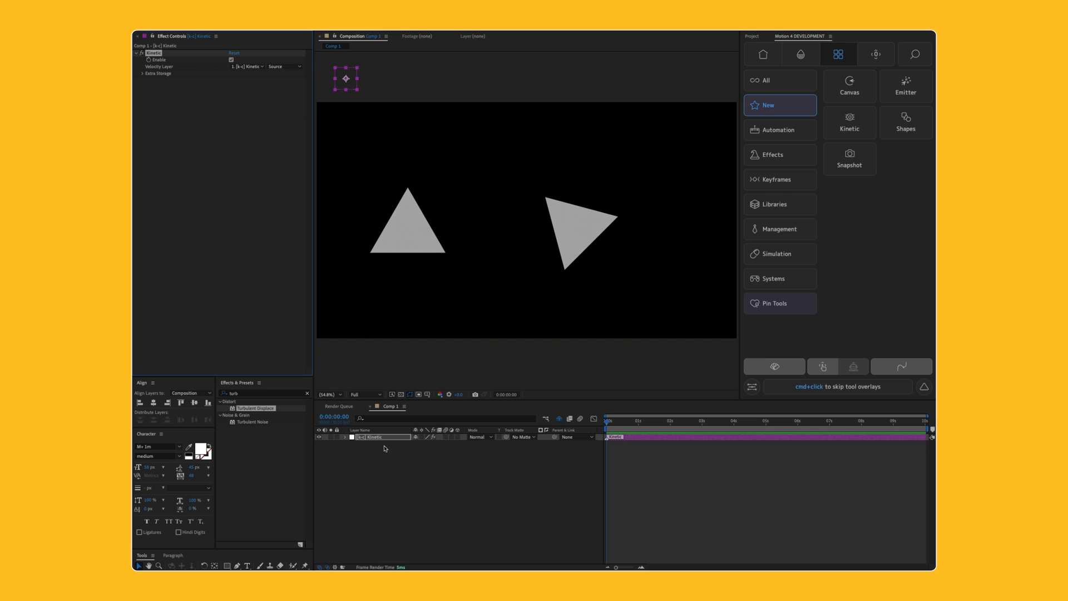
Step: Keyframe the Kinetic controller's Position at 0:00:00:00 and, moved horizontally across to above the right triangle's left side, at 0:00:00:23
left_click(379, 438)
key("p")
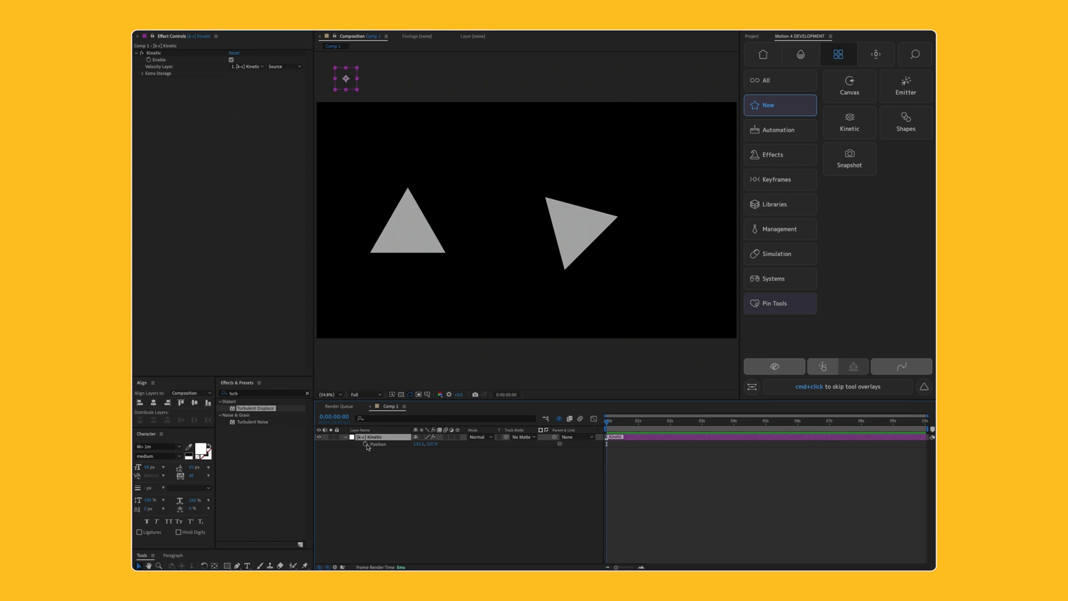
left_click(364, 444)
key("space")
left_click_drag(349, 91, 514, 91)
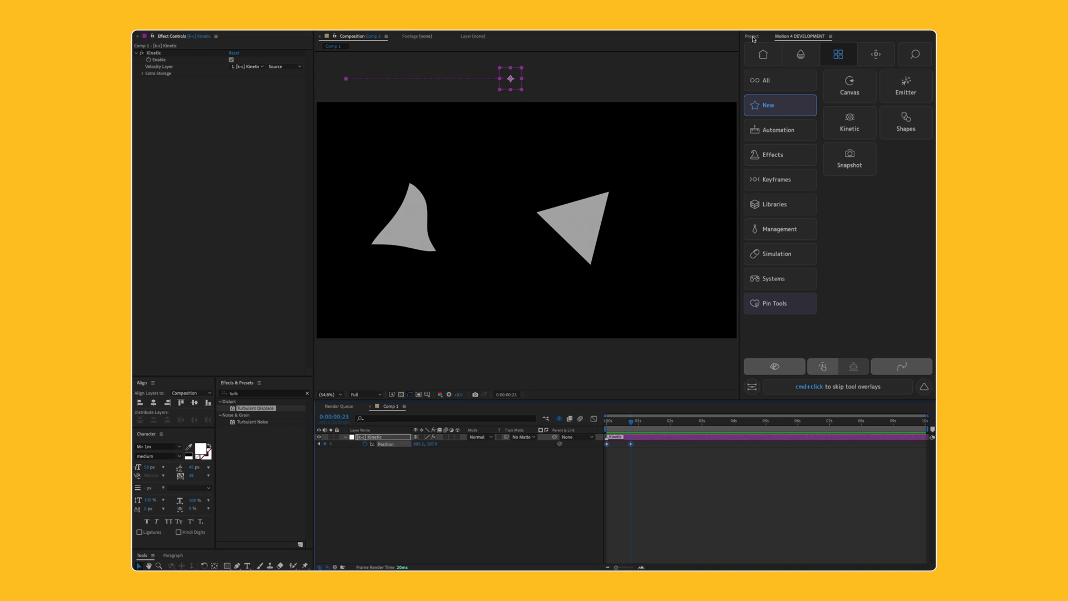
Step: Ease the controller's two Position keyframes with values 64 and 28, and preview the animation from the start
left_click(763, 54)
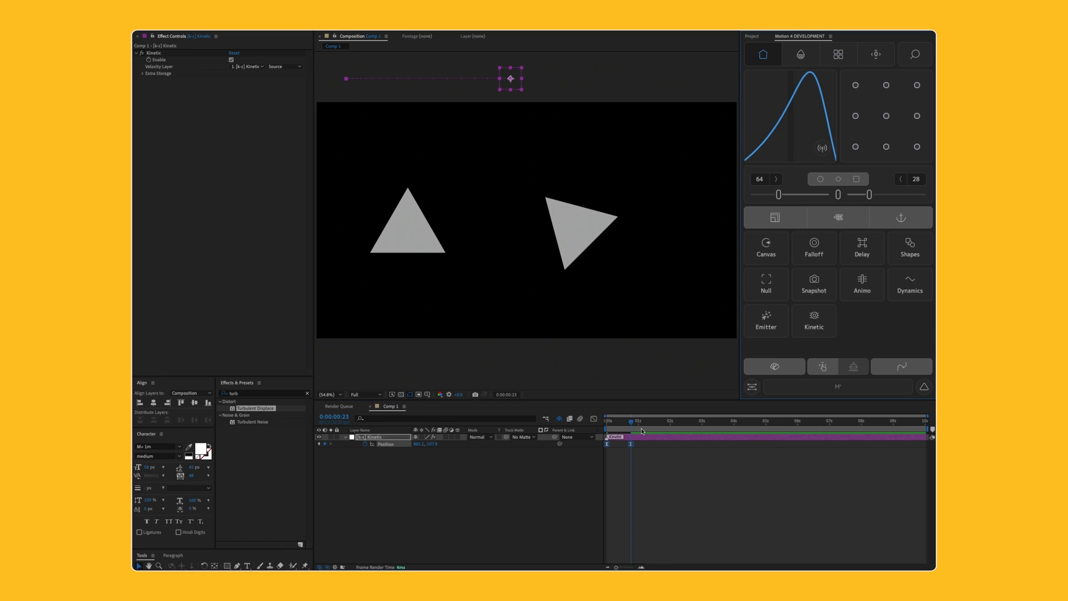
key("Home")
left_click(476, 505)
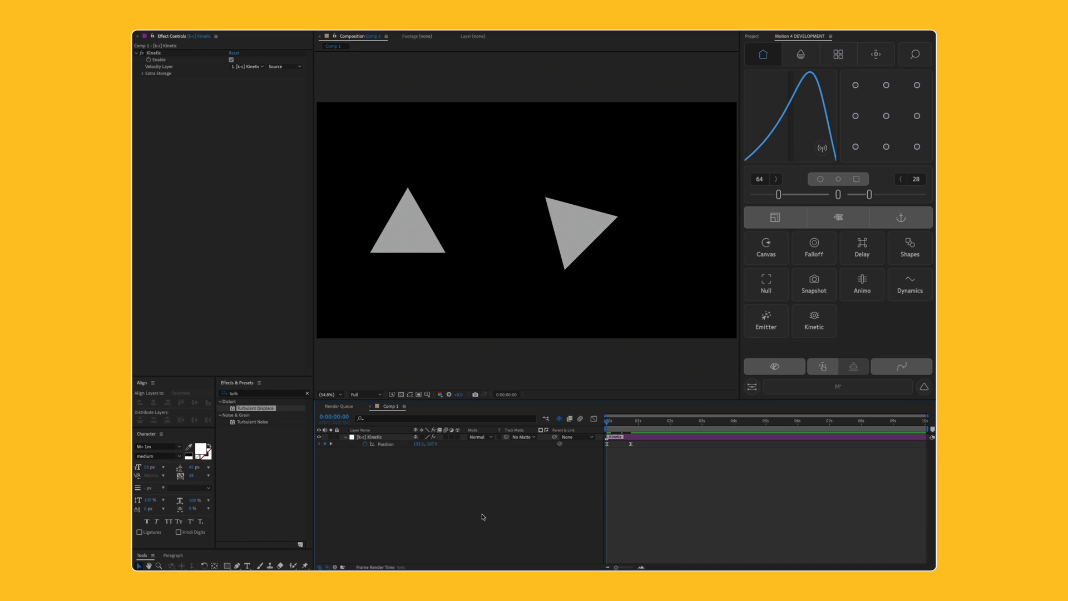
key("space")
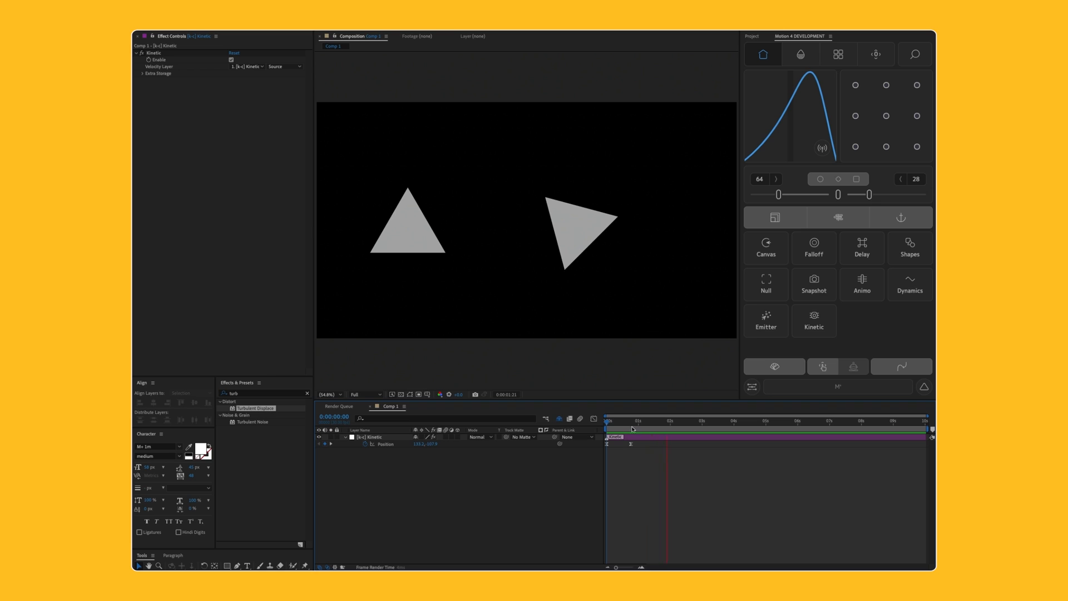
key("space")
Step: At 0:00:01:07, add a third Position keyframe with the Kinetic controller moved a little further right and slightly up
left_click_drag(607, 423, 645, 437)
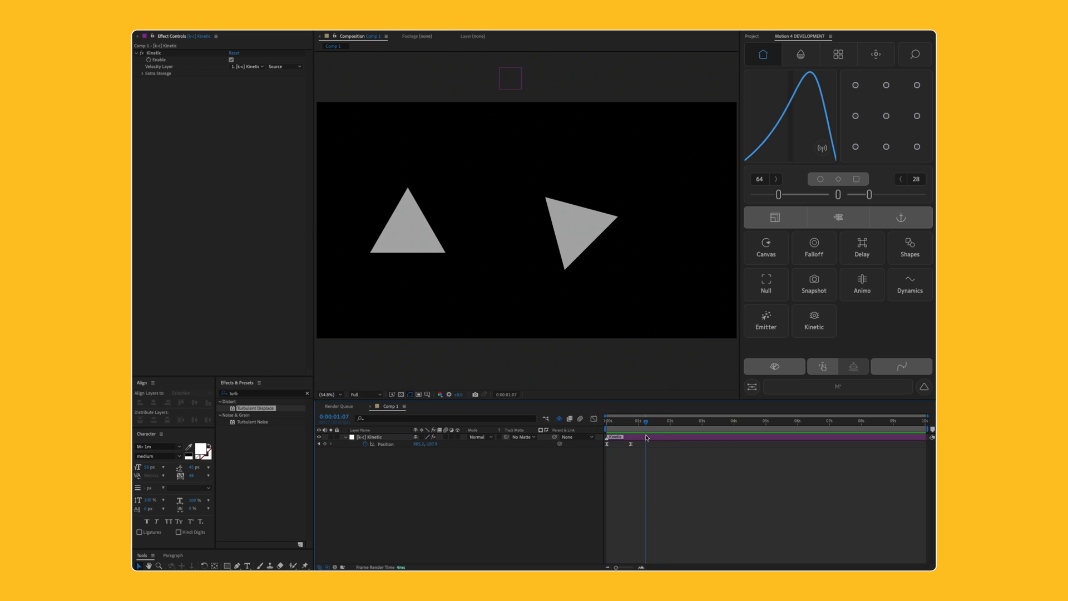
left_click(510, 76)
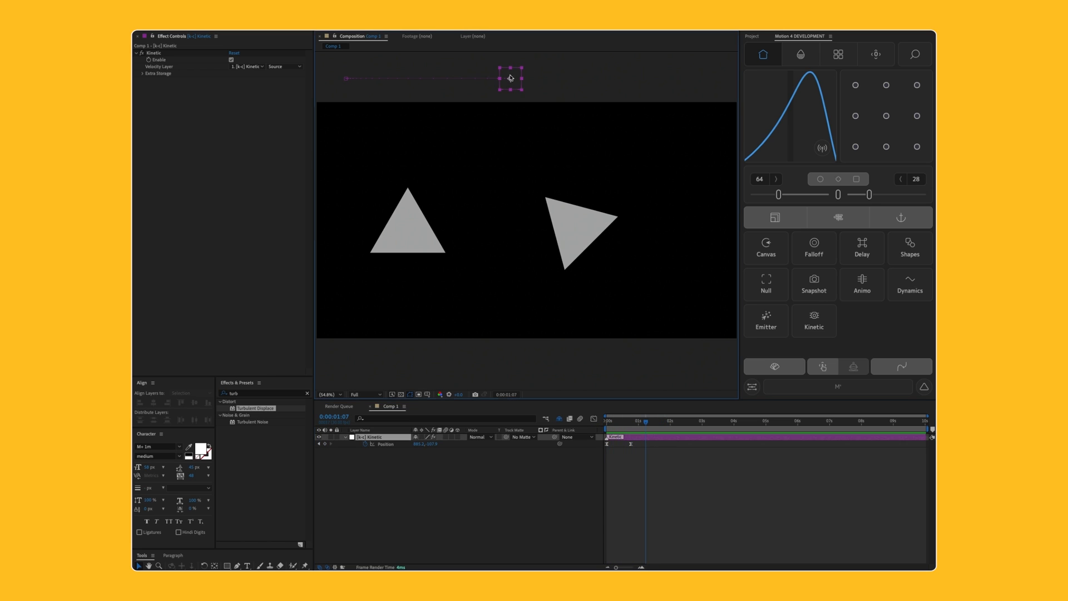
left_click_drag(510, 77, 578, 53)
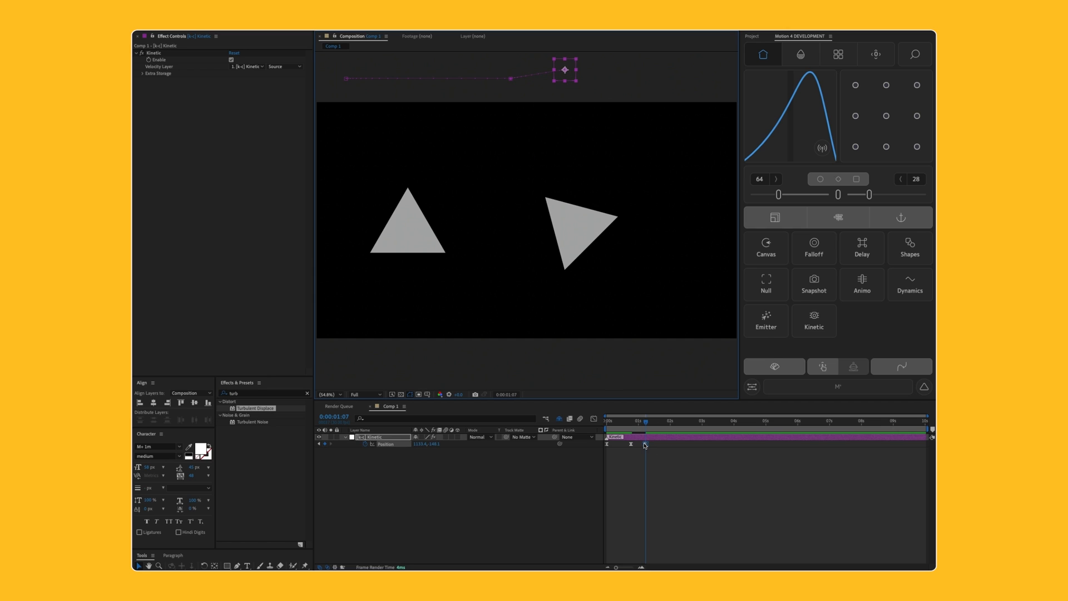
Step: Set the easing of all three Position keyframes to 97 and 16, and preview the animation from the start
left_click_drag(661, 469, 604, 436)
left_click_drag(813, 86, 827, 82)
left_click_drag(646, 422, 562, 425)
left_click(486, 525)
key("space")
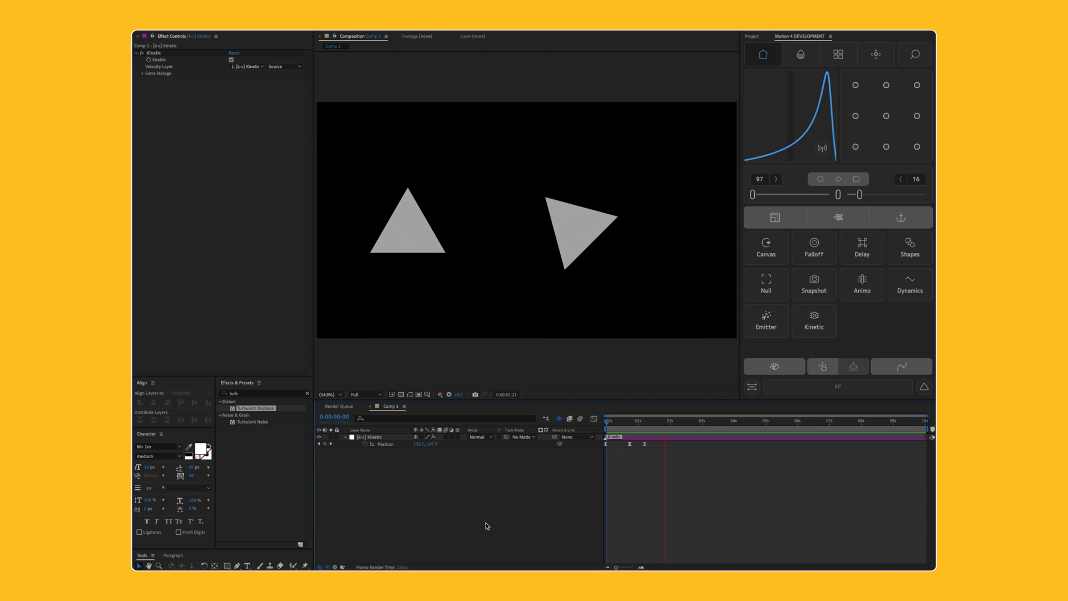
key("space")
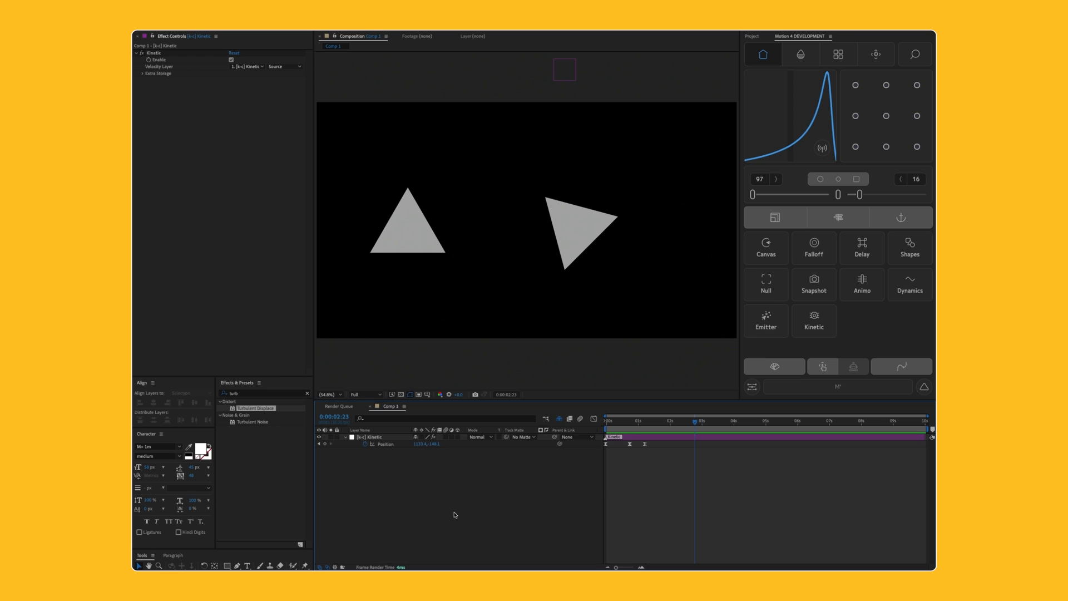
left_click(385, 444)
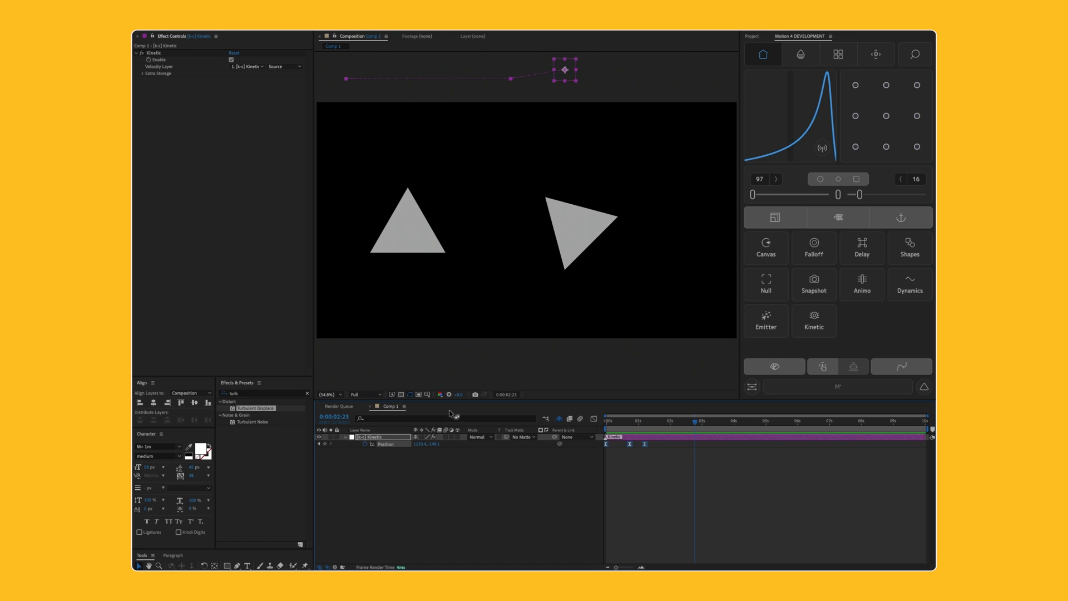
left_click(406, 489)
left_click(831, 58)
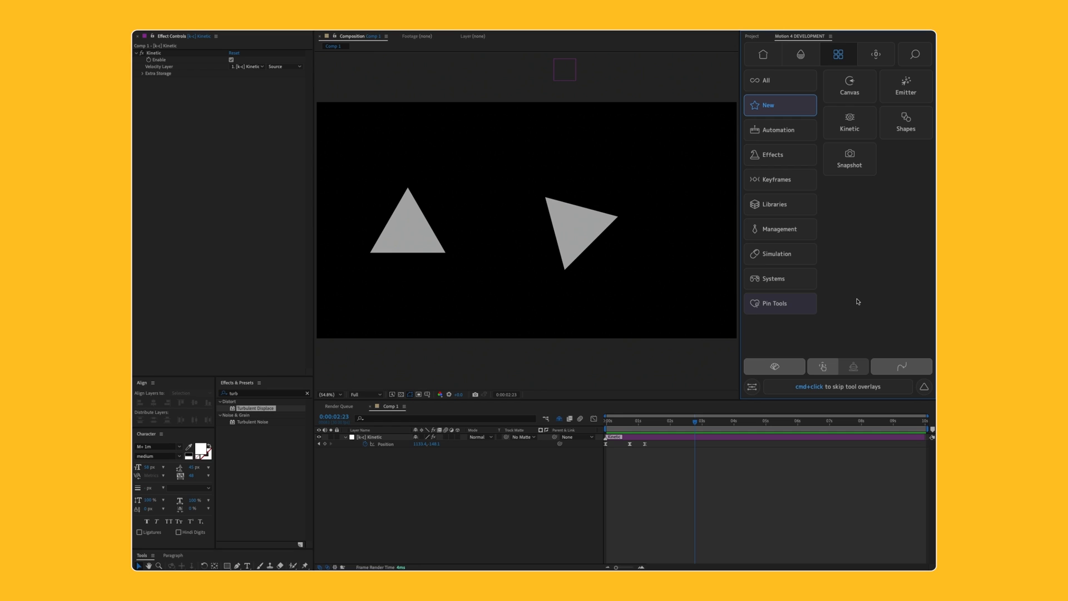
left_click(755, 61)
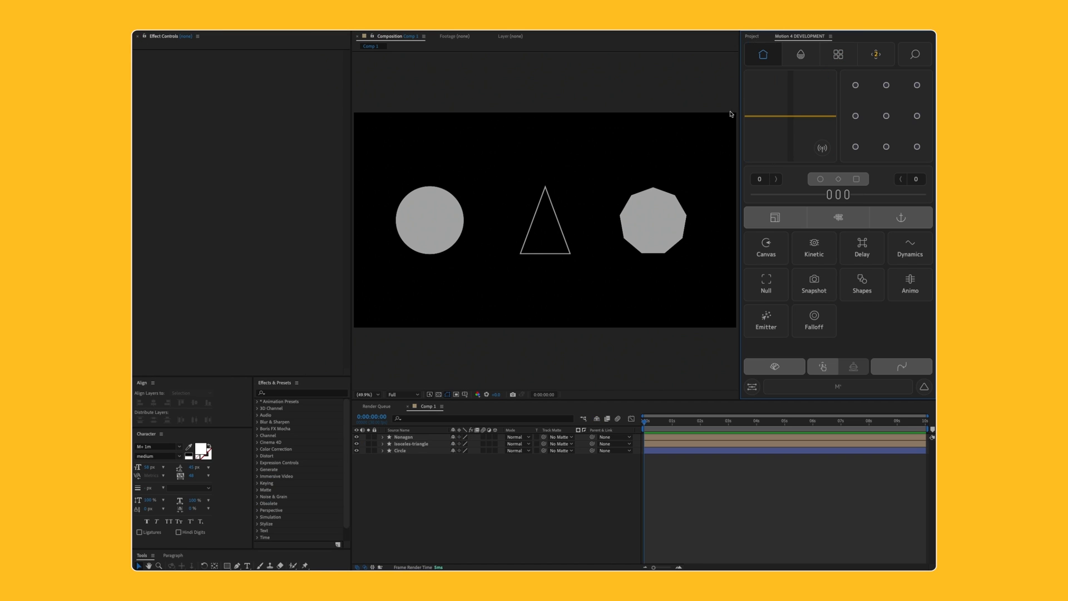
left_click_drag(402, 154, 664, 262)
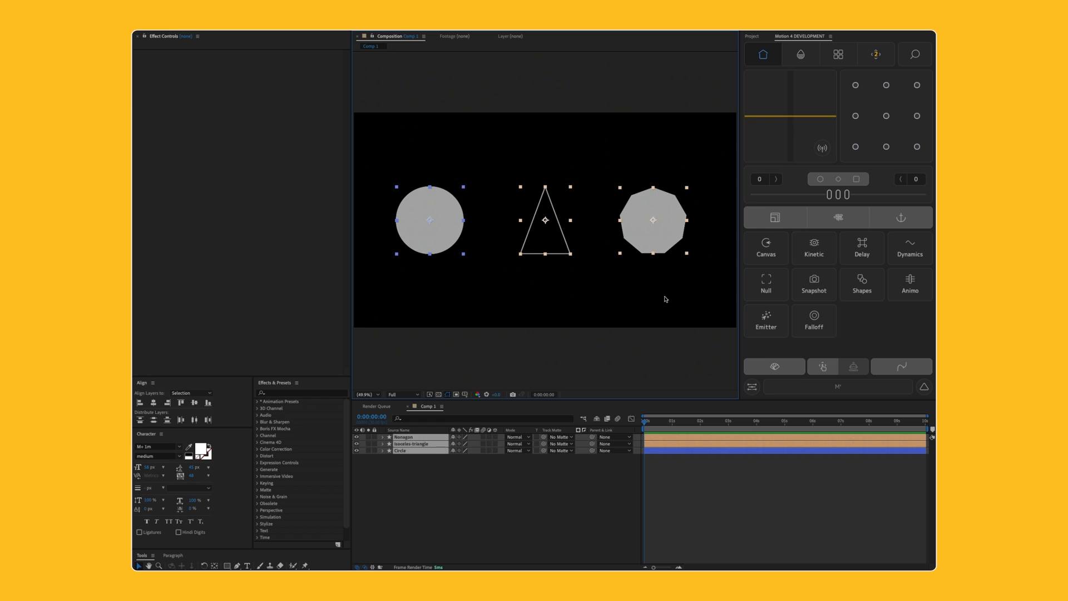
left_click(618, 325)
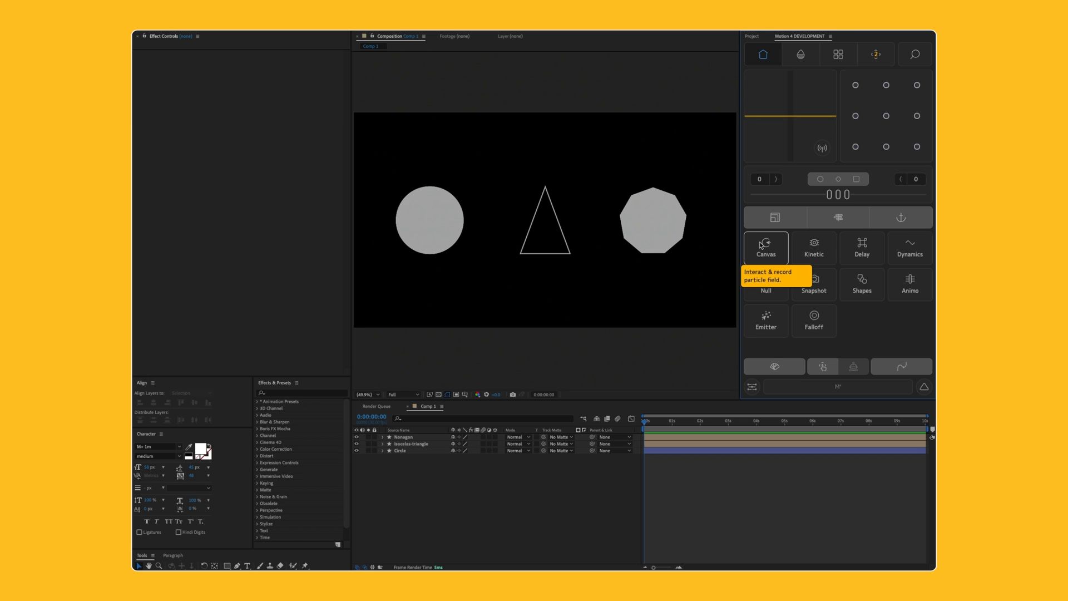
Step: Reorder Motion's home grid so that Delay comes first and Canvas ends the first row
left_click_drag(760, 245, 781, 282)
left_click_drag(785, 329, 905, 290)
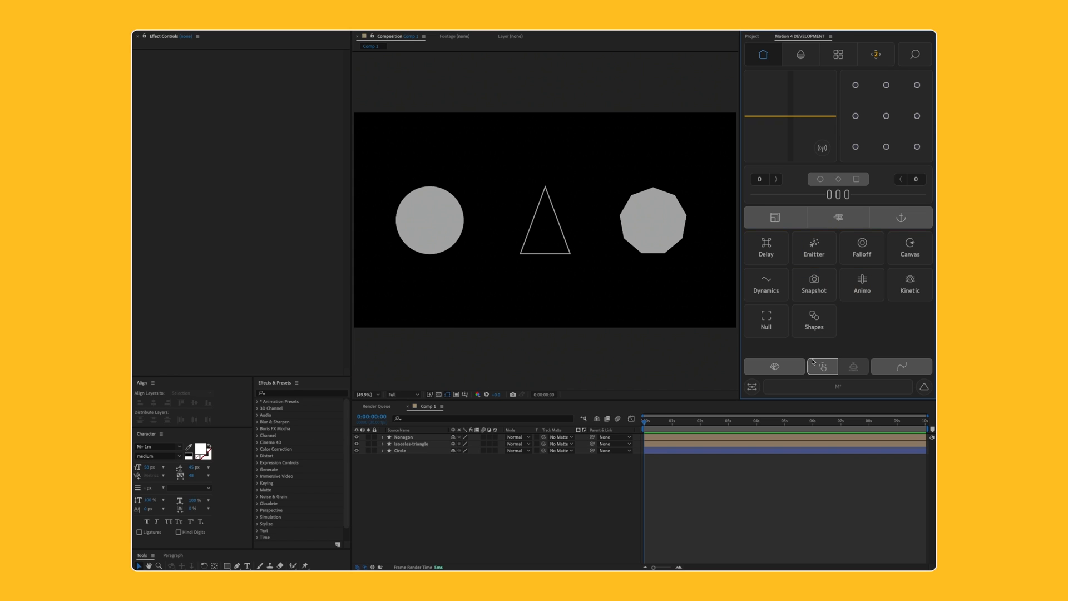
Step: Examine the color palettes and the default easings in the Easing Library, closing each
left_click(774, 365)
left_click_drag(813, 211, 813, 146)
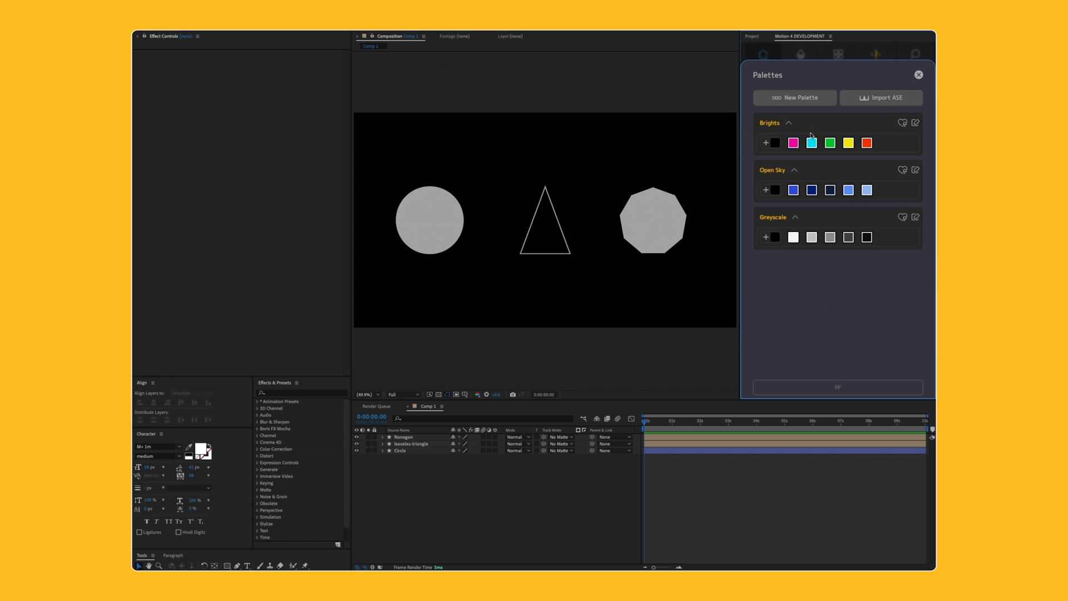
left_click(918, 75)
left_click(888, 367)
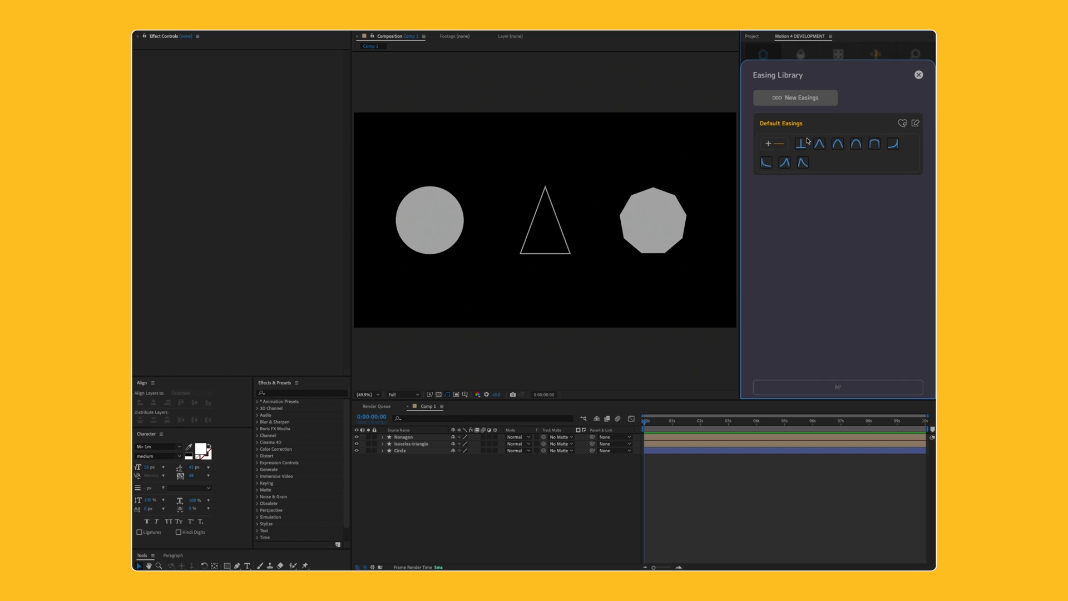
left_click(919, 75)
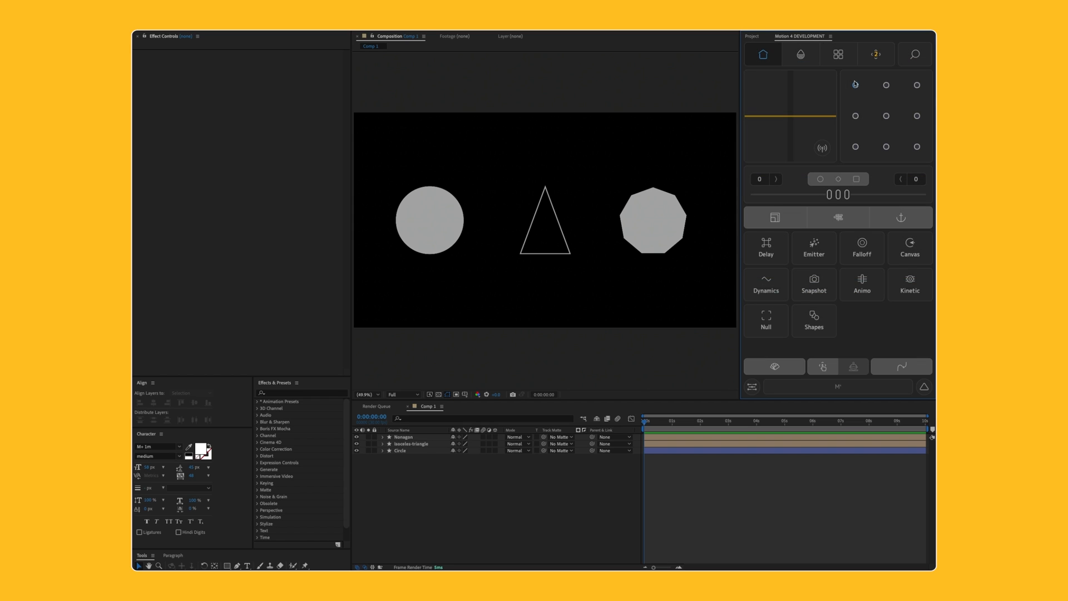
Step: Move the second layer group above the first, and reorder the home grid with Emitter first and Falloff starting the second row
left_click(875, 54)
left_click_drag(784, 160, 785, 112)
left_click(763, 54)
left_click_drag(781, 250, 760, 283)
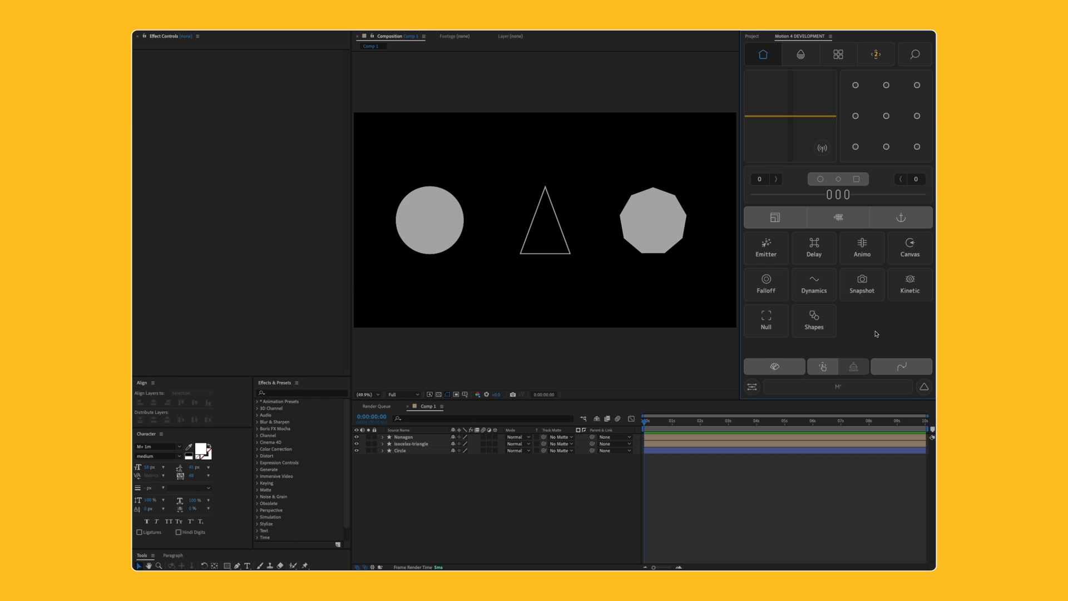
Step: Add an equilateral triangle with Fill on and Stroke off using Shapes, and place it above the gap between the circle and isosceles triangle
left_click(813, 322)
left_click(896, 315)
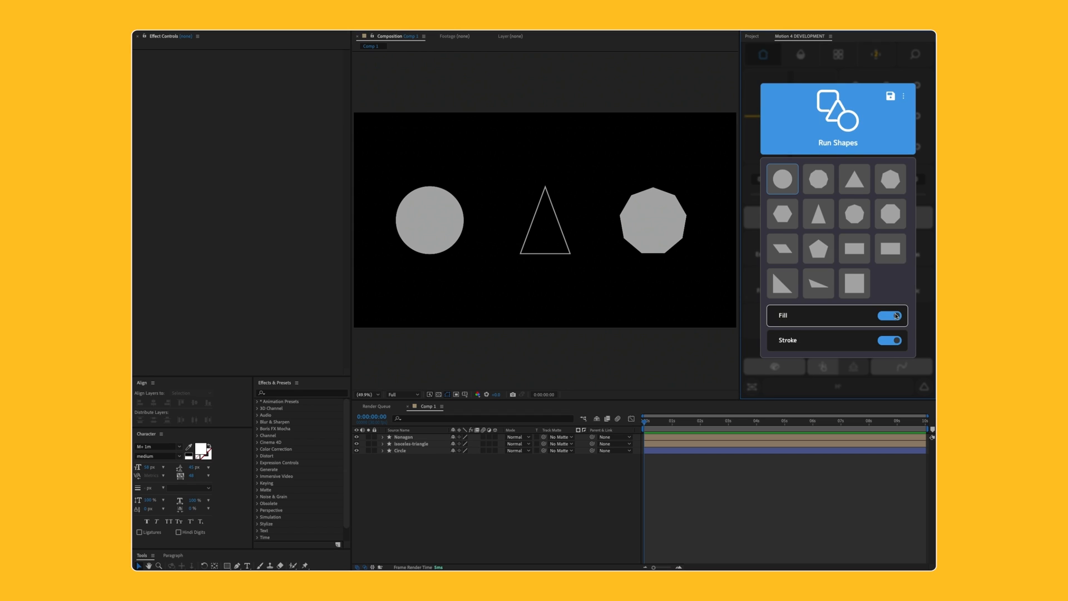
left_click(895, 316)
left_click(893, 341)
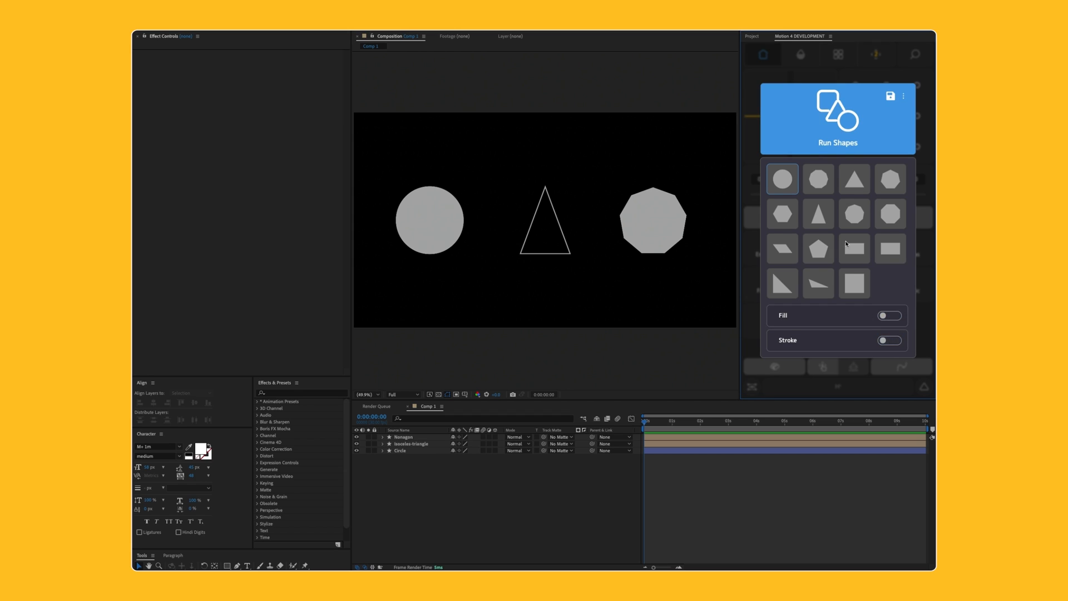
left_click(891, 315)
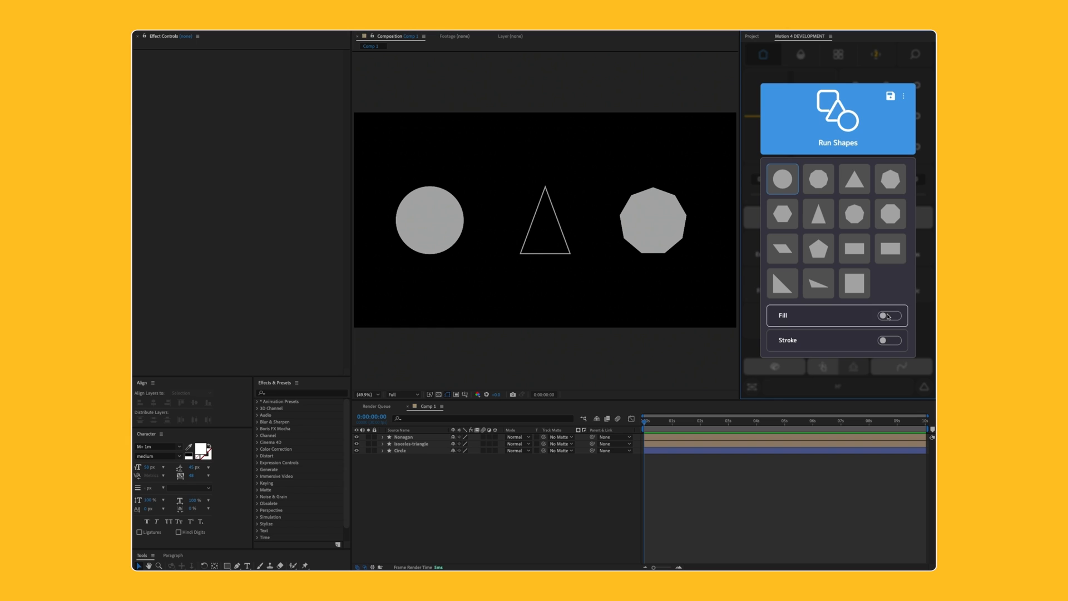
left_click(855, 179)
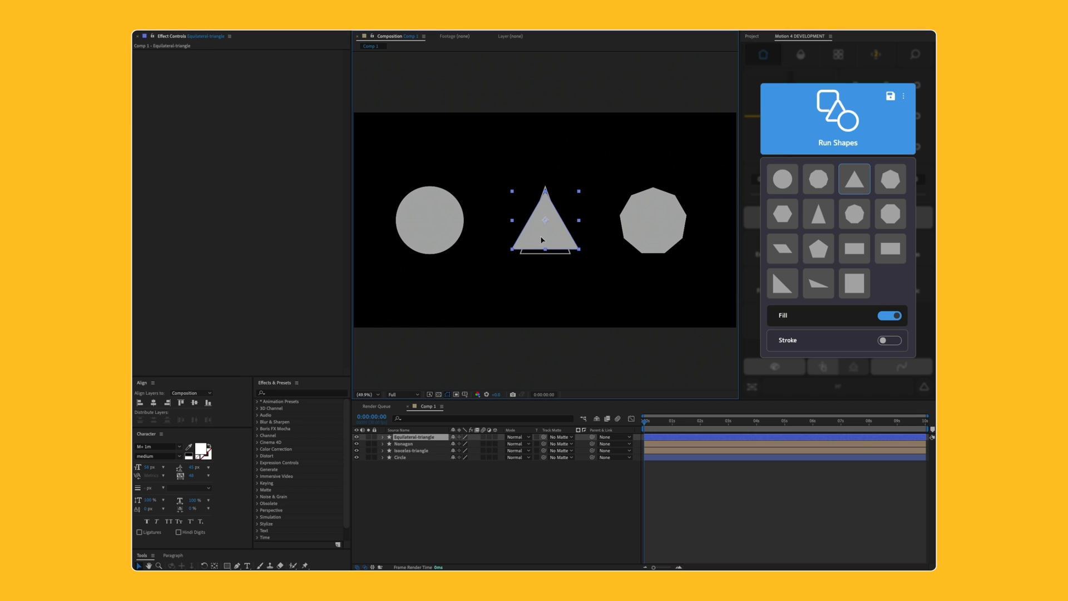
left_click_drag(536, 223, 492, 169)
Step: Add a second equilateral triangle with Fill off and Stroke on, and place it beside the filled triangle on its right
left_click(889, 315)
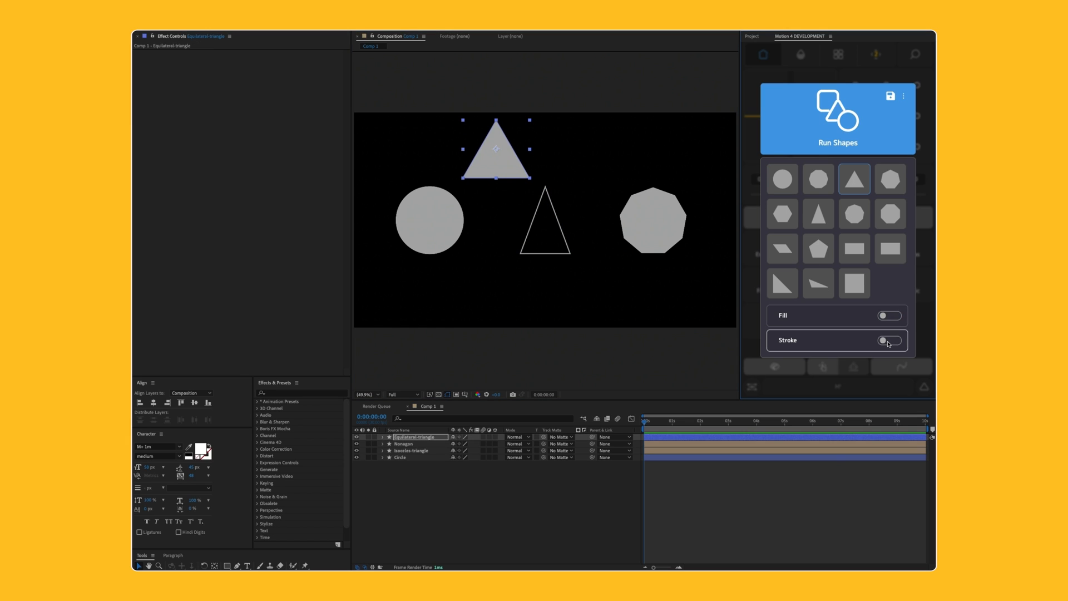
left_click(889, 340)
left_click(854, 183)
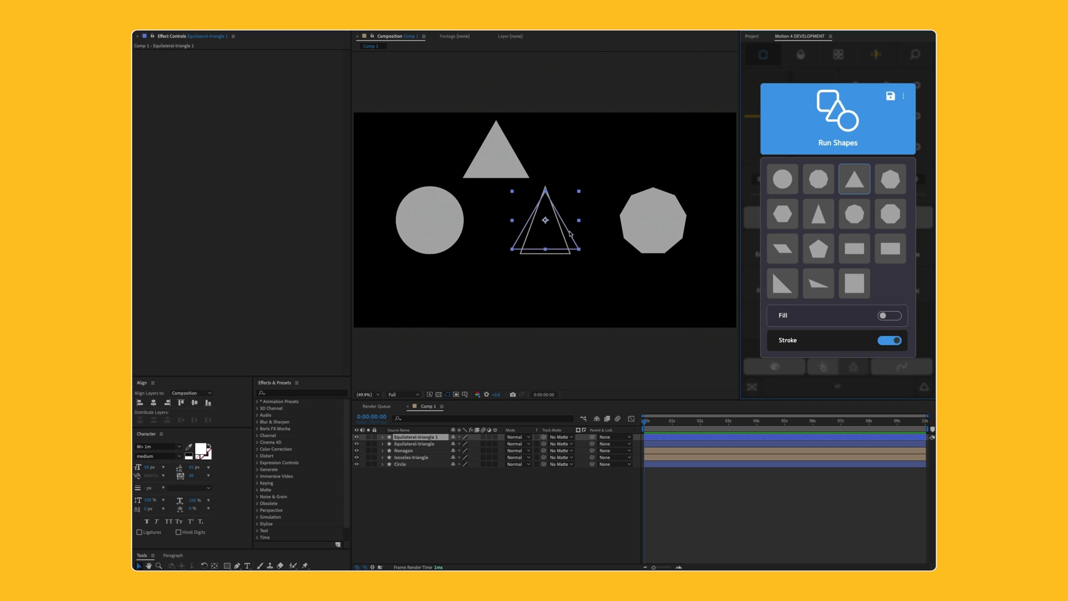
left_click_drag(570, 235, 605, 149)
left_click(646, 148)
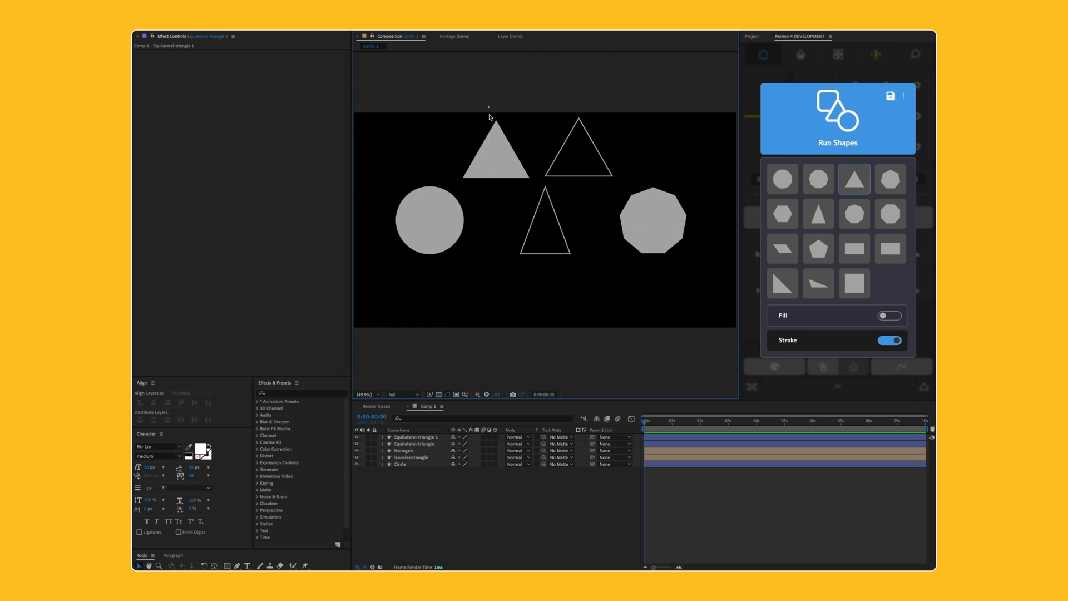
Step: Add both new equilateral triangles to the layer group "other"
left_click_drag(488, 114, 618, 162)
left_click(875, 54)
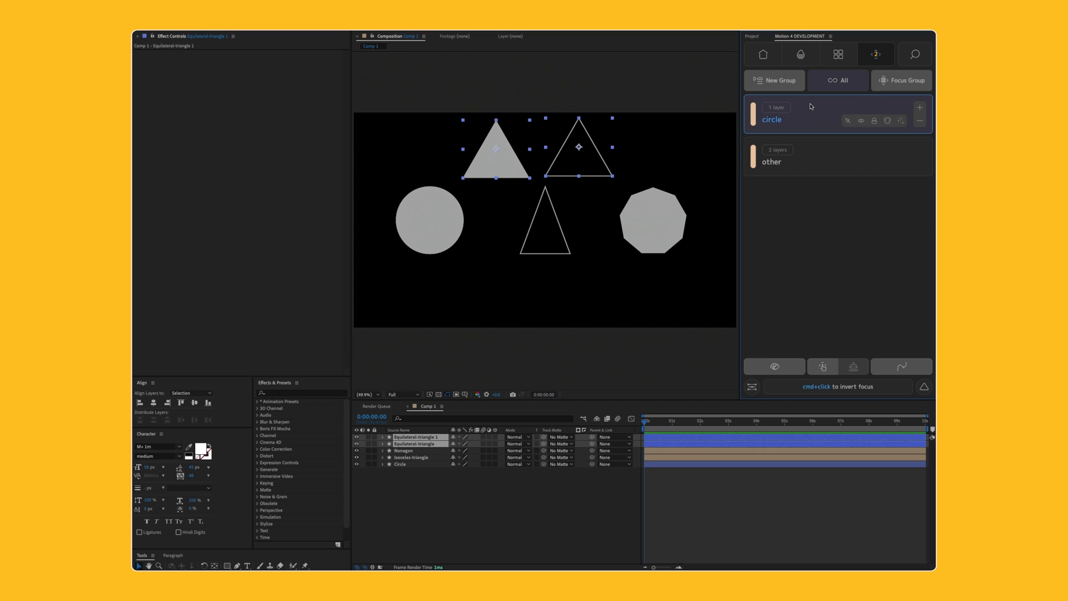
left_click(792, 172)
mouse_move(803, 147)
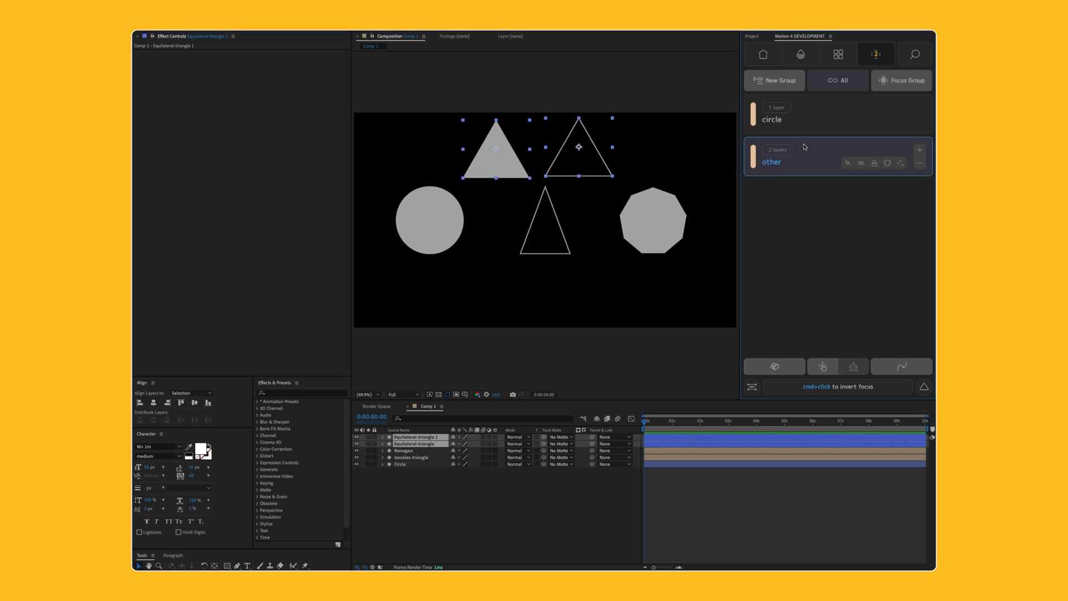
left_click(919, 150)
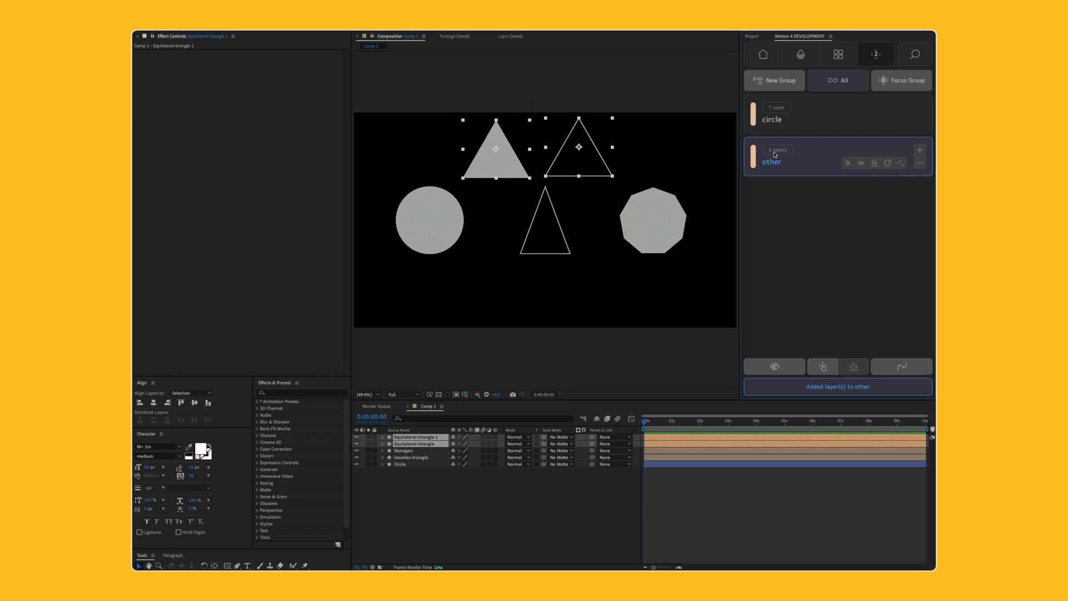
Step: Change the group color of "other" to red and deselect the layers
left_click(752, 163)
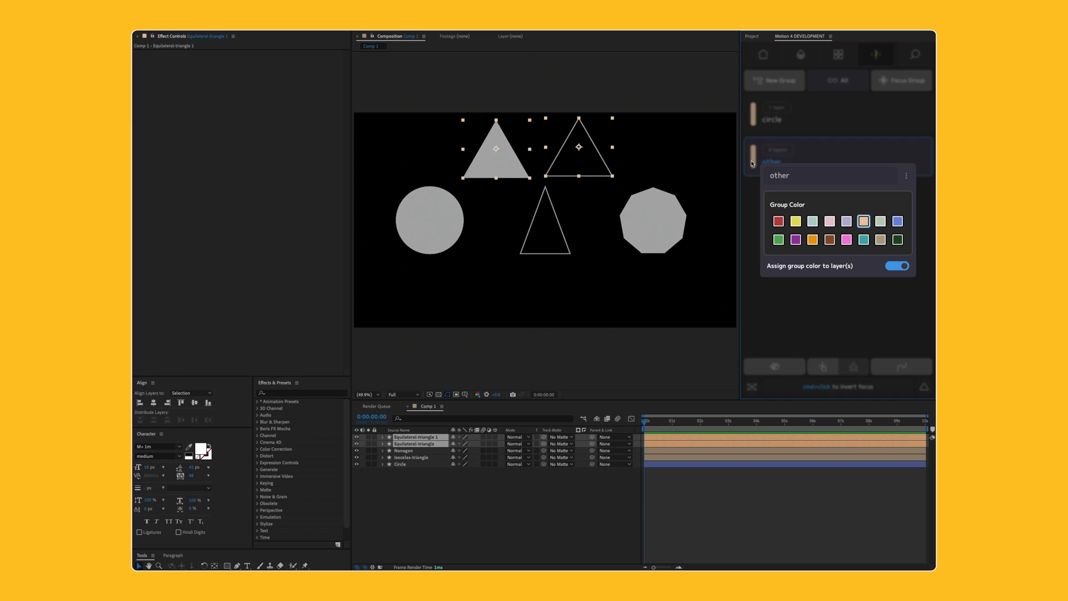
left_click(778, 221)
left_click(801, 313)
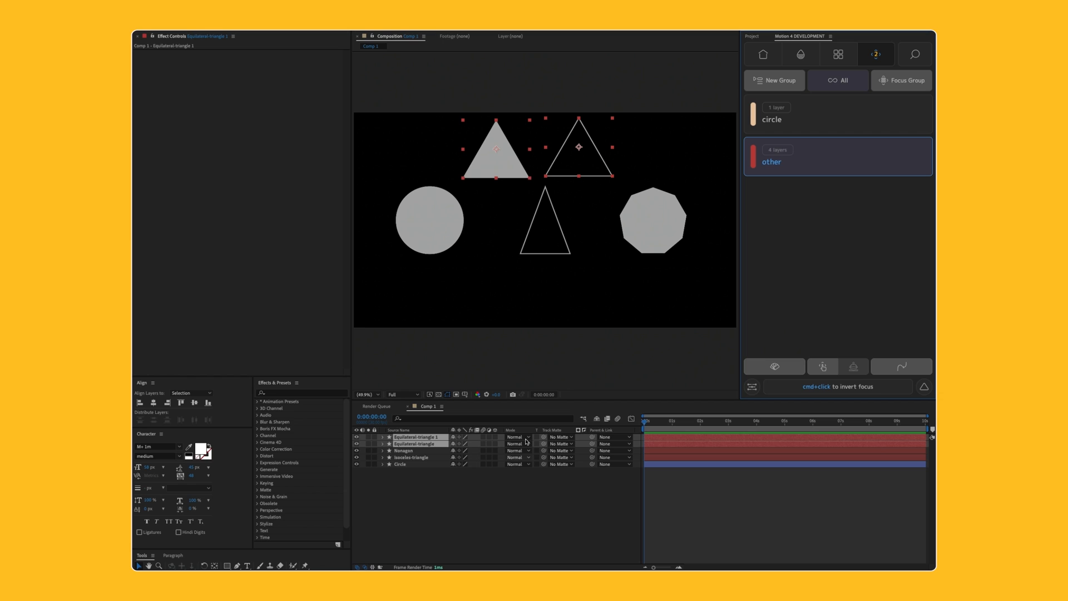
left_click(426, 489)
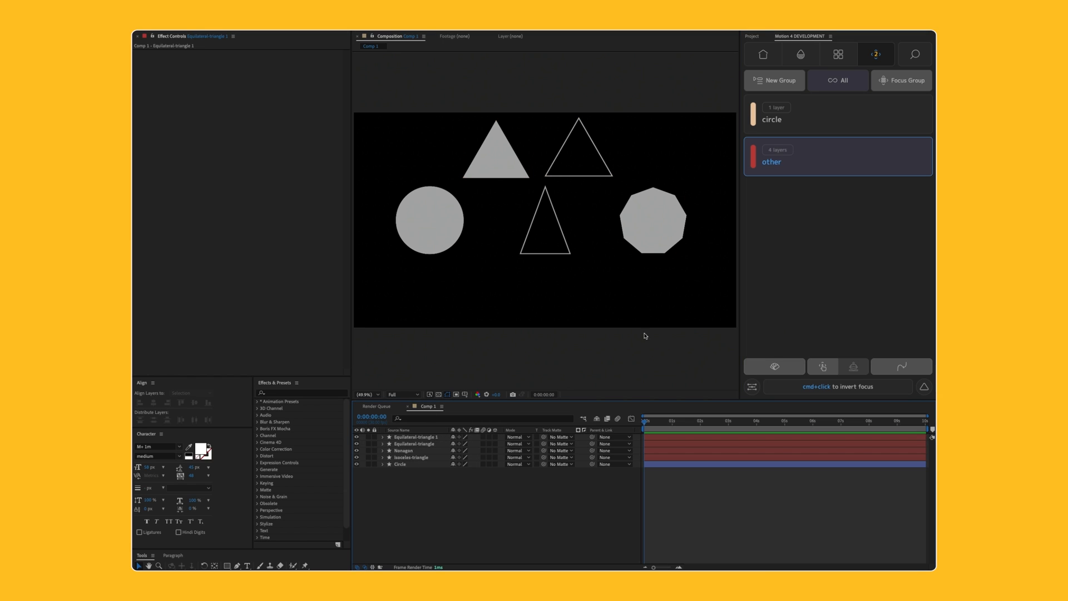
Step: Highlight the layer groups "circle" and "other" together, hide all their layers, and make the layers visible again
mouse_move(803, 173)
mouse_move(816, 119)
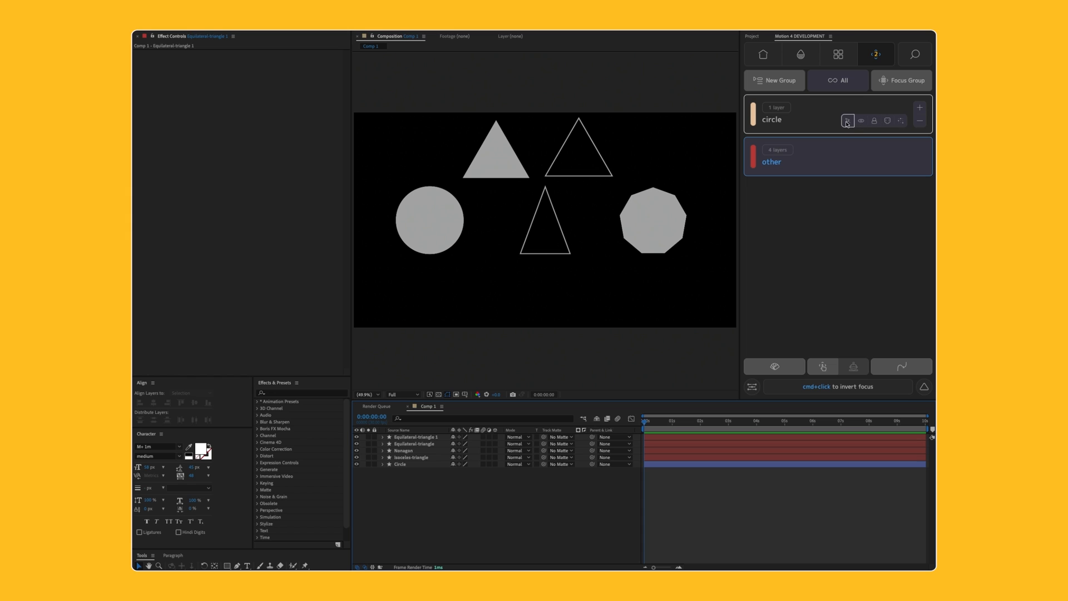
mouse_move(890, 165)
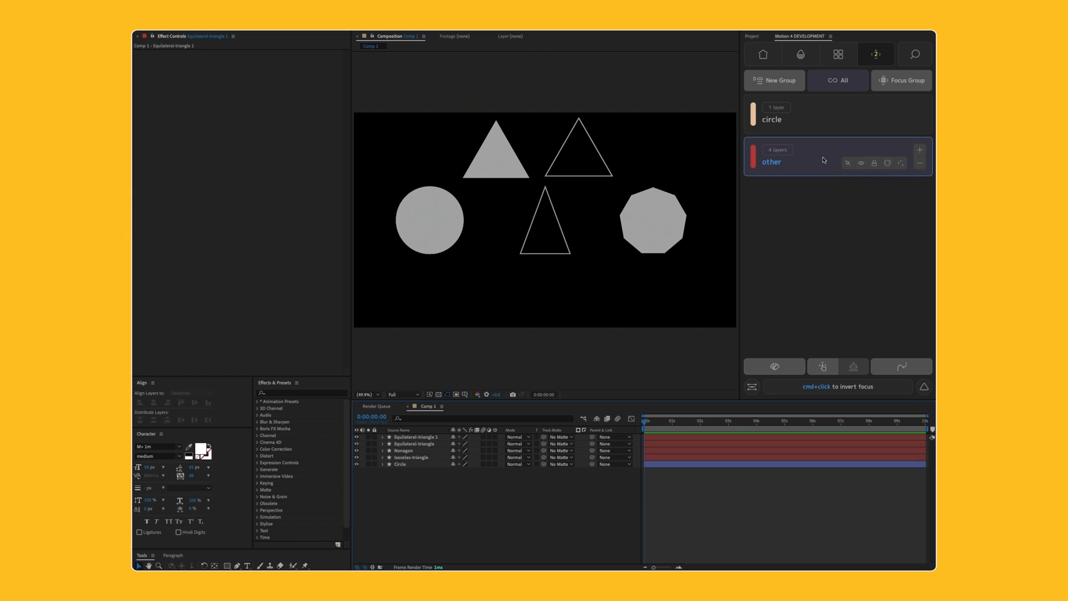
left_click(808, 131)
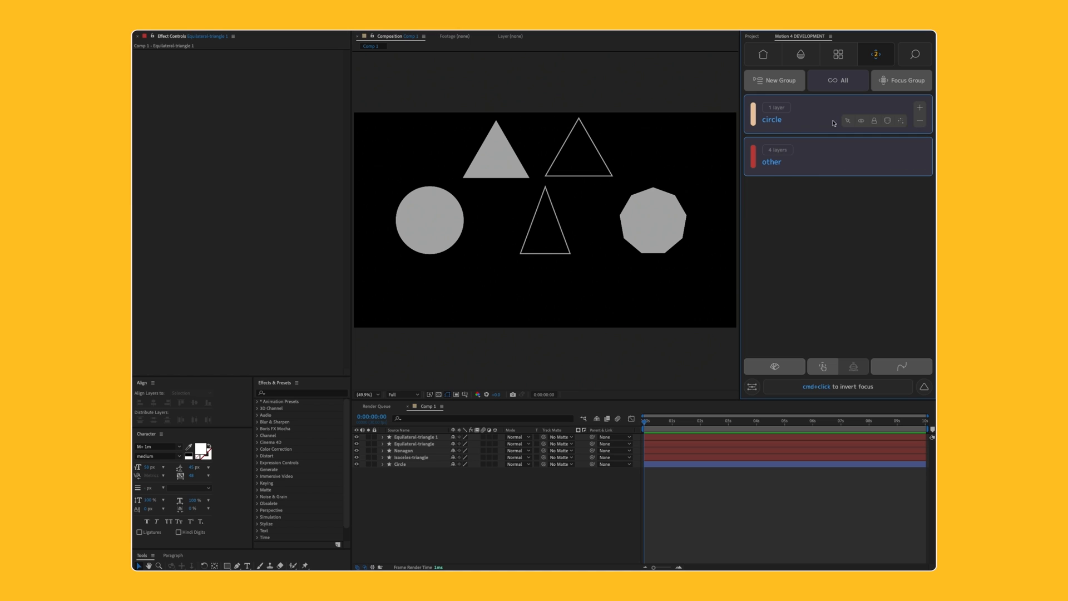
left_click(860, 121)
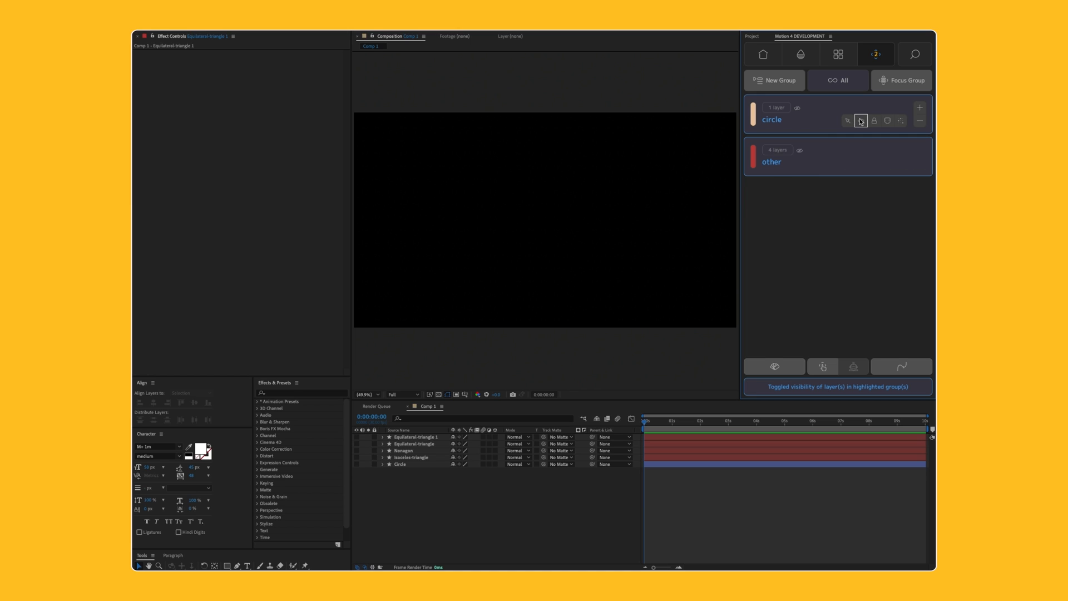
left_click(797, 109)
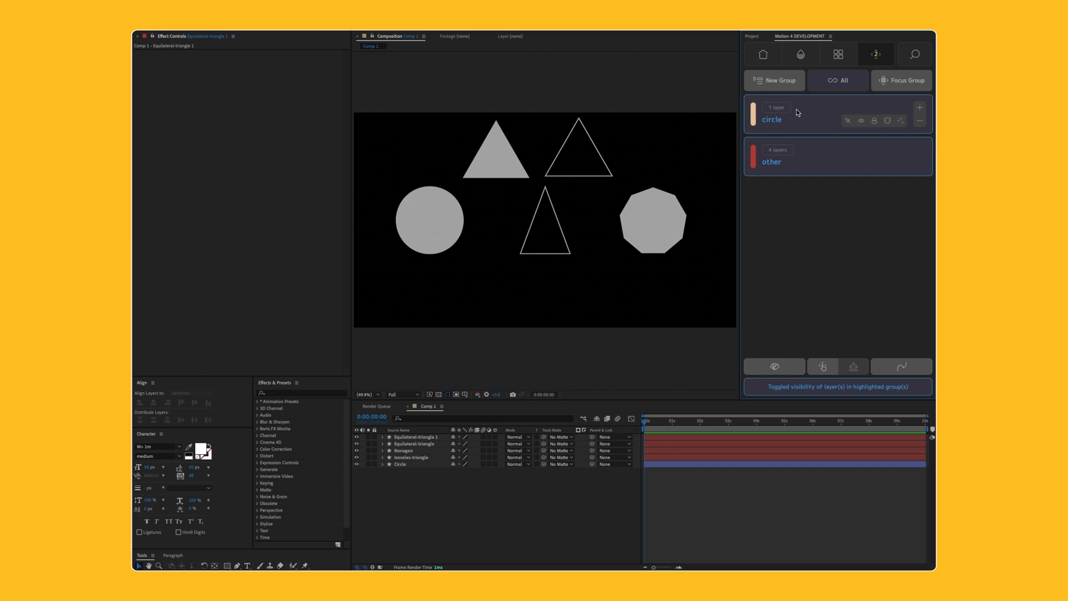
Step: Keep only the group "circle" highlighted, isolate its layer with Focus Group, and restore all layers with Refocus
left_click(799, 164)
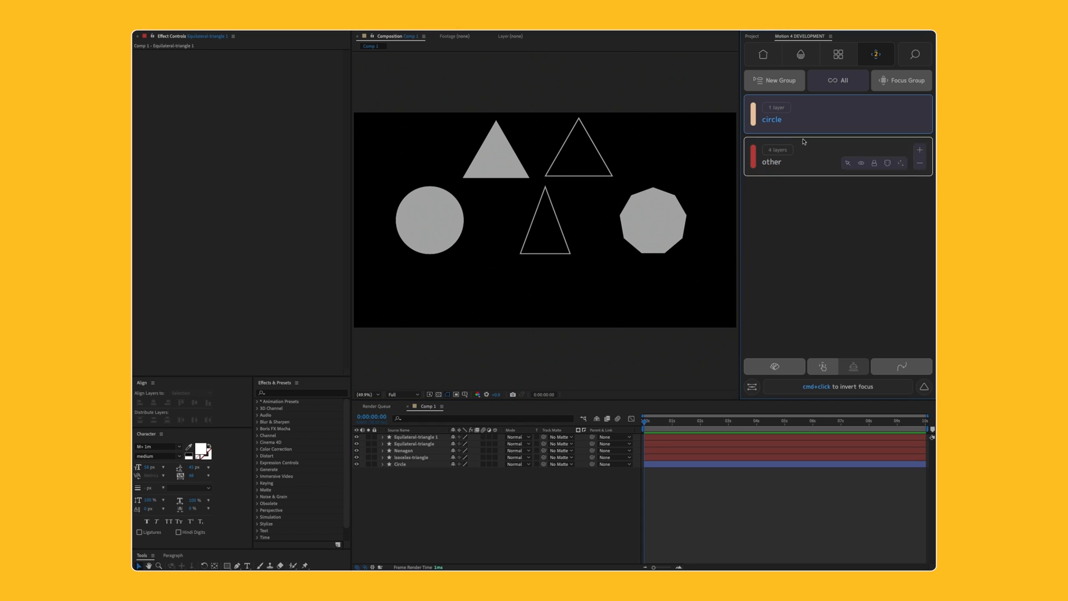
mouse_move(802, 120)
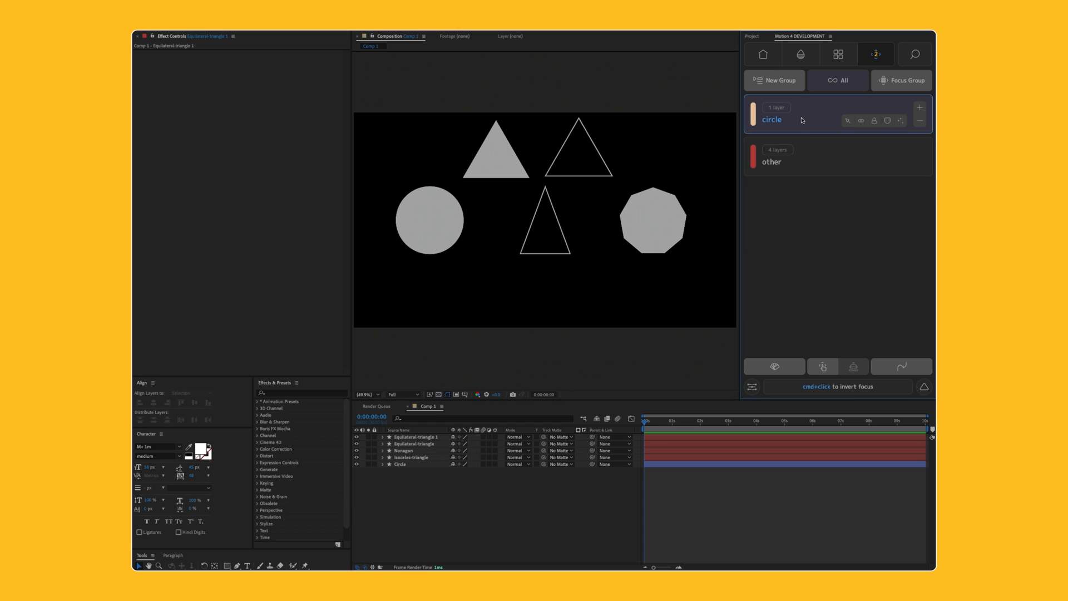
left_click(845, 368)
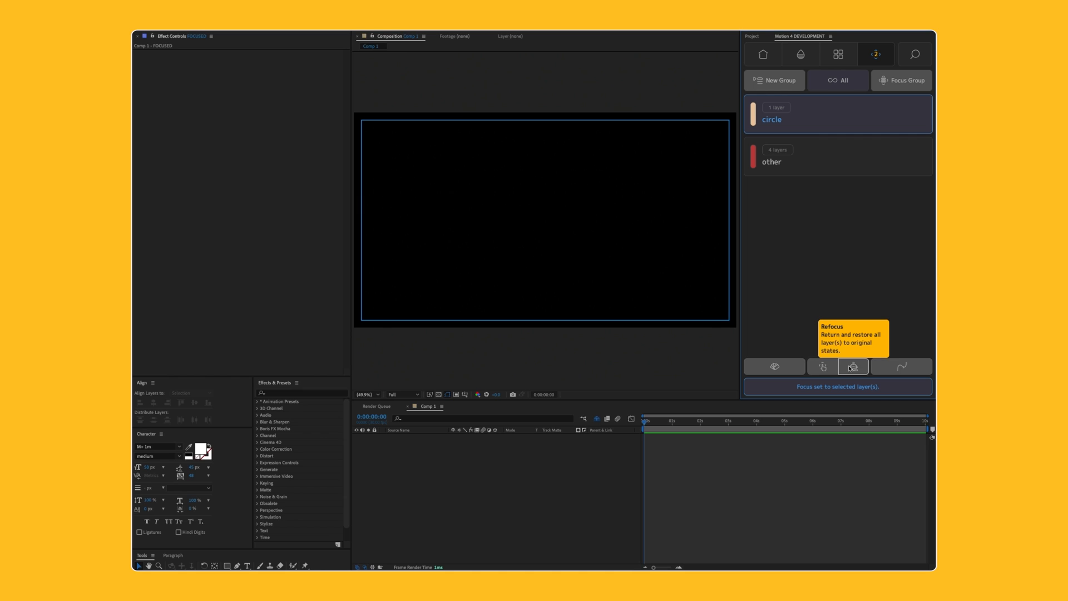
left_click(852, 367)
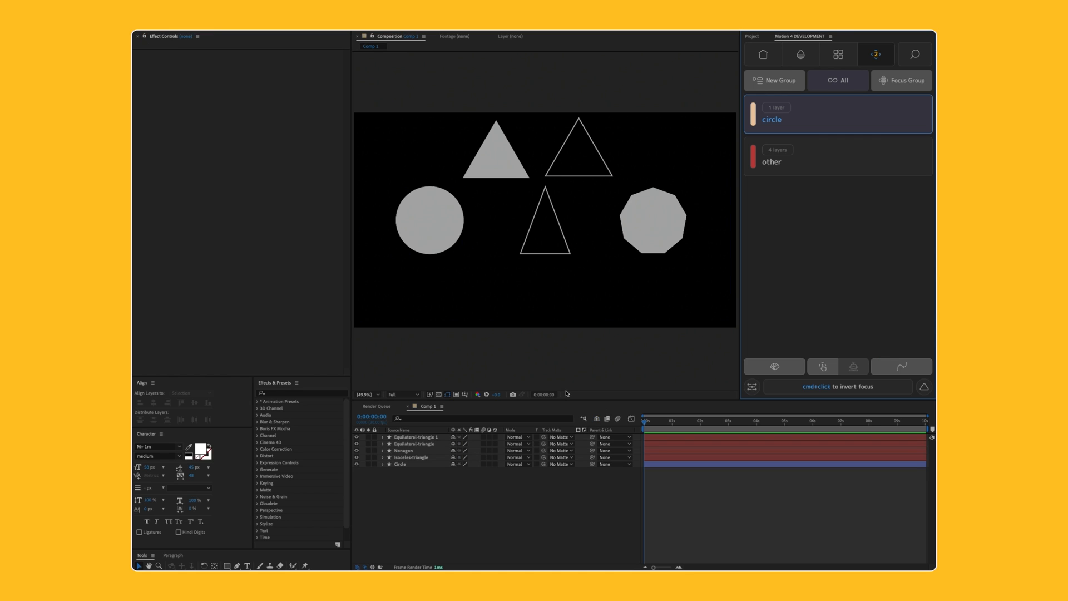
mouse_move(807, 108)
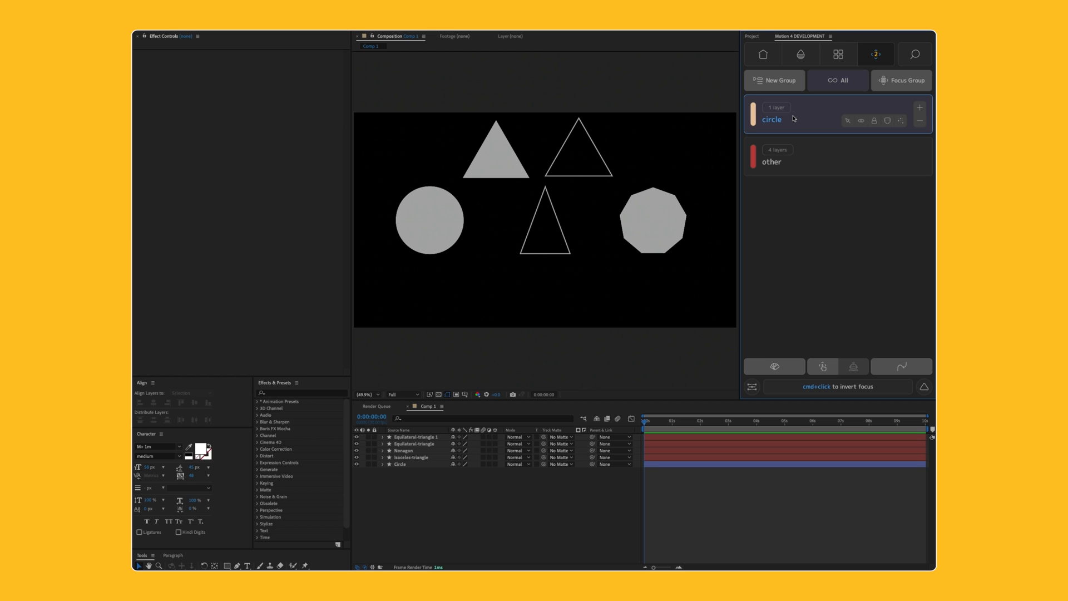
left_click(909, 83)
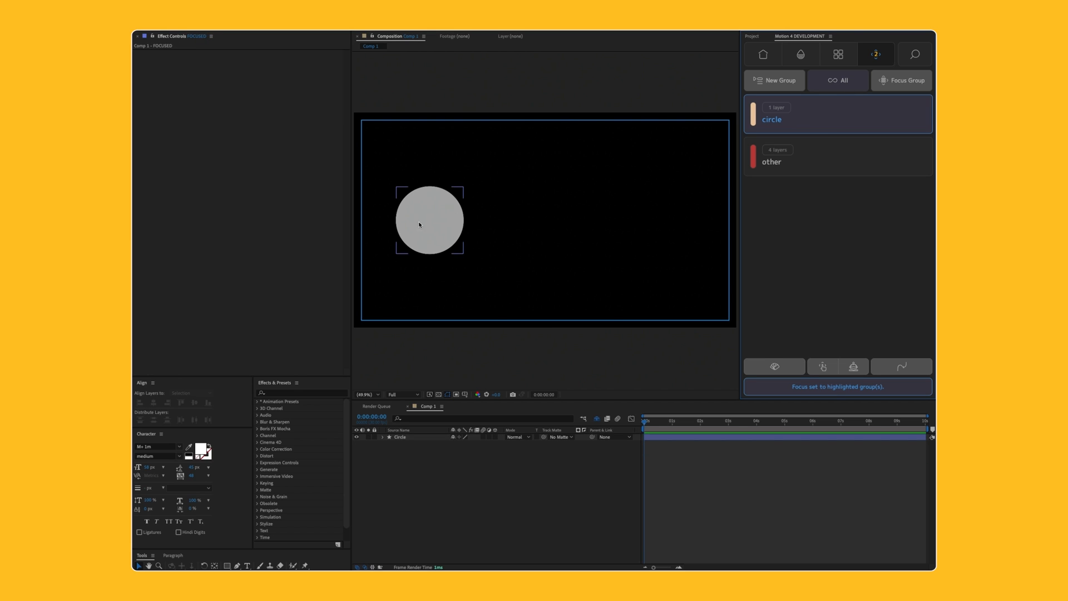
left_click(853, 366)
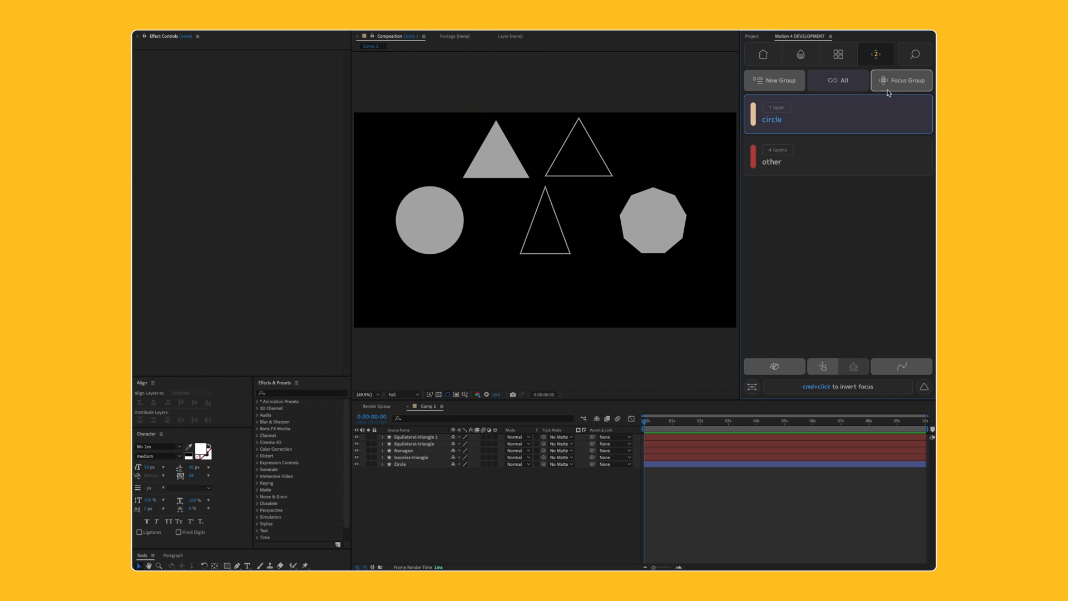
left_click(915, 85)
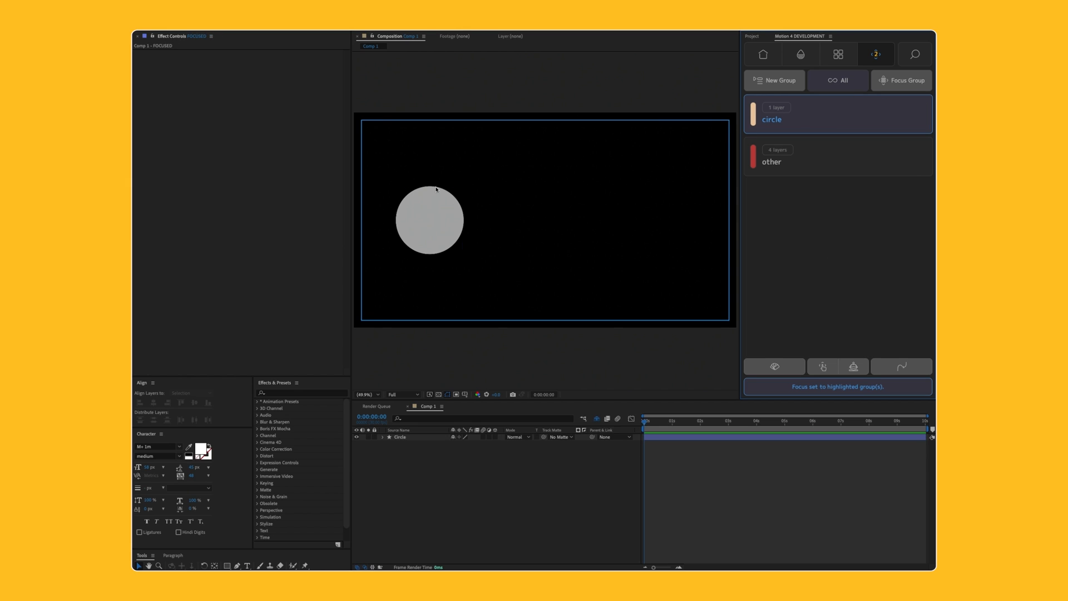
left_click(853, 366)
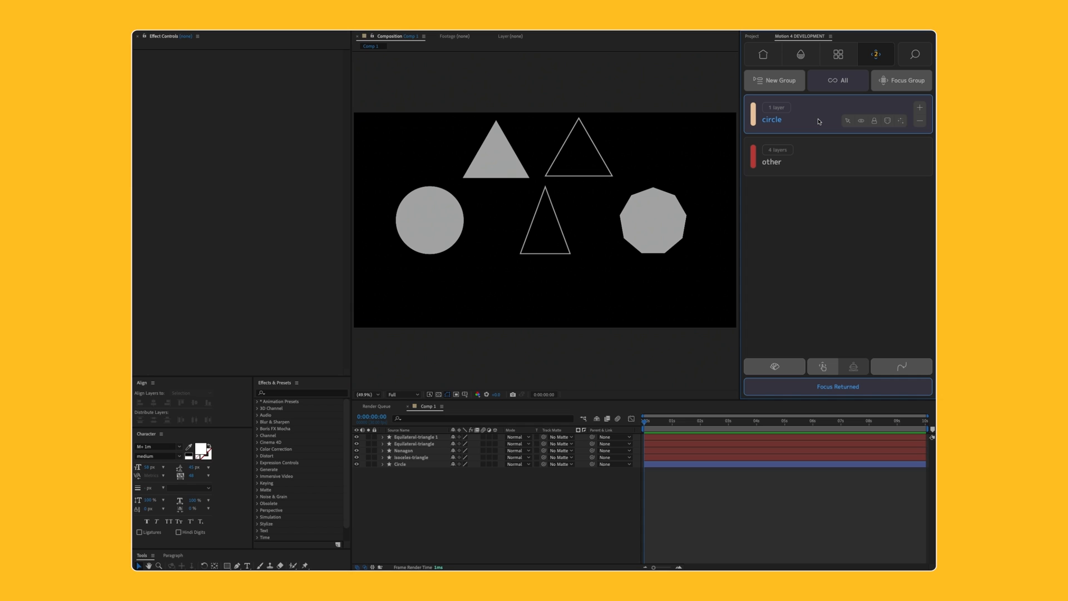
Step: Invert the group focus to isolate every layer outside "circle", and restore all layers with Refocus
left_click(900, 79, "alt")
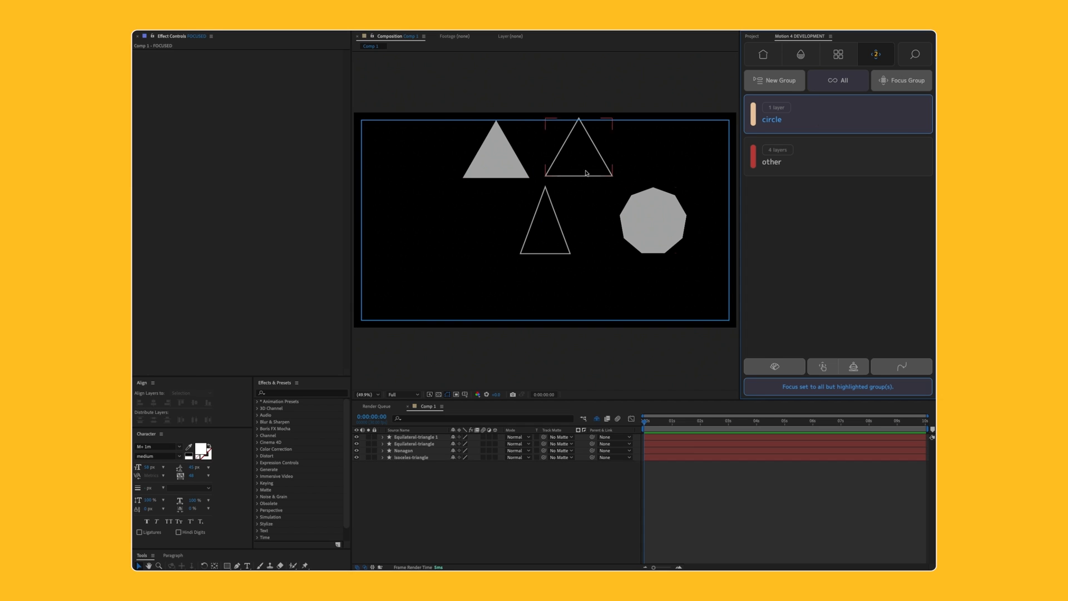
left_click(851, 368)
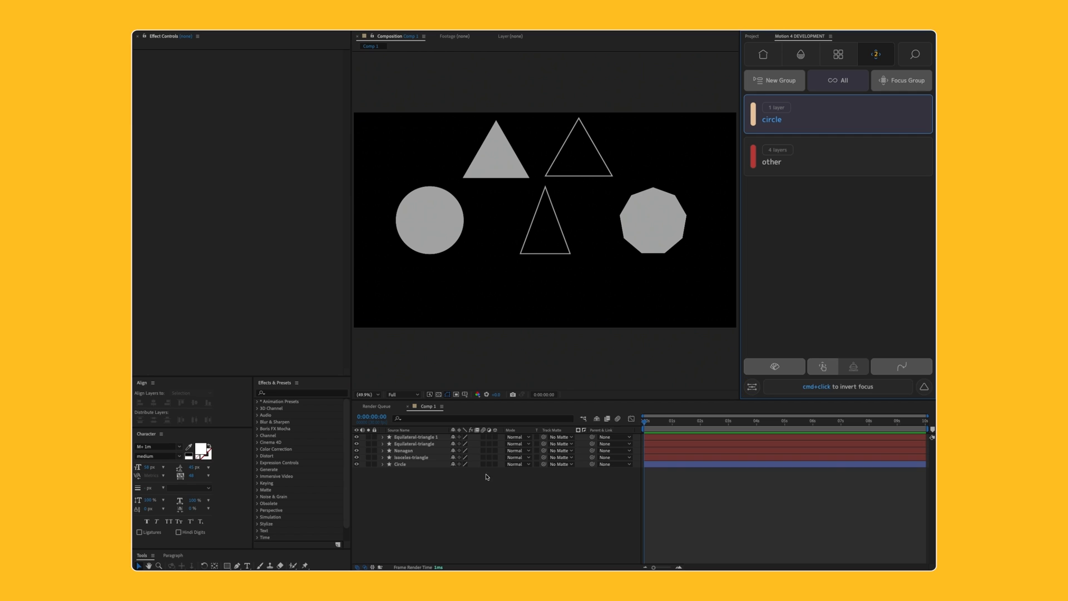
Step: Focus on the selected Nonagon, isosceles triangle and Circle layers, invert that focus to the equilateral triangles, and restore all layers
left_click_drag(462, 484, 414, 454)
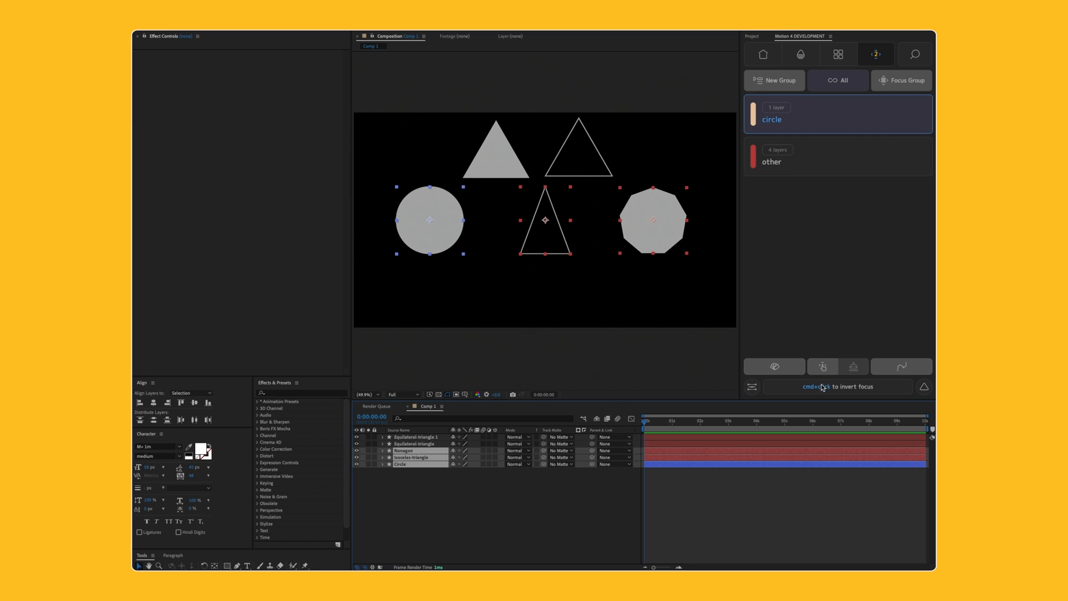
left_click(848, 368)
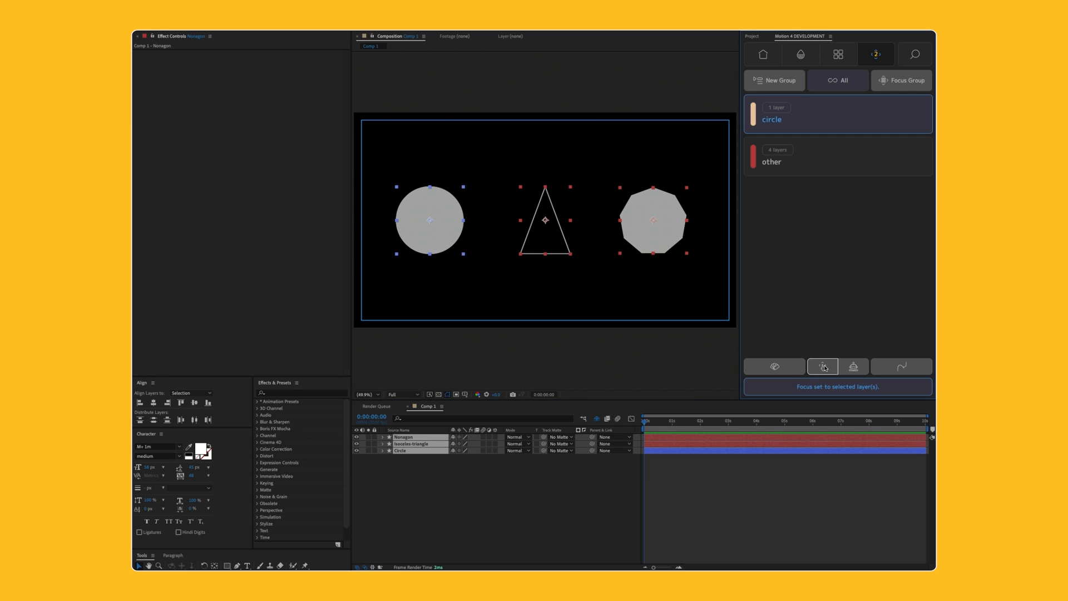
left_click(823, 367, "super")
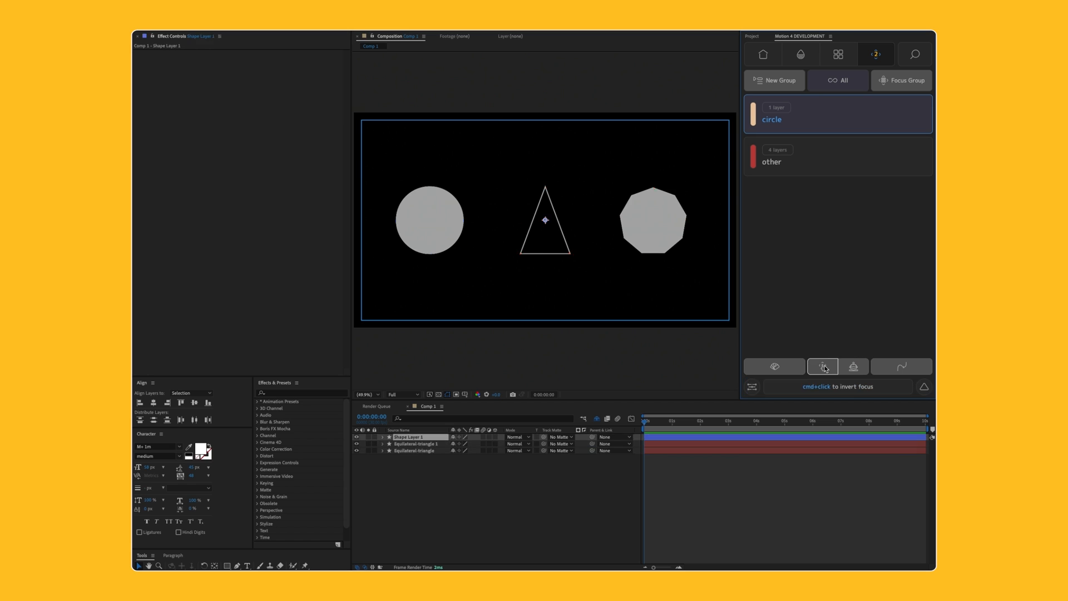
left_click_drag(498, 504, 393, 418)
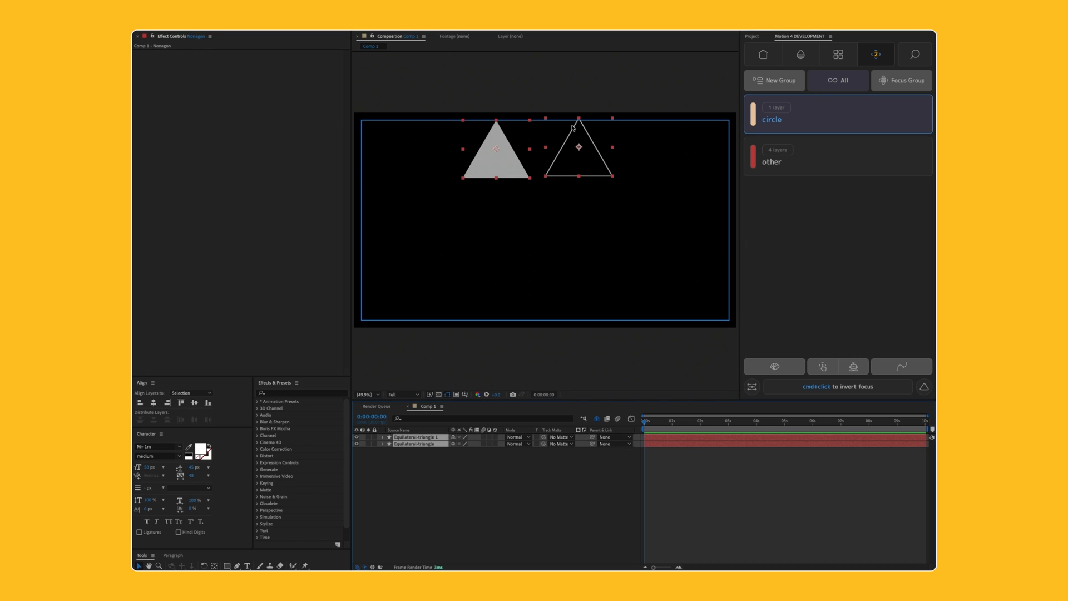
left_click(853, 365)
mouse_move(754, 151)
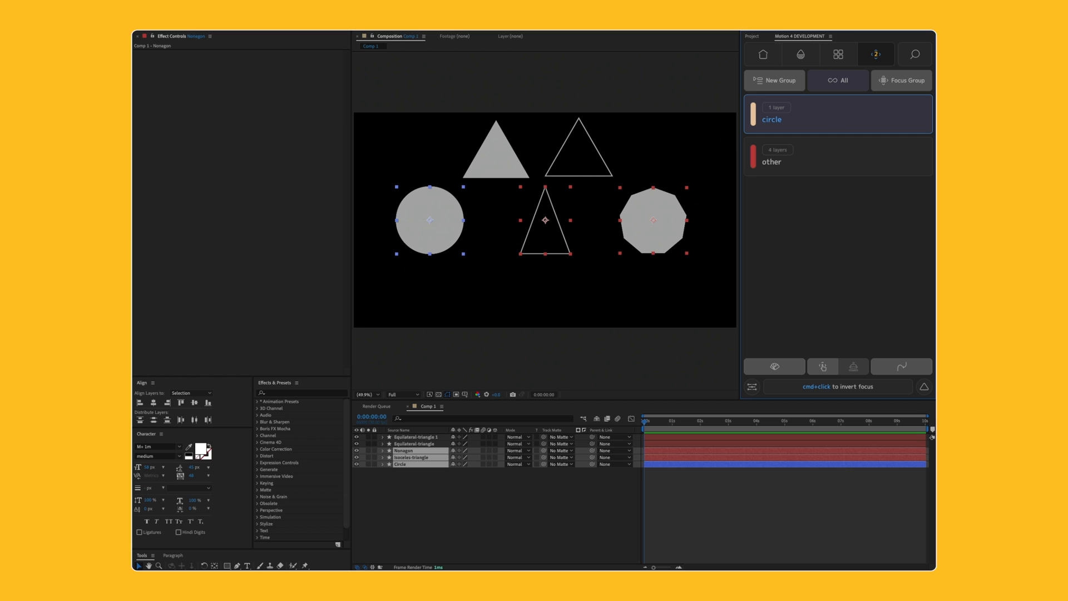
Step: Browse through Motion's home, color, tool library and layer group workspaces, and return to the home workspace
scroll(785, 38, "up", 1)
scroll(784, 39, "down", 1)
scroll(785, 38, "up", 1)
scroll(785, 38, "down", 1)
left_click(801, 54)
scroll(816, 53, "down", 3)
scroll(816, 53, "up", 3)
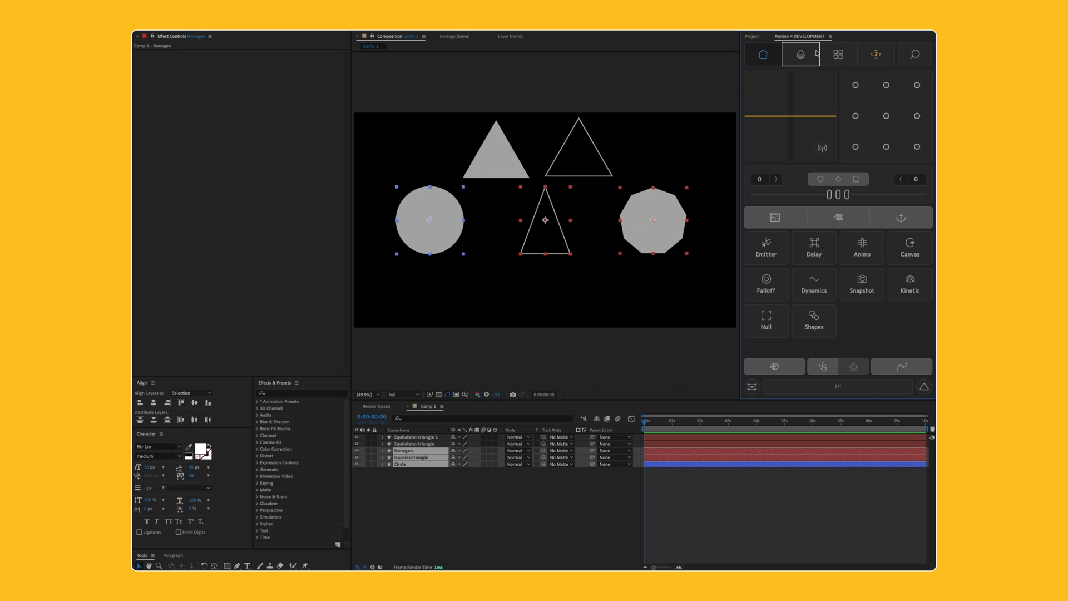
scroll(816, 53, "down", 2)
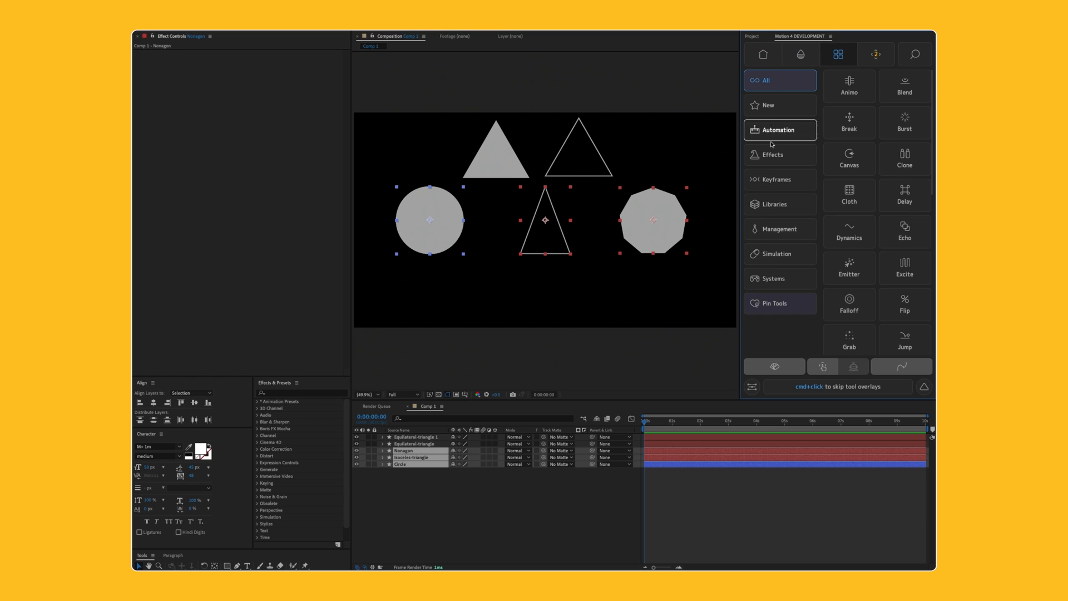
scroll(781, 55, "up", 2)
scroll(781, 55, "up", 3)
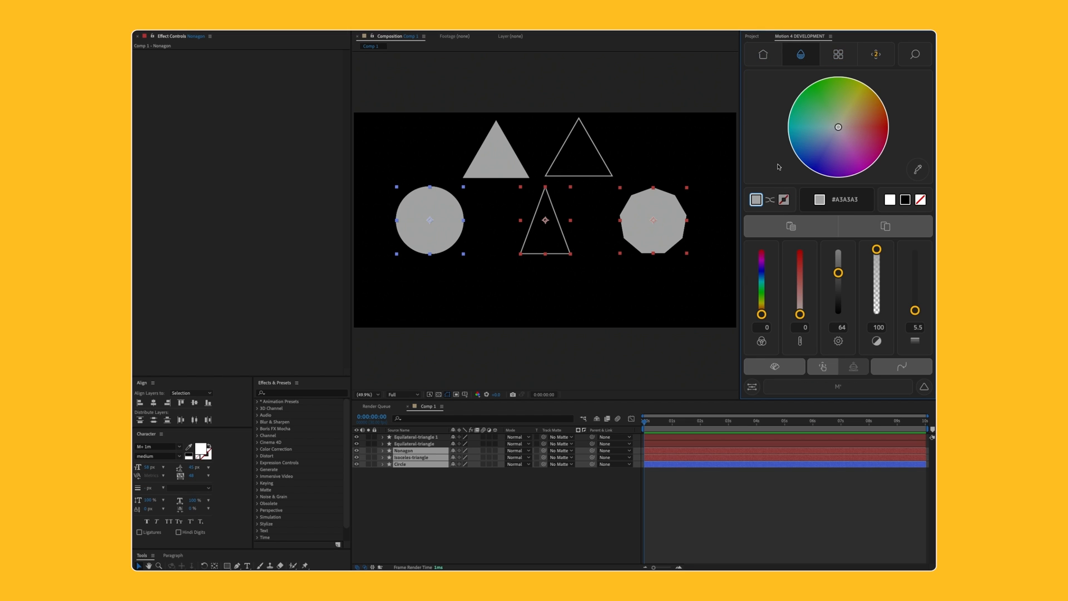
left_click(763, 54)
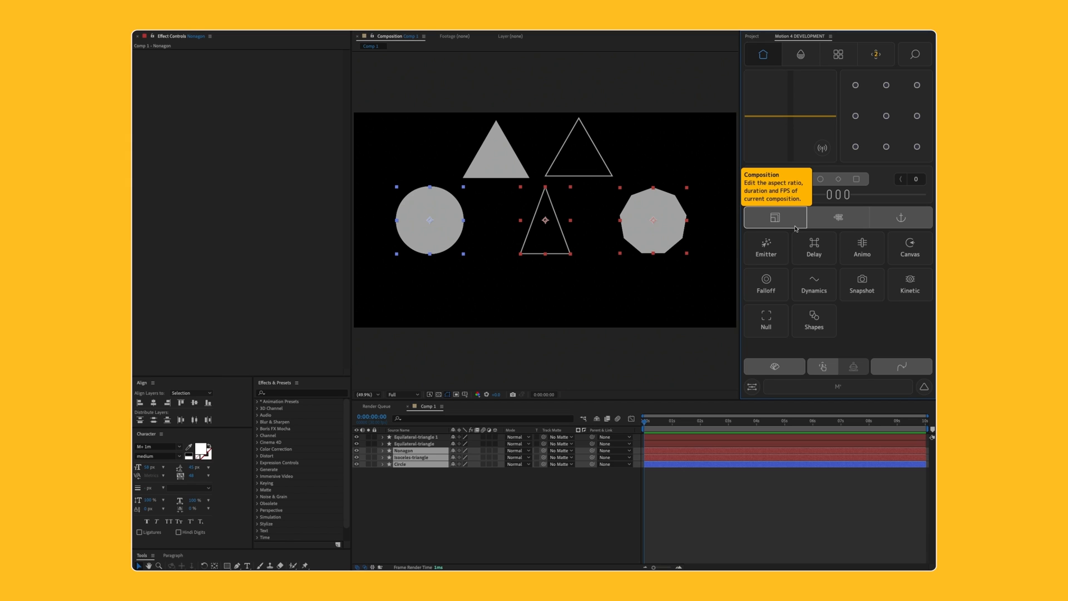
Step: Delete all shape layers from Comp 1 and draw a paragraph text box across the middle of the composition
left_click(675, 301)
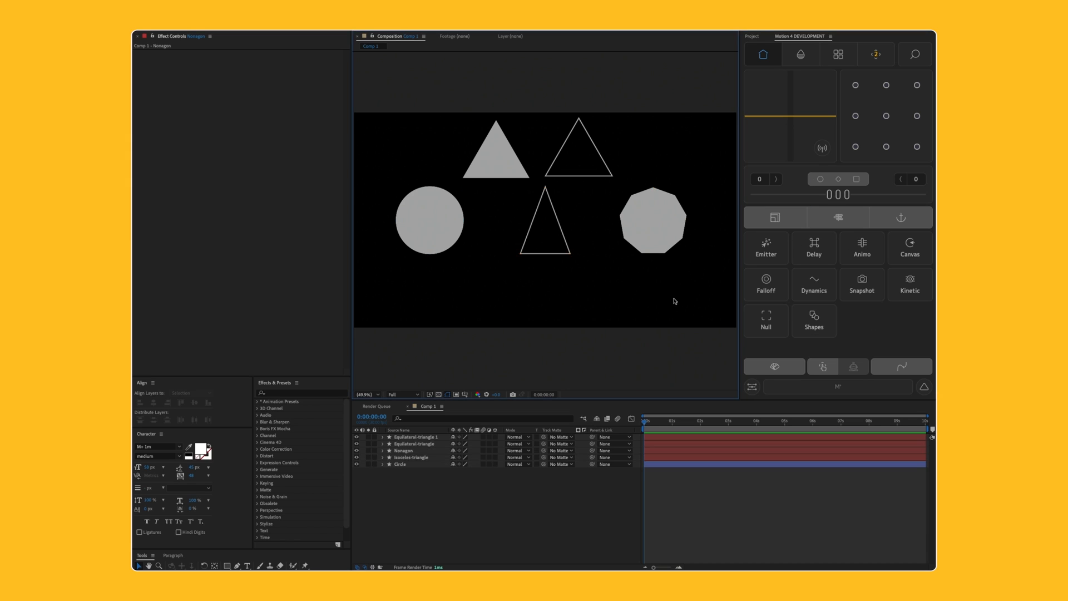
left_click_drag(684, 294, 662, 277)
key("Delete")
key("ctrl+t")
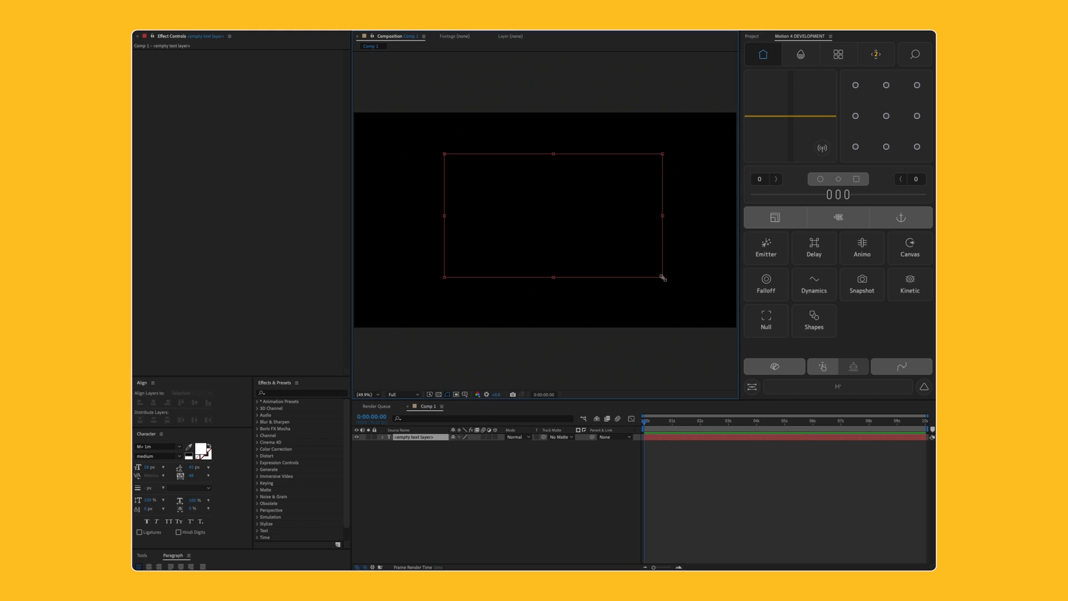
Step: Enter the lines "Sentence has some words here", "Sentence continues on a 2nd line" and "and then a 3rd line" in the text box
type("Sente")
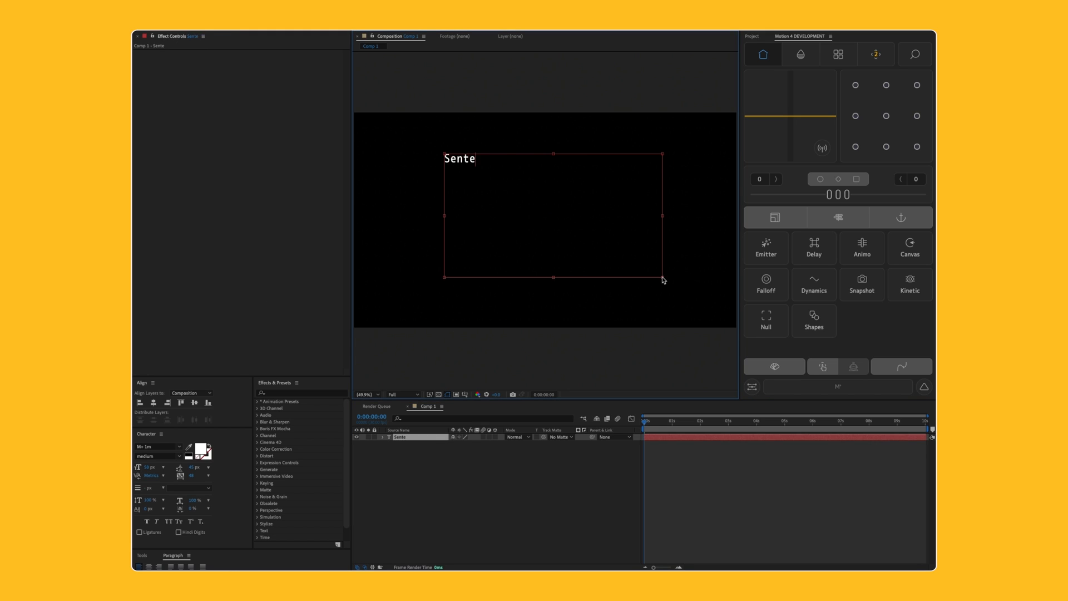
type("nce has some words here")
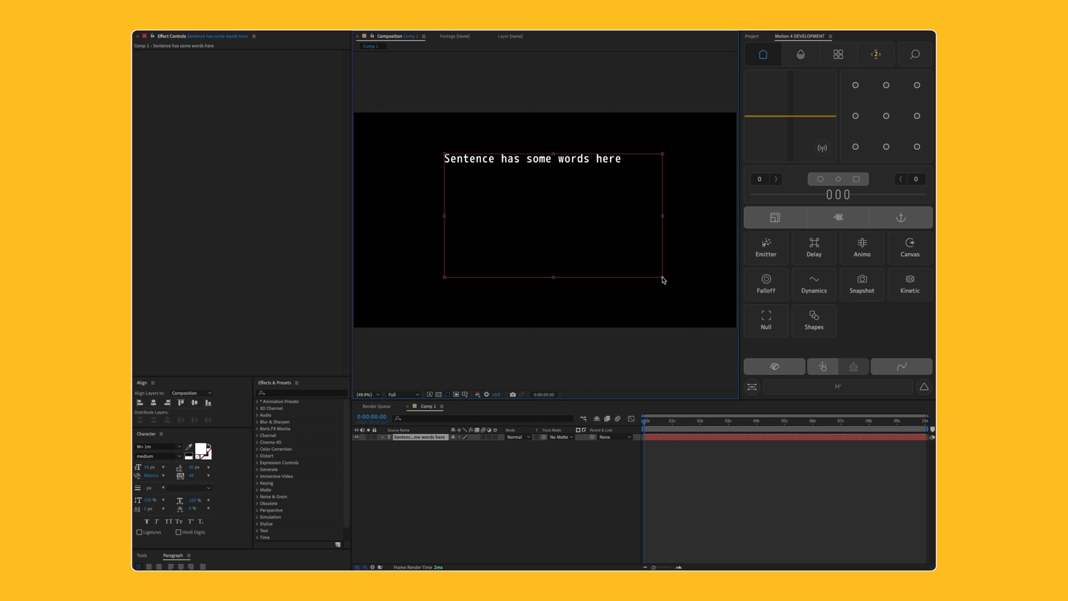
key("Return")
type("Sentence continues on a 2n")
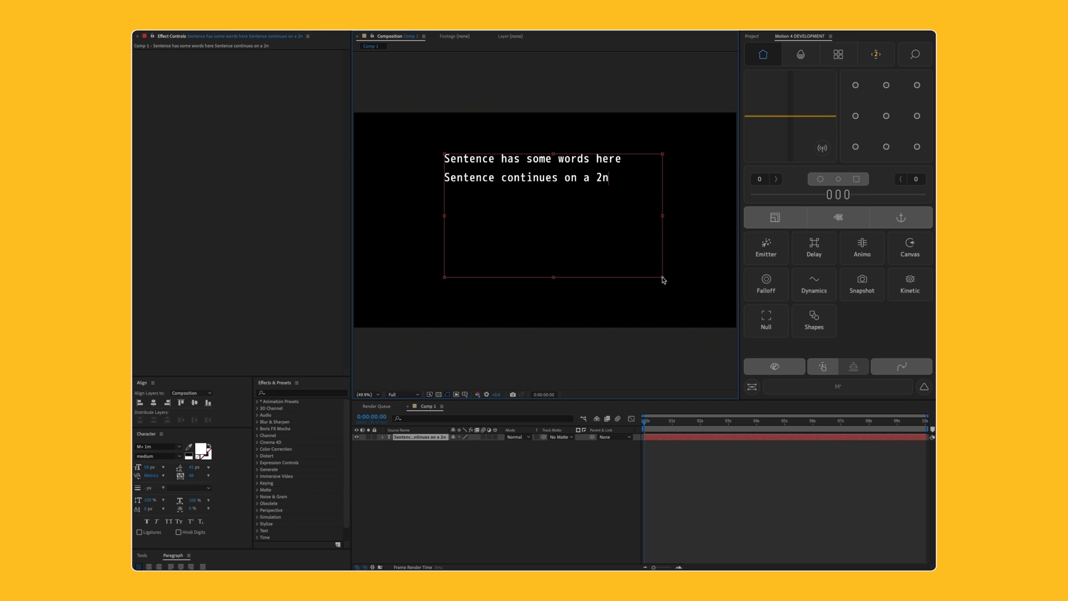
type("d line")
key("Return")
type("and then a 3")
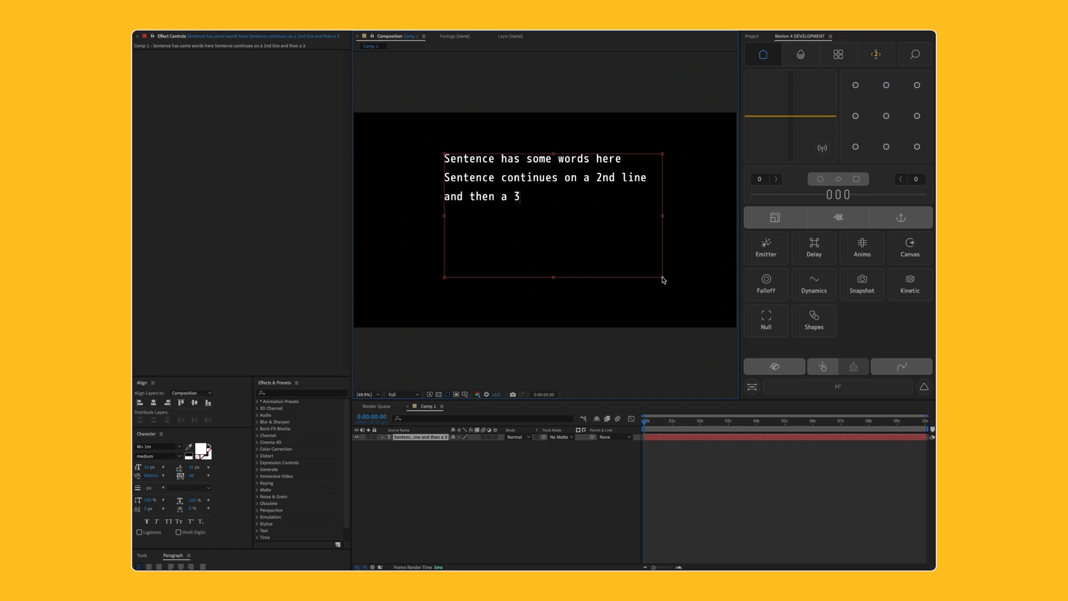
type("rd line")
left_click(505, 474)
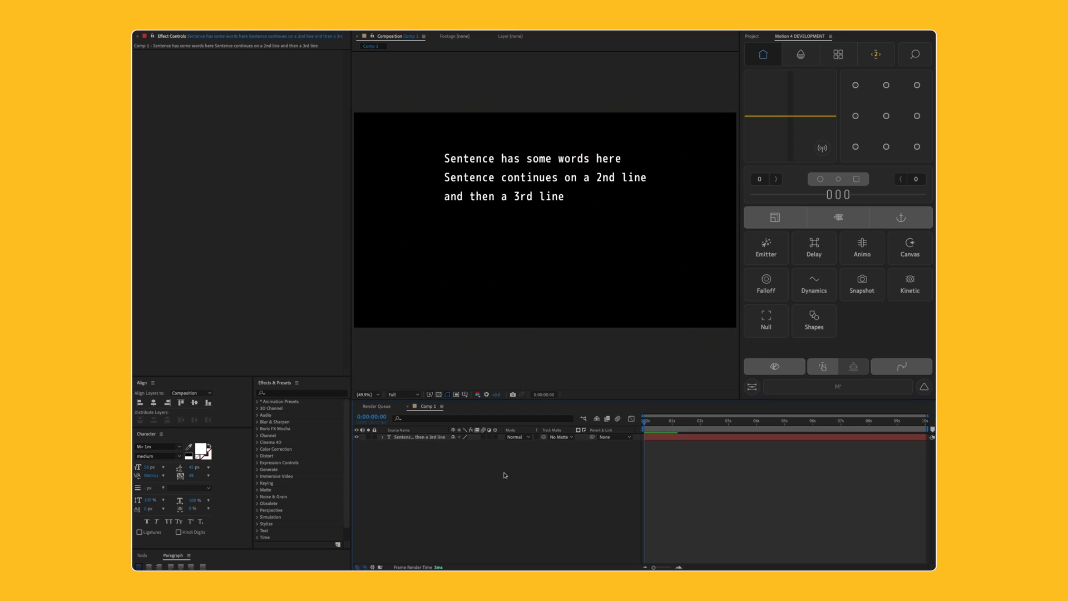
Step: Split the paragraph text layer into separate line layers with the Text-Break tool in Line mode
left_click(431, 437)
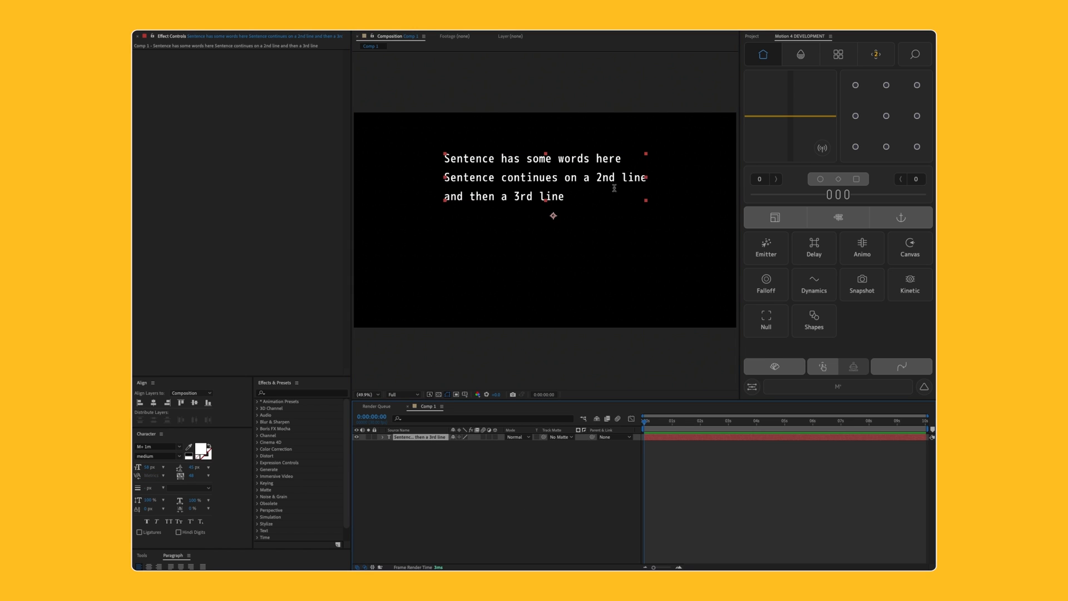
left_click(913, 54)
type("te")
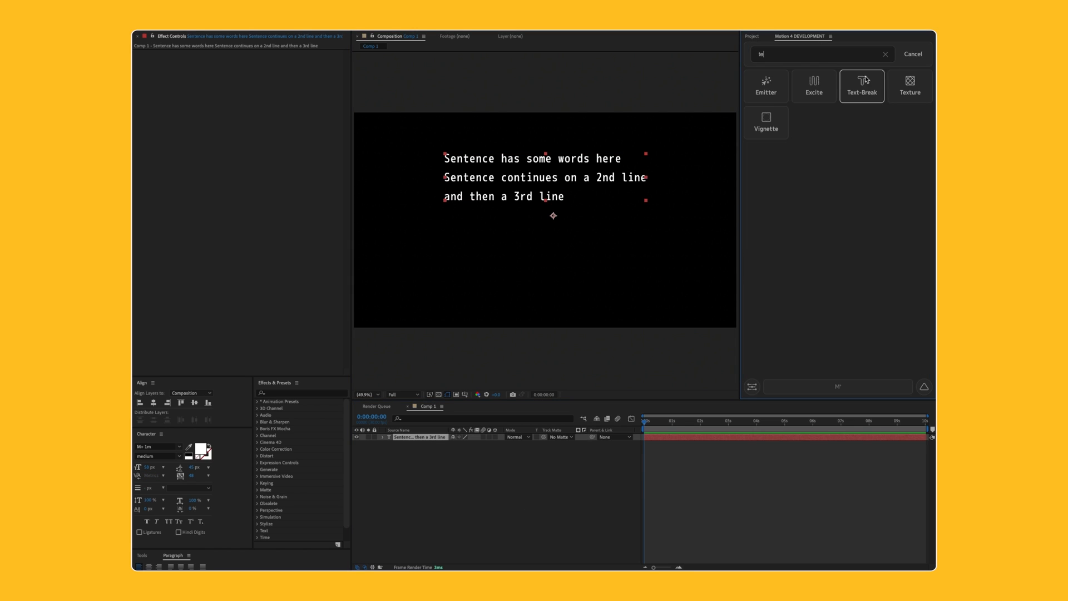
left_click(861, 86)
left_click(878, 267)
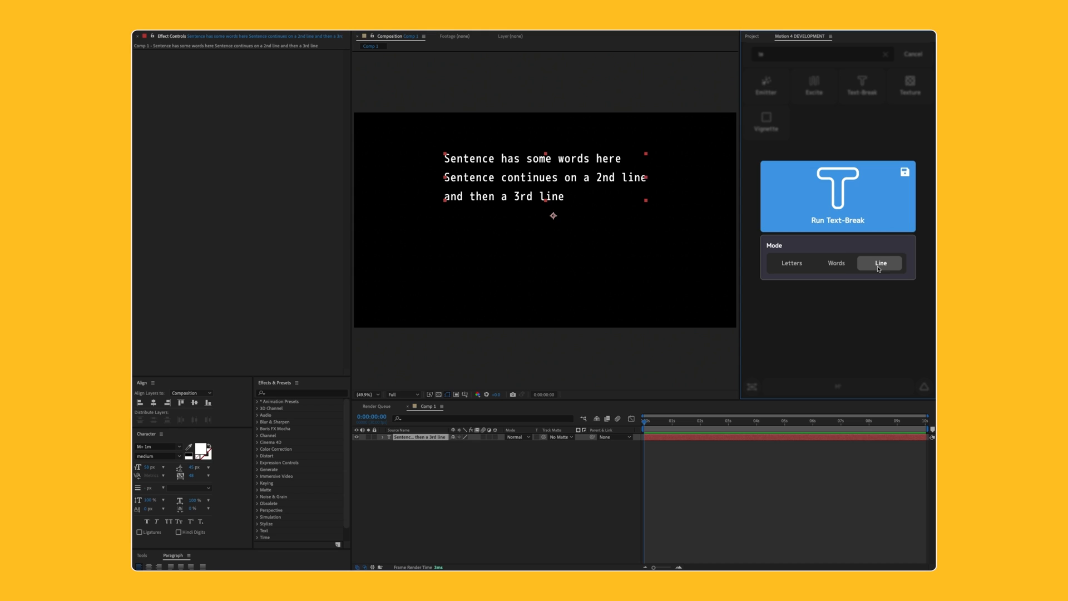
left_click(839, 208)
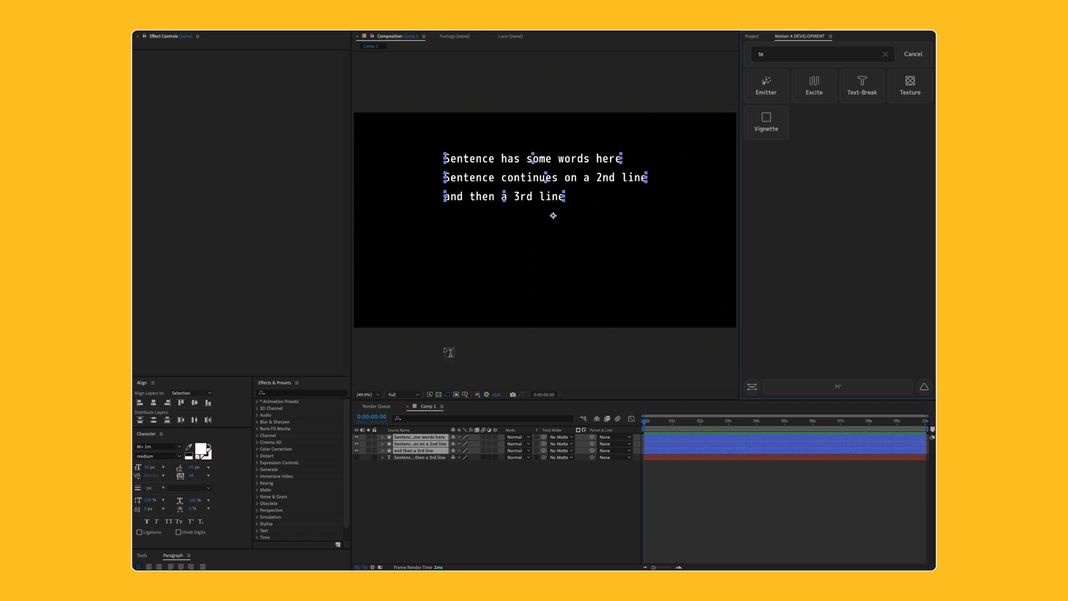
left_click(435, 498)
Step: Select all three text line layers, close the tool search and centre each line's anchor point
left_click(420, 437)
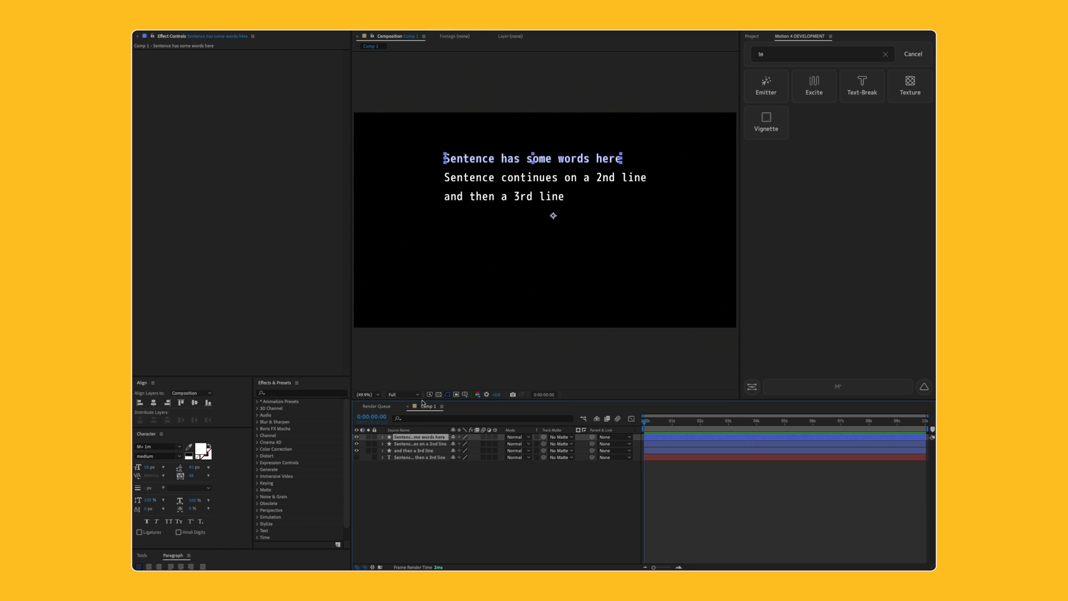
left_click(516, 181)
left_click_drag(519, 244, 531, 155)
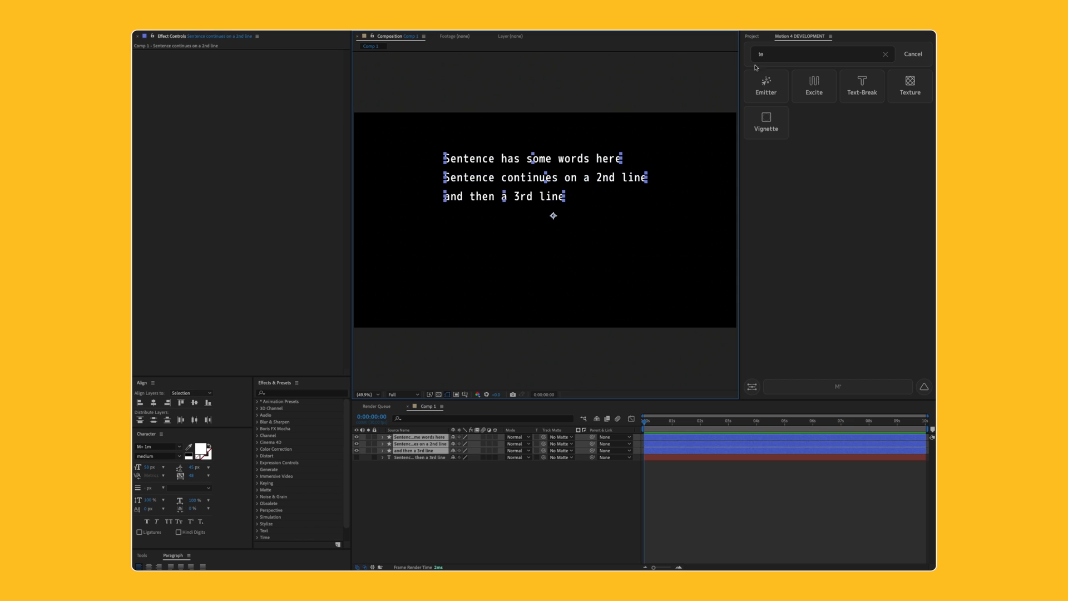
left_click(912, 54)
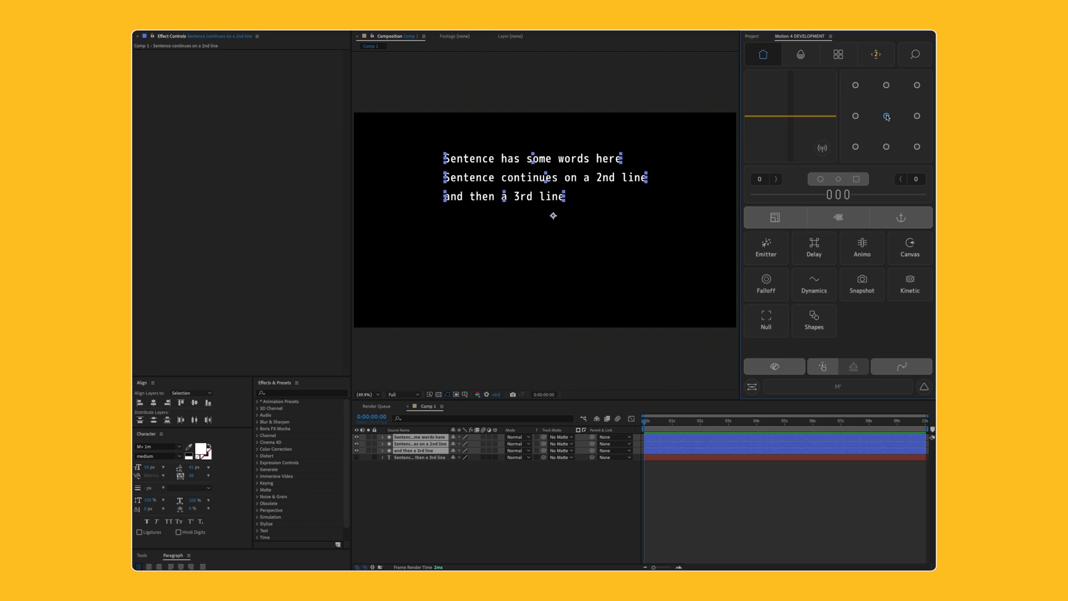
left_click(886, 116)
Step: Space the lines apart vertically by moving "and then a 3rd line" and "Sentence continues on a 2nd line" down
left_click(468, 517)
left_click_drag(514, 198, 514, 257)
left_click_drag(517, 179, 517, 213)
left_click(516, 117)
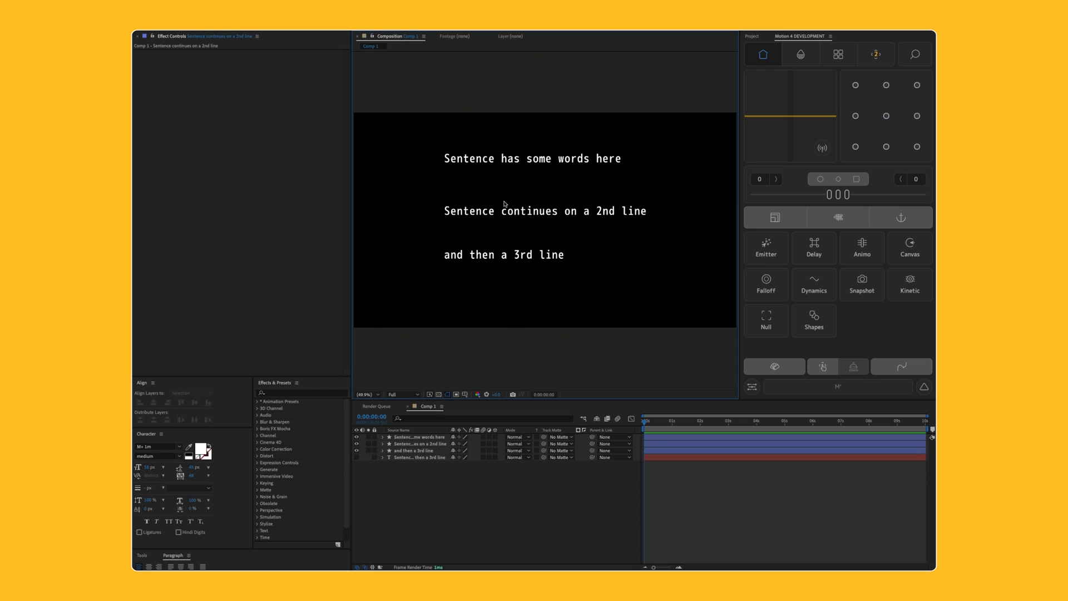
left_click_drag(505, 204, 504, 197)
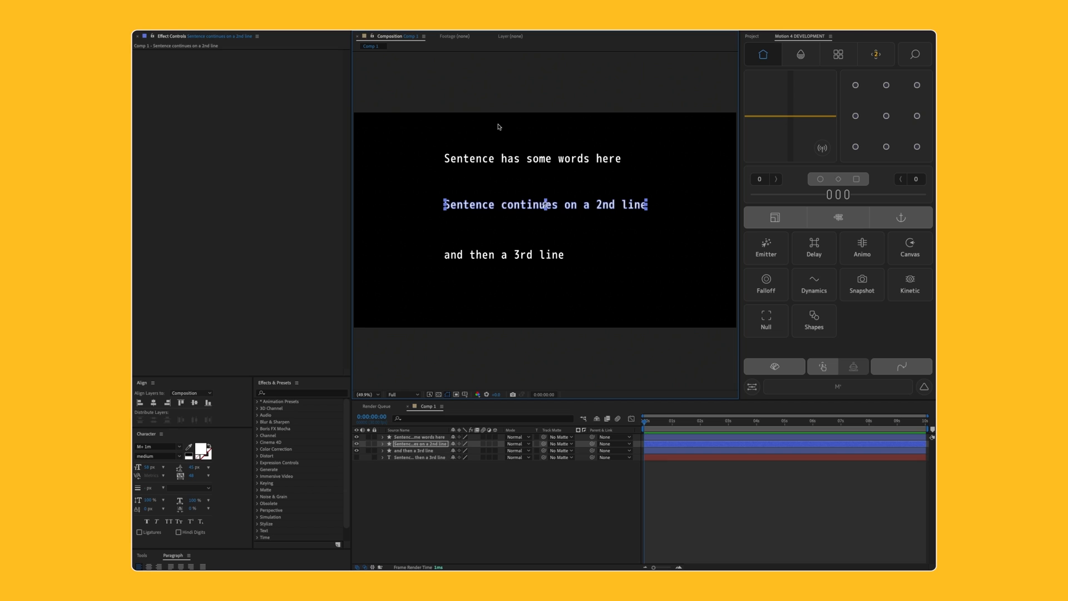
Step: Delete all the text layers from Comp 1
left_click_drag(434, 143, 488, 261)
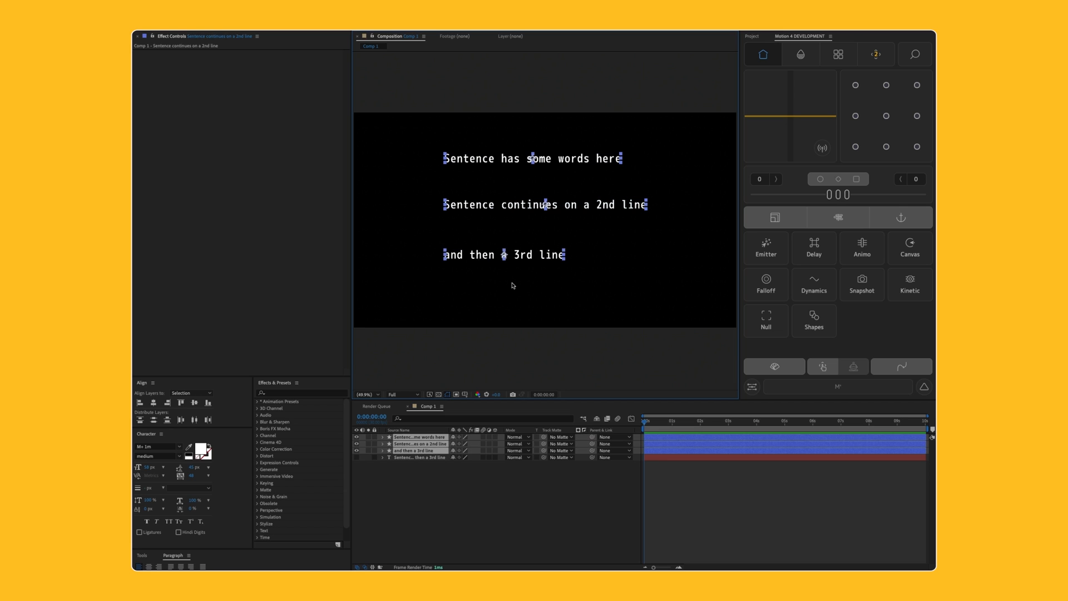
left_click_drag(527, 301, 459, 139)
key("Delete")
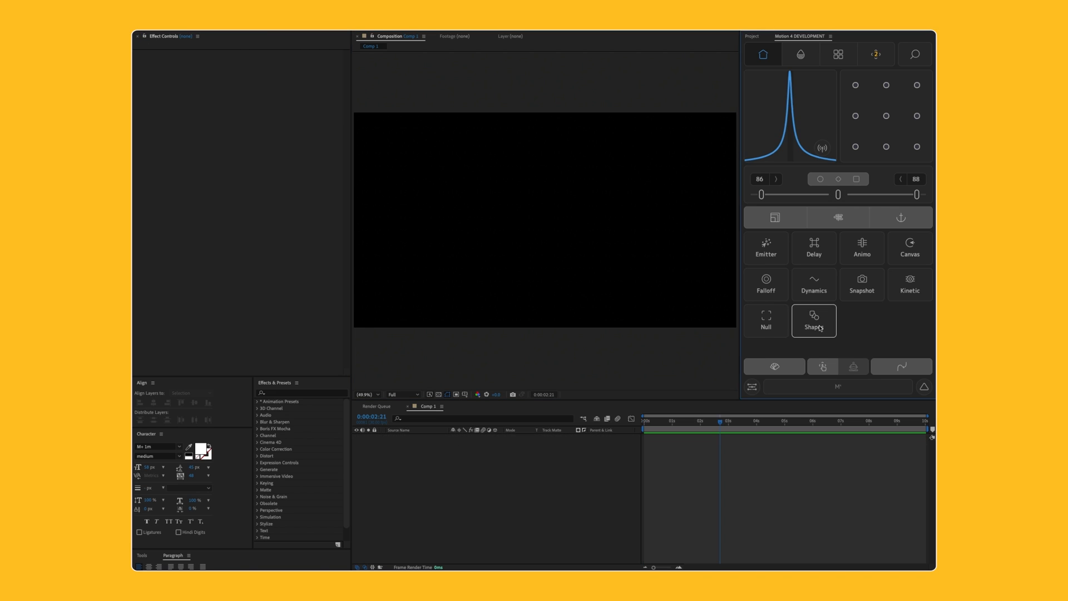
Step: Create a stroke-only circle with the Shapes tool and place it at the left side of the composition
left_click(813, 320)
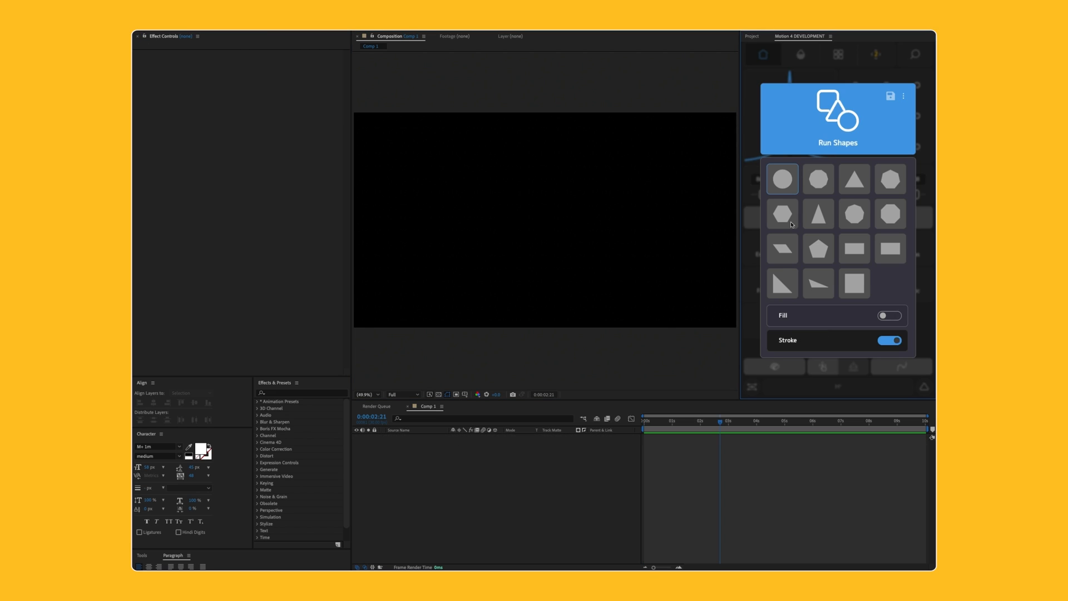
left_click(776, 184)
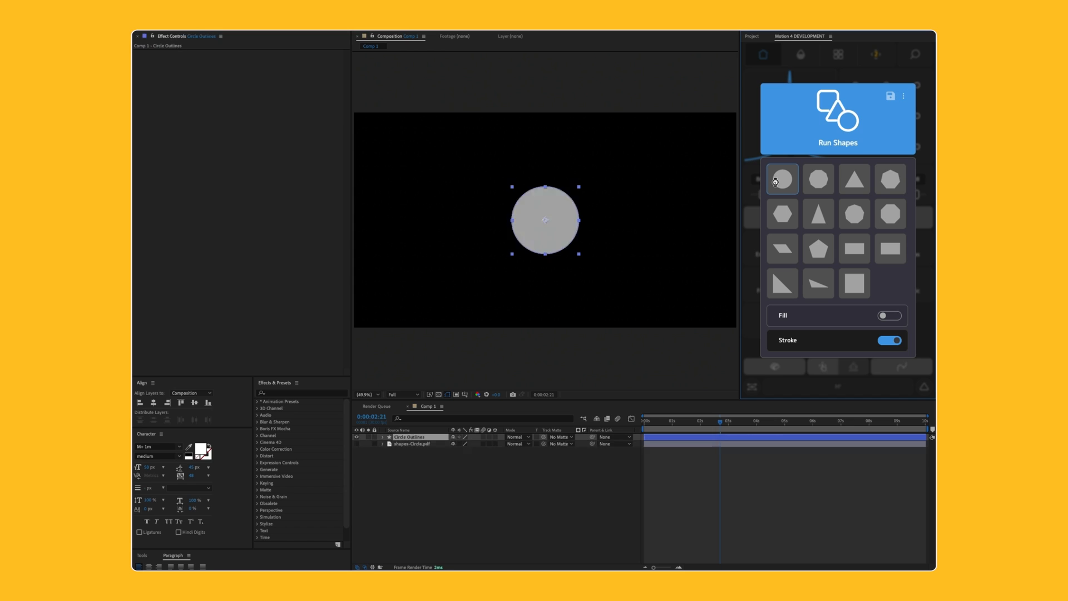
left_click_drag(545, 221, 403, 234)
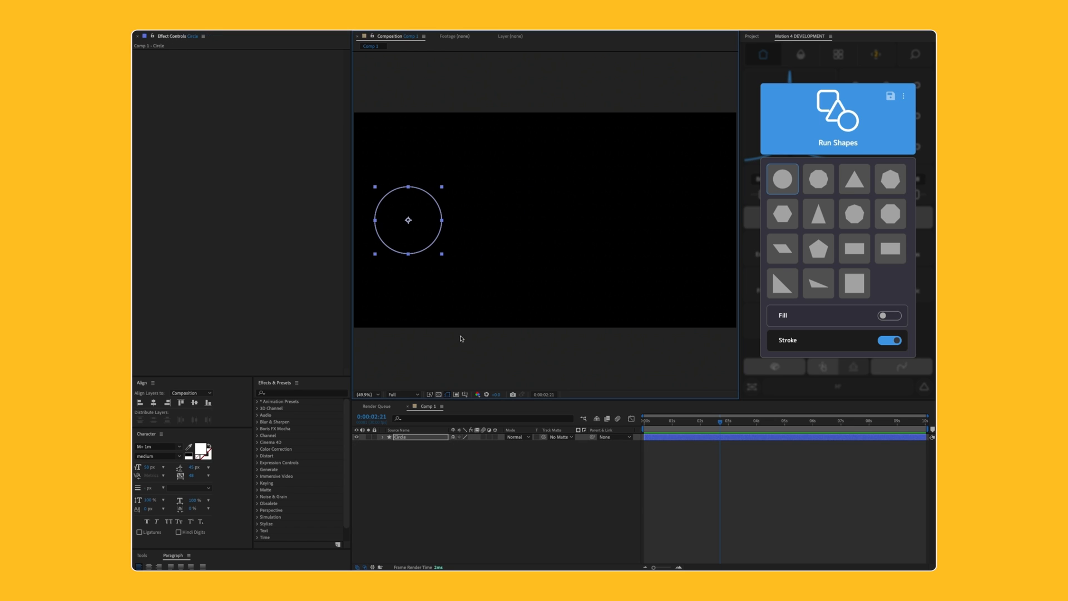
Step: Keyframe the circle's Position at 0:00:02:21 on the left and at 0:00:00:12 on the right side of the composition
key("p")
left_click(402, 443)
left_click_drag(720, 420, 655, 421)
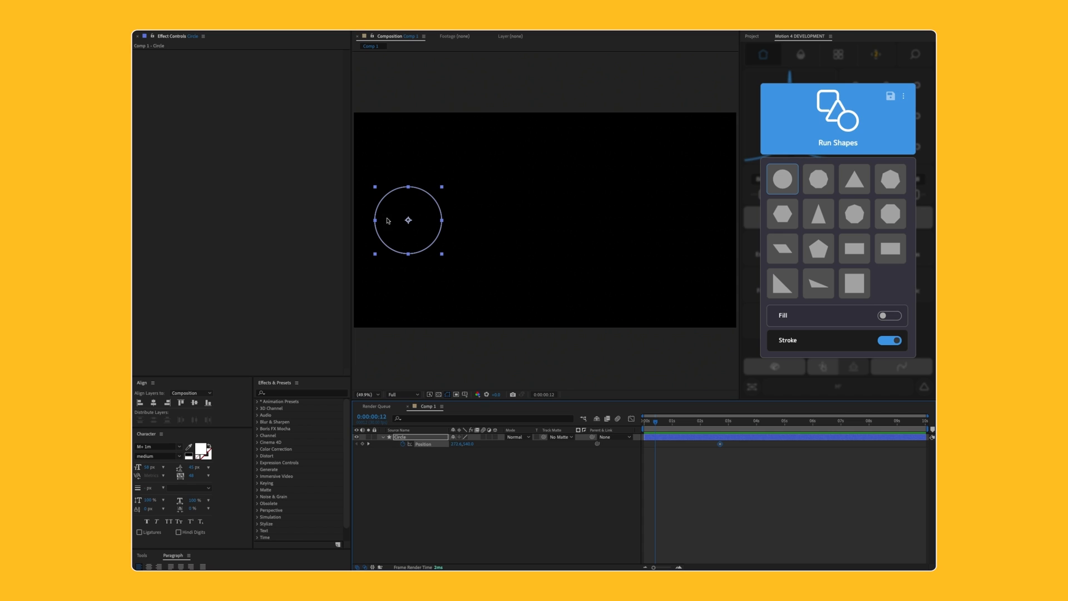
left_click_drag(388, 220, 671, 220)
Step: Add Position keyframes at the lower middle at 0:00:01:13 and upper middle at 0:00:04:14, and paste the starting keyframe to close the path
key("space")
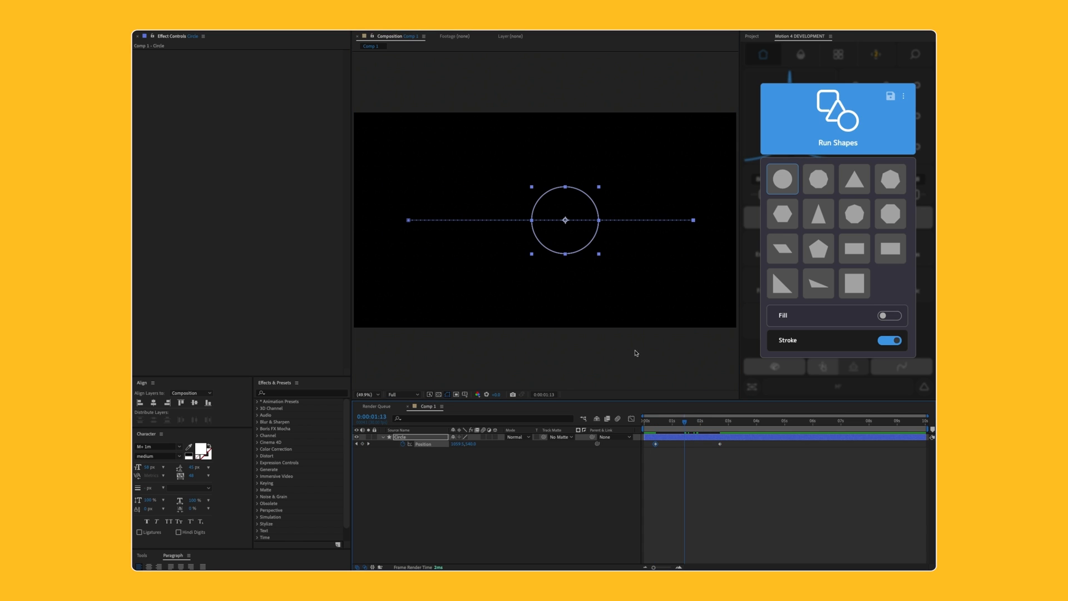
left_click_drag(566, 221, 550, 311)
left_click(769, 420)
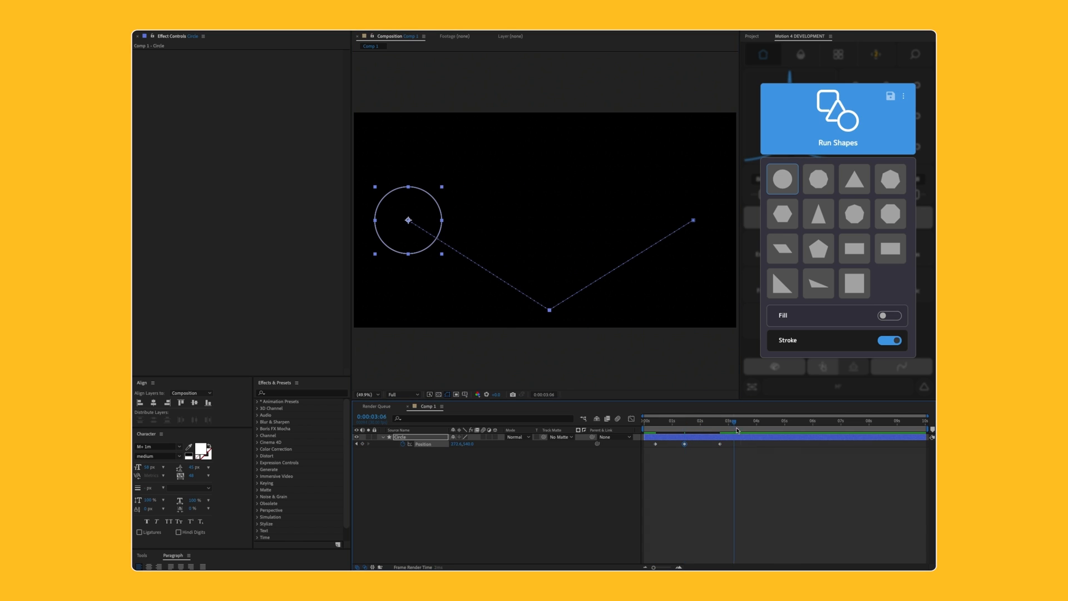
left_click_drag(427, 222, 547, 151)
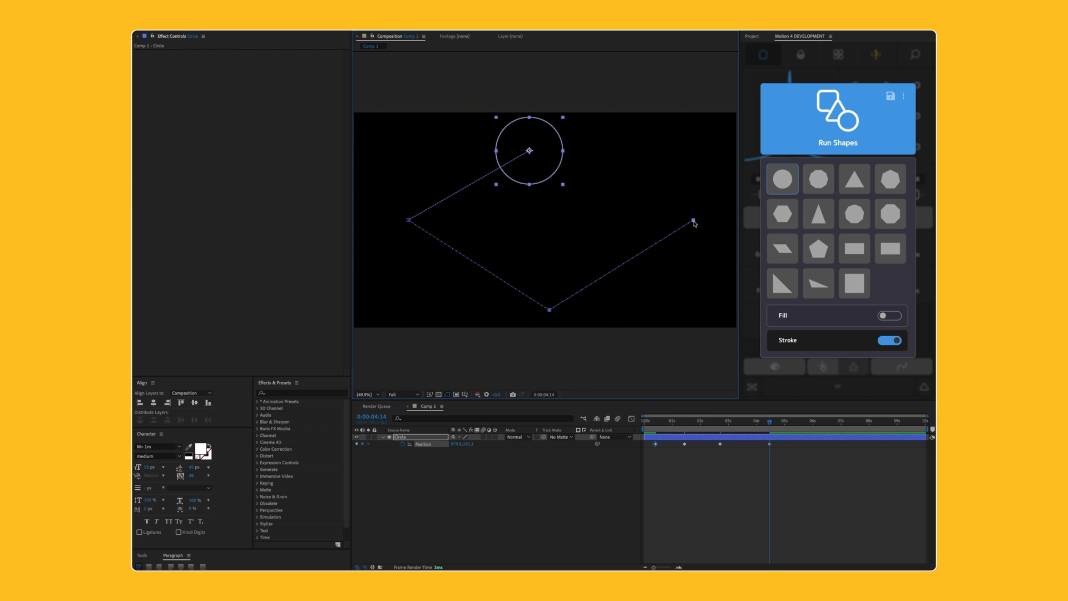
left_click_drag(794, 427, 600, 431)
key("super+v")
Step: Preview the circle's motion along the closed path
left_click(777, 502)
key("space")
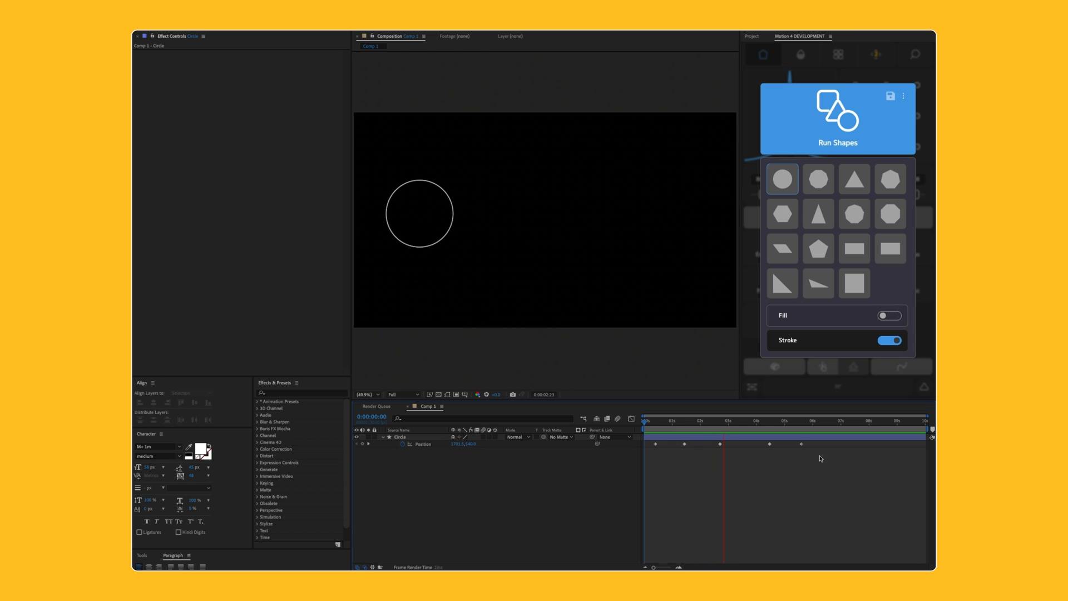
key("space")
Step: Select all the circle's Position keyframes and set their easing to 78 and 78 in Motion's graph
left_click_drag(820, 464, 638, 432)
left_click(804, 62)
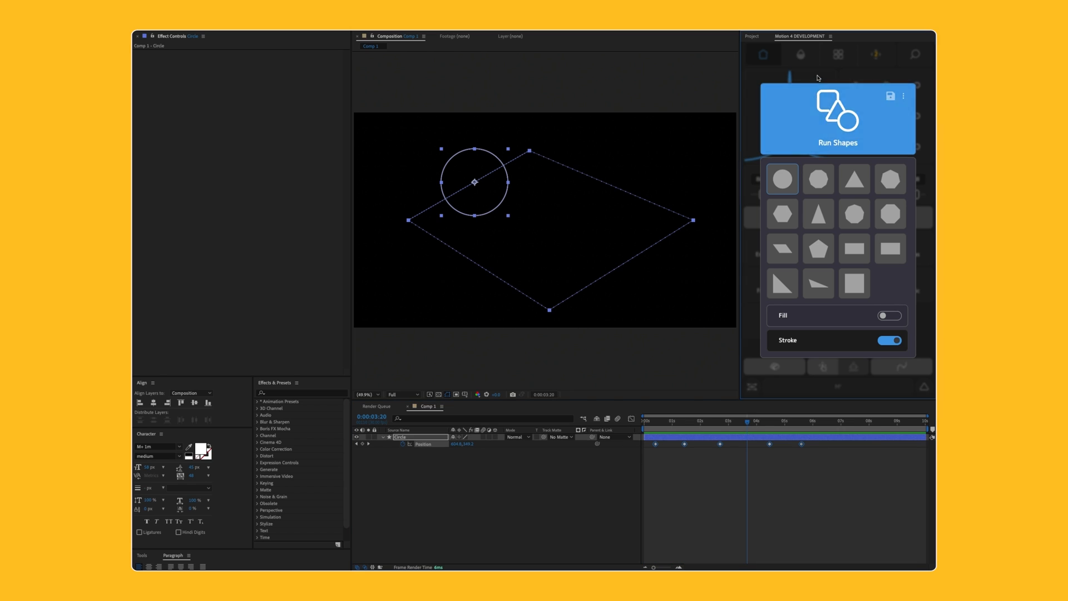
left_click_drag(795, 103, 789, 150)
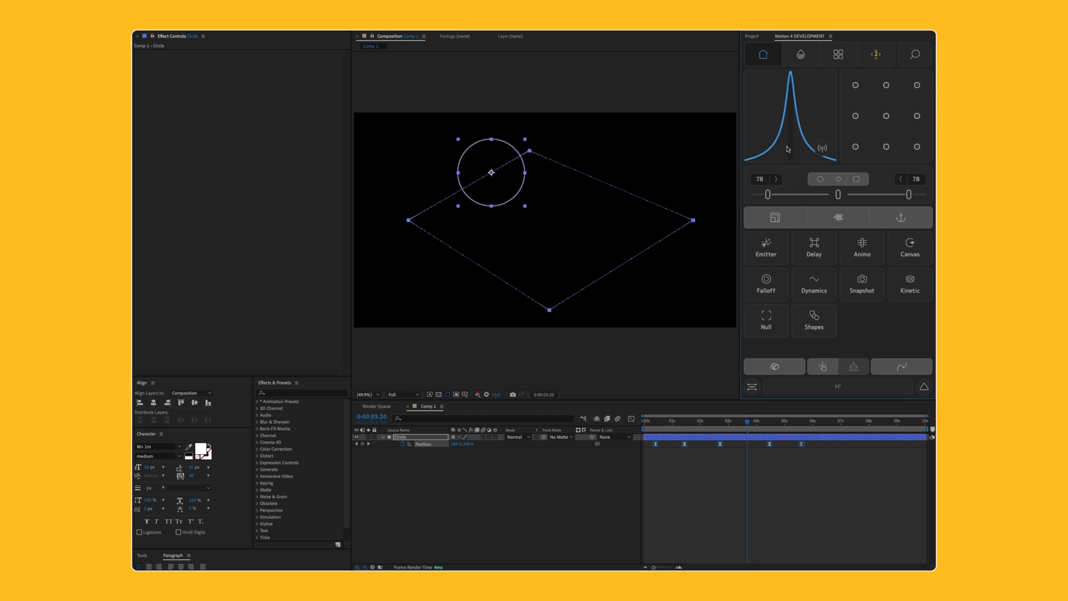
left_click(755, 481)
Step: Set the easing of the second and third Position keyframes to 100 and 15, and of the last two to 24 and 100
left_click_drag(735, 474, 676, 437)
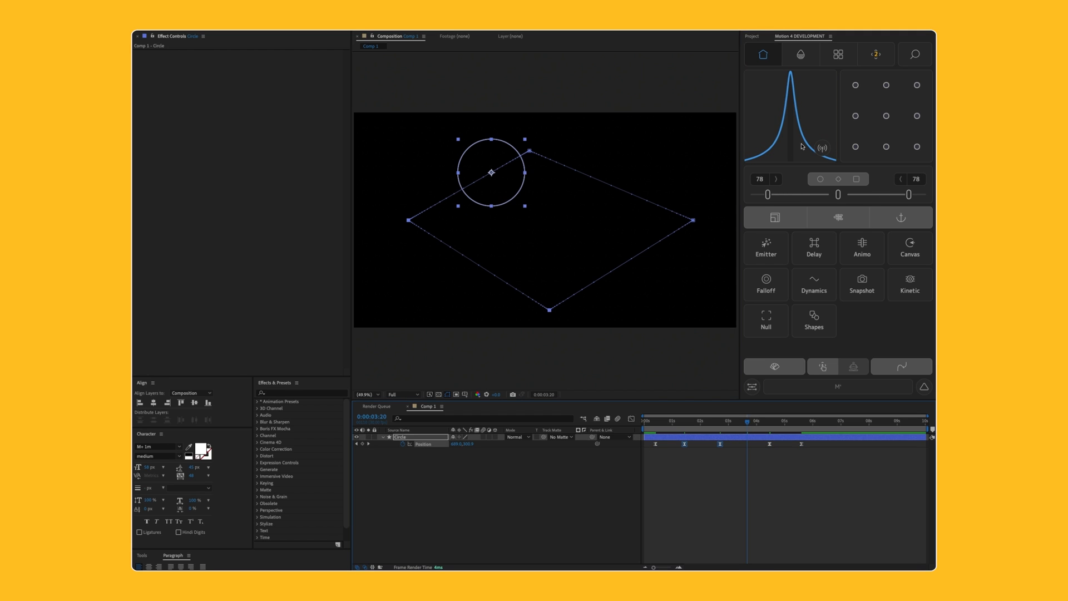
left_click_drag(823, 99, 828, 179)
left_click_drag(840, 485, 757, 437)
left_click_drag(735, 136, 757, 174)
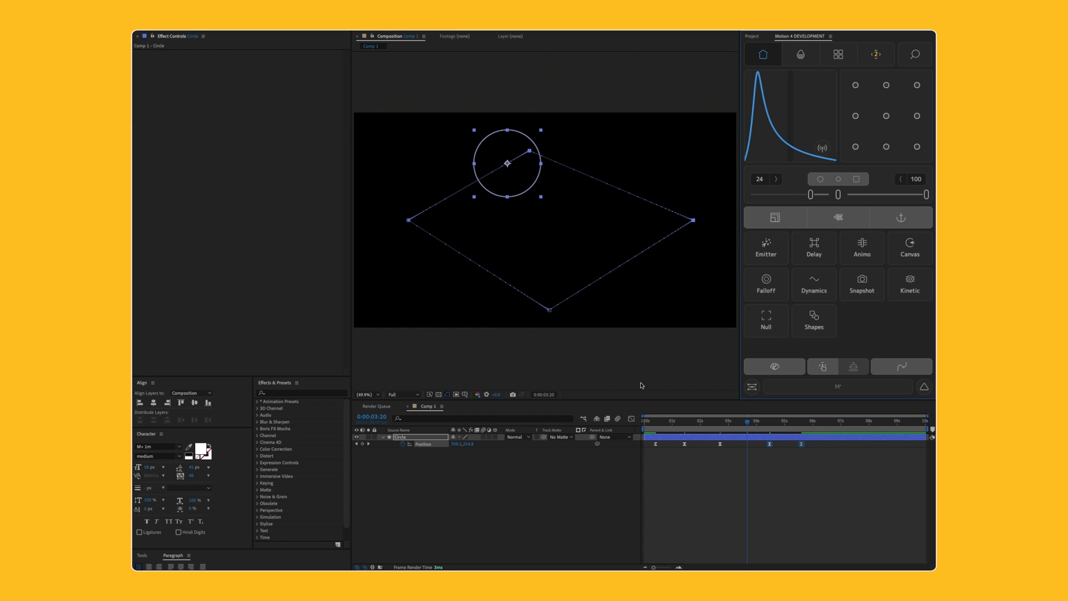
Step: Return to 0:00:00:10 and play back the circle's eased animation
left_click(653, 426)
left_click(563, 521)
key("space")
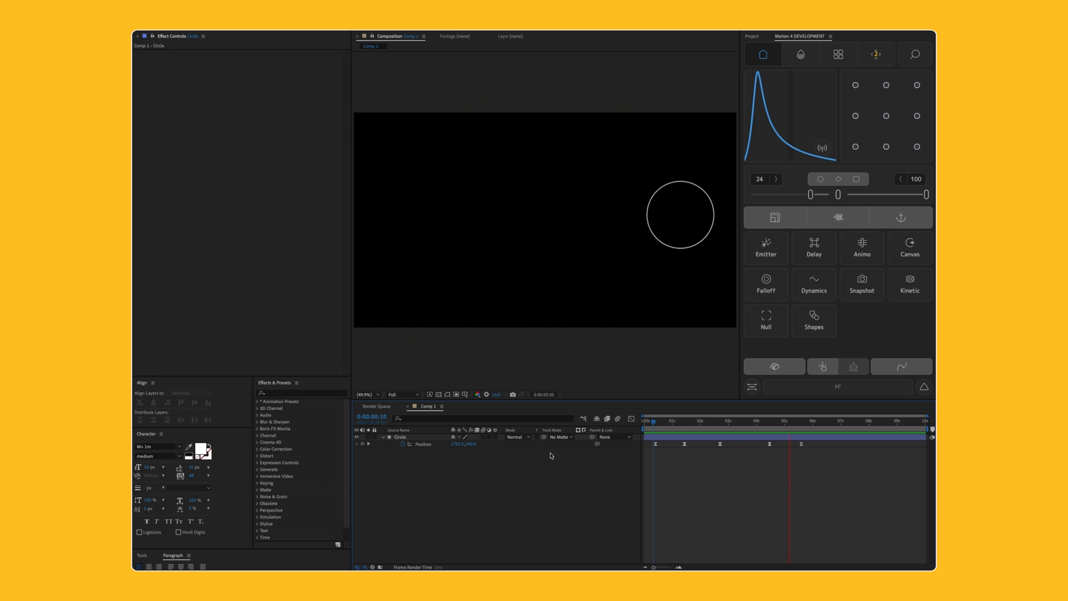
key("space")
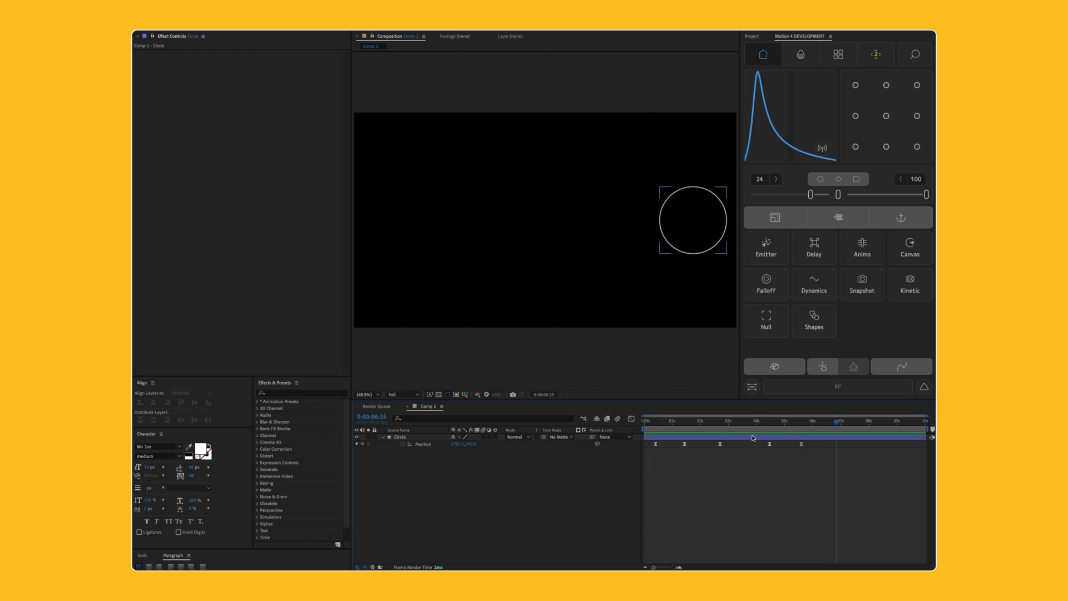
Step: Read the existing easing of the second and third Position keyframes into Motion's graph, and do the same for the last two
left_click_drag(728, 467, 674, 442)
left_click(823, 149)
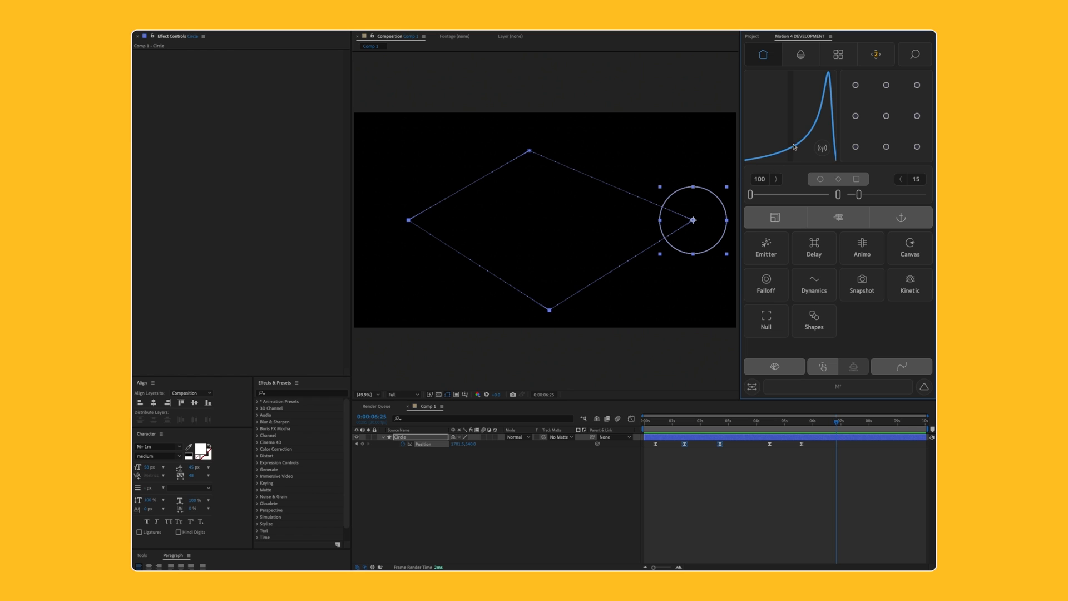
left_click_drag(817, 480, 759, 434)
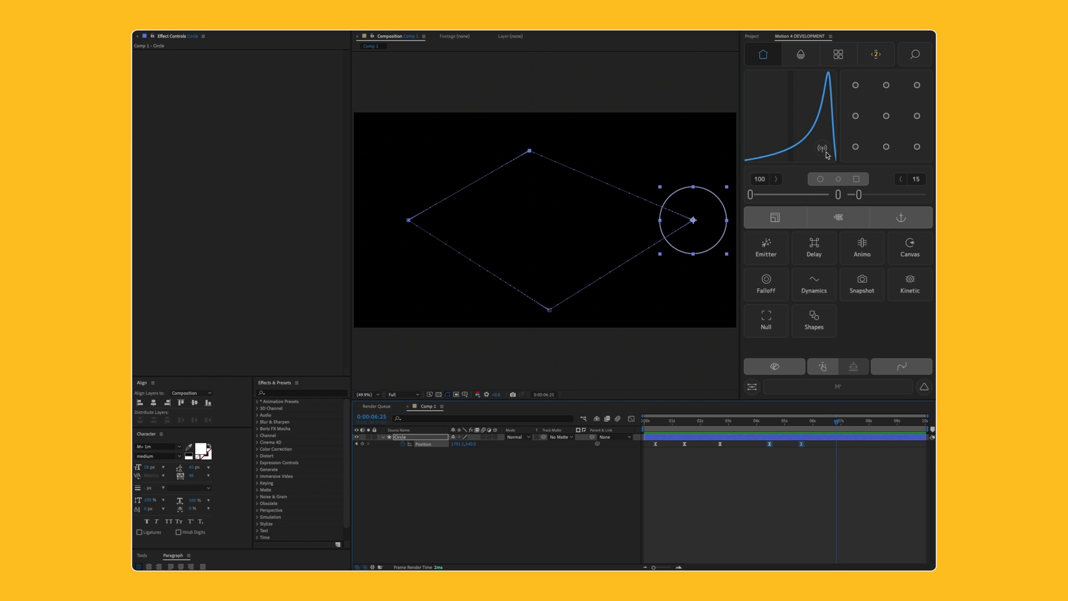
left_click(822, 149)
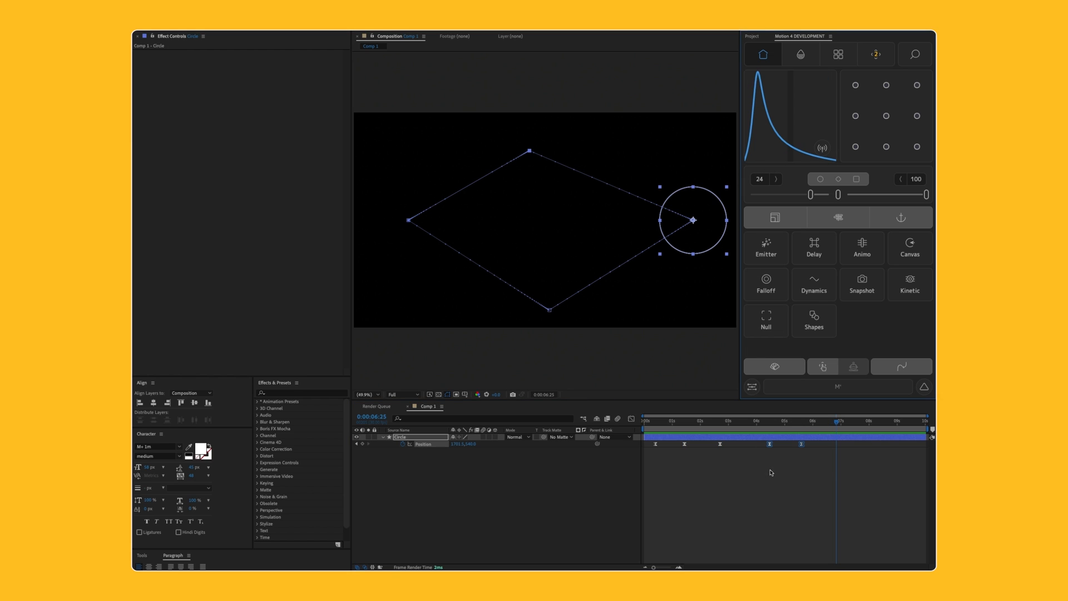
left_click(815, 485)
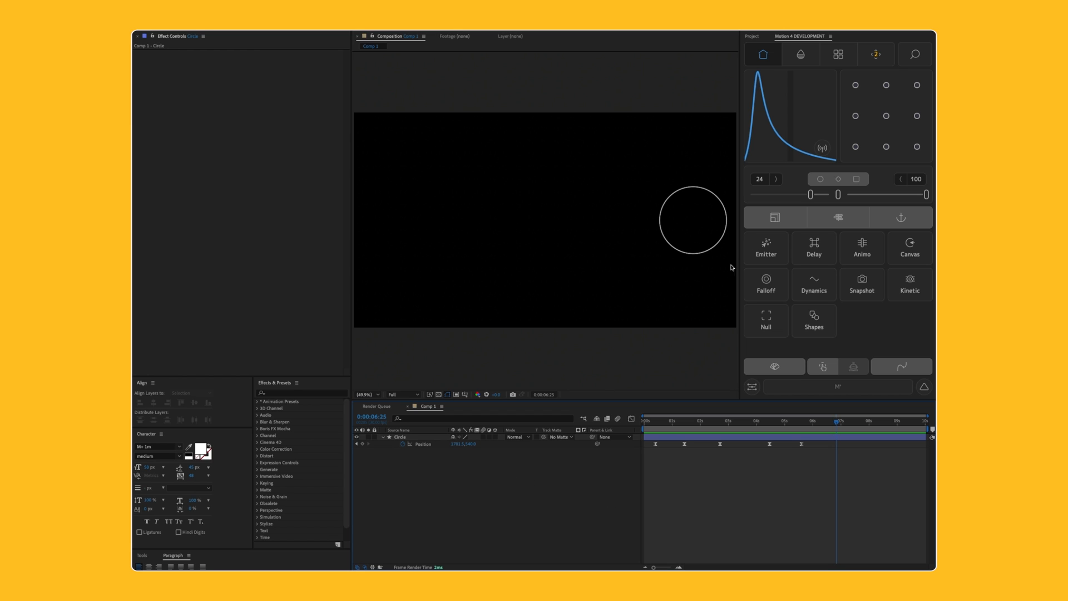
Step: Open Motion's Timeline tool and move its time indicator to frame 75
left_click(838, 217)
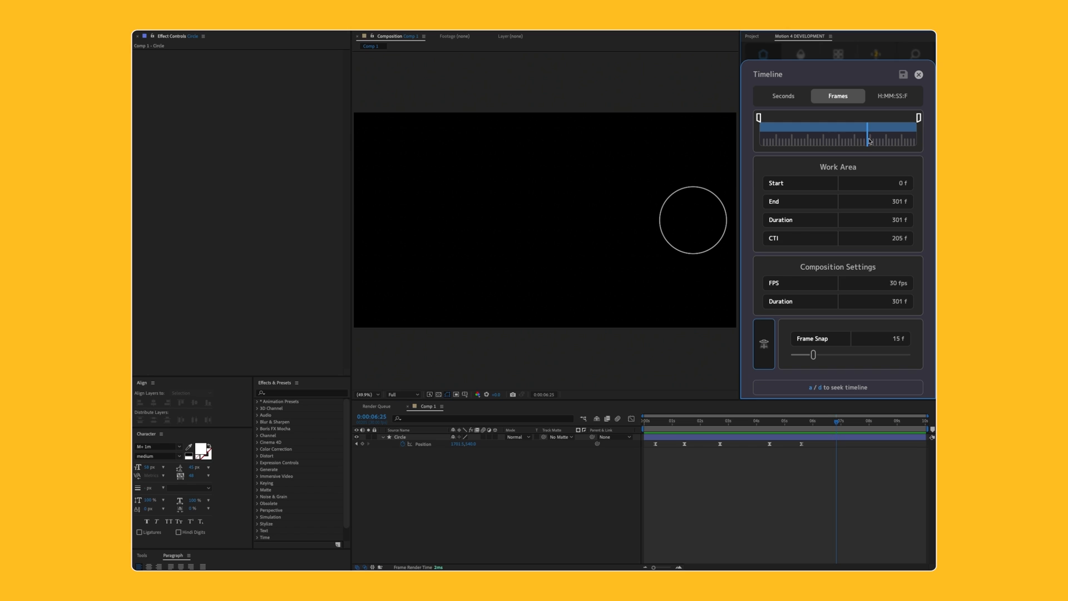
left_click_drag(868, 140, 799, 143)
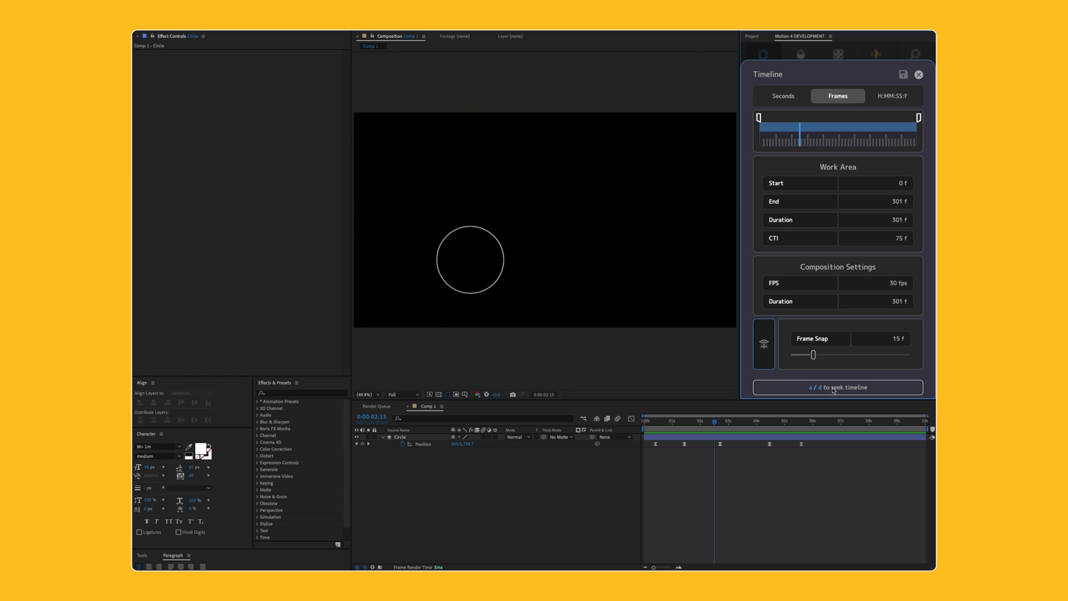
Step: Seek backward and forward through the composition in 15-frame snap increments and return the time indicator to frame 75
key("a")
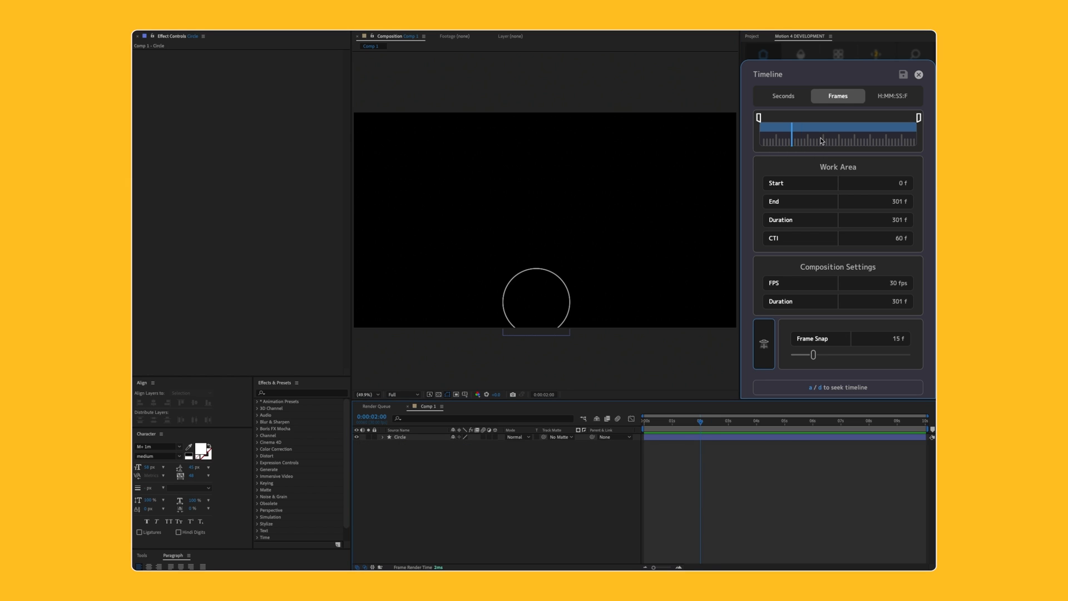
key("d")
key("d")
key("d")
key("d")
key("d")
key("d")
key("d")
key("d")
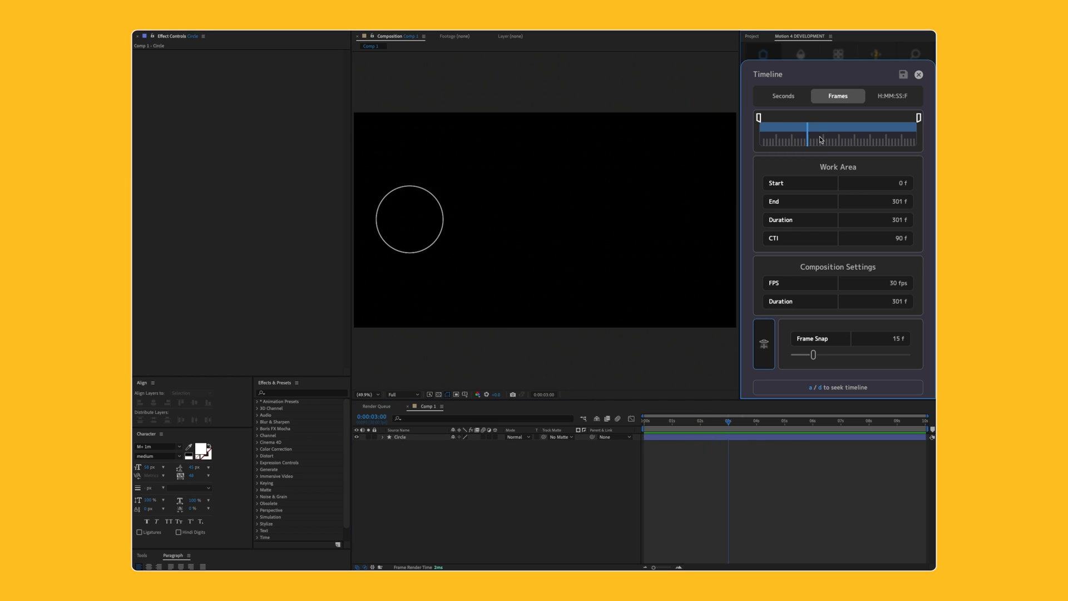
key("a")
key("a")
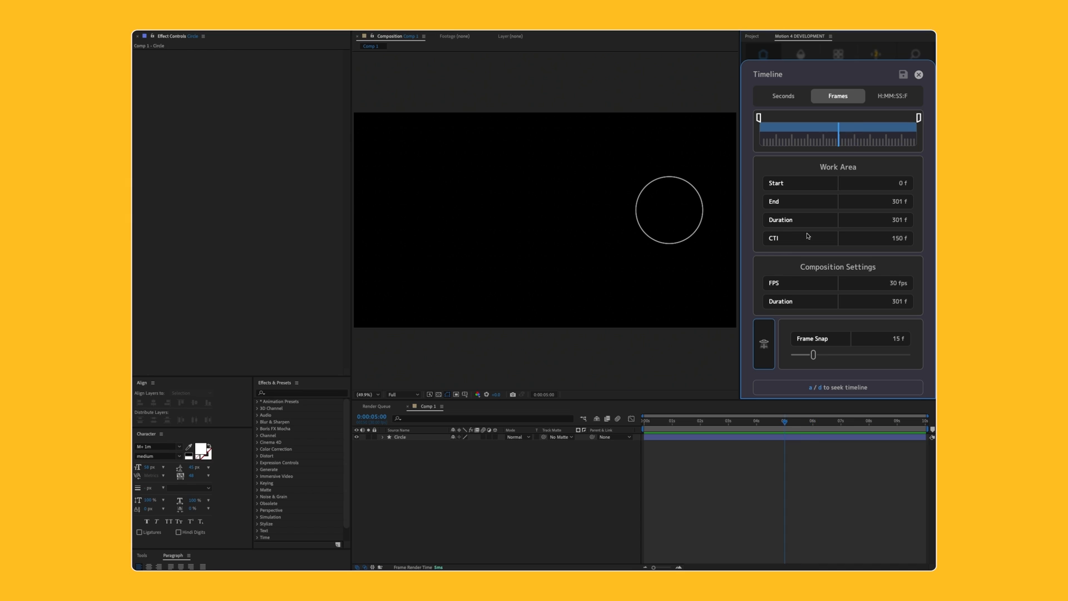
left_click(798, 145)
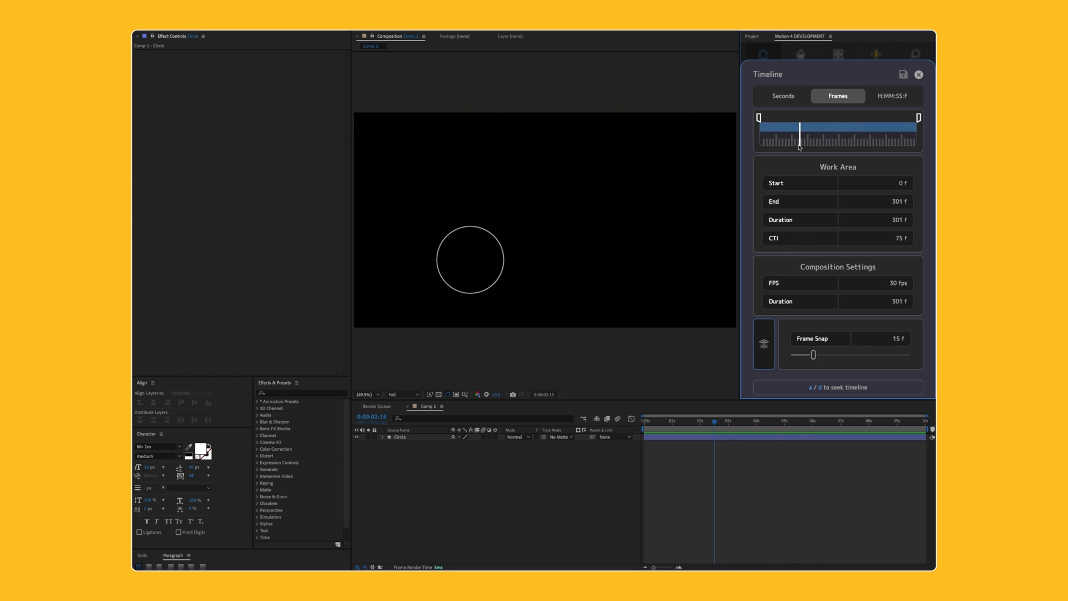
Step: Seek forward through the composition in 15-frame snaps to frame 135
key("d")
key("d")
key("d")
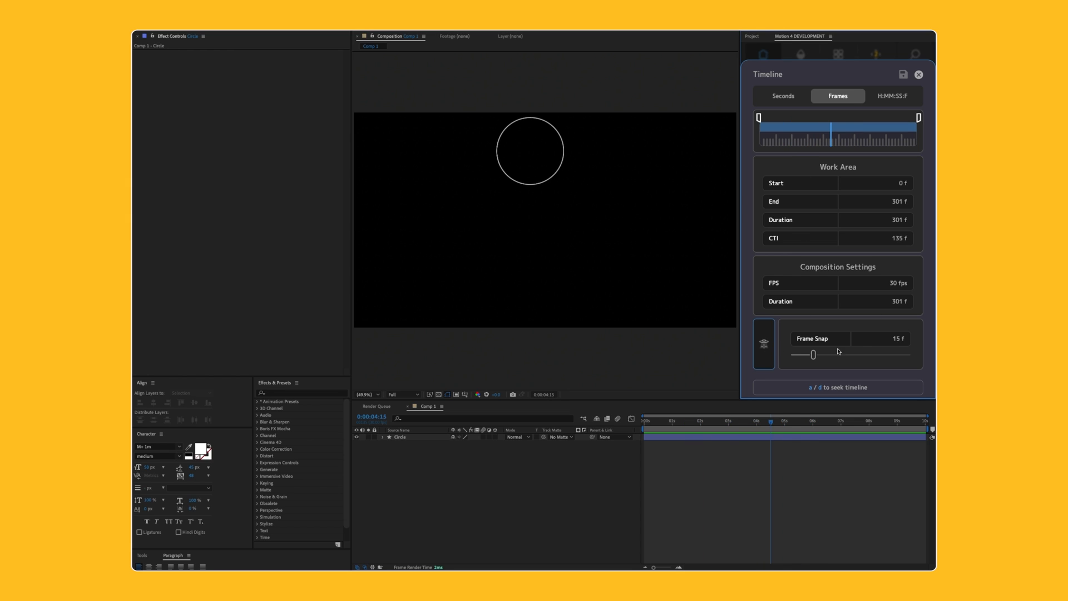
Step: Set the Frame Snap to 39 f and seek forward and backward in those increments, returning to frame 135
left_click_drag(838, 351, 852, 355)
key("d")
key("d")
key("d")
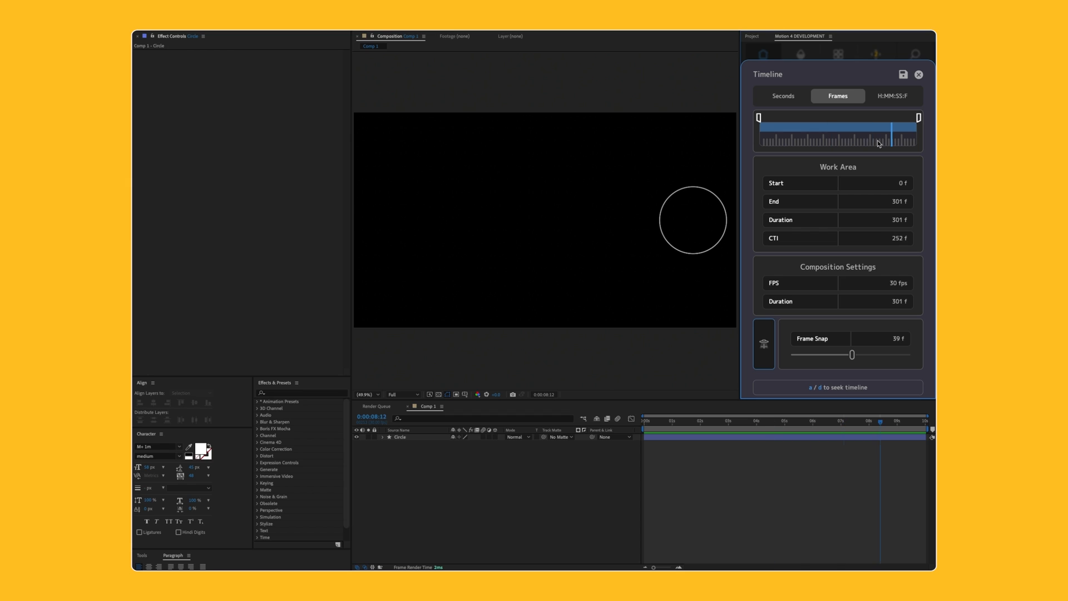
key("a")
key("a")
key("a")
key("d")
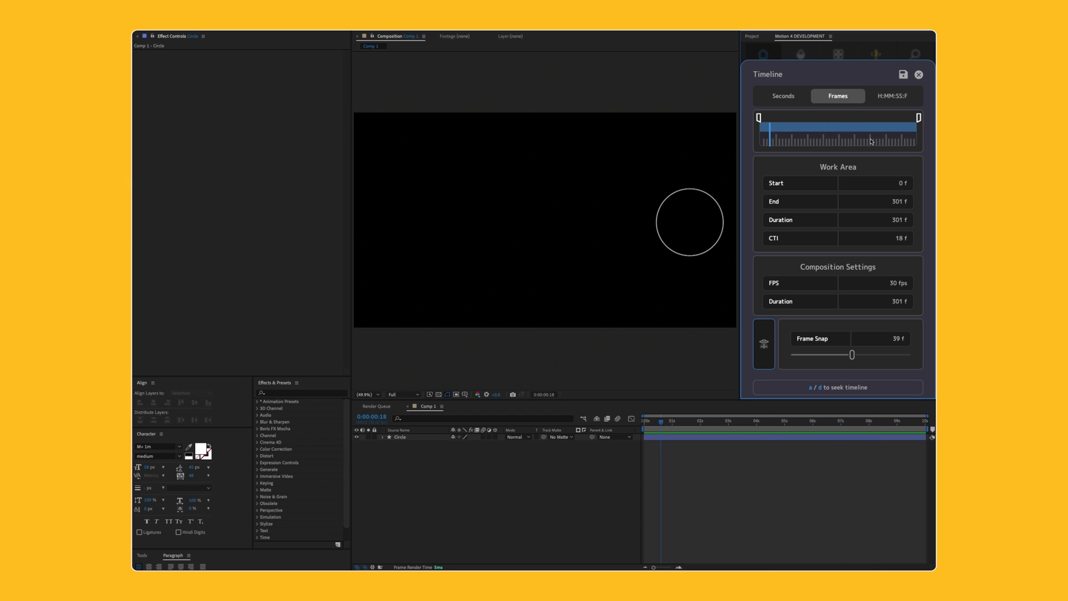
key("a")
key("d")
key("a")
key("a")
key("d")
key("d")
key("a")
key("a")
key("a")
key("d")
key("d")
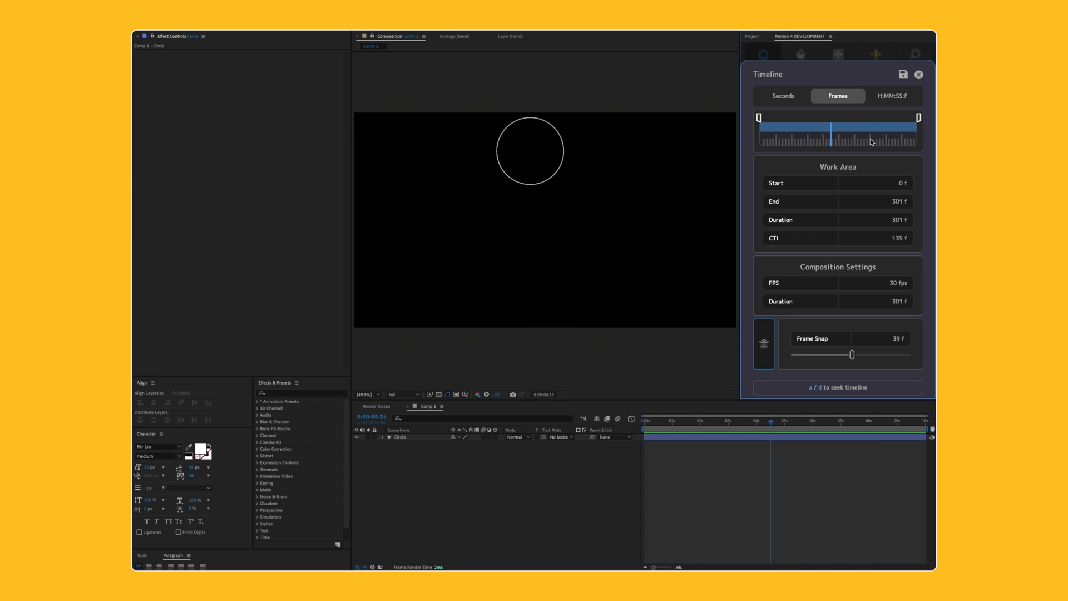
Step: Trim the work area to start at frame 39 and end at about 6.5 seconds, and close the Timeline tool
left_click_drag(831, 140, 809, 144)
left_click(784, 119)
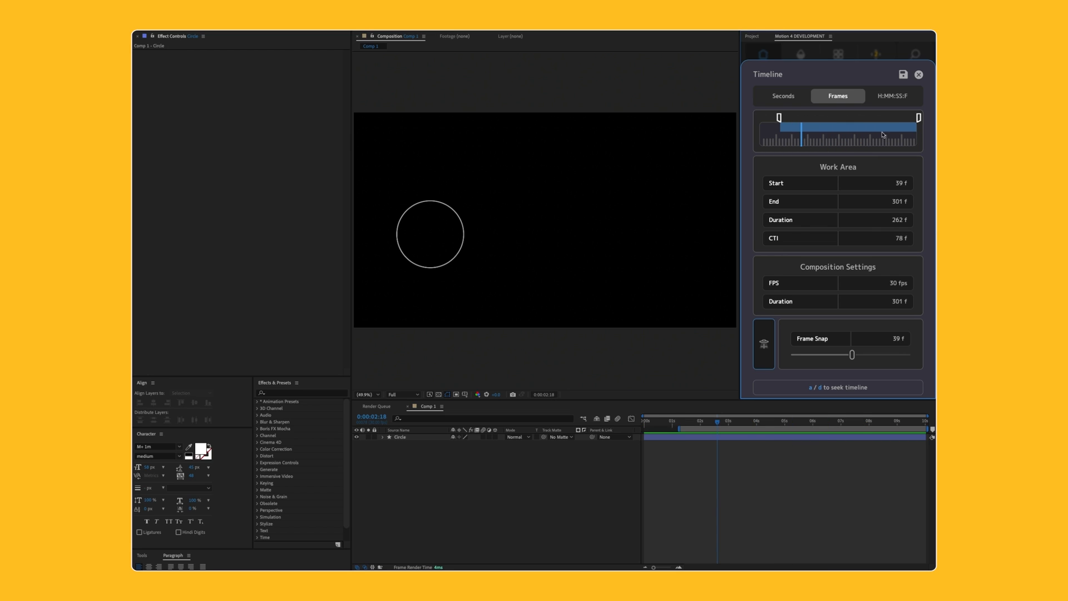
left_click_drag(922, 122, 866, 142)
left_click(918, 75)
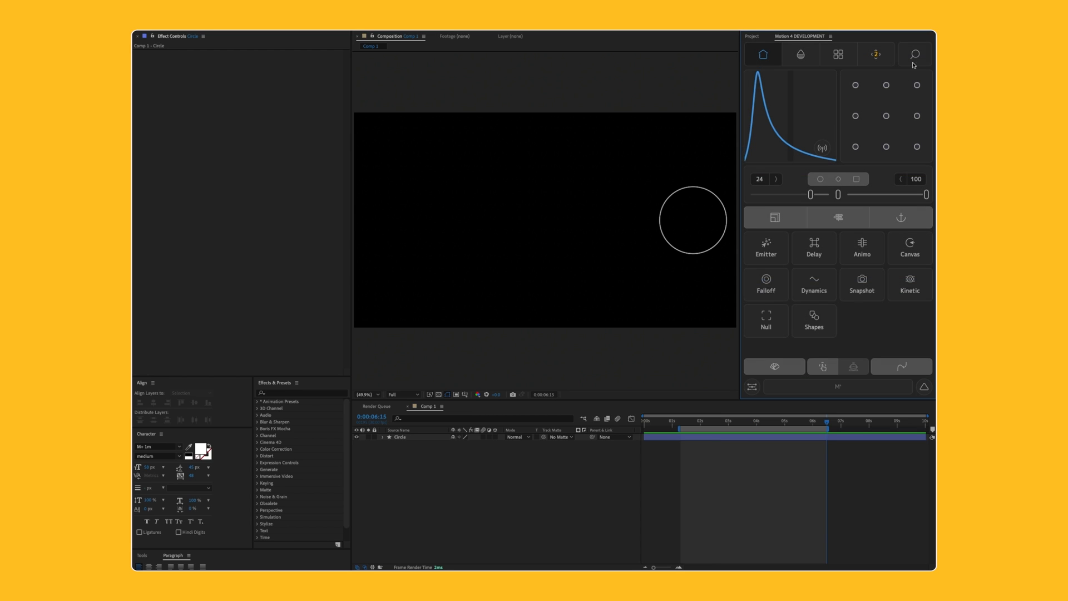
Step: Reveal the circle's Position property and select all of its keyframes
left_click(915, 56)
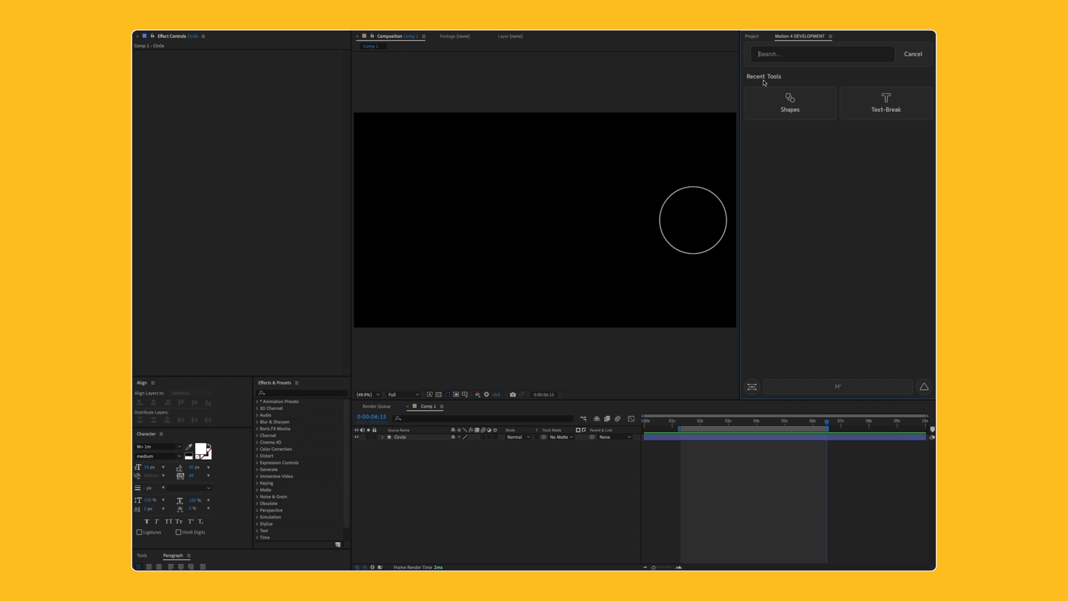
left_click(717, 229)
key("p")
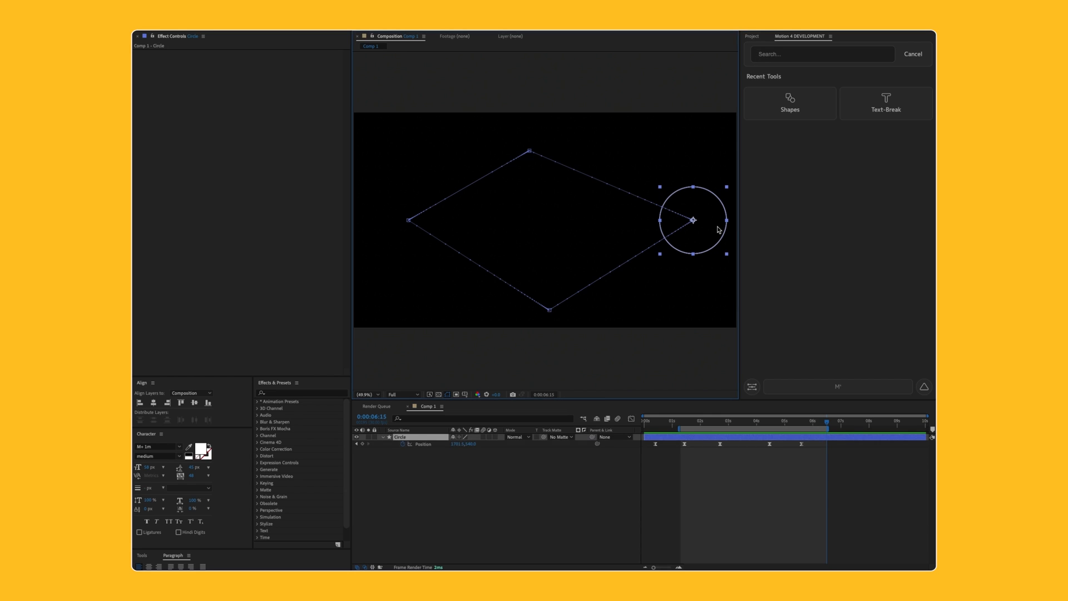
left_click(427, 445)
left_click(913, 54)
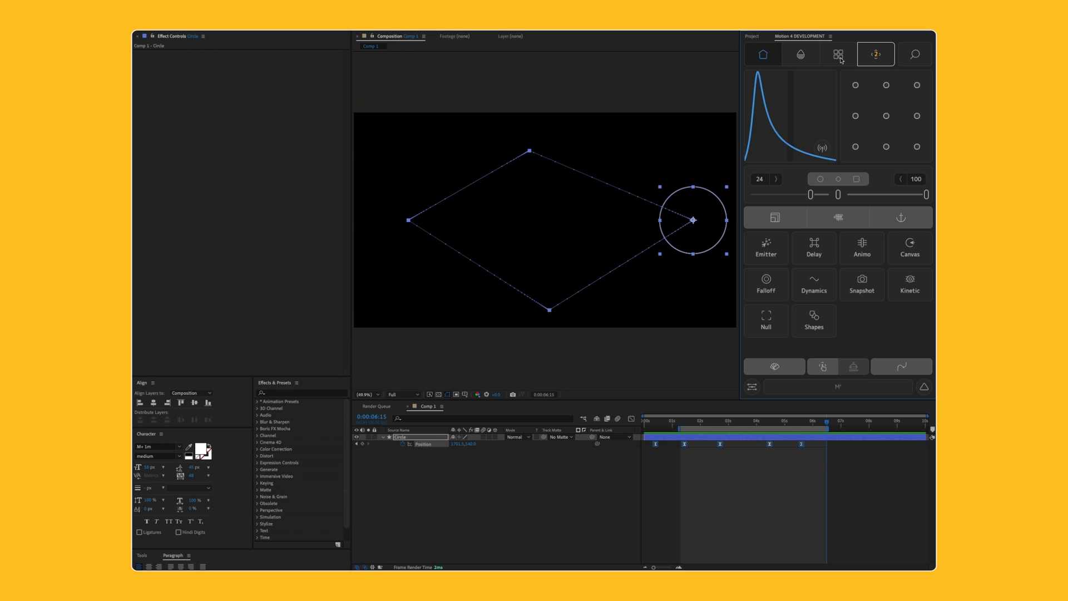
Step: Search Motion's tools for "dy" and run Dynamics on the circle's Position without randomizing the seed
left_click(914, 54)
type("dr")
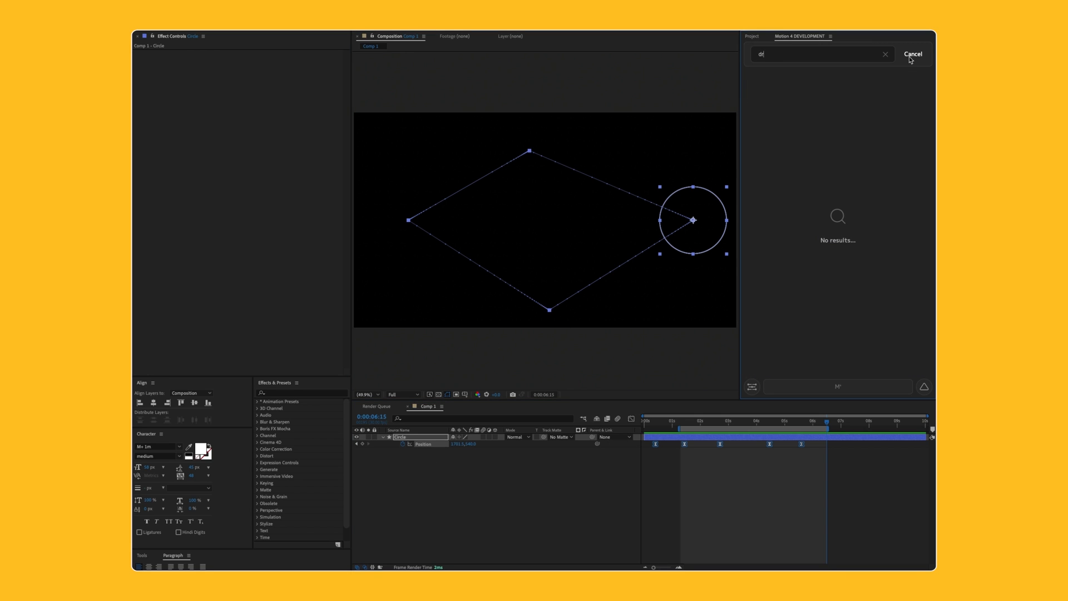
key("BackSpace")
key("BackSpace")
type("dy")
left_click(852, 79)
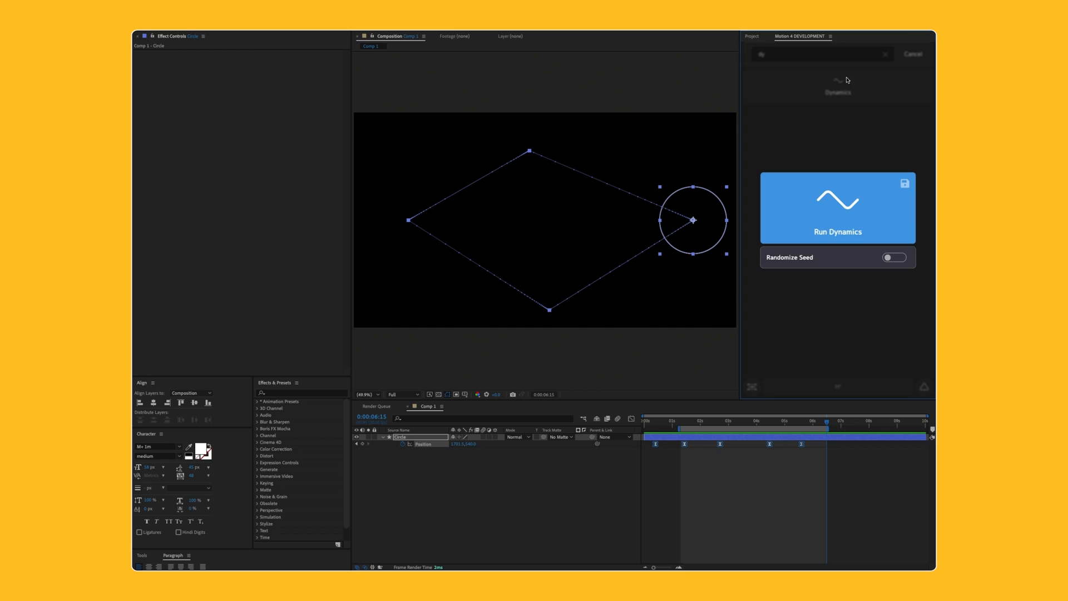
left_click(838, 209)
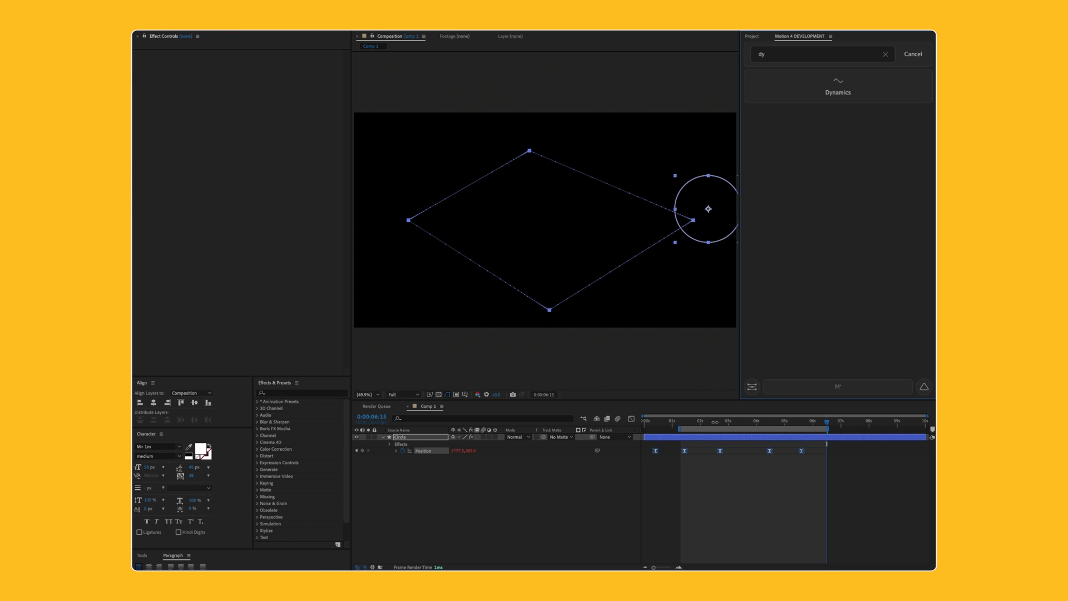
Step: Play back the circle's dynamic Position animation from near the start of the work area
left_click_drag(715, 422, 687, 422)
key("space")
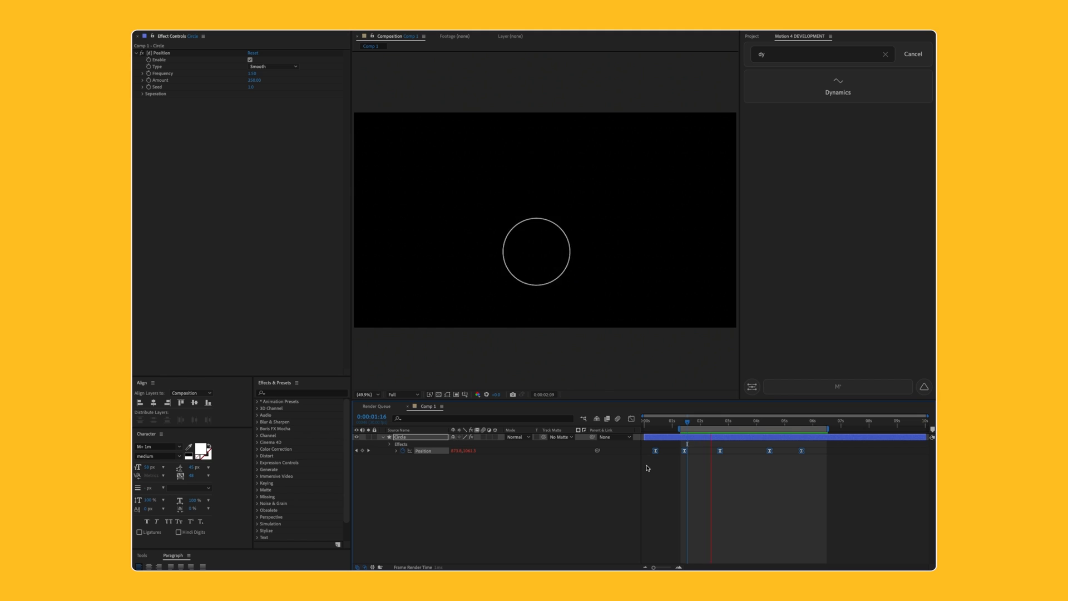
key("space")
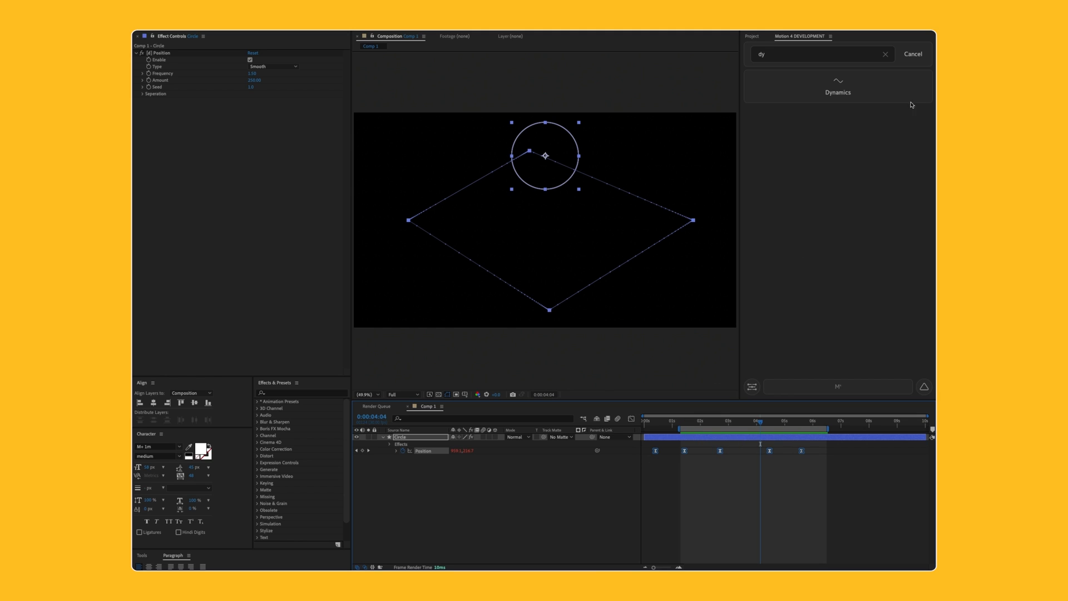
Step: Check the recent tools offered in Motion's tool search, and return to the home workspace
left_click(912, 54)
left_click(914, 51)
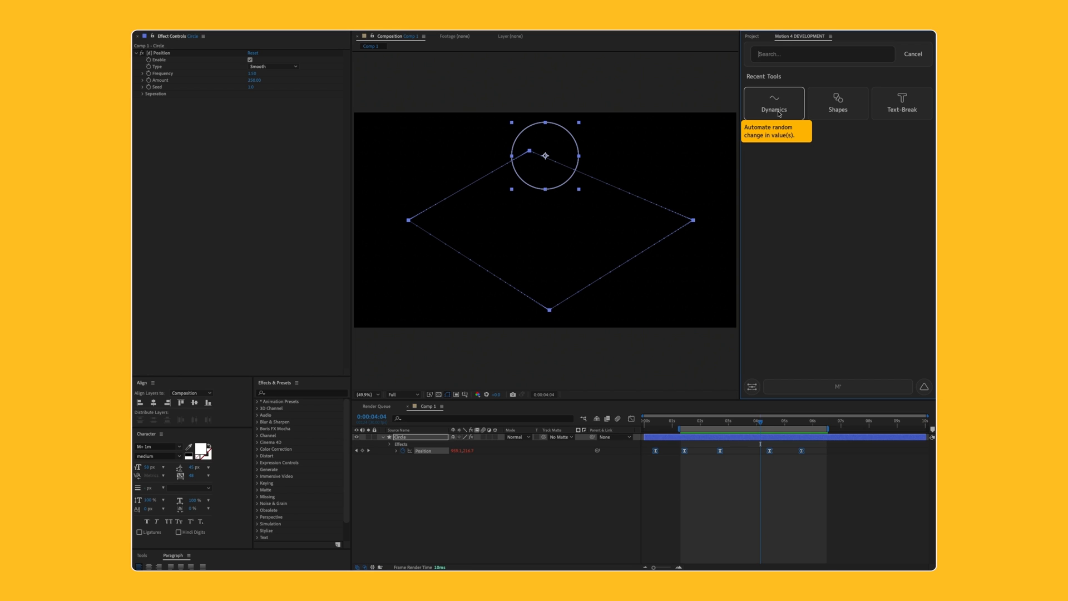
left_click(914, 55)
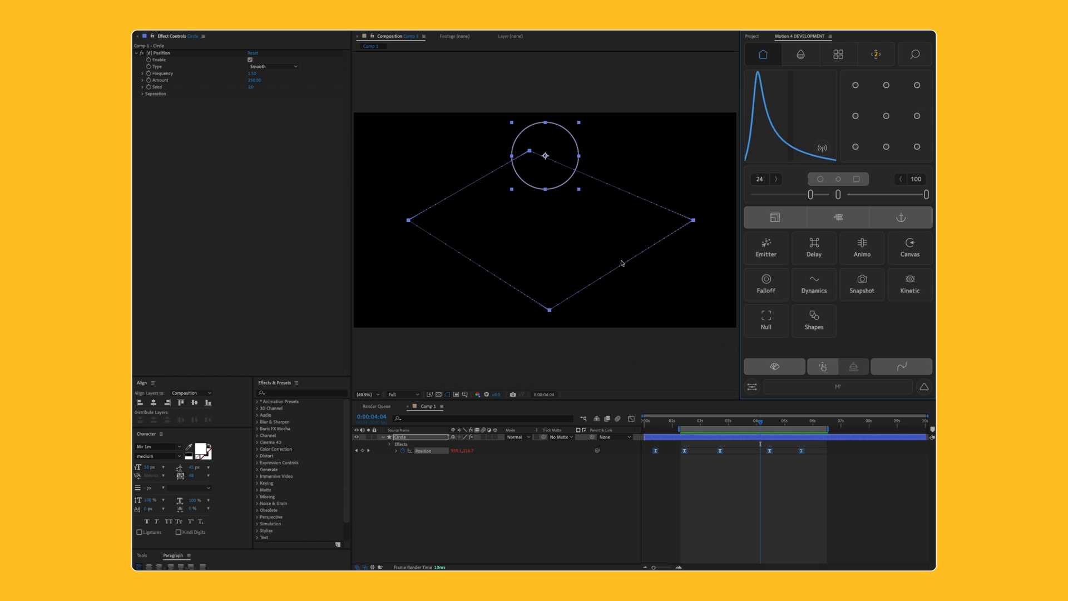
Step: Deselect the circle's Position keyframes, play back the animation up to 0:00:02:19, and select the circle
left_click(528, 509)
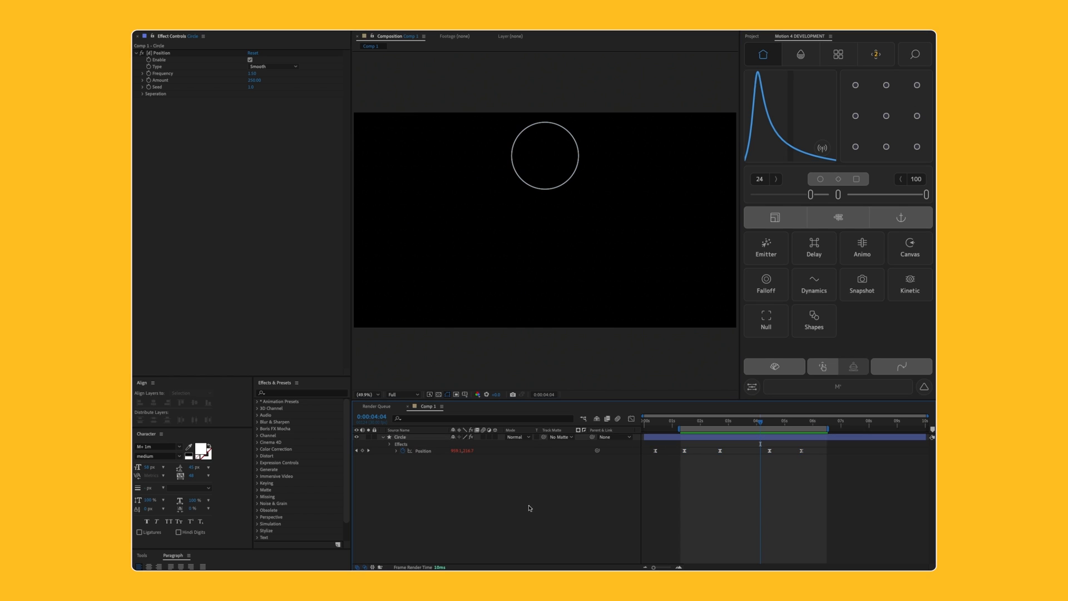
key("space")
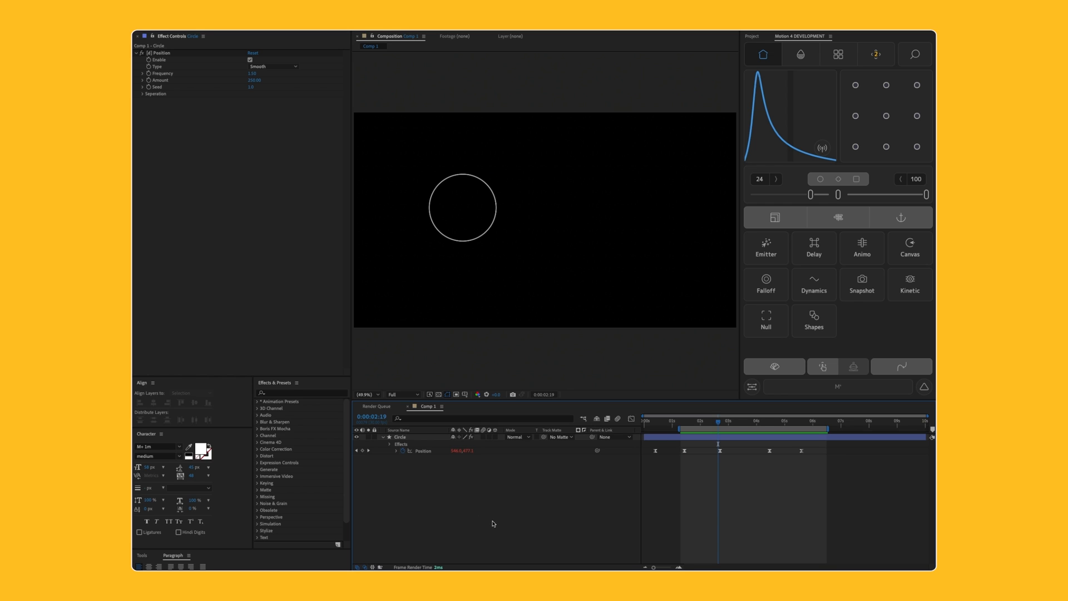
left_click(466, 216)
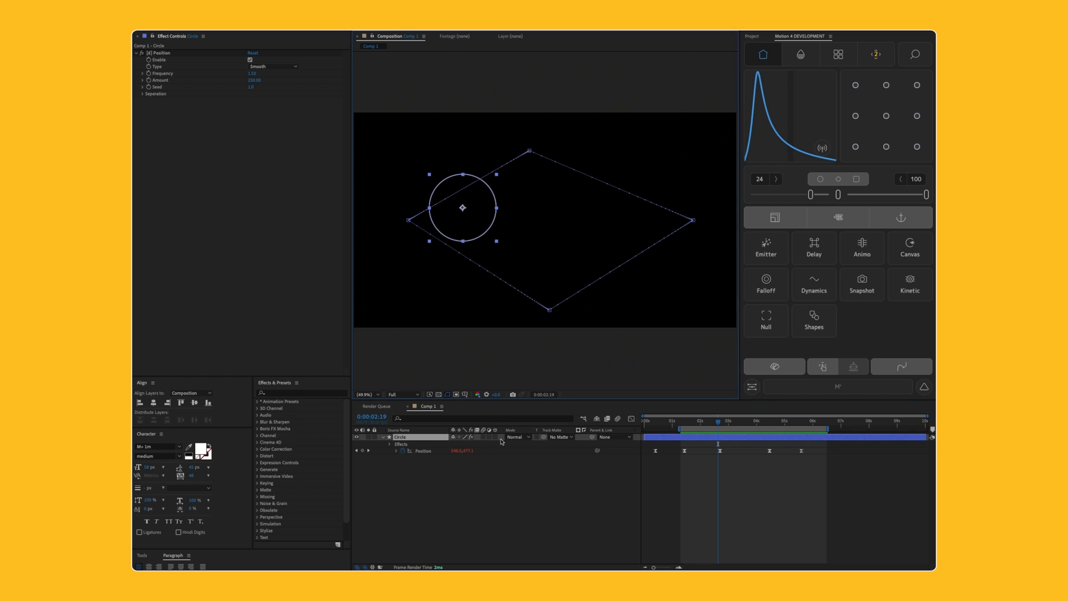
Step: With nothing selected, draw a two-point curved arc above the circle with the Pen tool as a new shape layer
left_click(502, 470)
key("g")
left_click(402, 154)
left_click_drag(602, 161, 635, 273)
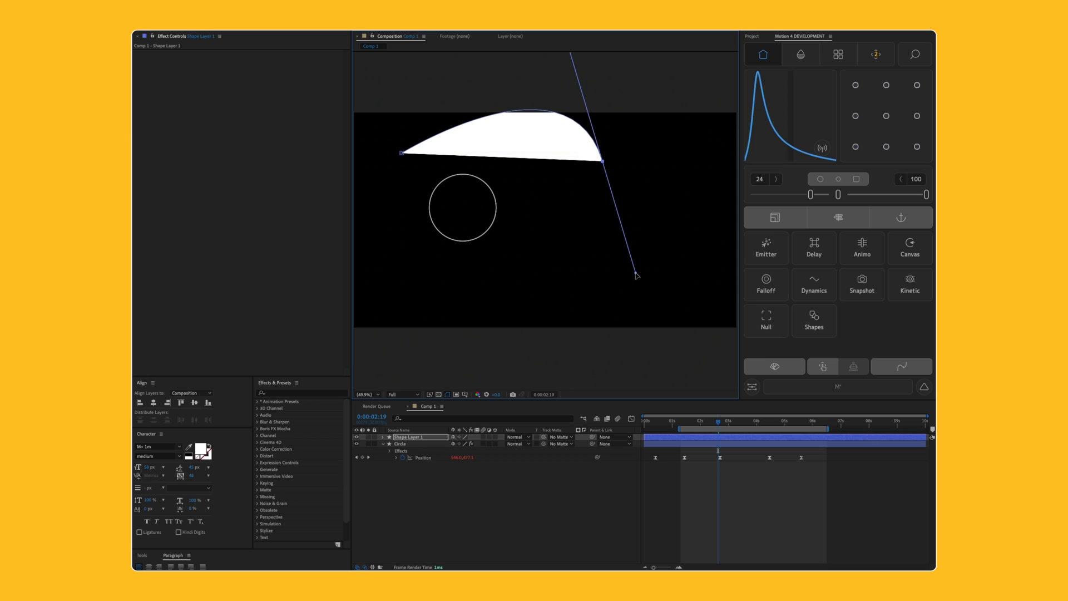
key("v")
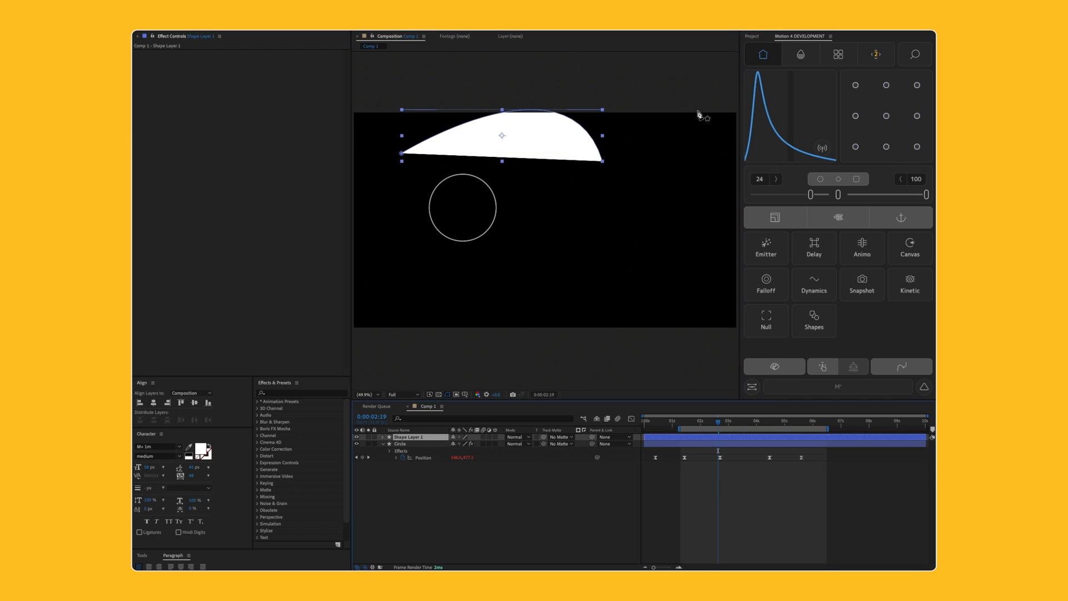
Step: Swap the arc's fill and stroke in Motion's color workspace, and move the arc to the lower right of the composition
left_click(800, 54)
left_click(770, 199)
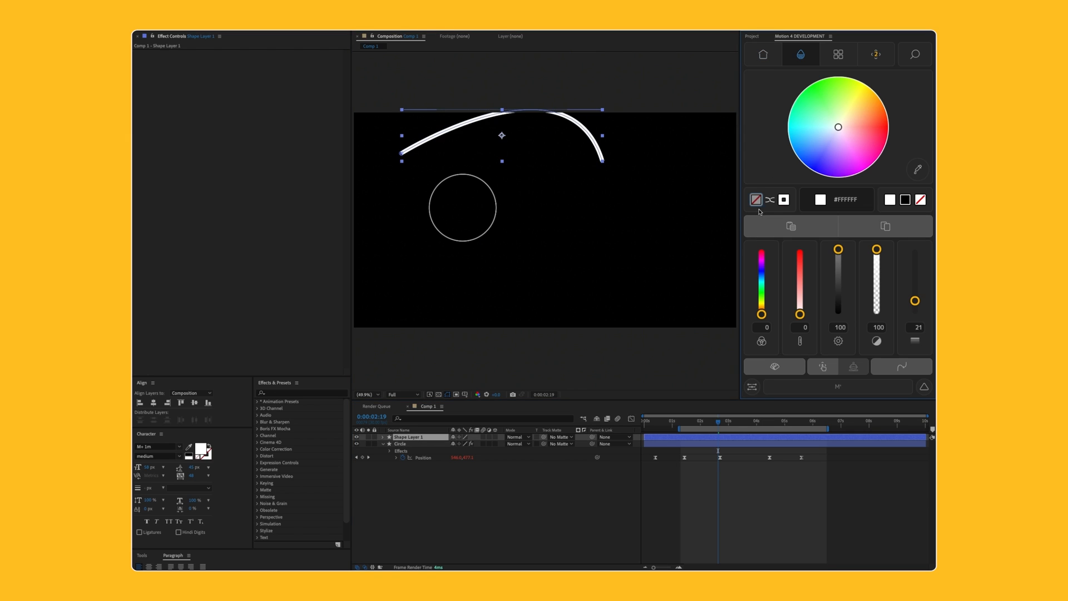
left_click(572, 512)
left_click(556, 162)
left_click_drag(556, 162, 637, 285)
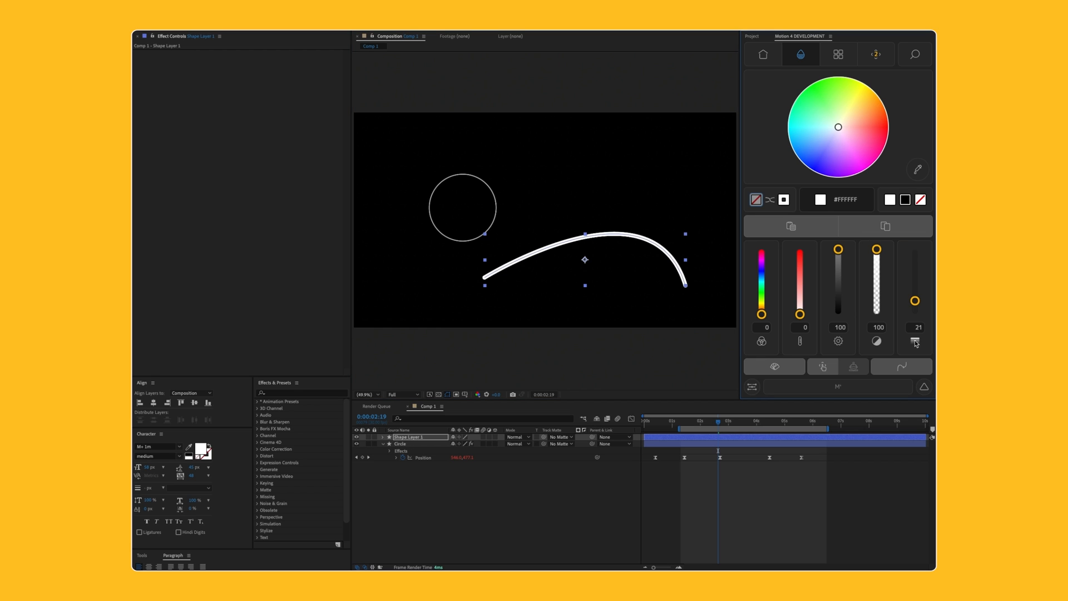
left_click(708, 330)
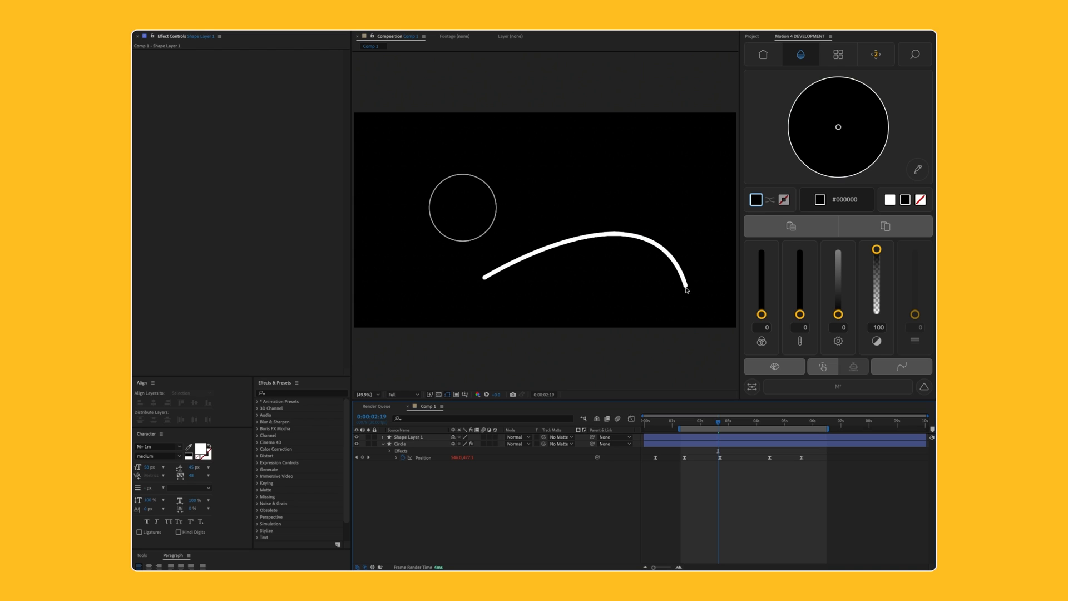
Step: Set the arc's stroke width to 100 and cycle through its line cap styles, ending on flat butt caps
left_click(677, 260)
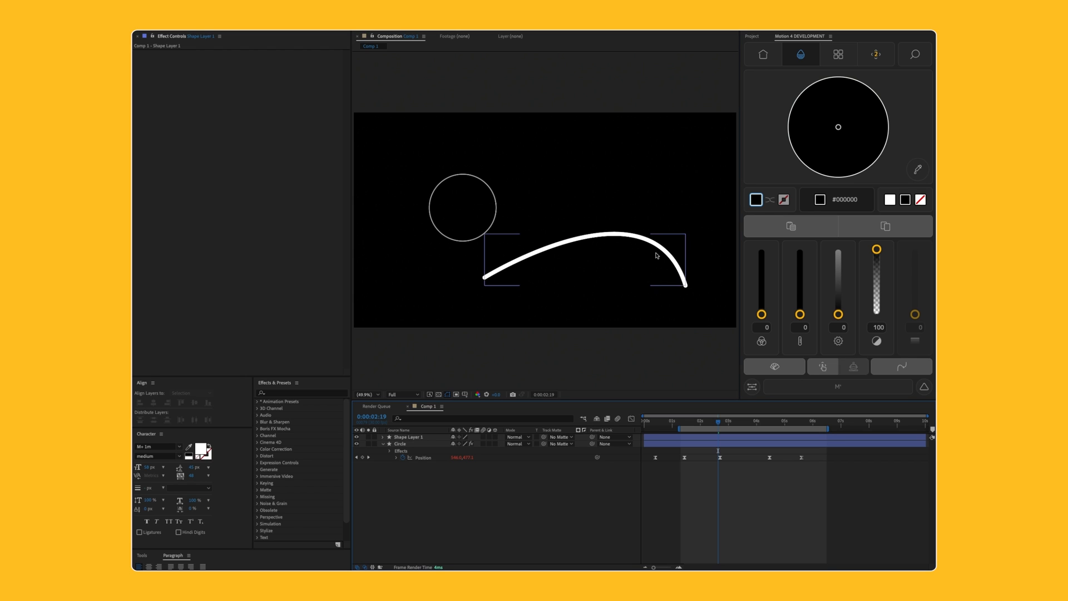
left_click_drag(912, 299, 915, 249)
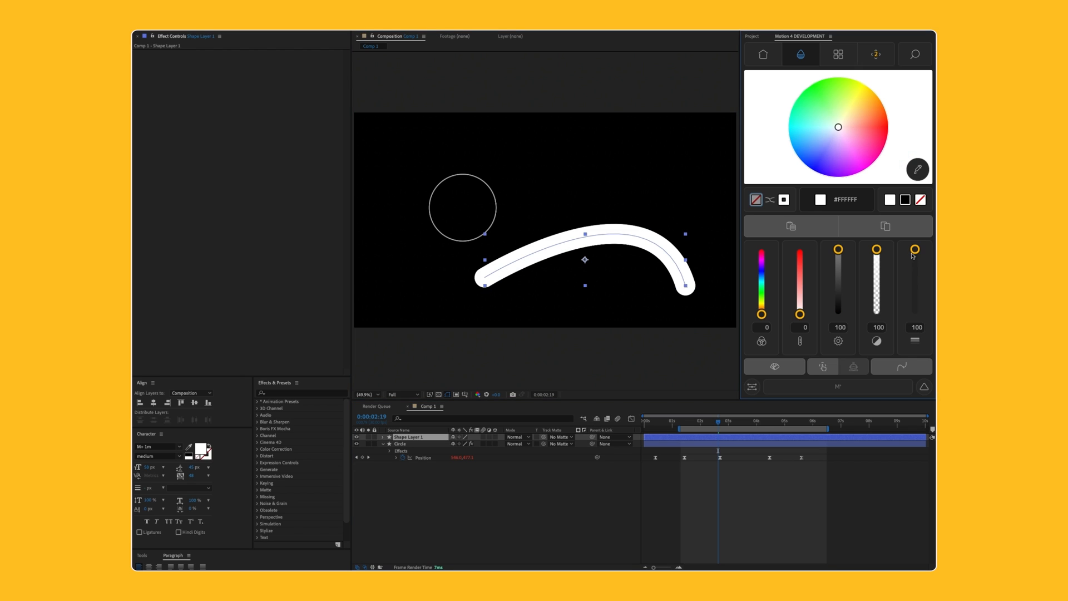
left_click(913, 340)
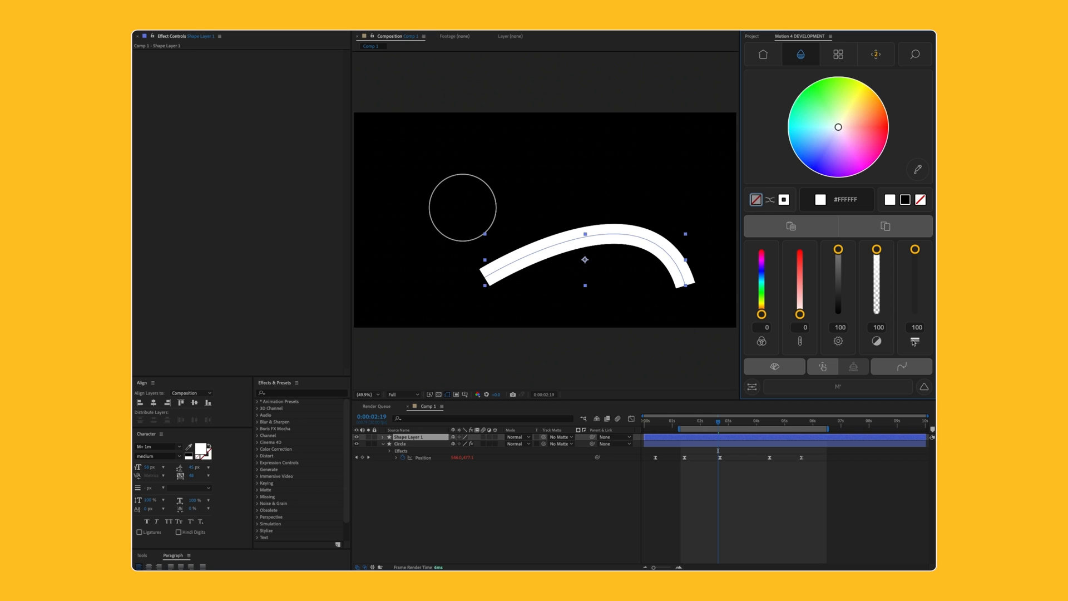
left_click(913, 341)
left_click(914, 341)
left_click(914, 341)
left_click(565, 490)
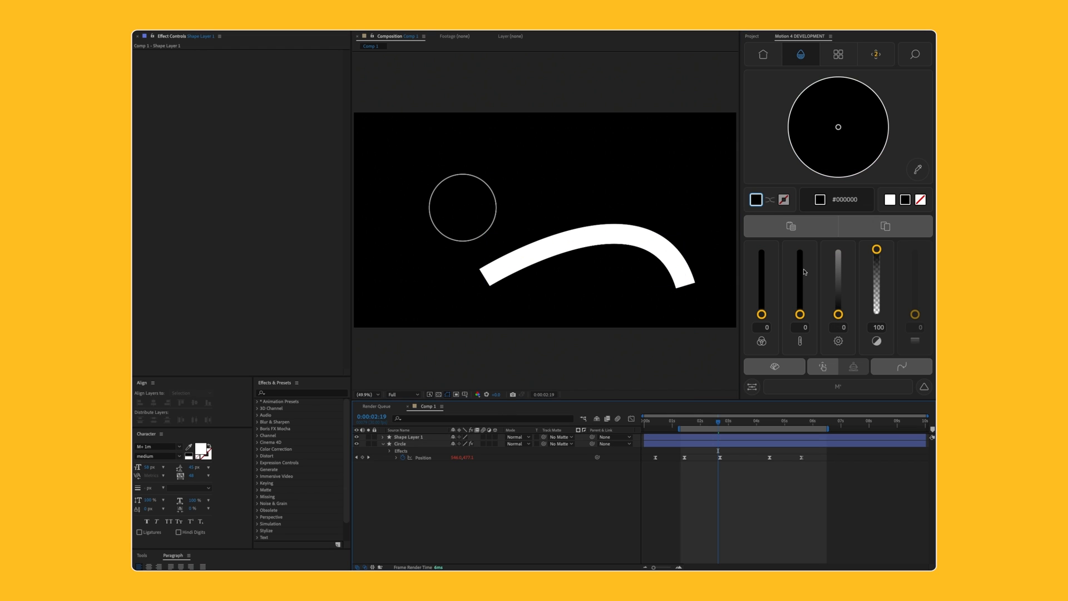
Step: Look over Motion's main menu from the home workspace, close it, and browse the other workspaces
left_click(762, 53)
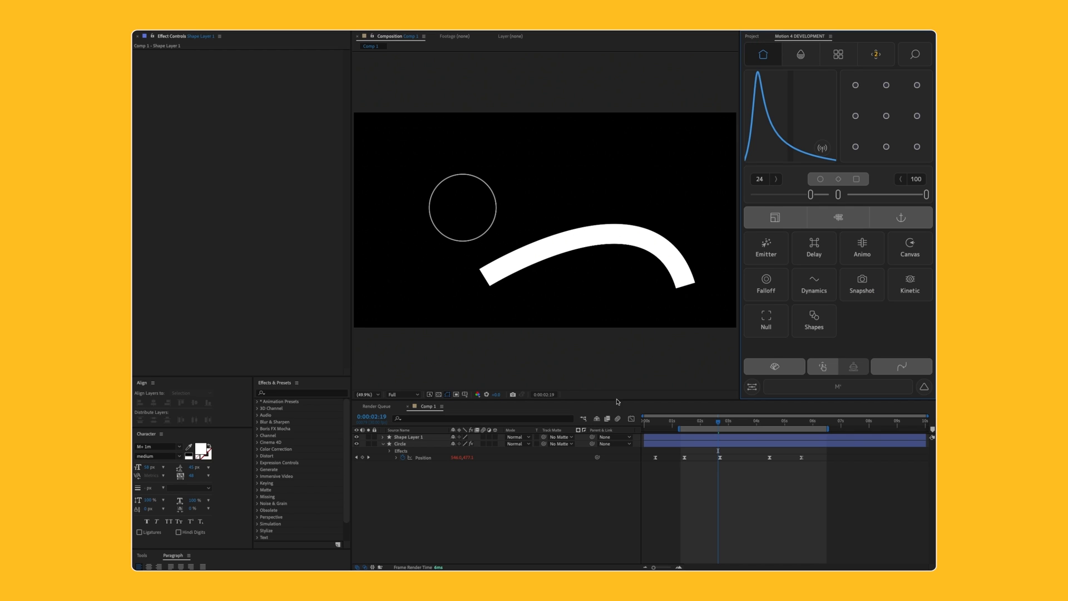
left_click(751, 386)
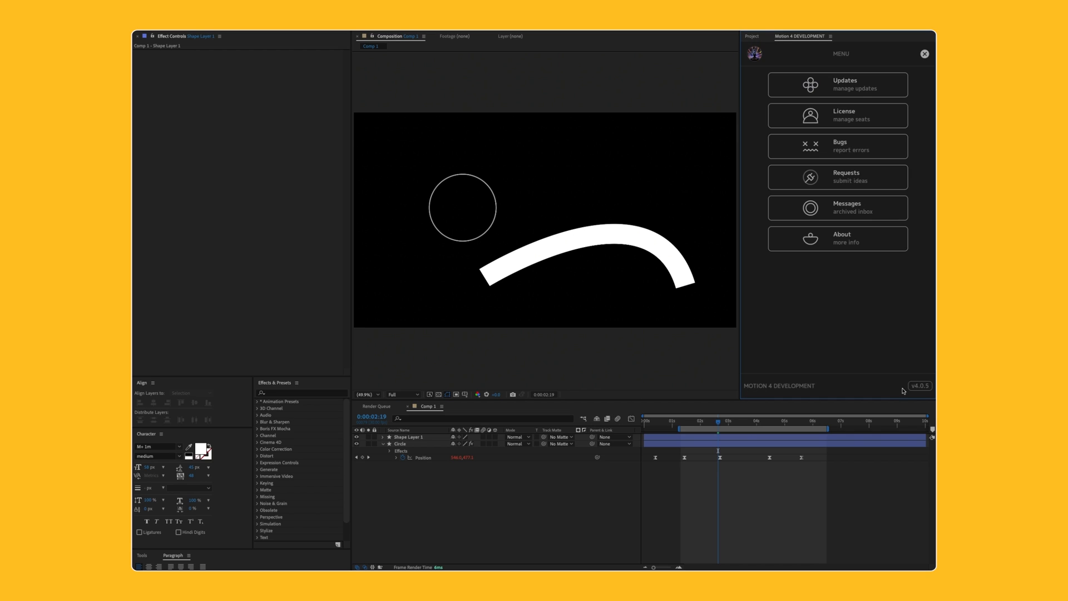
left_click(924, 54)
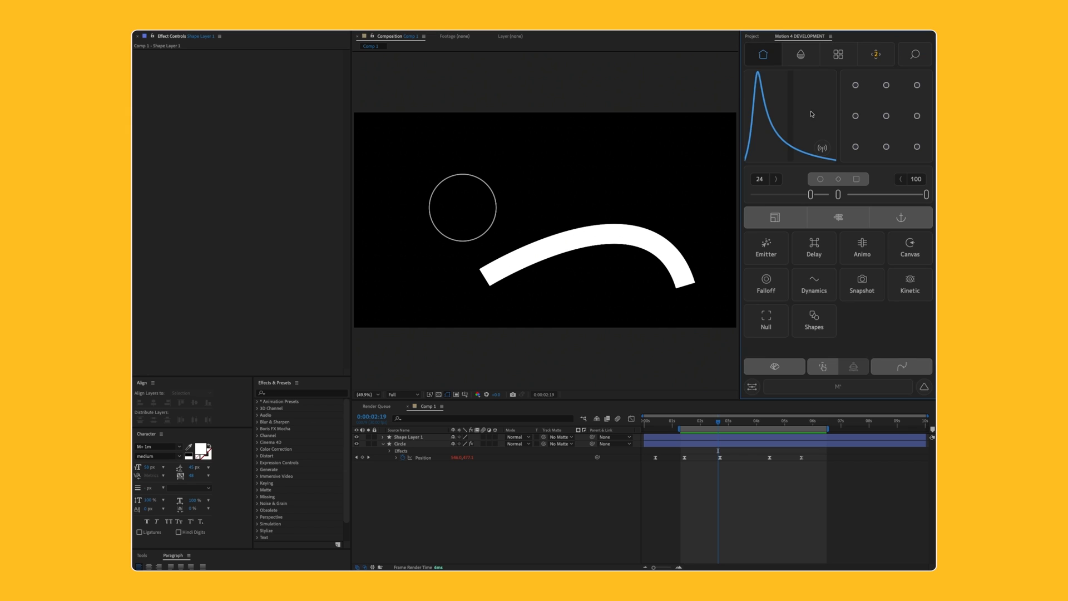
left_click(799, 53)
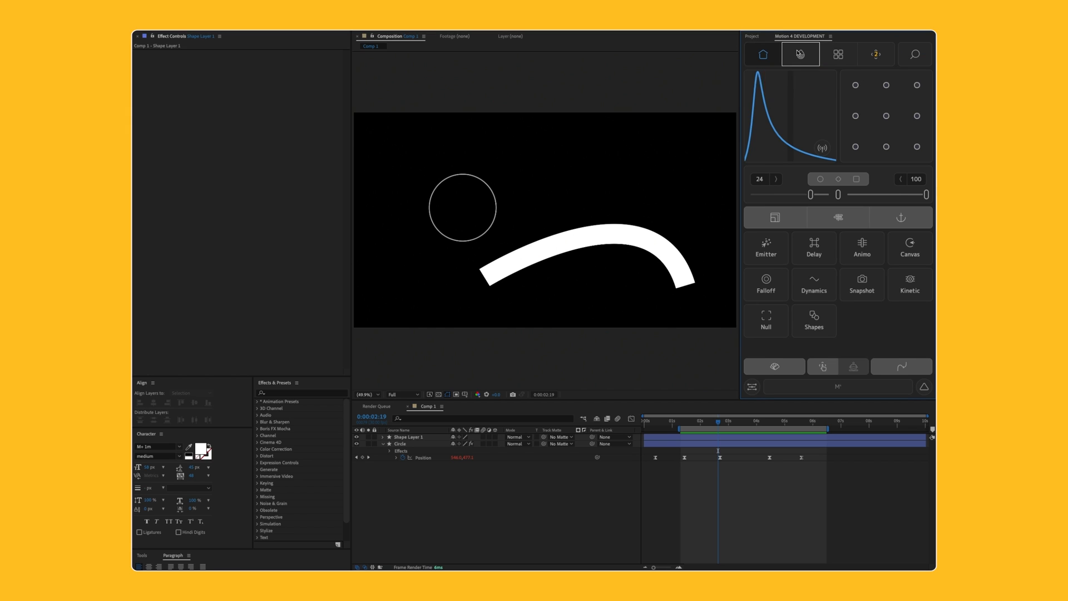
left_click(769, 53)
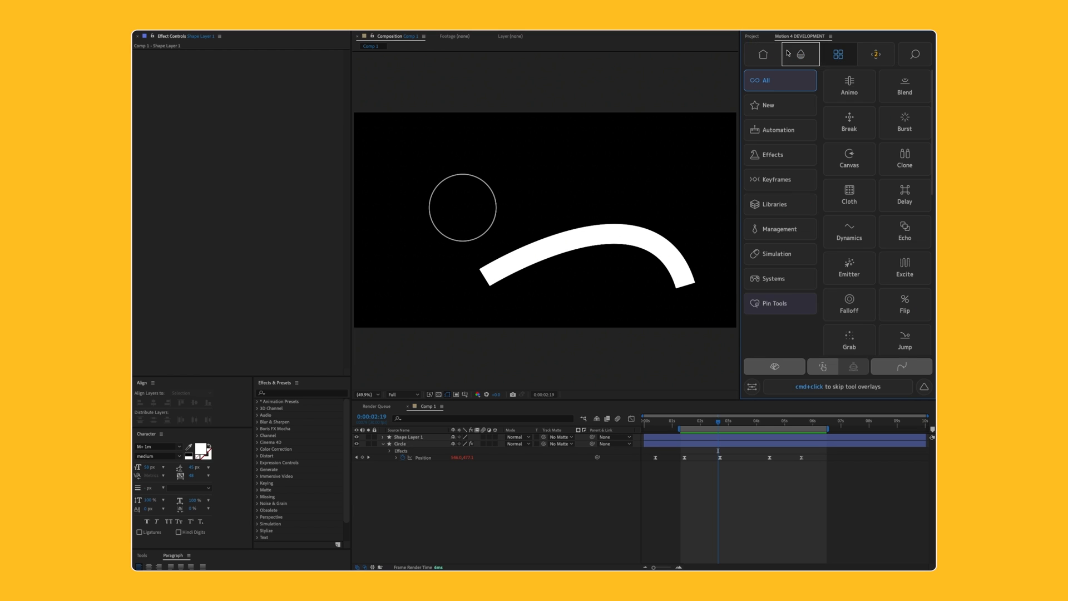